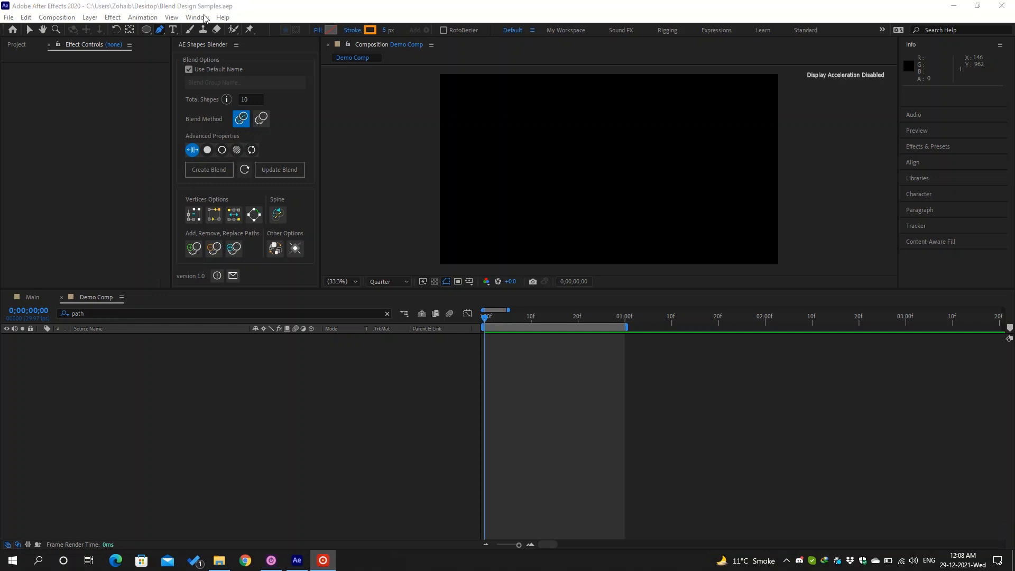
Step: Switch to File Explorer and examine AE Shapes Blender.jsxbin in the After Effects 2022 ScriptUI Panels folder
left_click(219, 560)
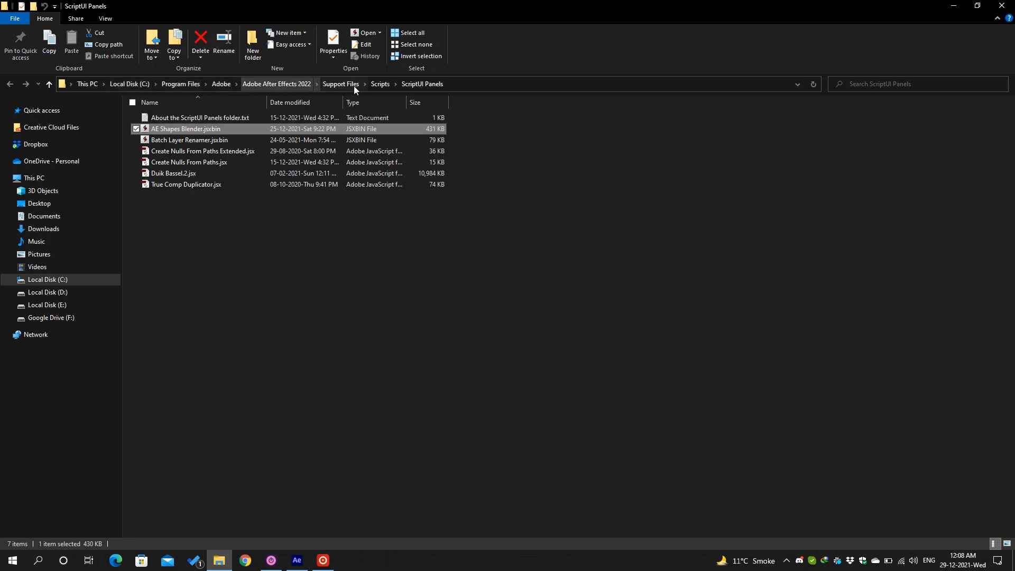
left_click(509, 177)
left_click(436, 129)
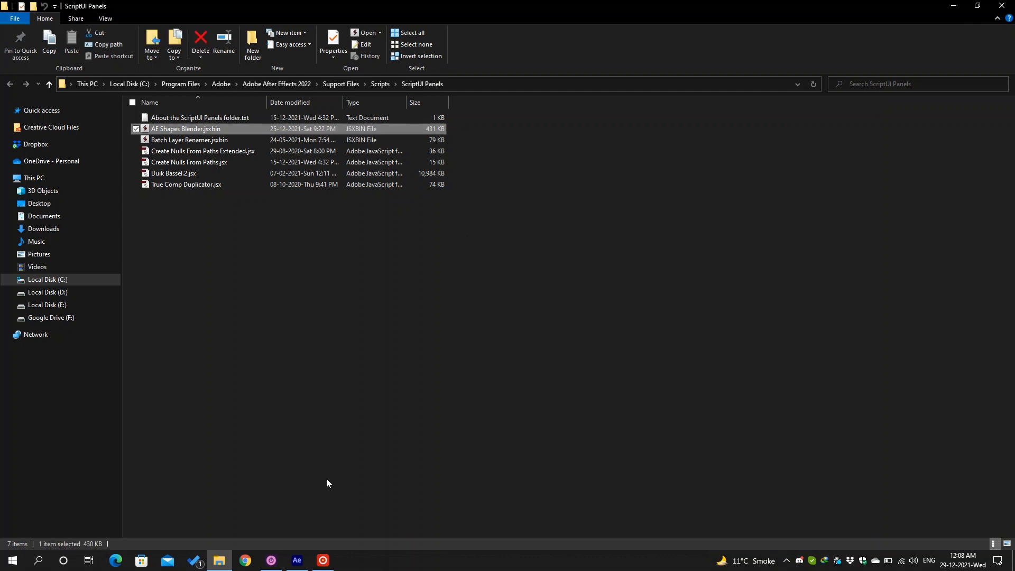
Step: Switch back to After Effects and check the AE Shapes Blender.jsxbin entry in the list of available script windows
left_click(297, 560)
left_click(199, 17)
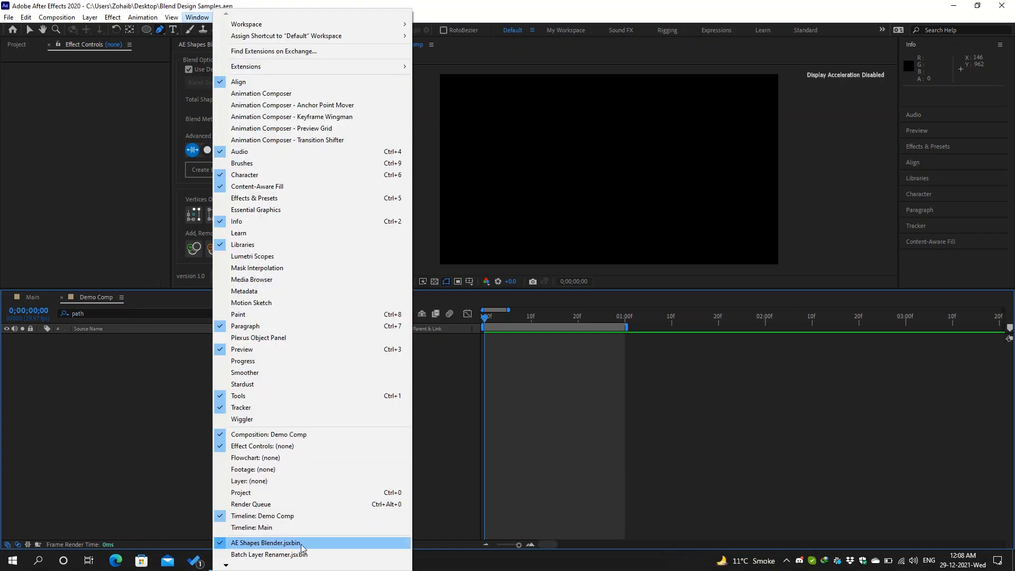
left_click(511, 478)
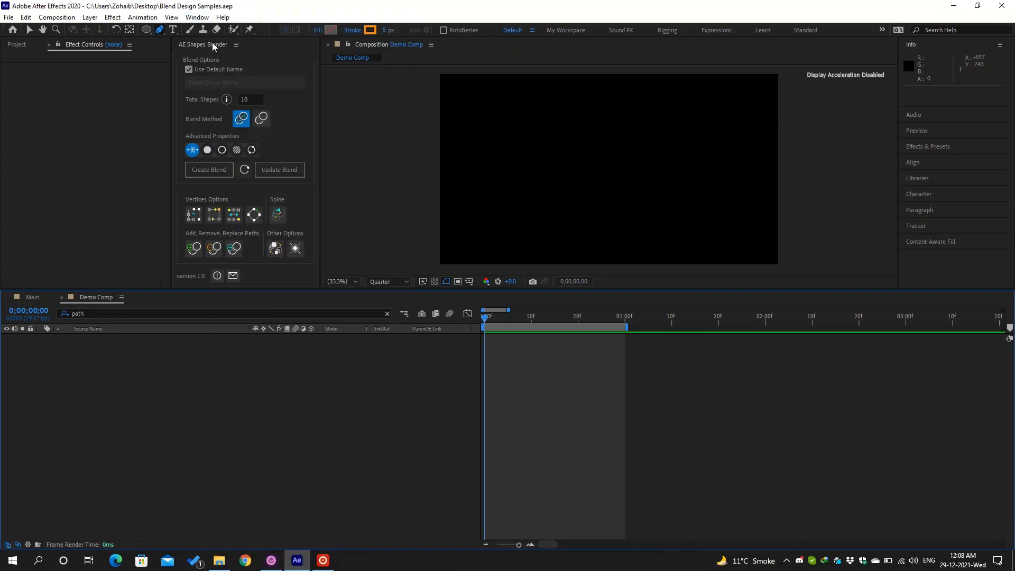
Step: Clear the timeline's search filter and bring the project's item list into view
left_click_drag(143, 315, 55, 316)
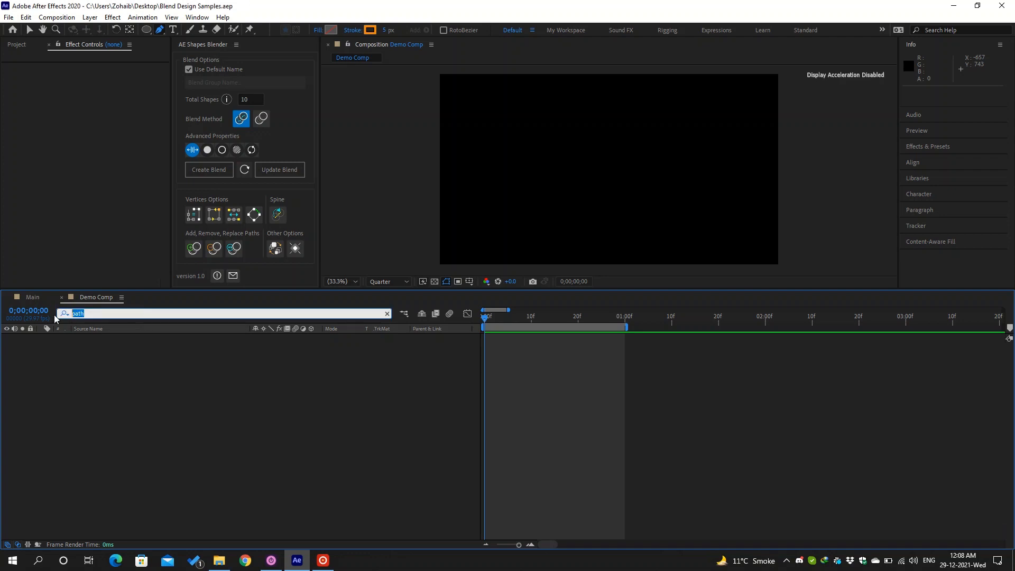
key("BackSpace")
left_click(9, 47)
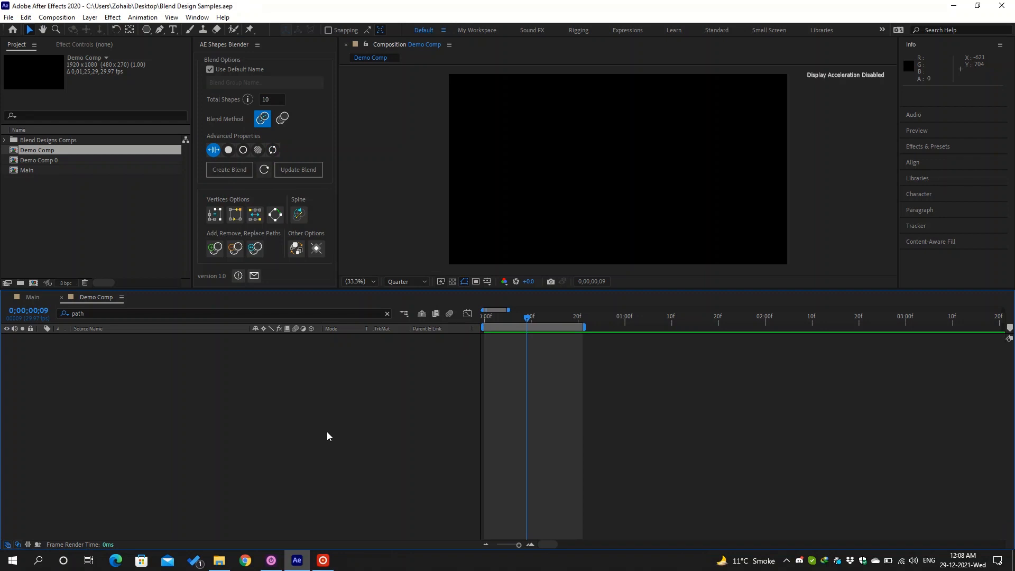
Step: Draw two pentagons side by side on one shape layer in Demo Comp with the Polygon tool, the second one slightly larger
left_click(148, 31)
left_click(185, 64)
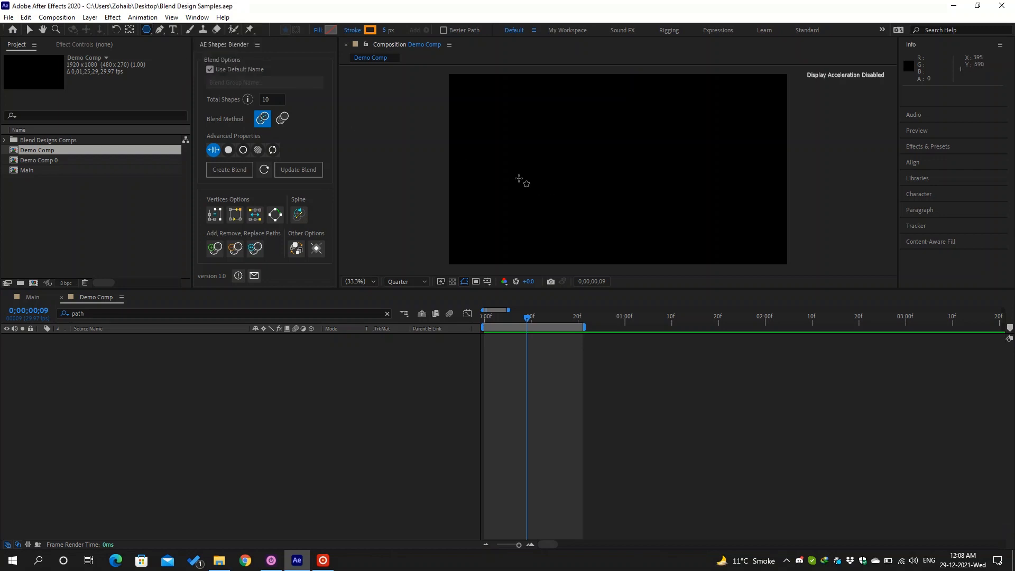
left_click_drag(507, 127, 508, 100)
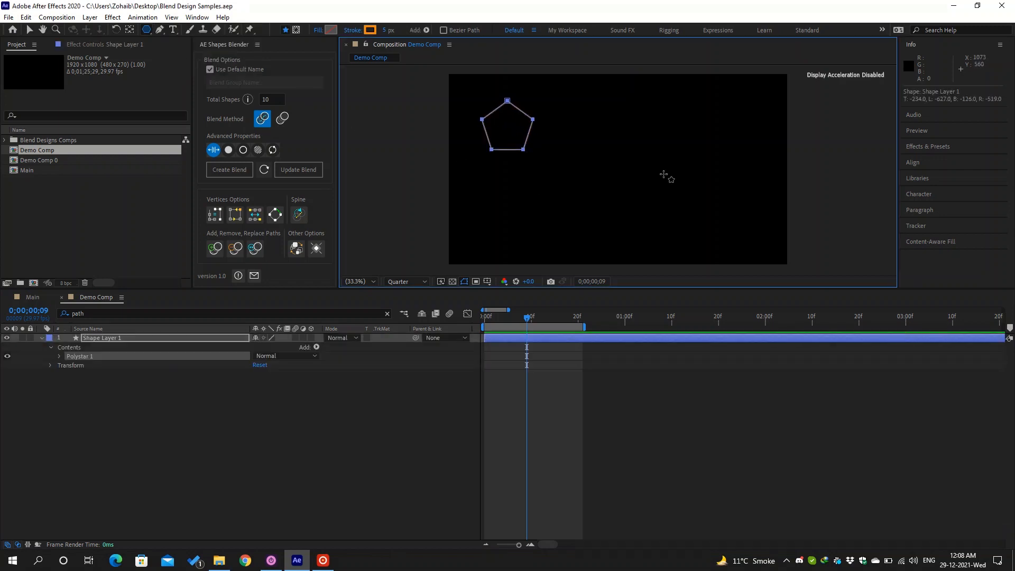
left_click_drag(697, 140, 717, 166)
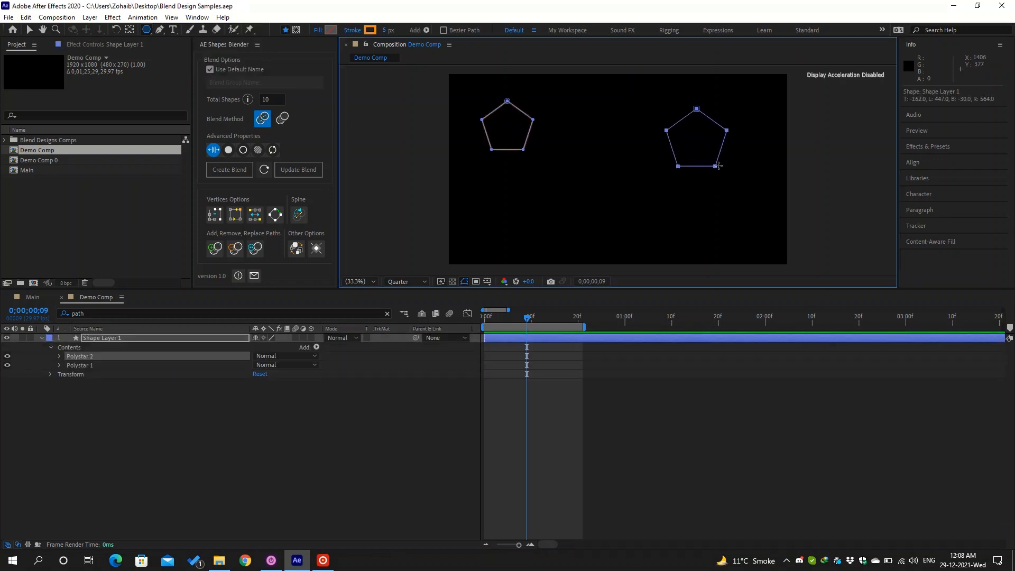
left_click(372, 420)
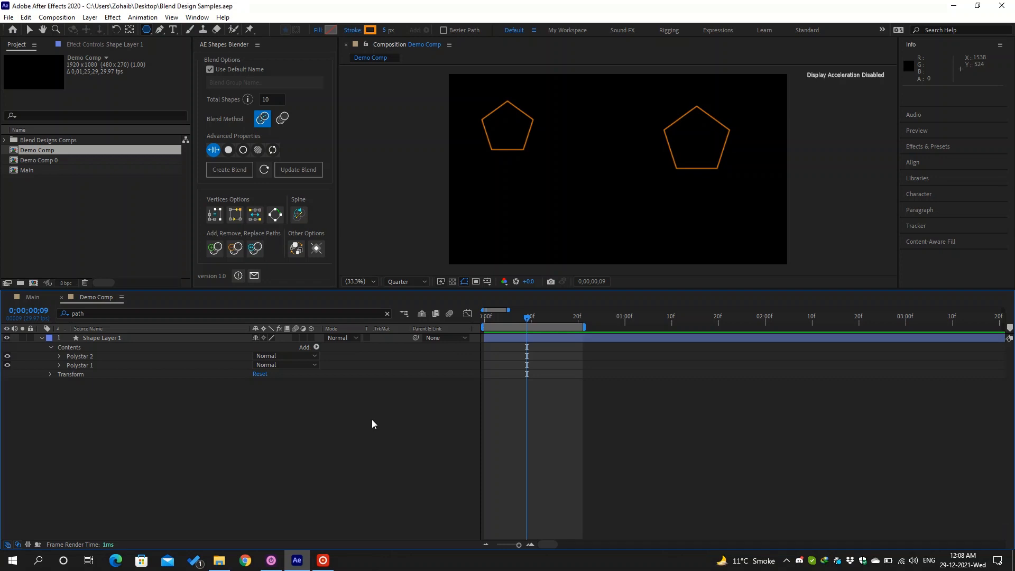
Step: Filter the timeline by "path", select the Path properties of both polygons and create a blend of 10 total shapes from them
left_click(159, 313)
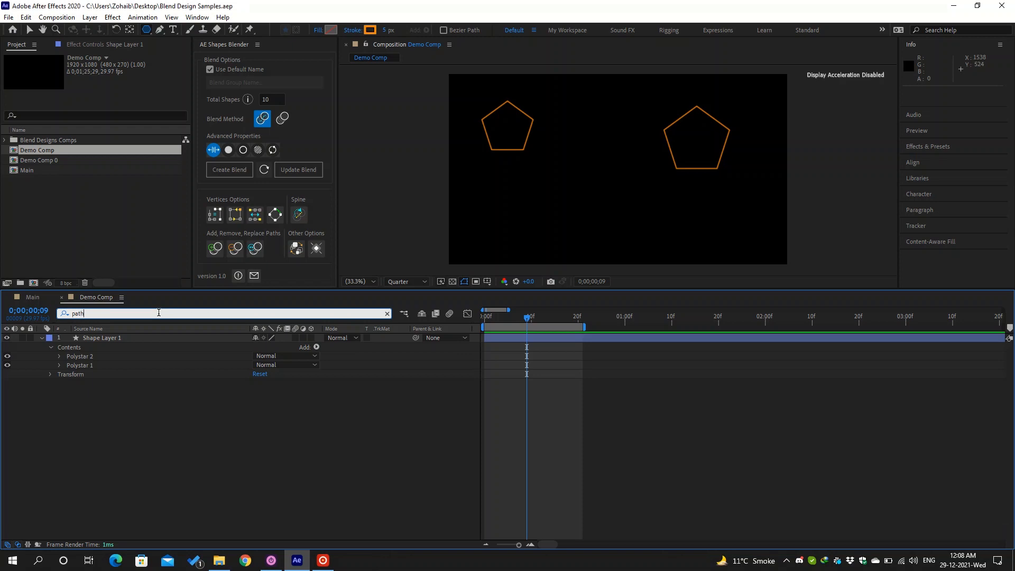
key("Return")
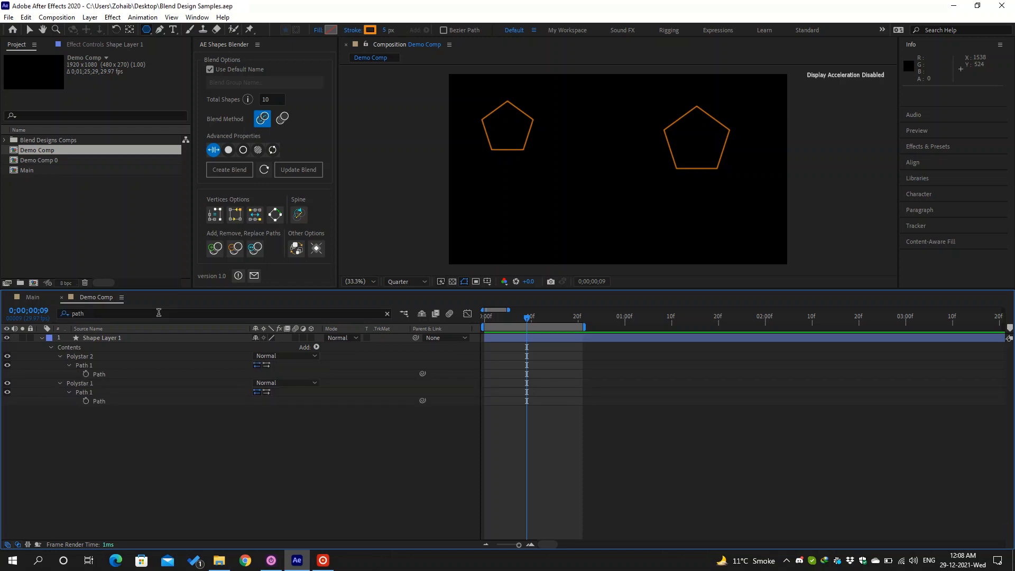
left_click(117, 375)
left_click(115, 400, "shift")
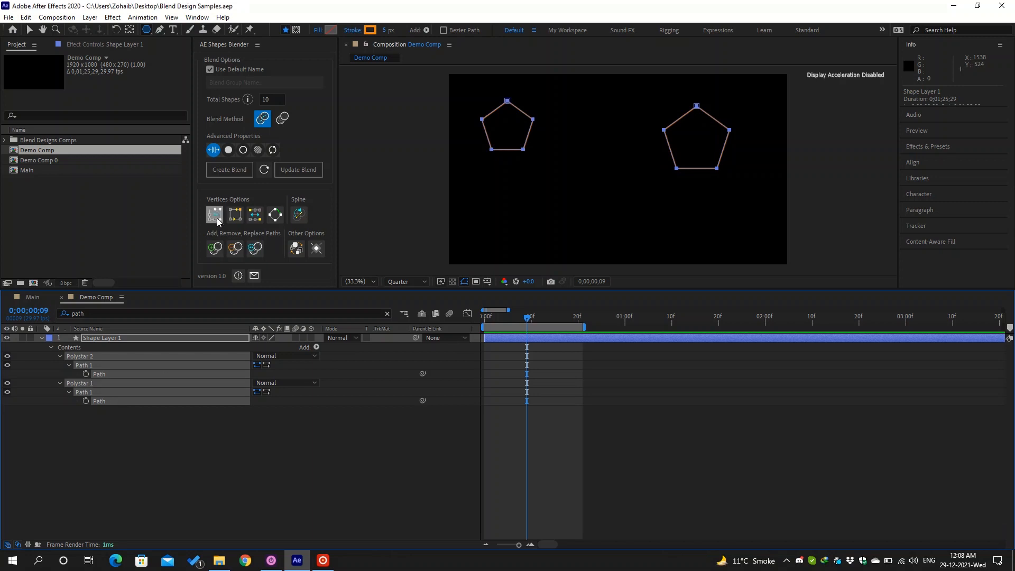
left_click(242, 170)
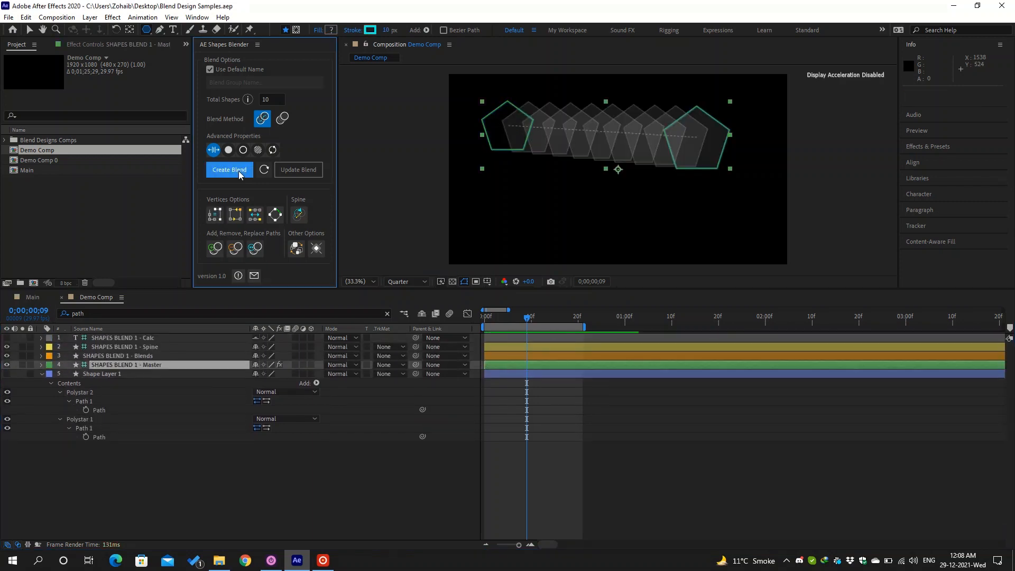
Step: Examine the contents of the SHAPES BLEND 1 - Calc layer by making it visible, and hide it again
left_click(167, 338)
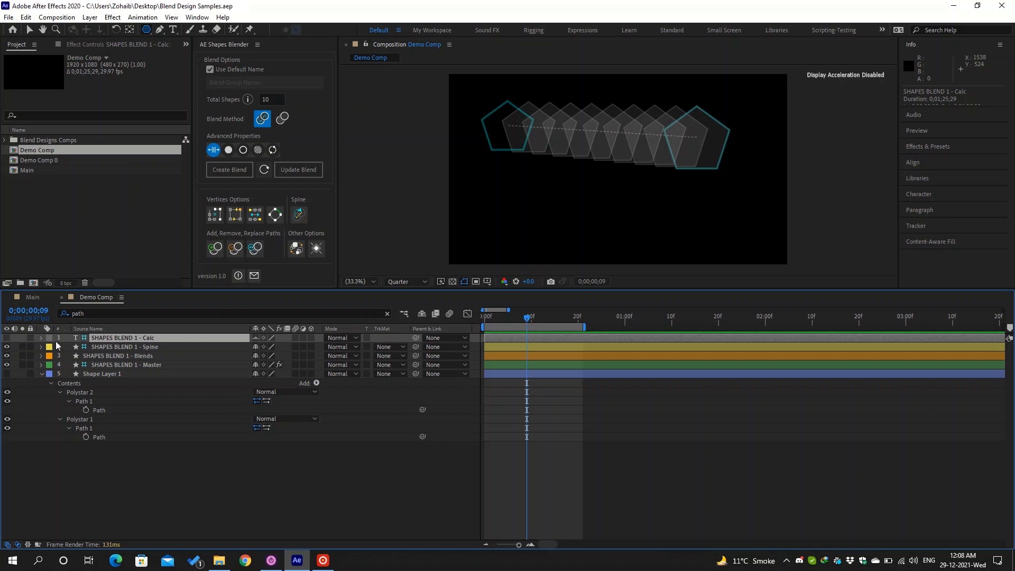
left_click(6, 340)
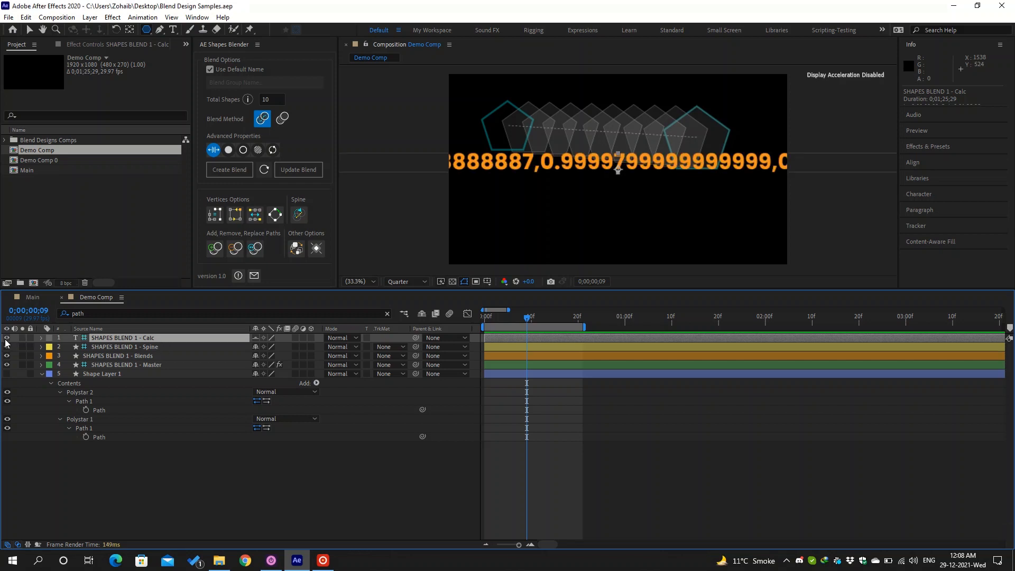
left_click(6, 339)
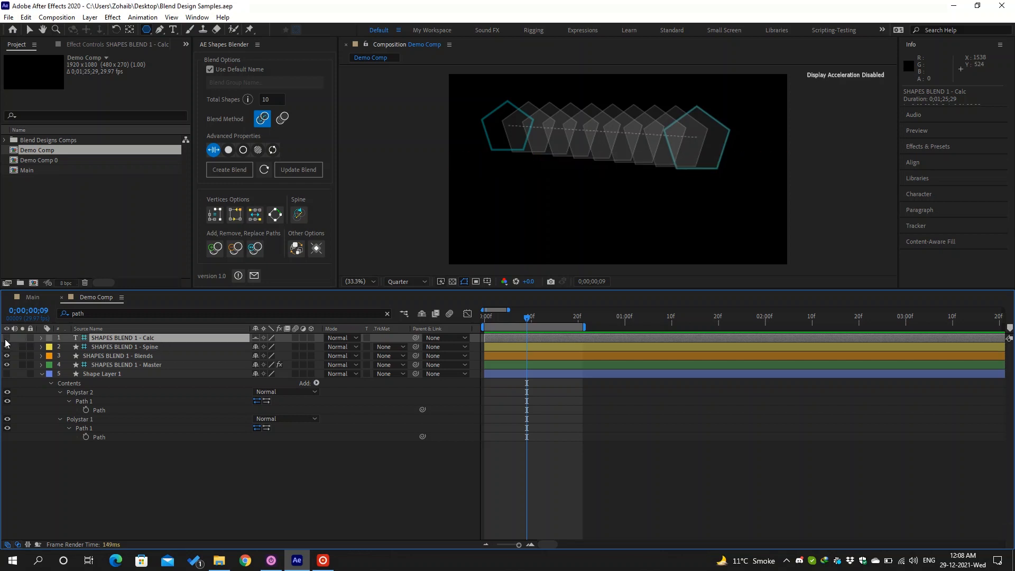
Step: Highlight the Spine, Blends and Master layers of the blend together, and clear the selection
left_click(151, 349)
key("ctrl+shift+Down")
key("ctrl+shift+Down")
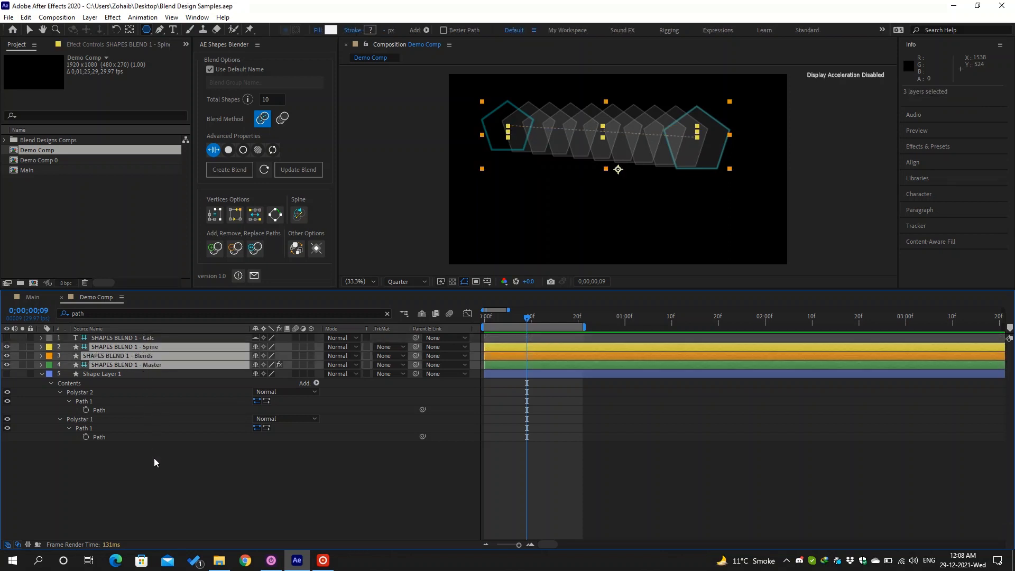
left_click(154, 457)
Step: Bend the Spine layer's path into an S-curve by adjusting both handles and moving its end point down below the first pentagon's level
left_click(159, 348)
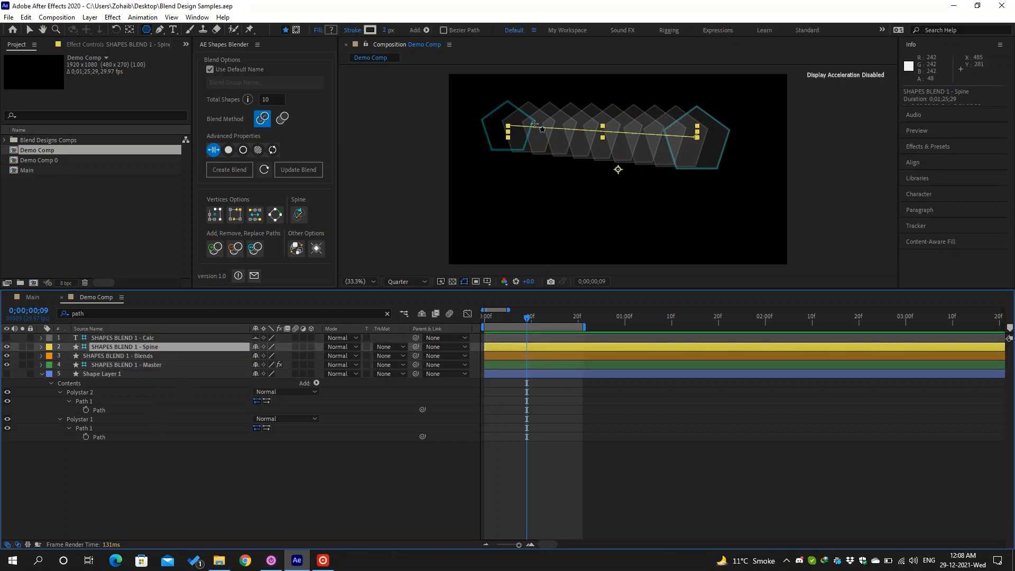
key("v")
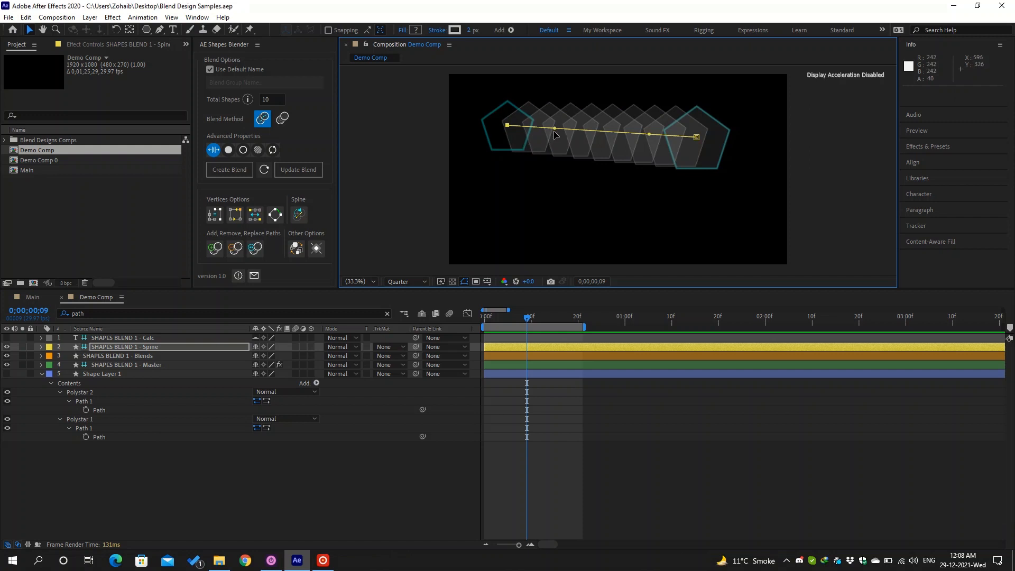
left_click_drag(554, 128, 553, 170)
left_click_drag(649, 134, 663, 105)
left_click_drag(696, 137, 729, 198)
left_click_drag(696, 165, 649, 114)
left_click_drag(555, 170, 568, 213)
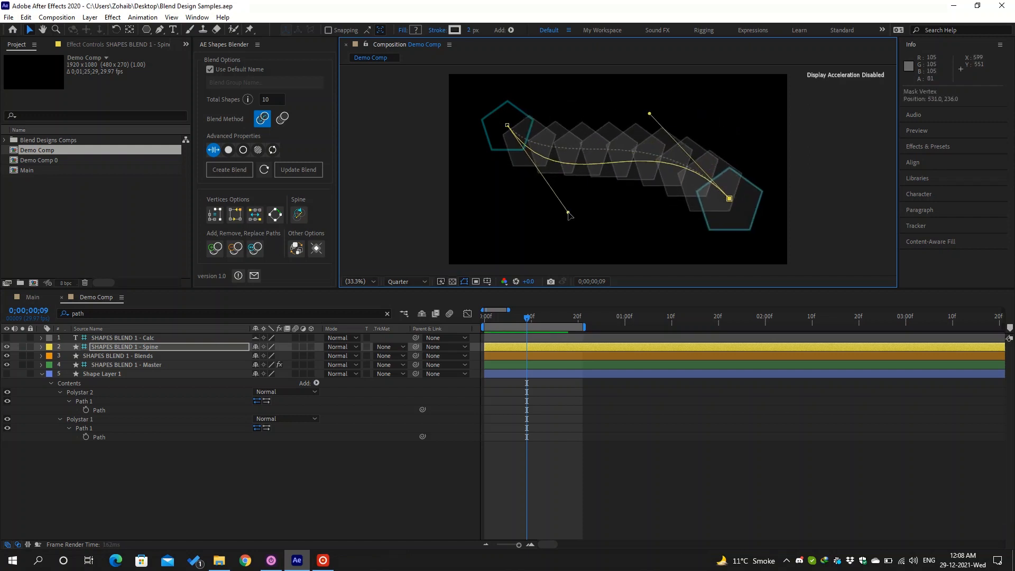
Step: Check the Blends layer and the Master layer's Guide Layer option, and display the Master layer's effect controls
left_click(167, 355)
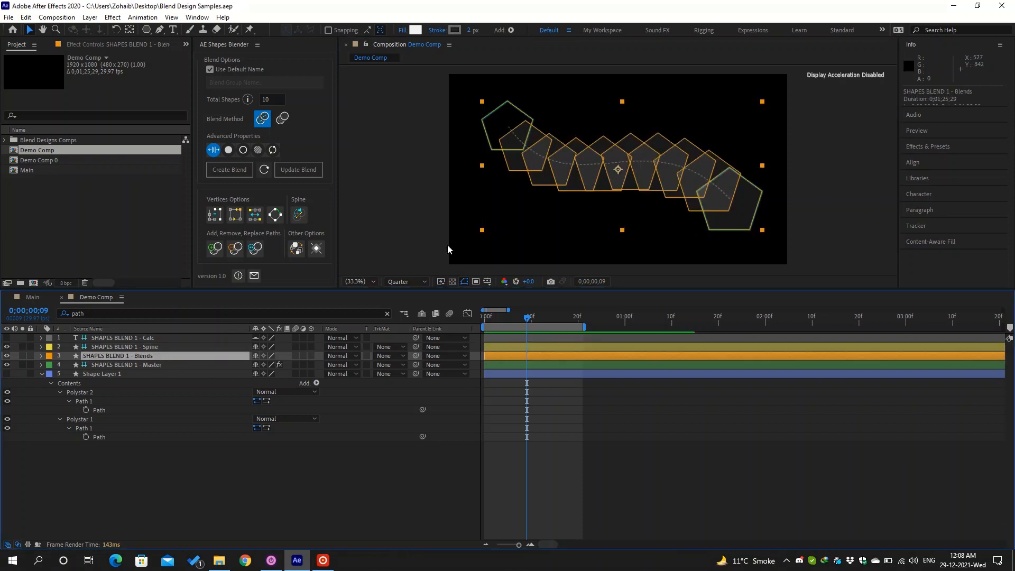
right_click(143, 367)
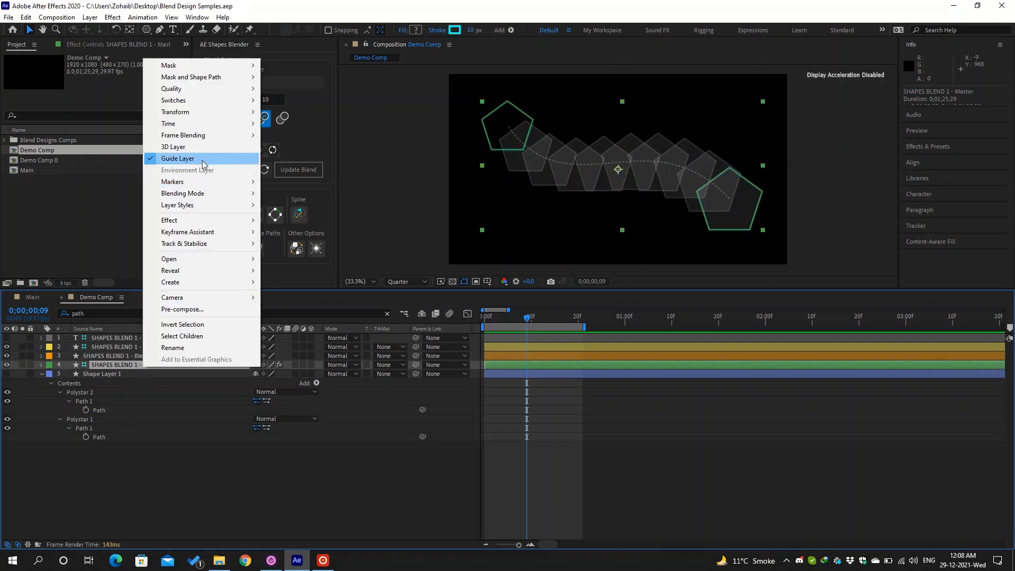
left_click(119, 368)
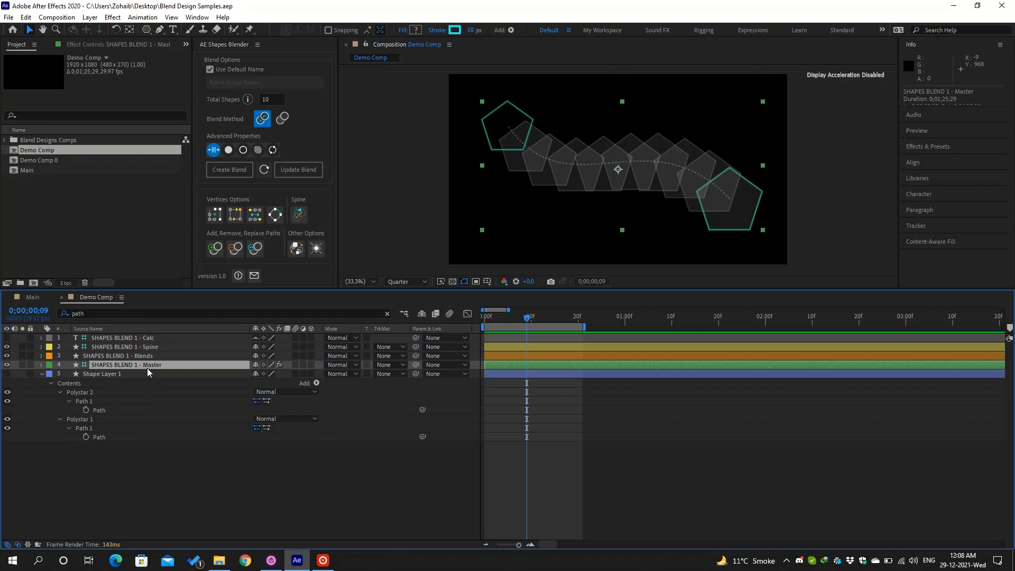
left_click(122, 44)
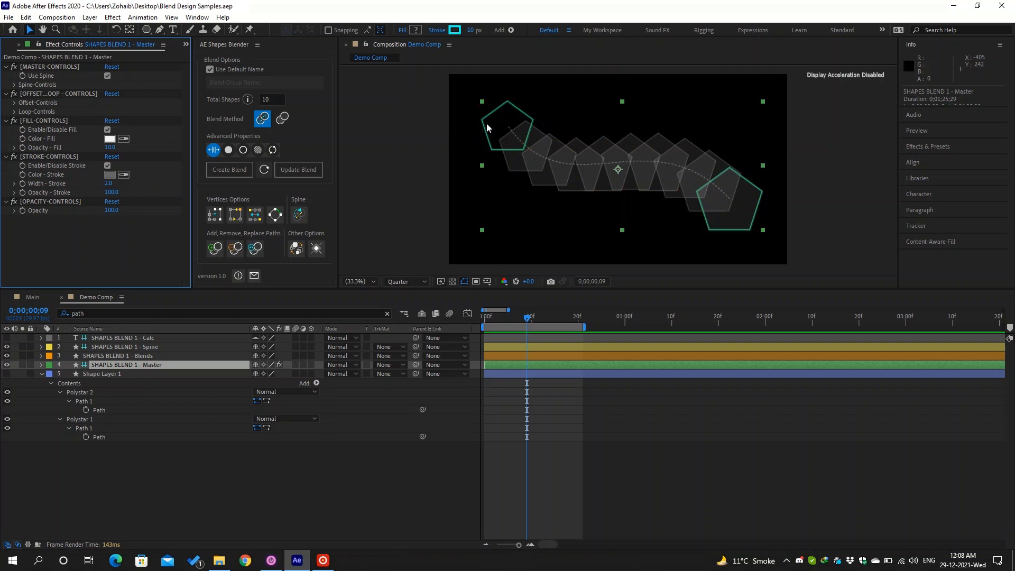
Step: Reshape the larger pentagon on the Master layer by moving its top and right corners
left_click(734, 170)
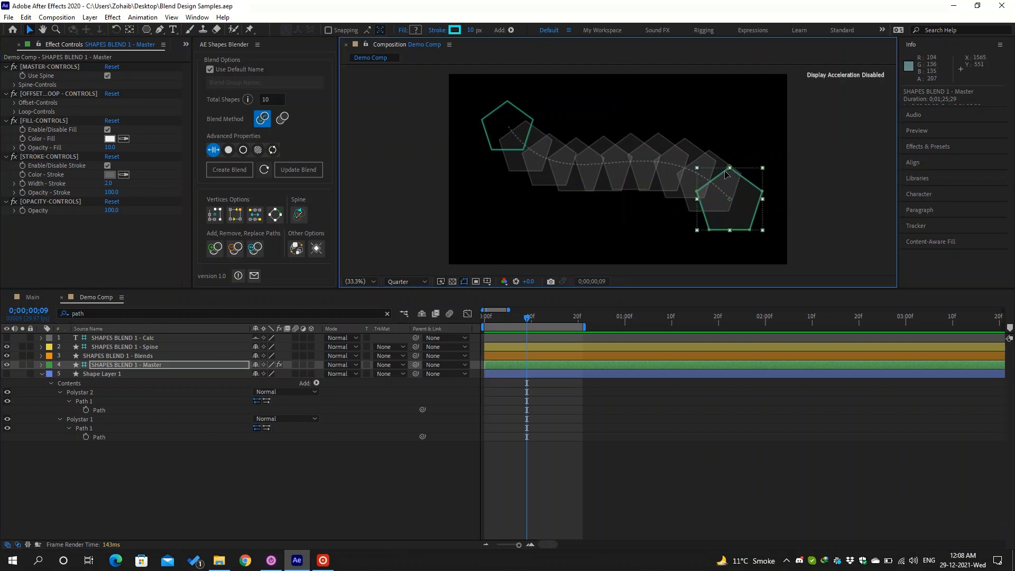
left_click_drag(729, 168, 757, 201)
left_click(761, 197)
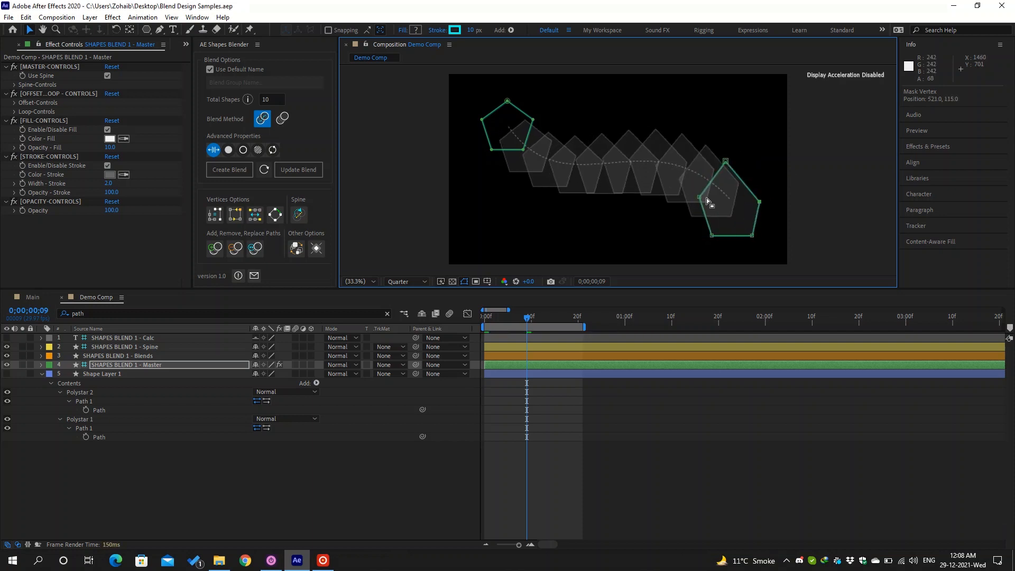
Step: Disable Use Spine for the blend, pull the larger pentagon's right corner outward and curve its left corner
left_click(107, 76)
double_click(712, 121)
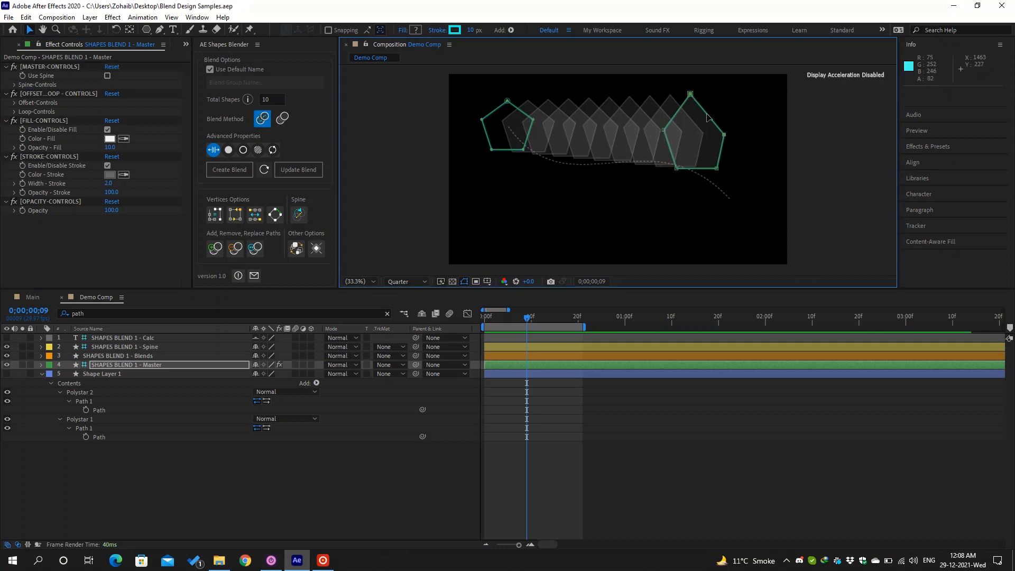
left_click_drag(724, 134, 739, 124)
left_click_drag(664, 129, 645, 158)
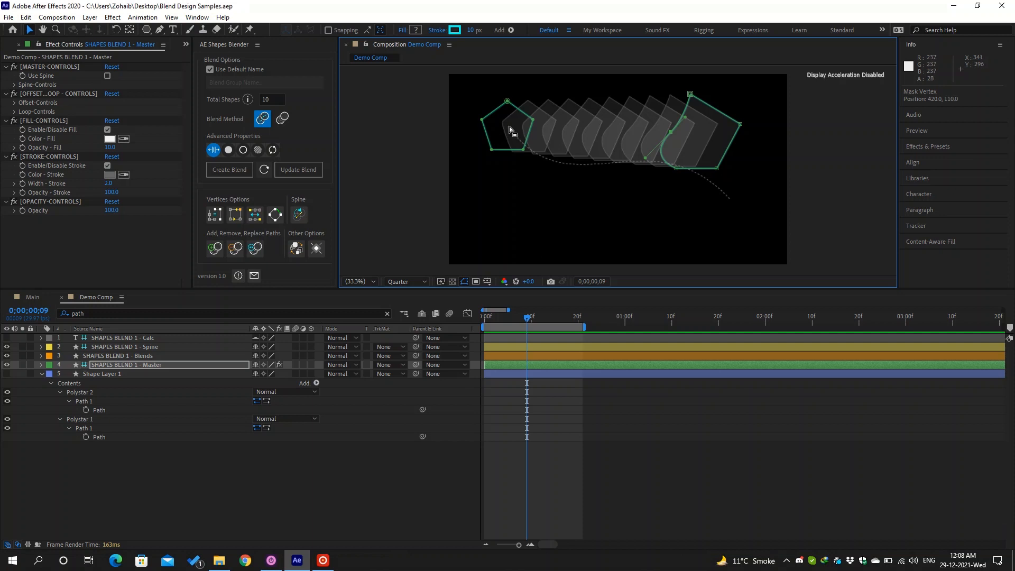
Step: Re-enable Use Spine for the blend and convert the Master layer's closed pentagon paths to open paths
left_click(107, 76)
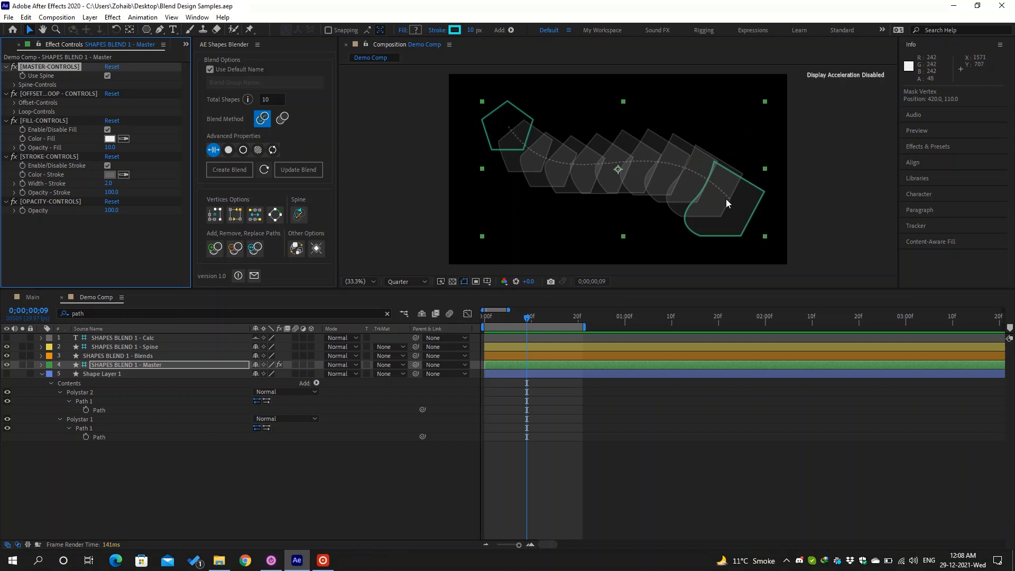
left_click(280, 218)
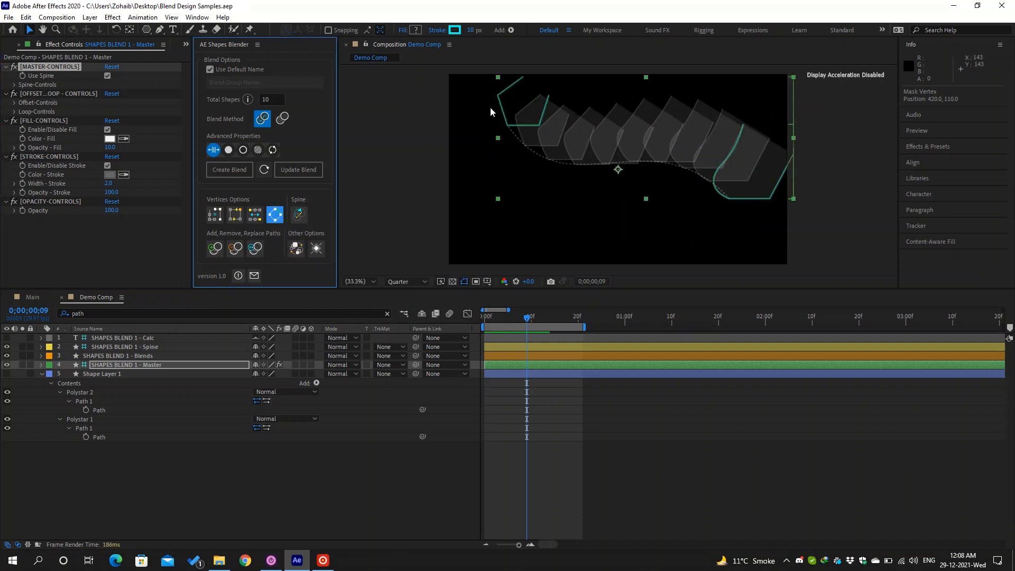
mouse_move(570, 121)
left_mouse_down()
mouse_move(555, 144)
mouse_move(562, 125)
left_mouse_up()
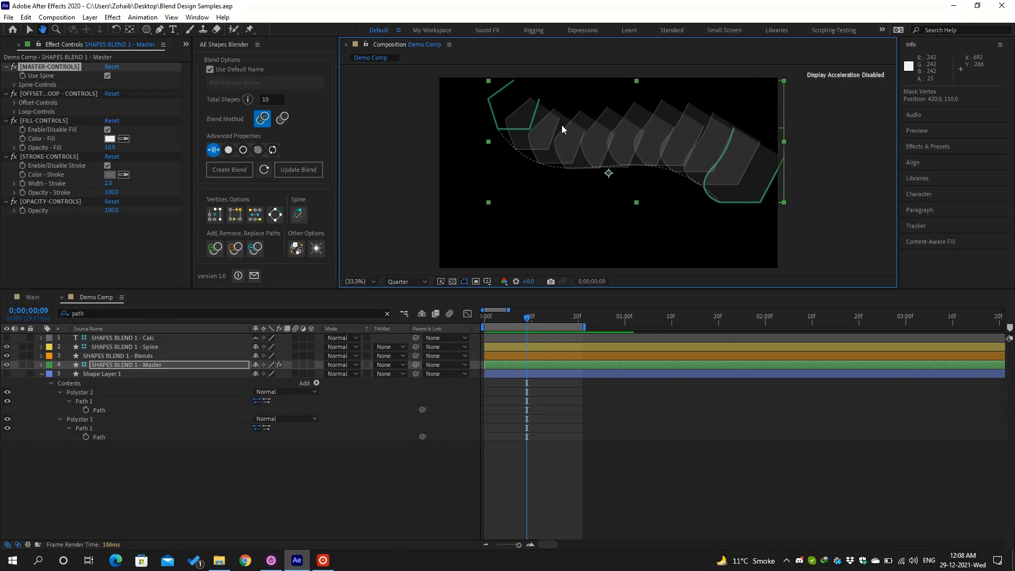
Step: Reshape the smaller open path on the Master layer by moving its end and lower vertices outward
left_click(142, 344)
left_click(153, 364)
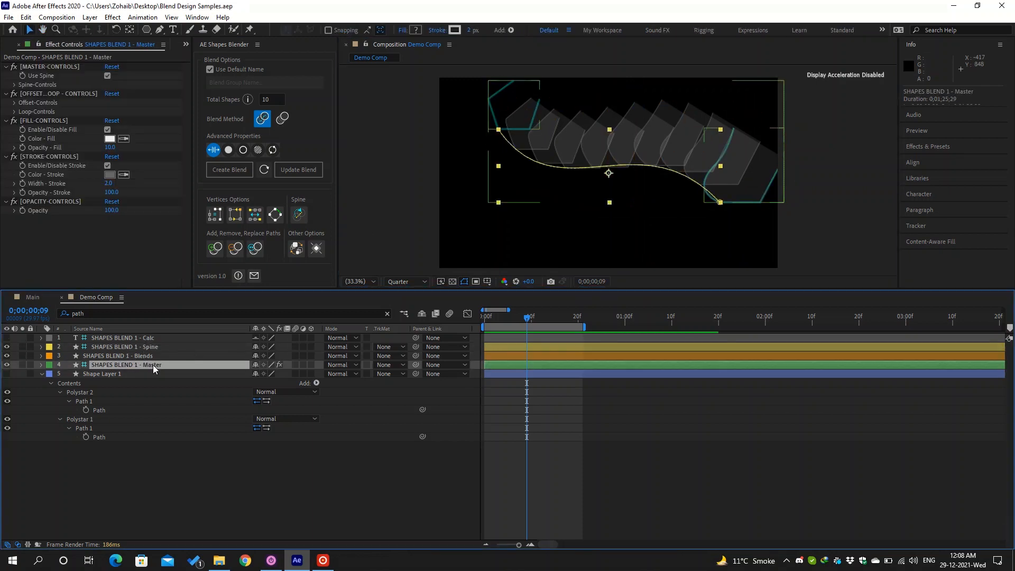
left_click(497, 129)
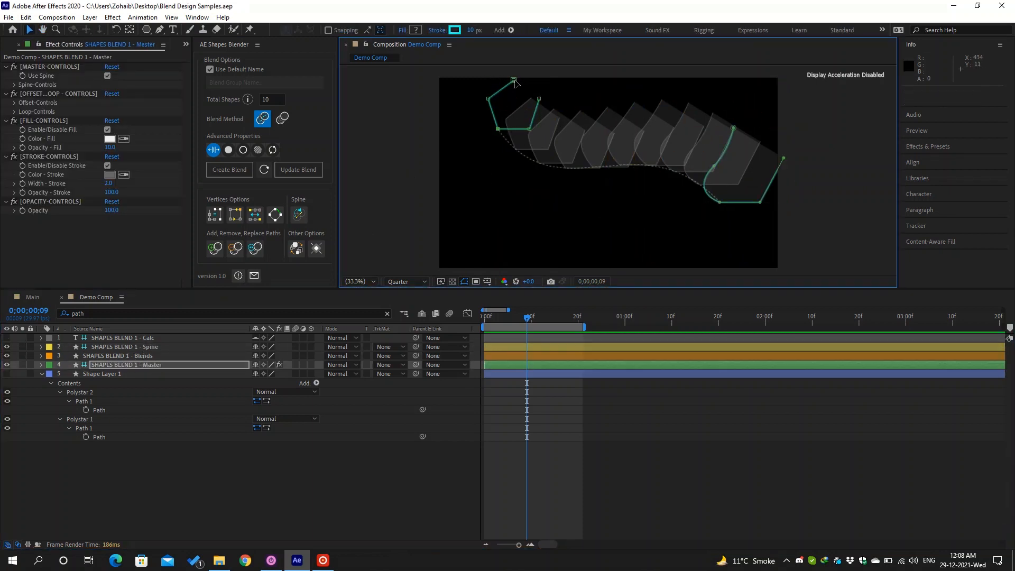
left_click_drag(513, 80, 466, 117)
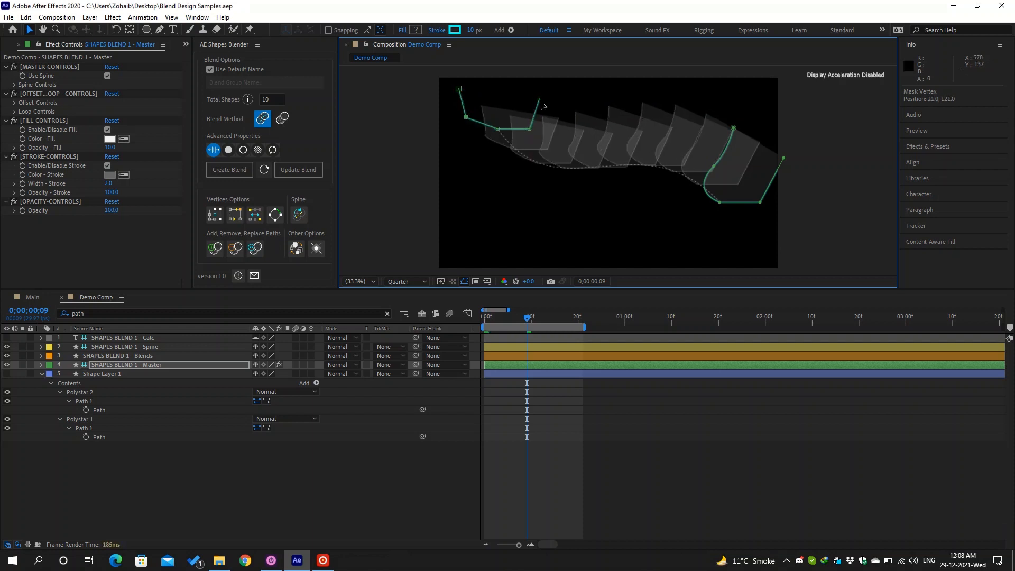
left_click_drag(530, 130, 494, 138)
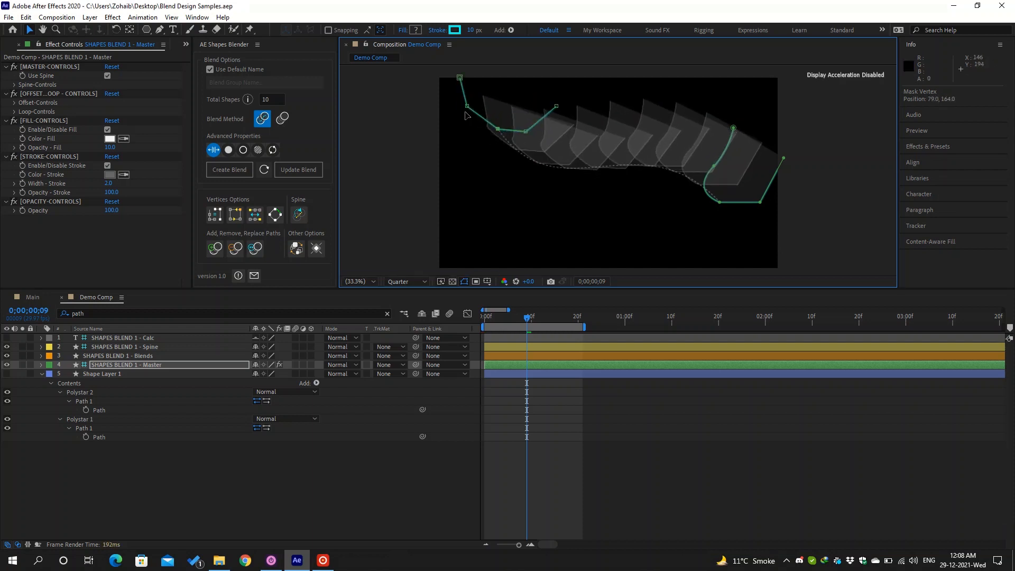
left_click_drag(465, 106, 478, 84)
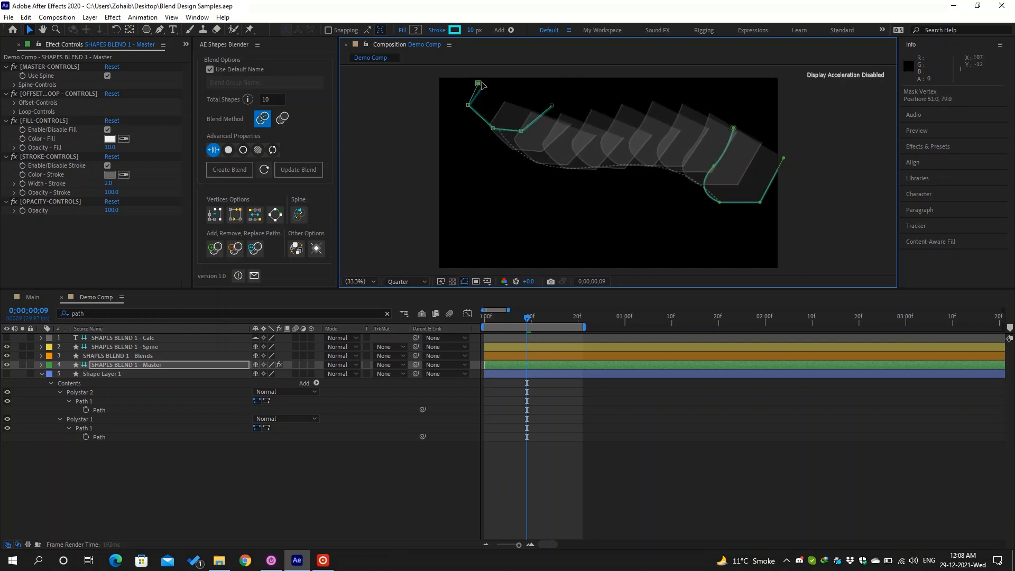
Step: With Use Spine disabled, move the smaller open path's lower-left vertices and round one into a curve, and re-enable Use Spine
left_click(107, 76)
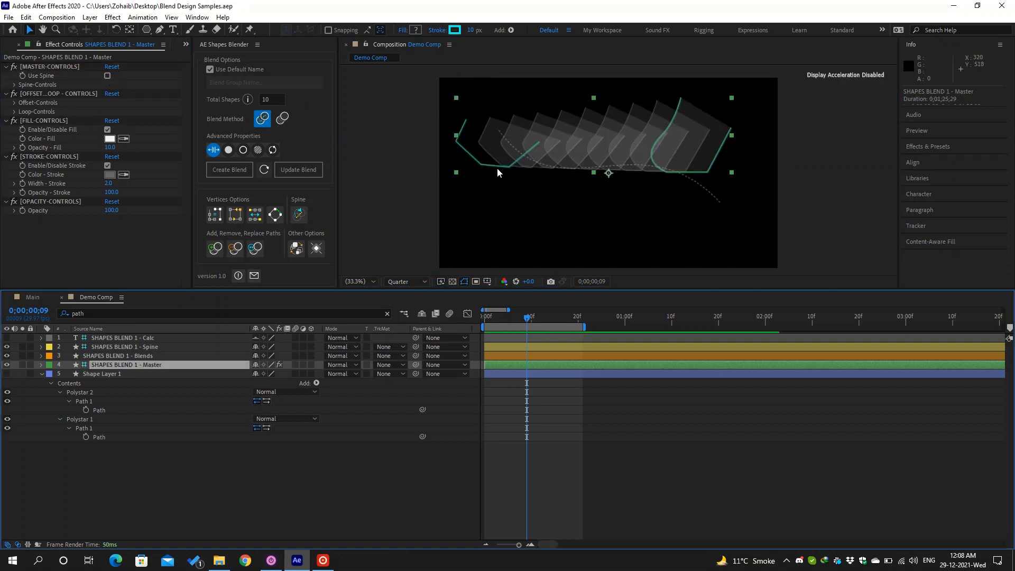
double_click(473, 175)
left_click_drag(481, 164, 472, 137)
key("g")
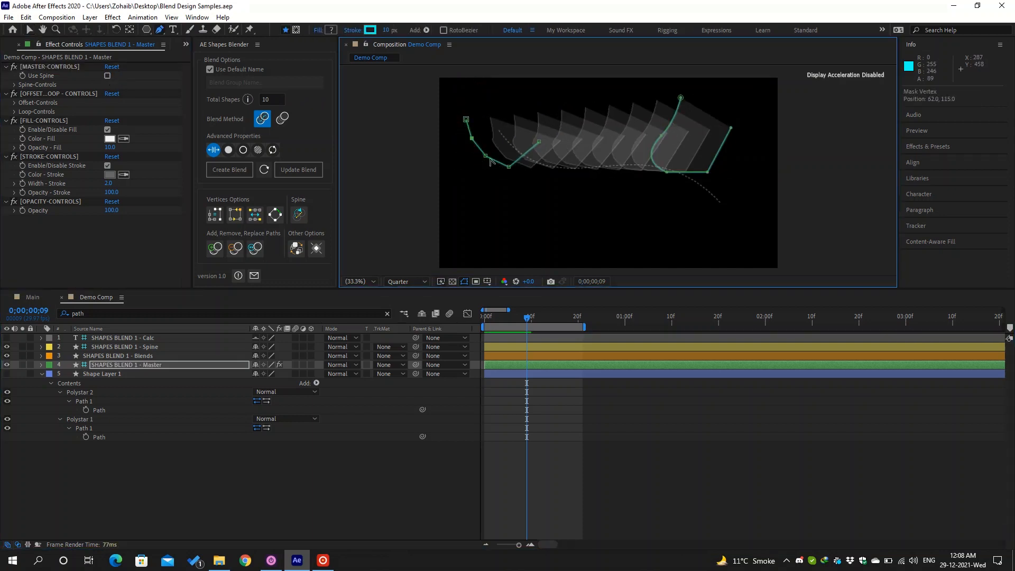
left_click(486, 156, "alt")
key("v")
left_click(107, 75)
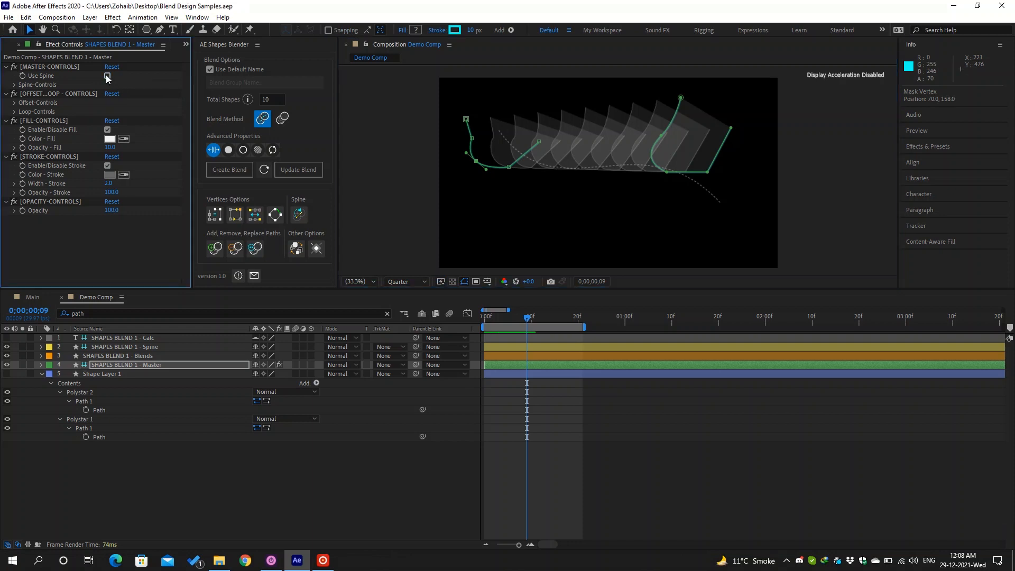
key("ctrl+z")
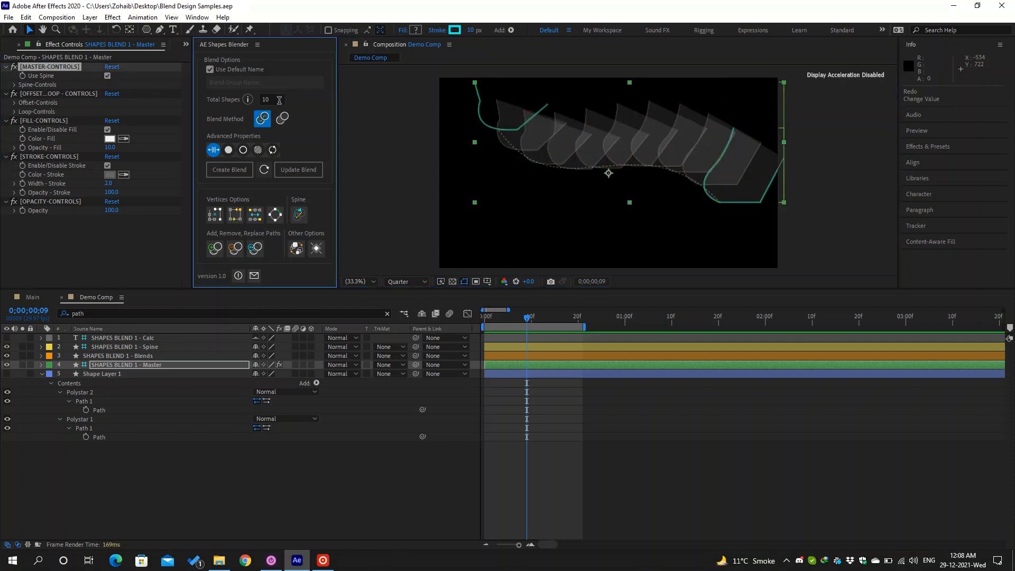
mouse_move(249, 100)
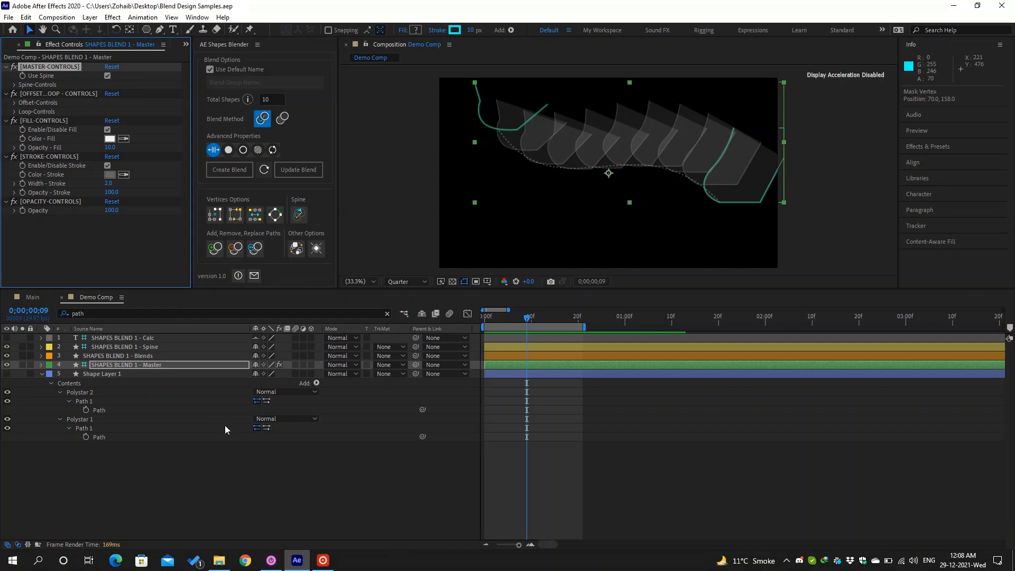
Step: Undo the recent path edits and Use Spine changes back past the conversion of the Master layer's pentagons to open paths
key("ctrl+z")
key("ctrl+z")
key("ctrl+z")
key("ctrl+z")
key("ctrl+z")
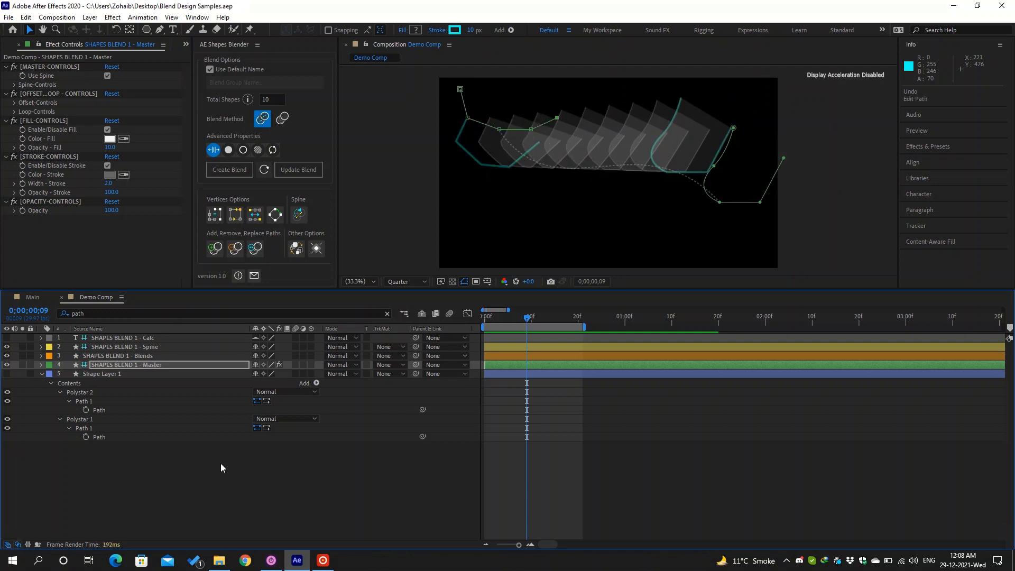
key("ctrl+z")
key("ctrl+z")
key("ctrl+z")
key("ctrl+z")
key("ctrl+z")
key("ctrl+z")
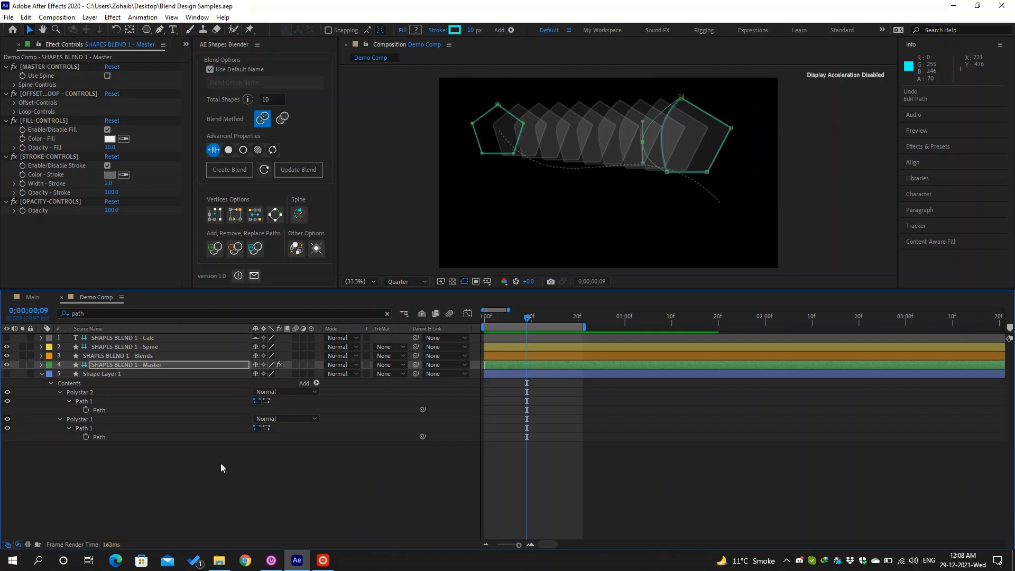
key("ctrl+z")
key("ctrl+z")
key("ctrl+z")
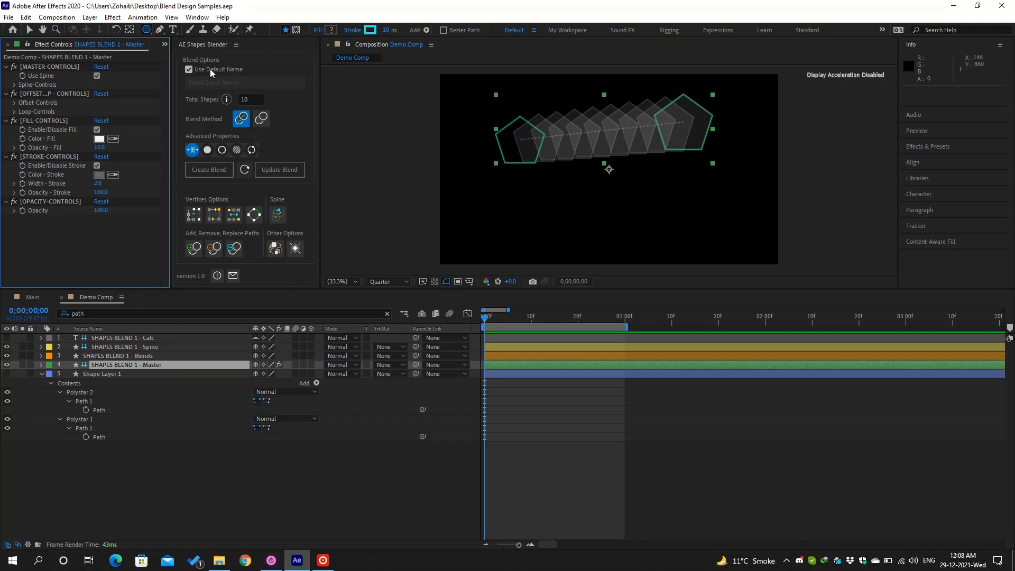
Step: Check the custom blend group name option, set Total Shapes to 15 and update the blend
left_click(220, 70)
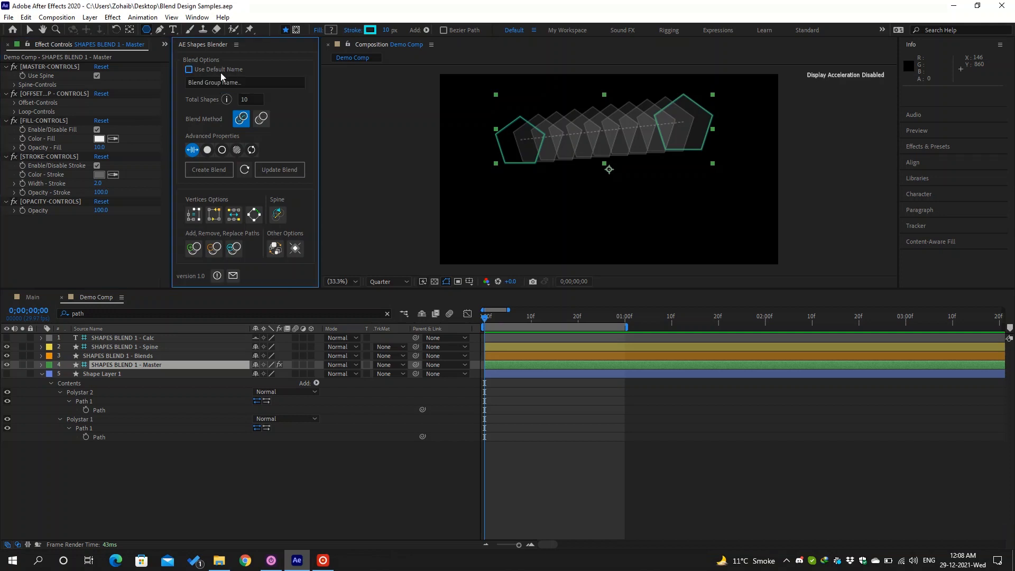
left_click(243, 84)
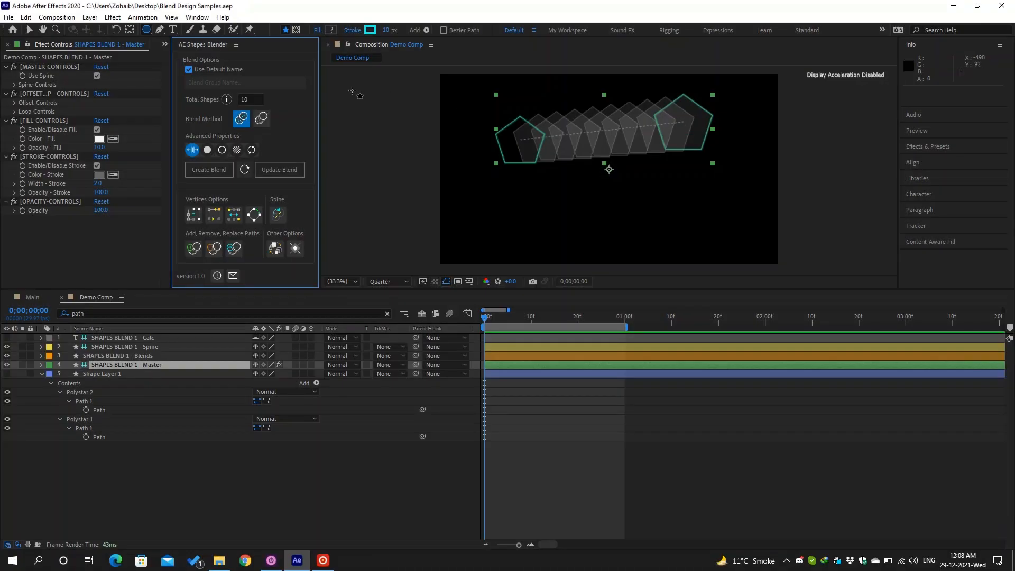
double_click(255, 99)
type("15")
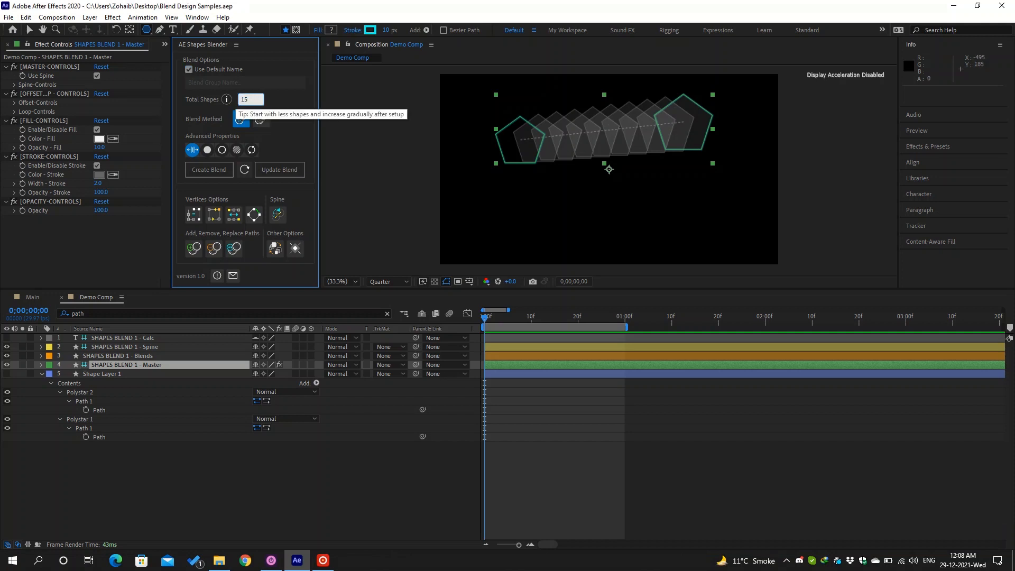
left_click(281, 170)
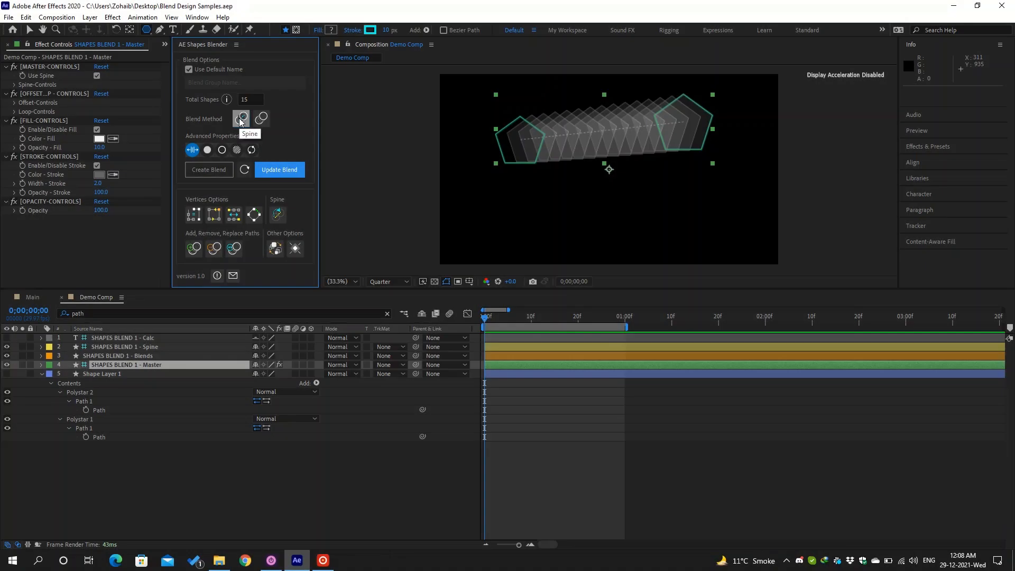
Step: Choose the Spine blend method and bend the Spine layer's straight path into an S-curve
left_click(240, 118)
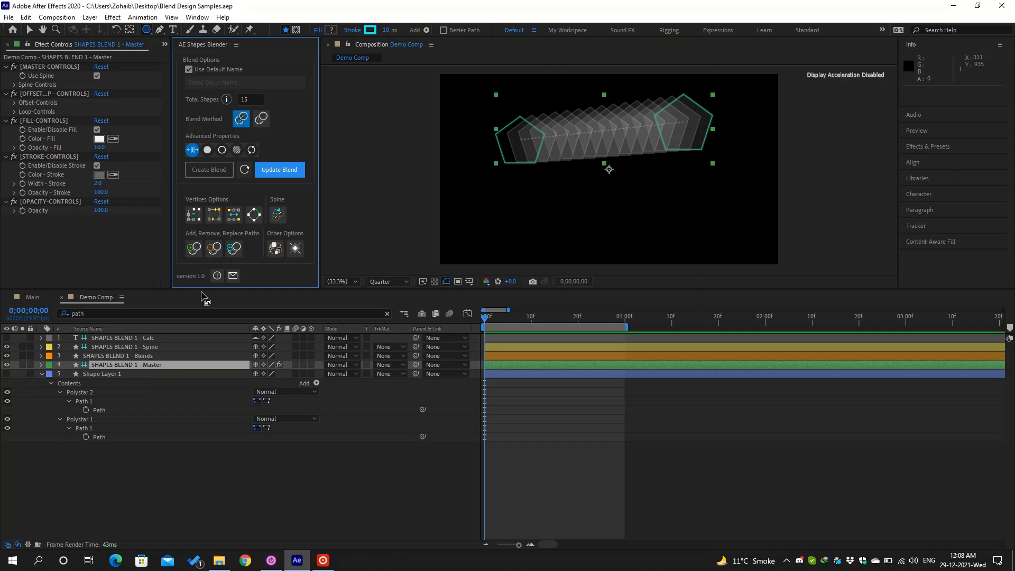
left_click(204, 347)
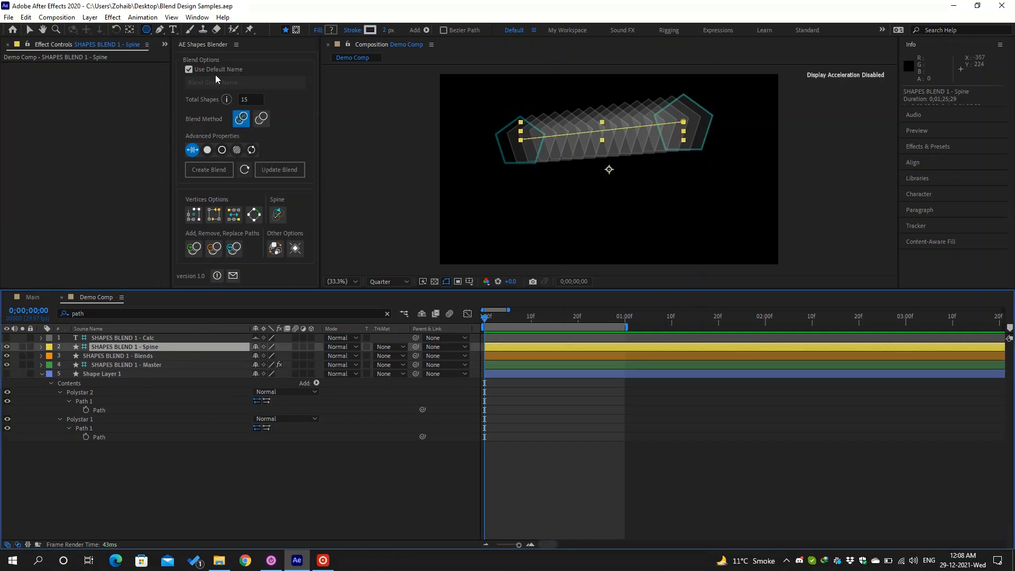
left_click(30, 33)
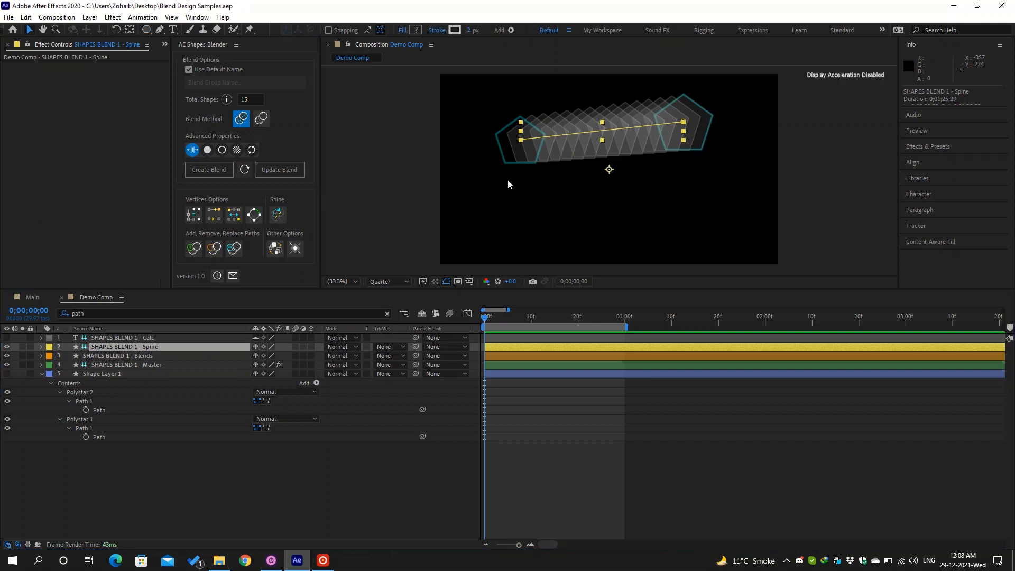
left_click_drag(510, 136, 583, 181)
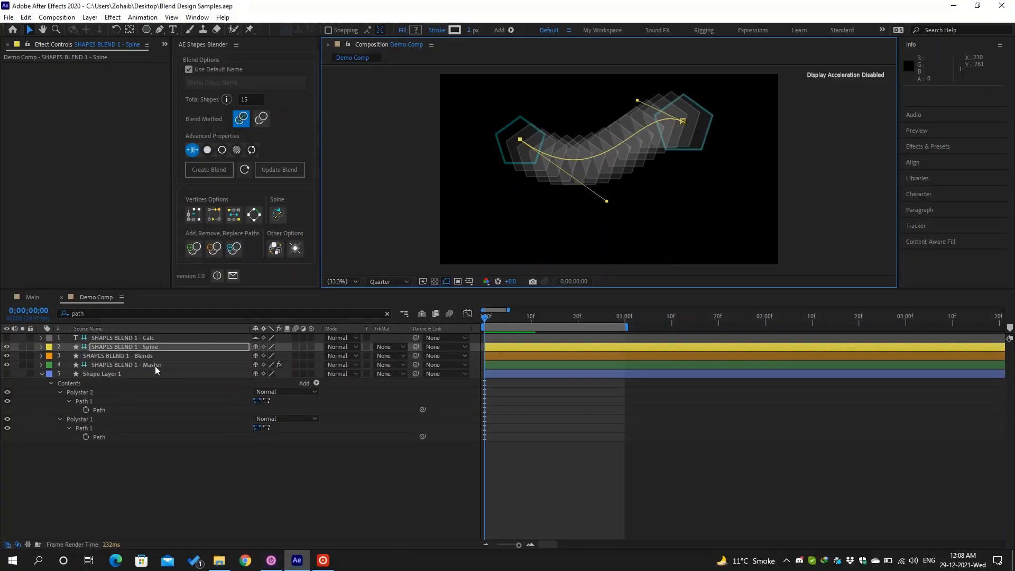
Step: Toggle Use Spine off and on for the Master layer's blend and enable Rotate Along Spine
left_click(156, 369)
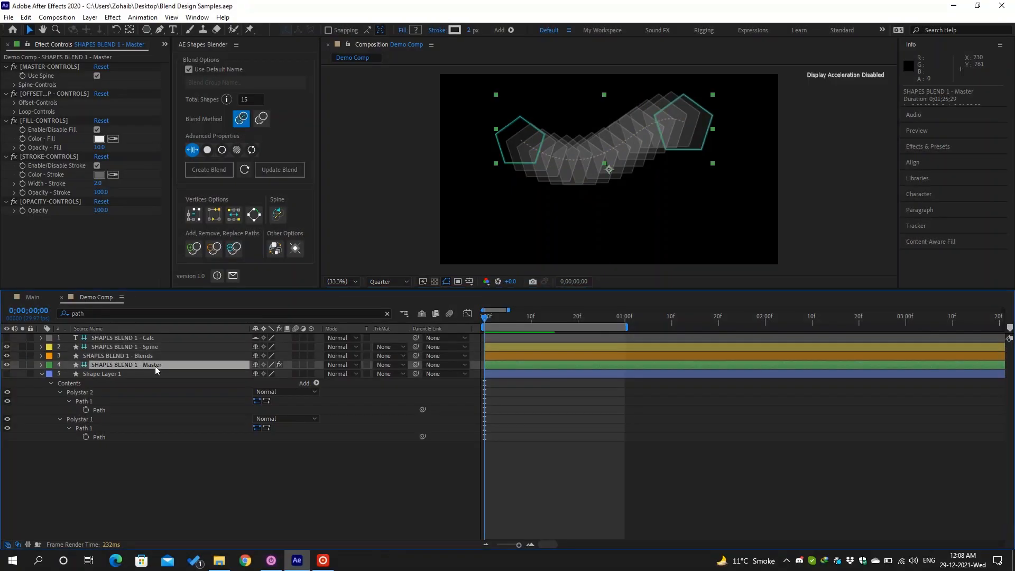
left_click(97, 75)
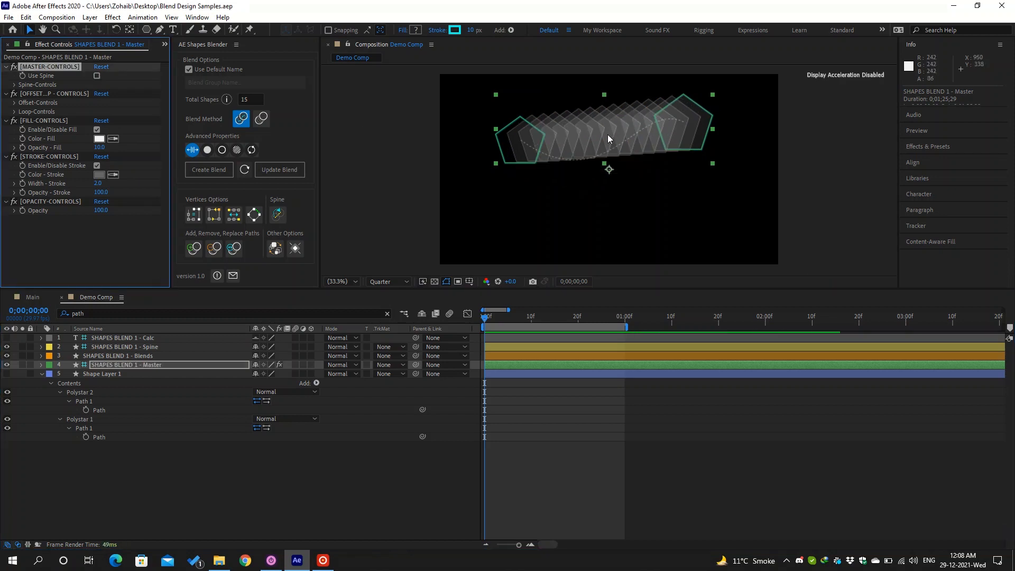
left_click(97, 75)
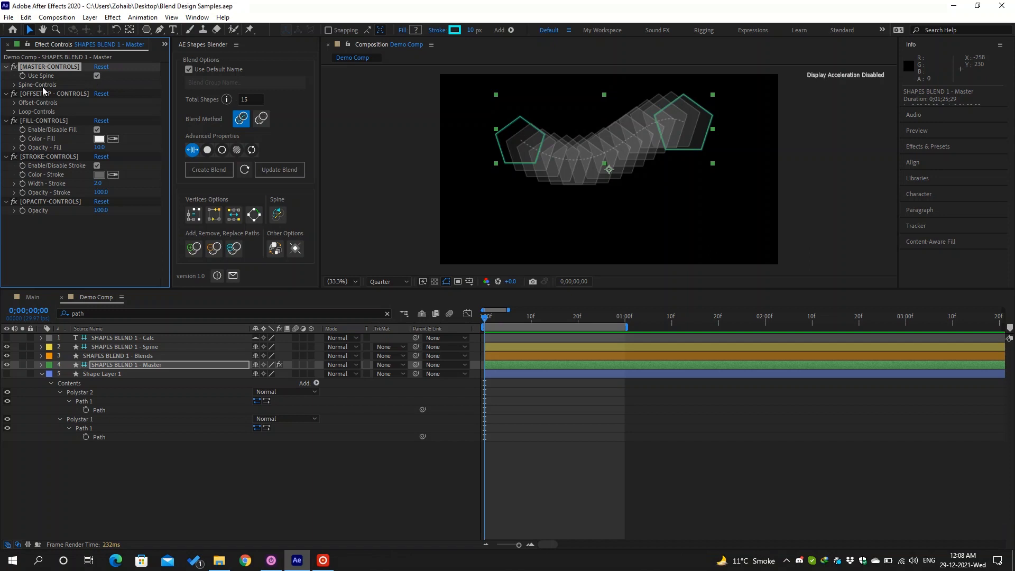
left_click(14, 85)
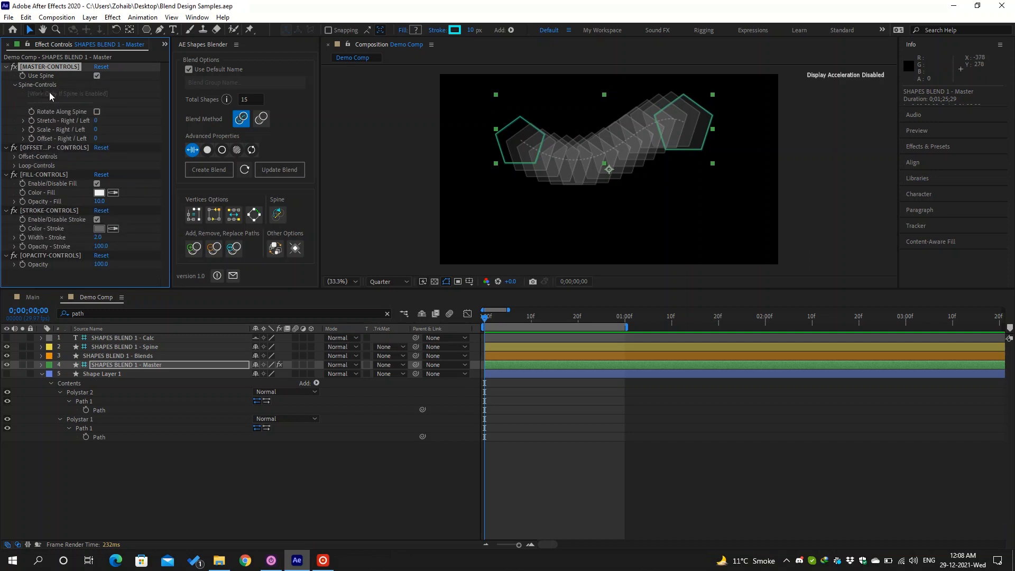
left_click(97, 113)
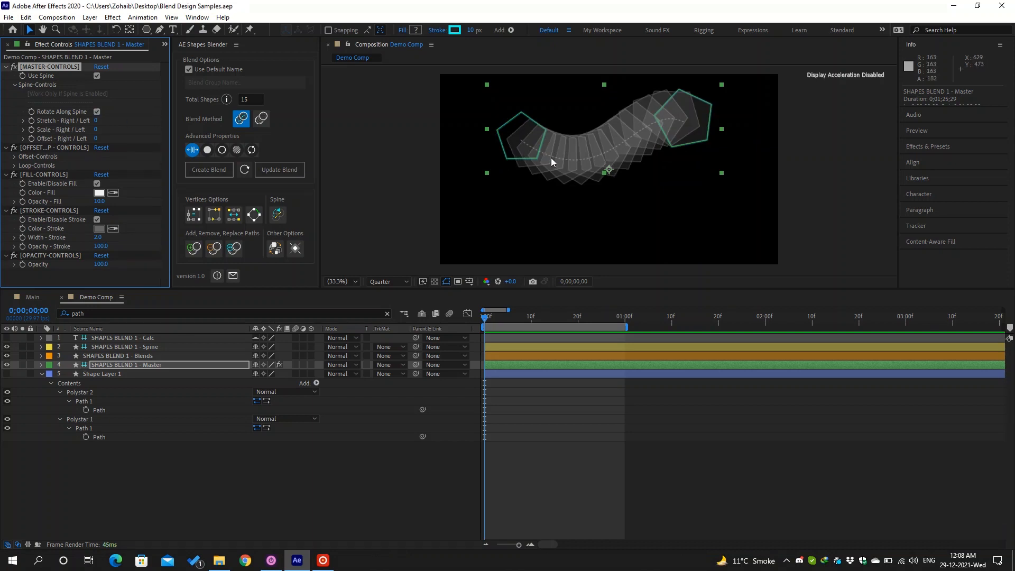
Step: Adjust both end handles of the Spine layer's path to bend it into a single downward arc
left_click(152, 346)
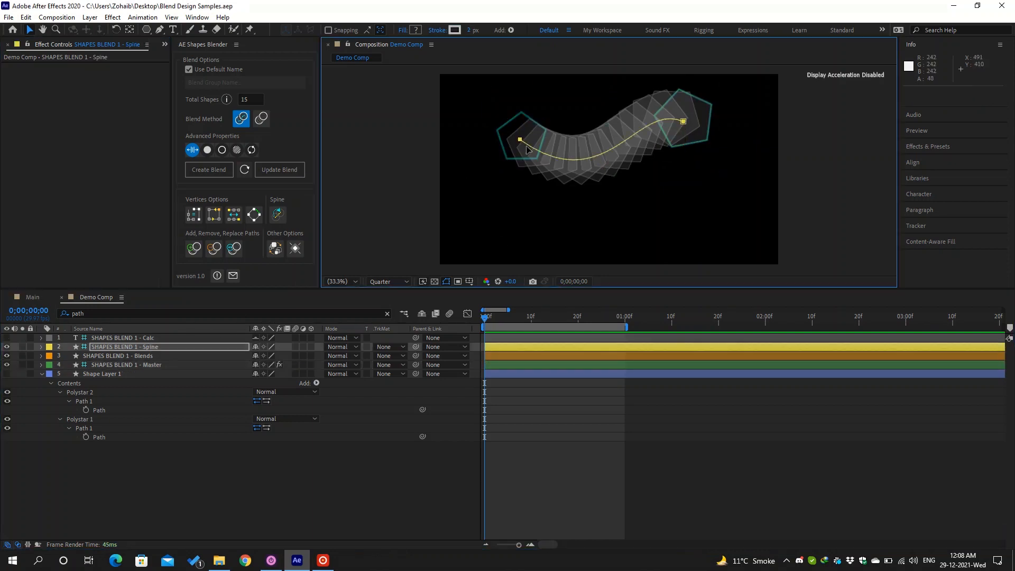
left_click_drag(606, 201, 626, 221)
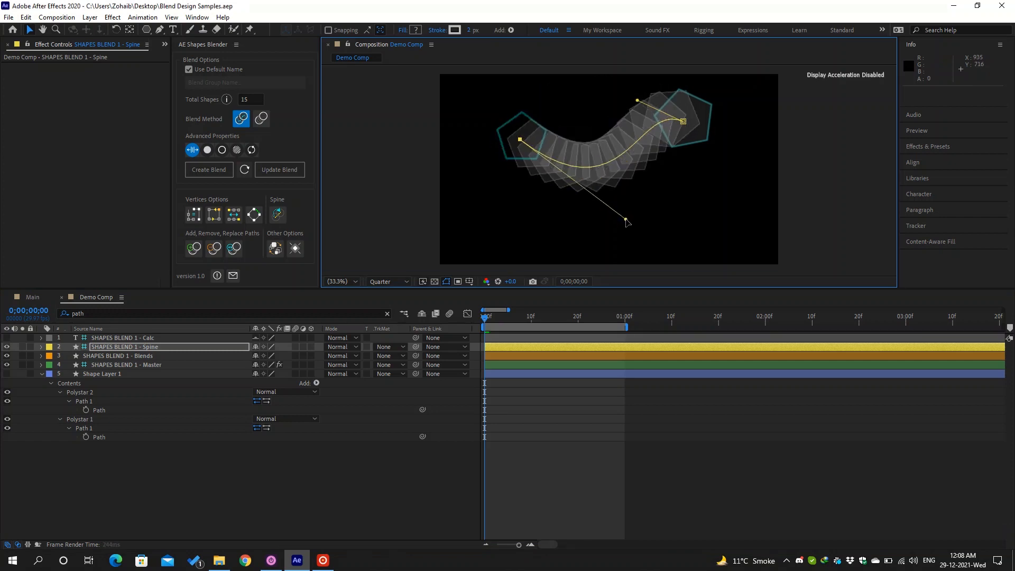
left_click_drag(637, 100, 656, 140)
Step: Collapse the Master layer's Spine-Controls and widen the effect controls and AE Shapes Blender areas
left_click(167, 366)
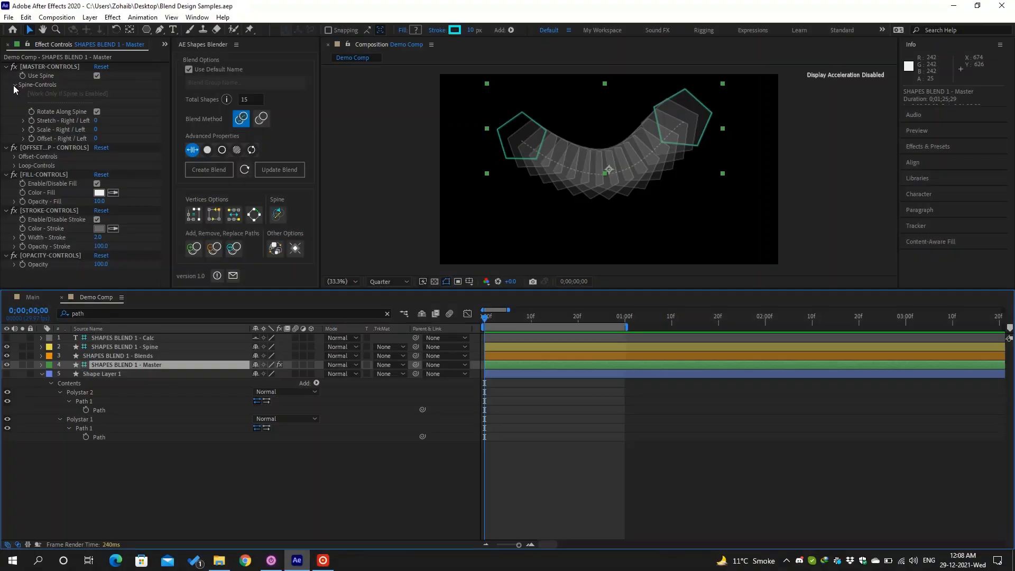
left_click(14, 84)
left_click(30, 93)
left_click_drag(172, 100, 200, 100)
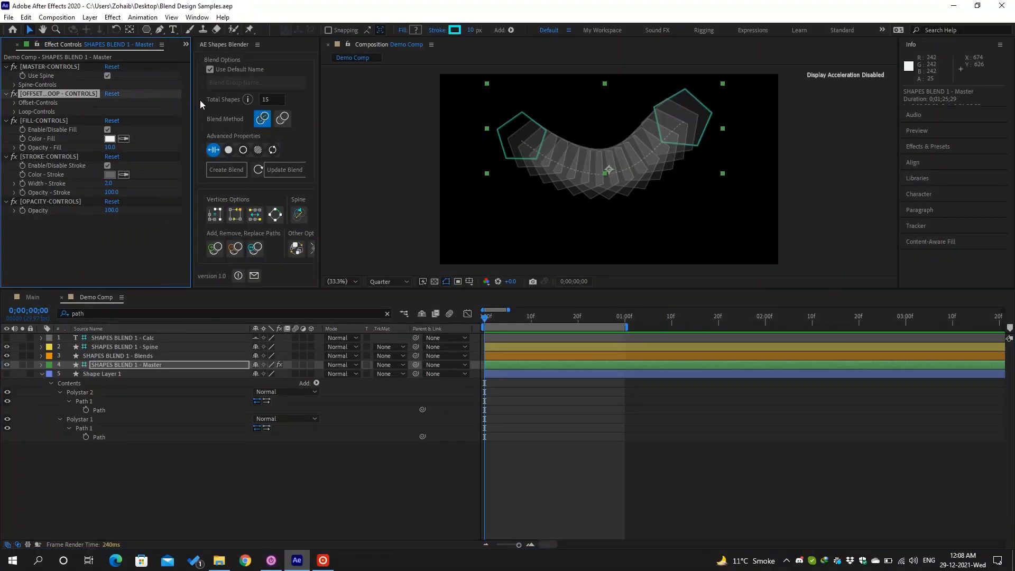
left_click_drag(318, 91, 338, 89)
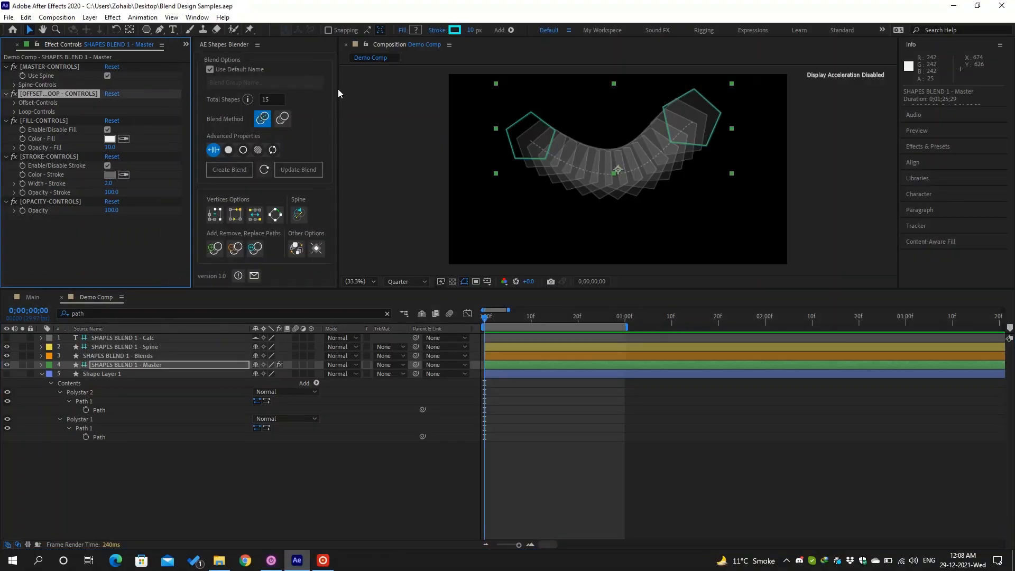
Step: Set Stretch - Right / Left in the Master layer's Offset-Controls to 25 and disable Use Spine
left_click(14, 103)
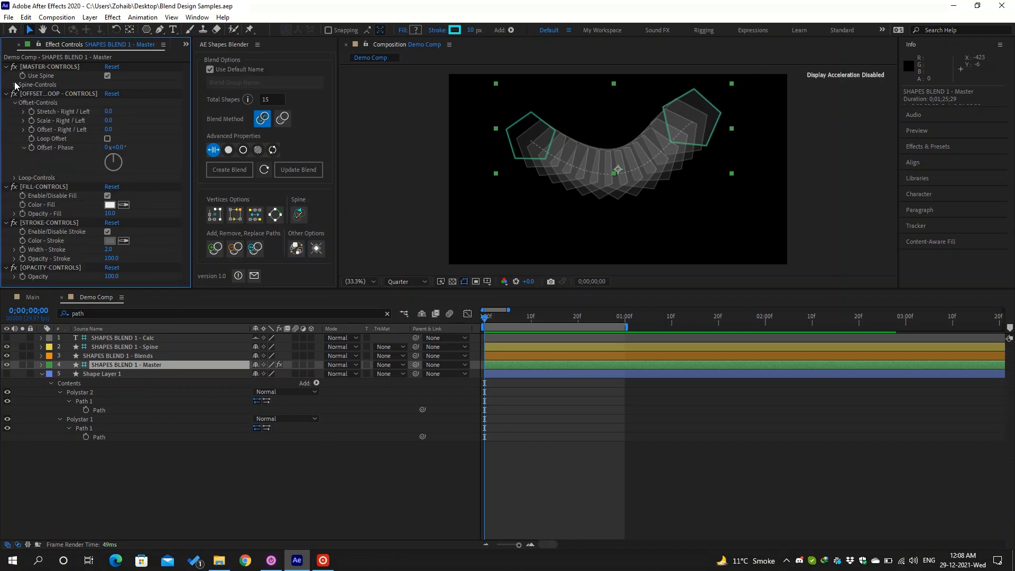
left_click(15, 85)
left_click(15, 85)
left_click_drag(108, 112, 135, 110)
left_click(107, 75)
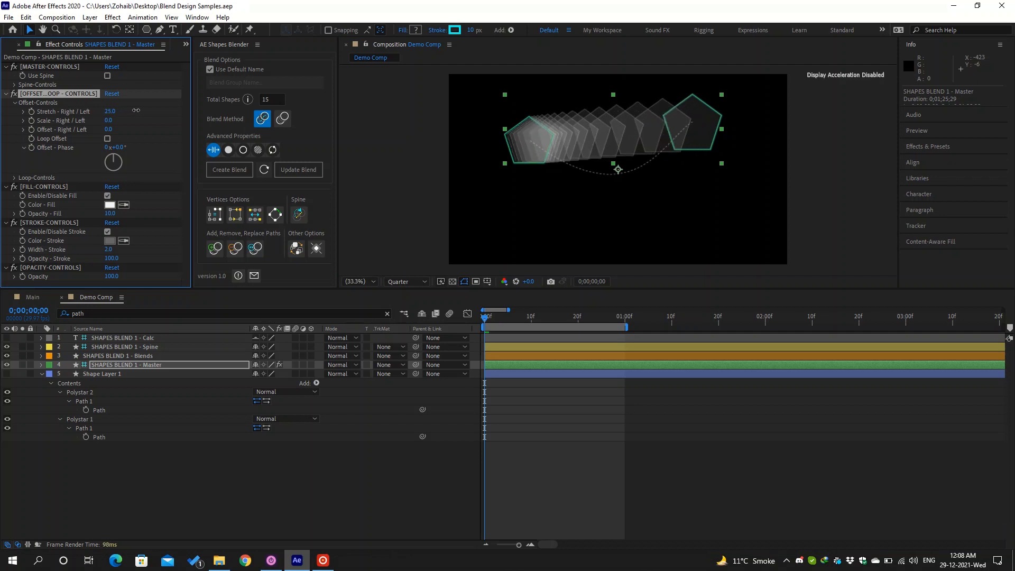
Step: Select the SHAPES BLEND 1 - Master layer and apply Reverse Shapes Order to its blend
left_click(139, 458)
left_click(123, 366)
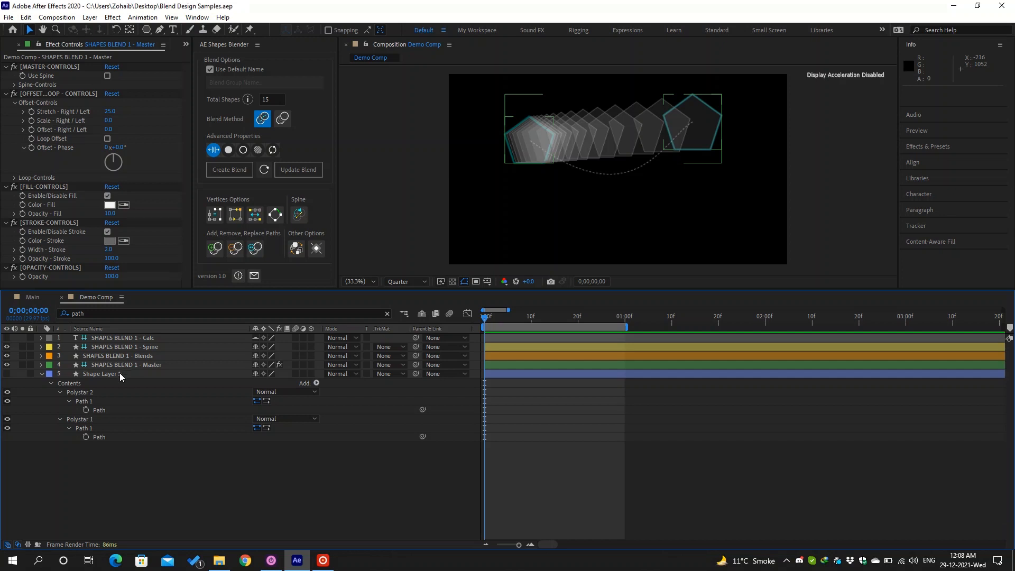
left_click(119, 410)
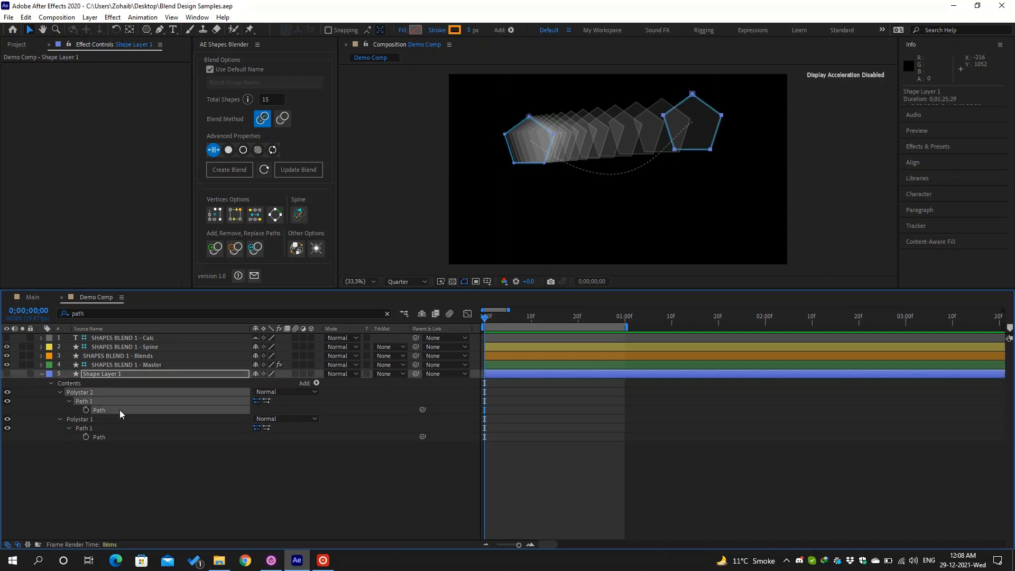
left_click(8, 401)
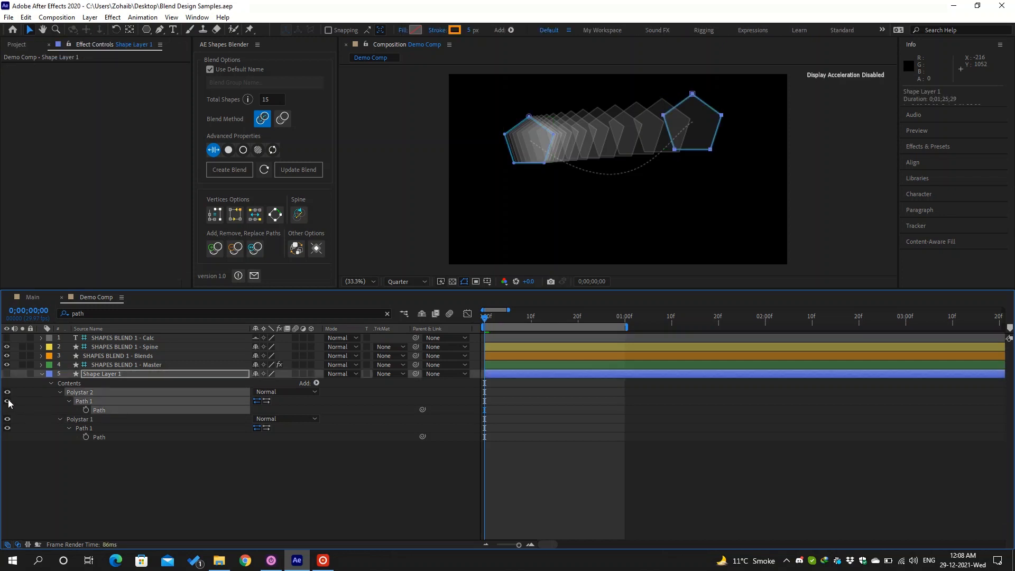
left_click(151, 363)
left_click(296, 249)
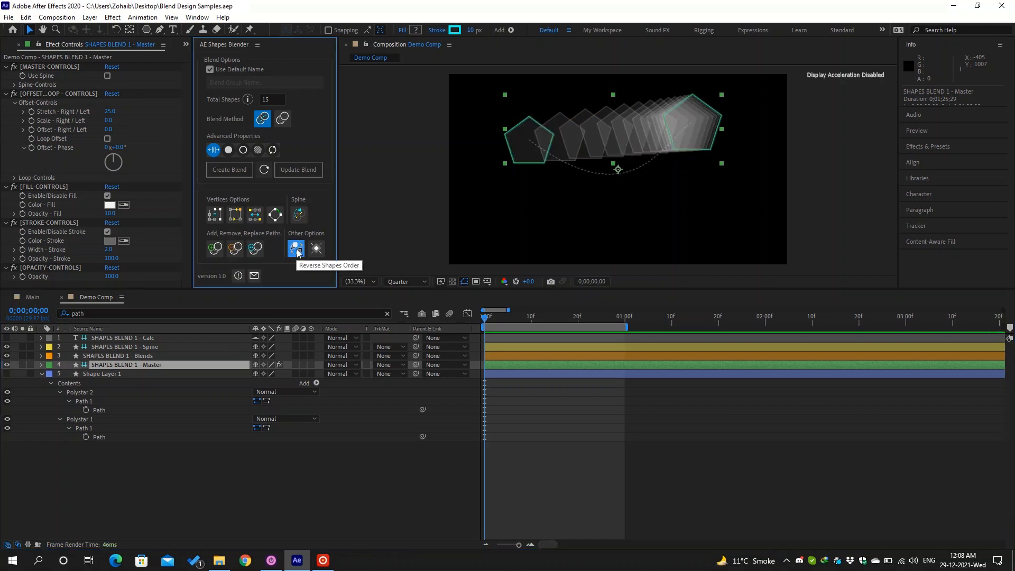
Step: Set the Master layer's Stretch - Right / Left to -12, Scale - Right / Left to 58 and Offset - Right / Left to -47
left_click(109, 111)
type("0")
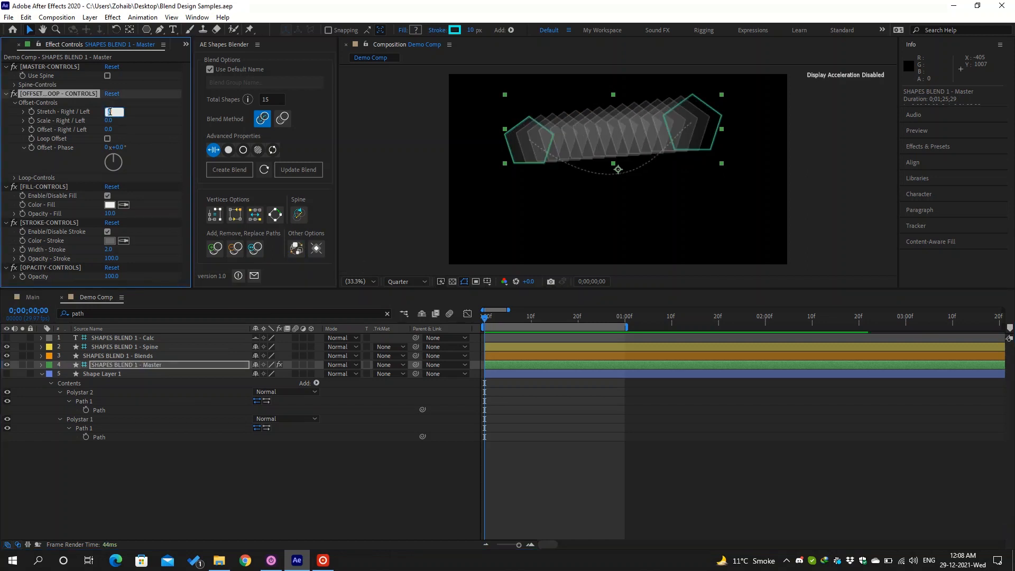
left_click(131, 119)
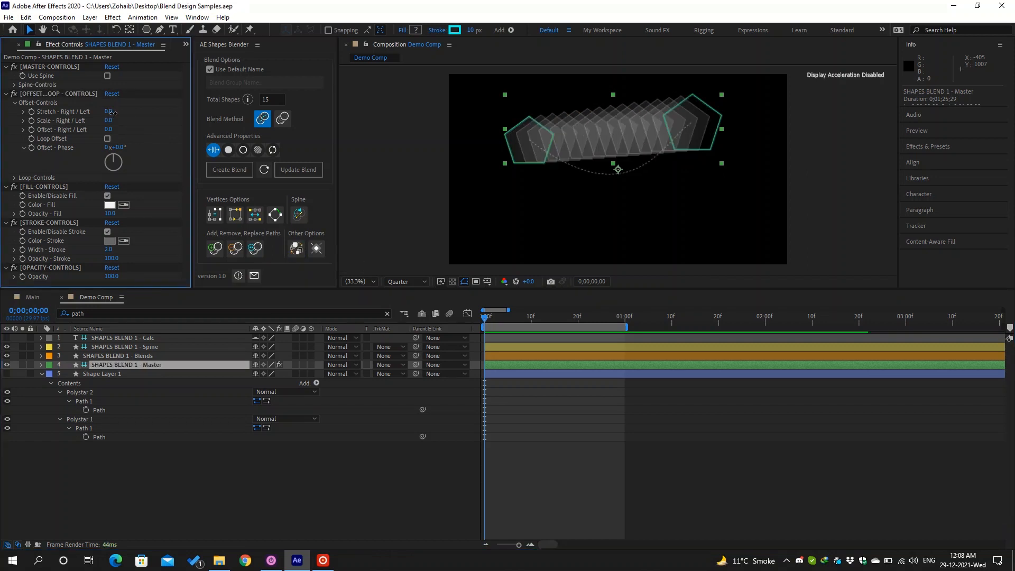
mouse_move(112, 112)
left_mouse_down()
mouse_move(131, 113)
mouse_move(104, 113)
left_mouse_up()
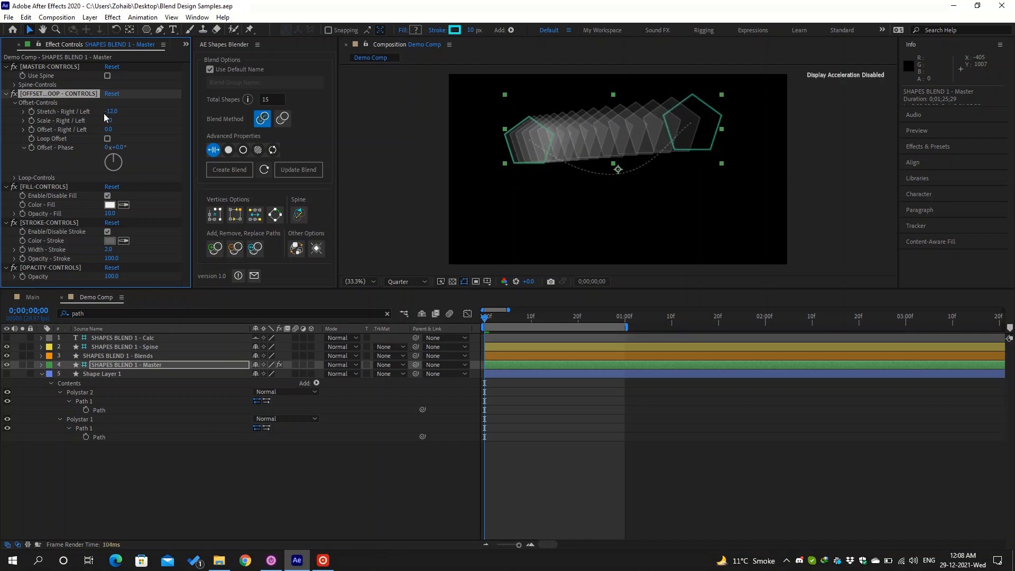
mouse_move(111, 120)
left_mouse_down()
mouse_move(95, 120)
mouse_move(136, 114)
mouse_move(114, 116)
left_mouse_up()
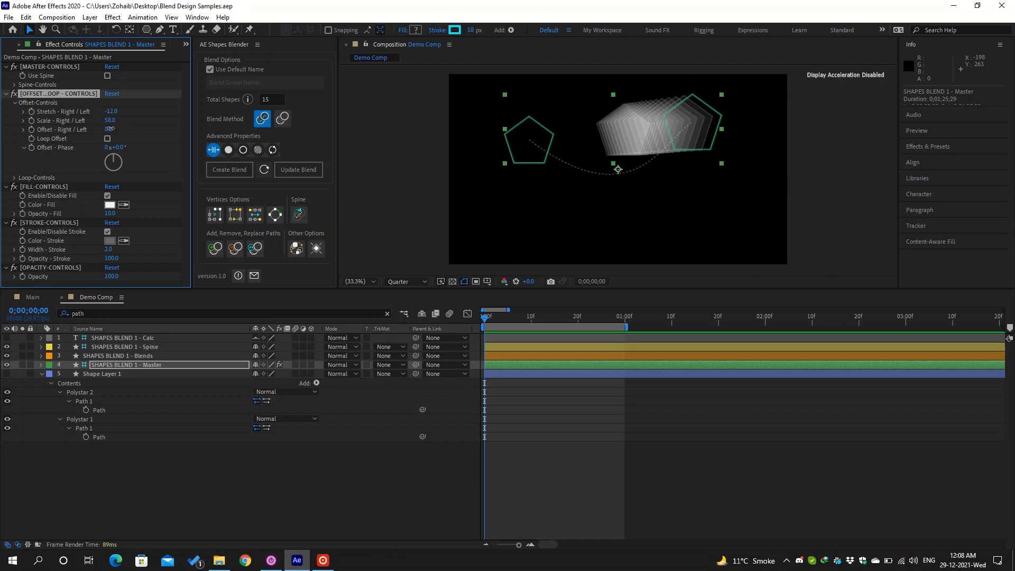
left_click_drag(109, 128, 89, 131)
Step: Enable Use Spine for the blend and set Offset - Right / Left to 39
left_click(107, 76)
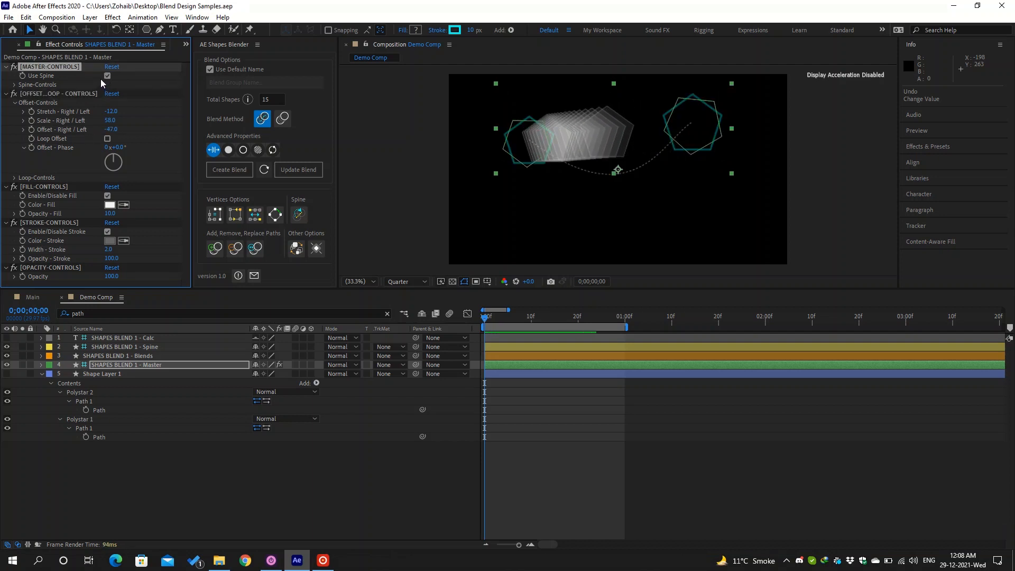
mouse_move(112, 130)
left_mouse_down()
mouse_move(143, 130)
mouse_move(112, 132)
mouse_move(130, 128)
left_mouse_up()
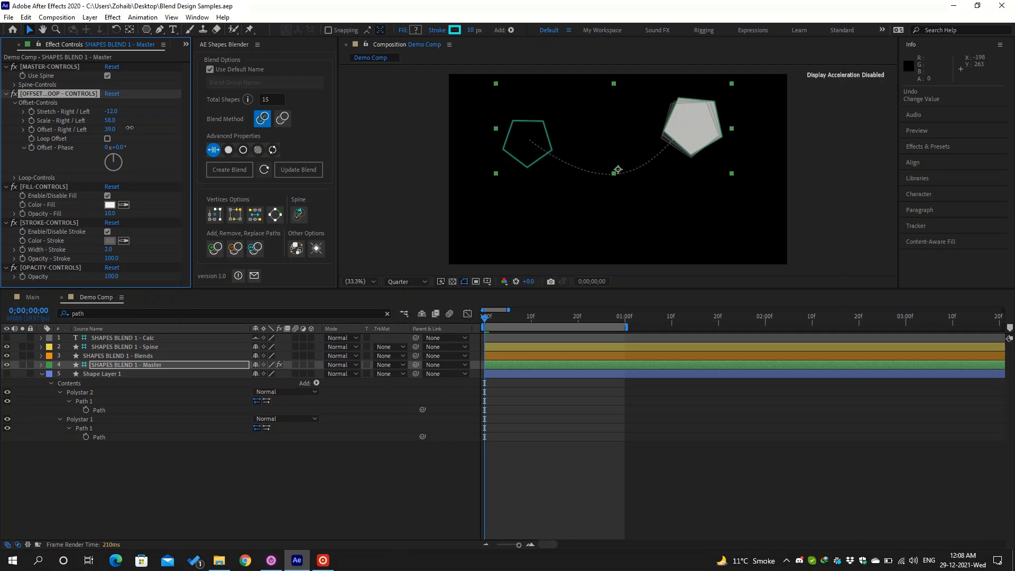
Step: Enable Loop Offset and set Offset - Right / Left to 100
left_click(108, 139)
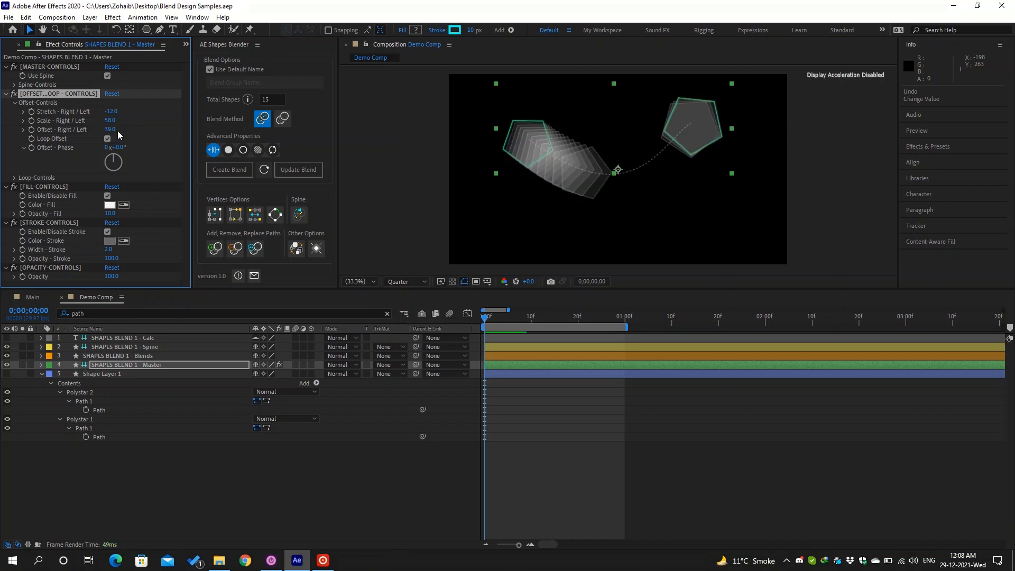
mouse_move(110, 129)
left_mouse_down()
mouse_move(99, 129)
mouse_move(113, 133)
left_mouse_up()
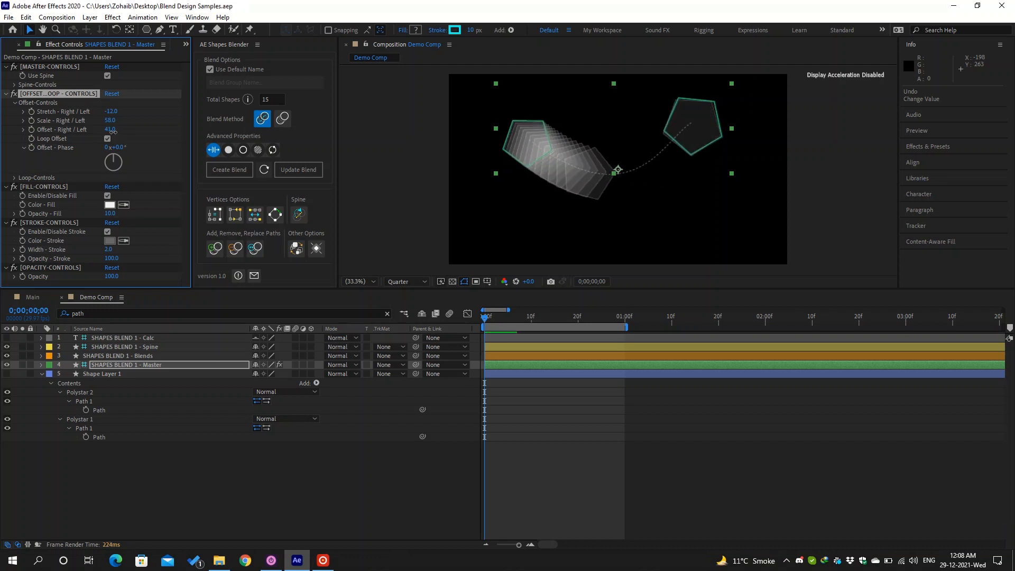
left_click(112, 131)
type("100")
key("Return")
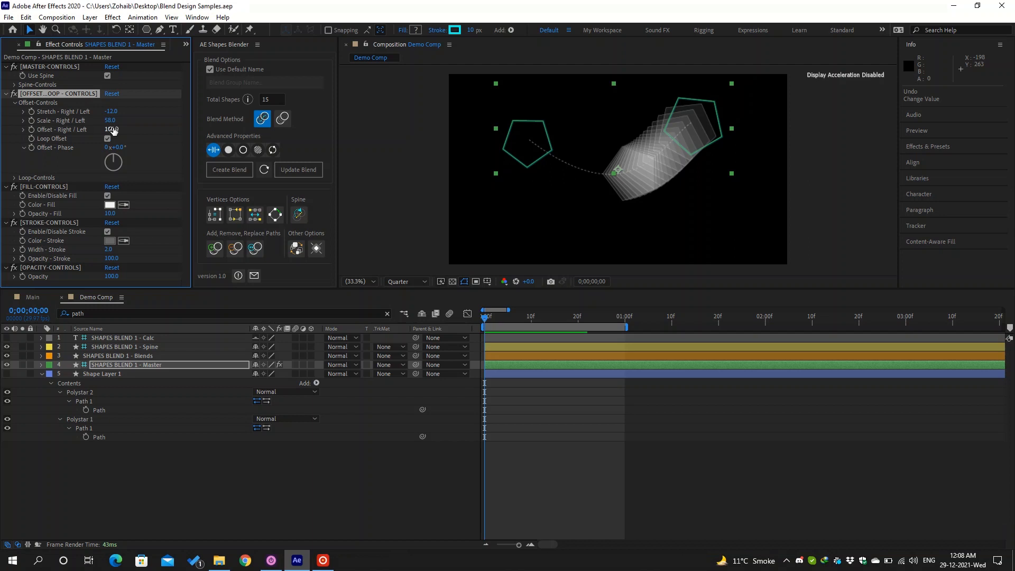
left_click_drag(113, 130, 147, 125)
Step: Try Offset-Phase at 168° with Loop Offset switched off, and reset the Offset & Loop controls to their defaults
left_click_drag(121, 151, 202, 138)
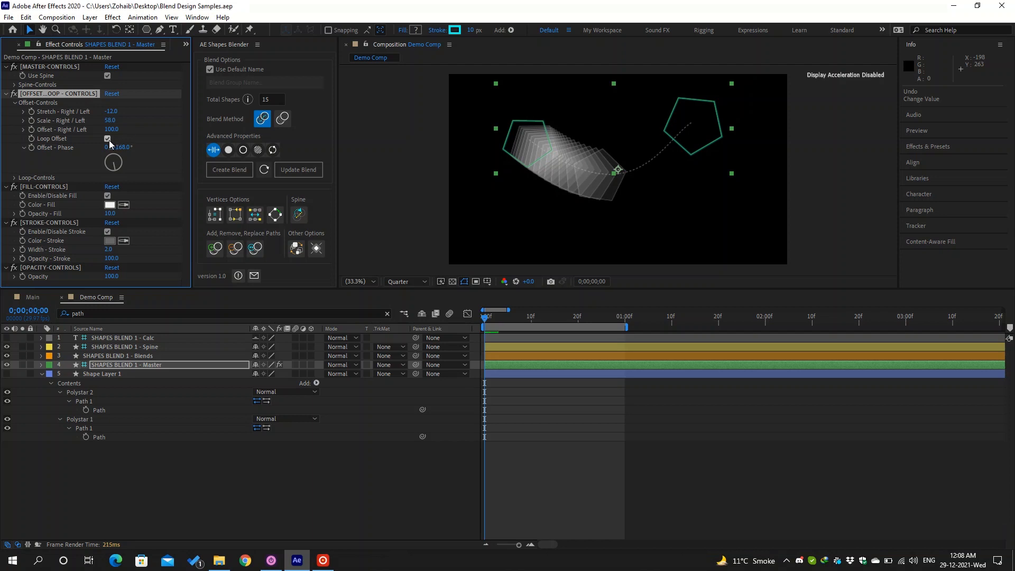
left_click(108, 138)
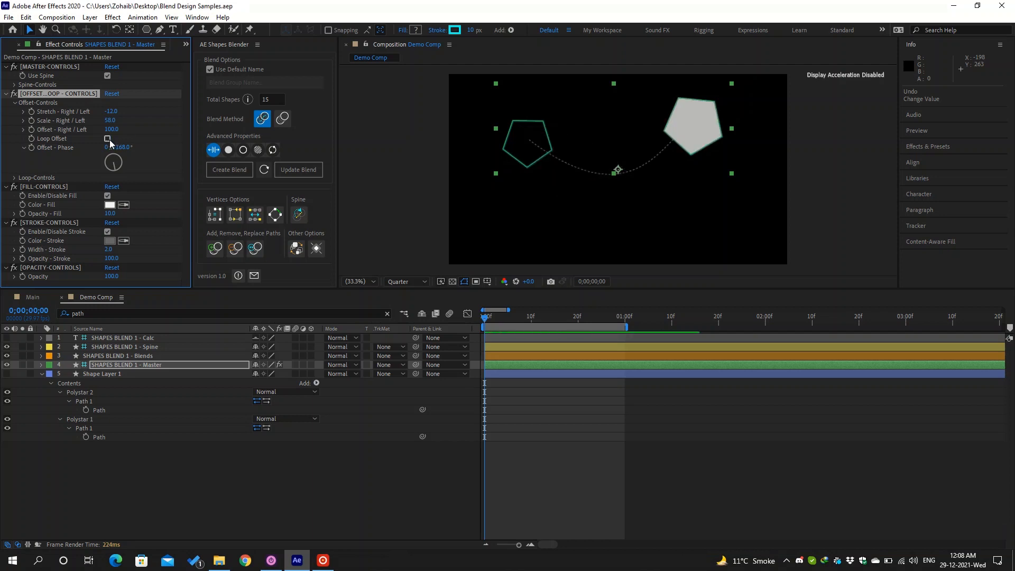
left_click(112, 93)
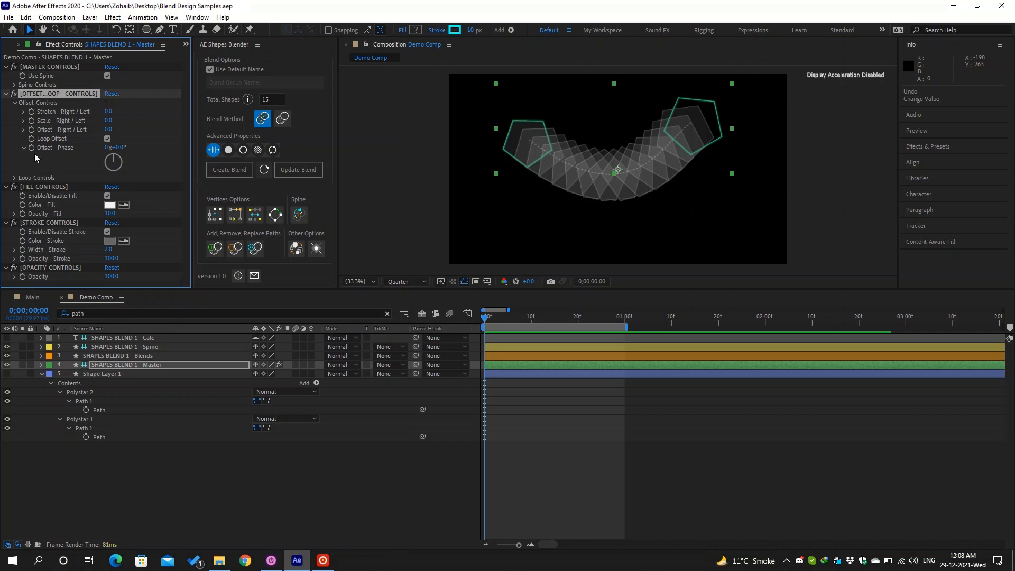
Step: Expand the Loop-Controls, set Scale - Right / Left to -34 and keep Offset - Right / Left at 0
left_click(14, 178)
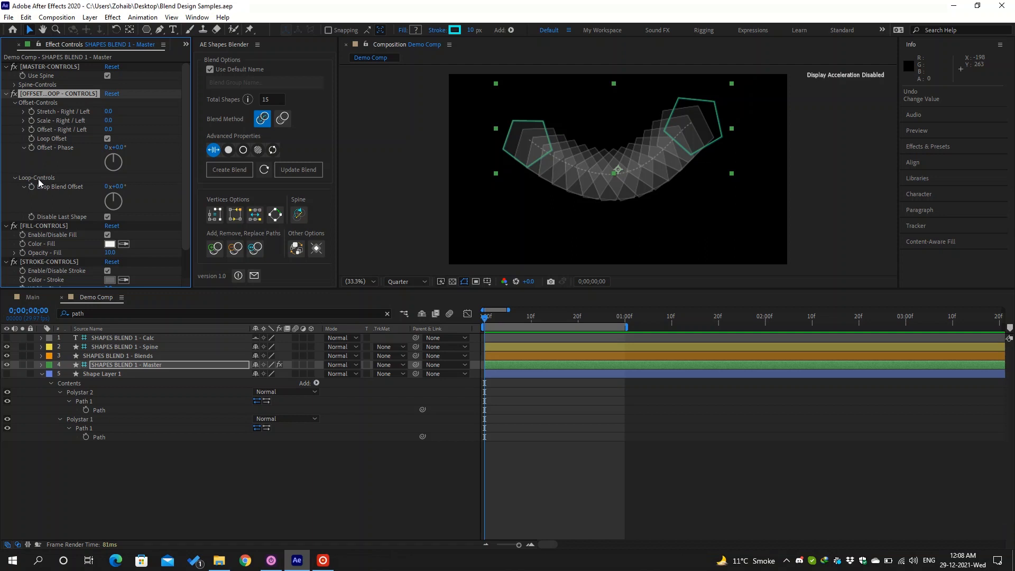
mouse_move(108, 121)
left_mouse_down()
mouse_move(95, 135)
mouse_move(120, 130)
mouse_move(109, 129)
left_mouse_up()
left_click(109, 129)
type("0")
key("Return")
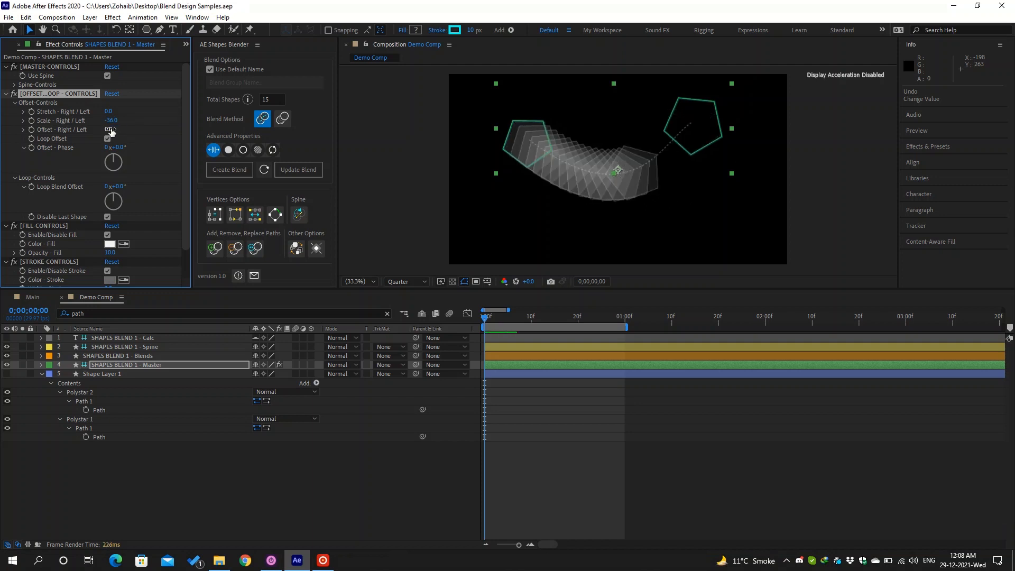
left_click(134, 112)
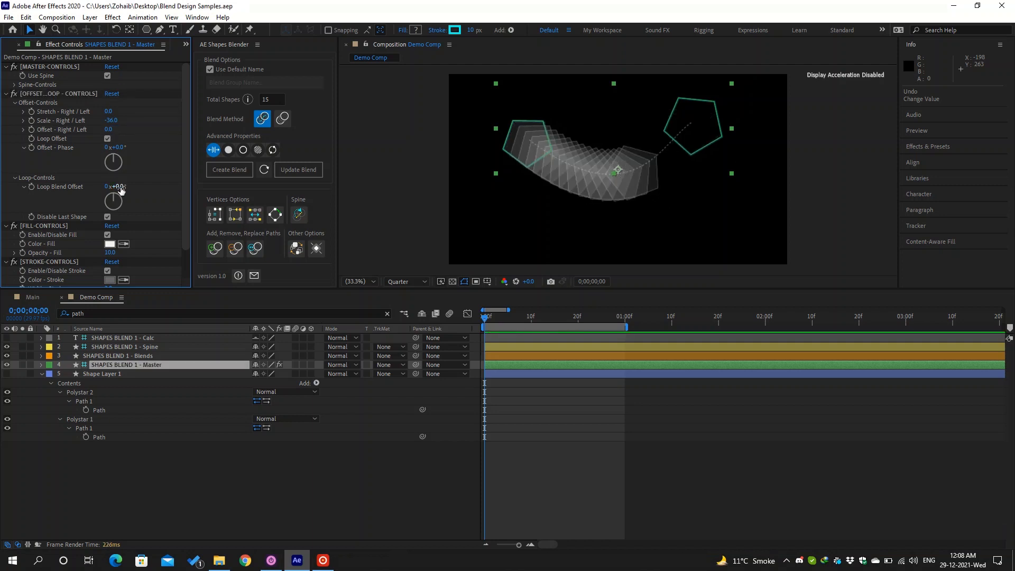
Step: Set Scale - Right / Left to 0 and Stretch - Right / Left to 22
left_click(111, 120)
type("0")
key("Return")
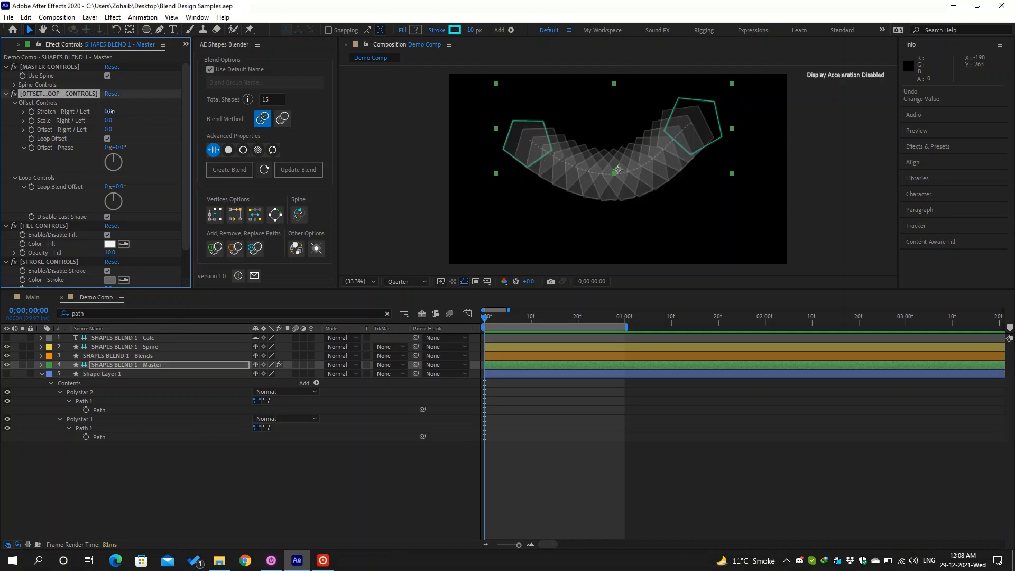
left_click_drag(108, 111, 120, 117)
Step: Shift the Loop Blend Offset to 33° and return it to 0°
mouse_move(120, 186)
left_mouse_down()
mouse_move(164, 180)
mouse_move(128, 179)
left_mouse_up()
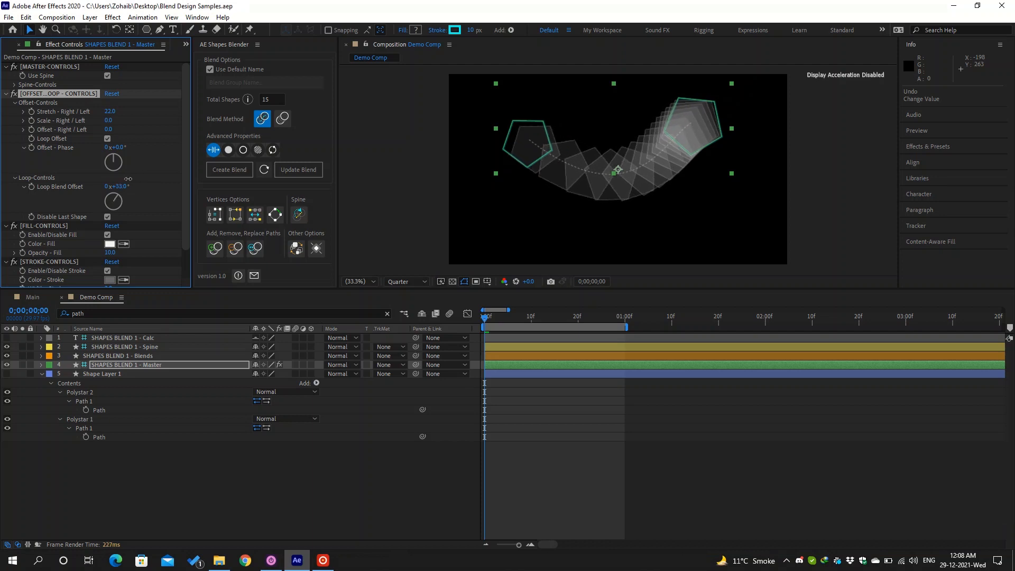
left_click(122, 186)
type("0")
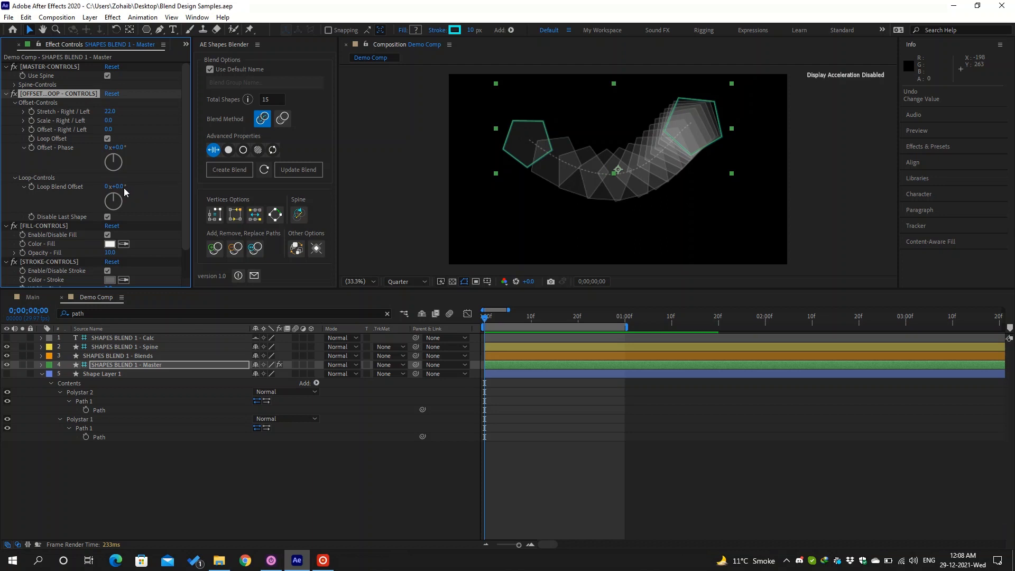
Step: Keyframe Loop Blend Offset from 0 at the start to one full revolution at 0;00;01;00 and reveal the Master layer's keyframes
left_click(31, 186)
left_click(569, 317)
left_click_drag(577, 321, 625, 319)
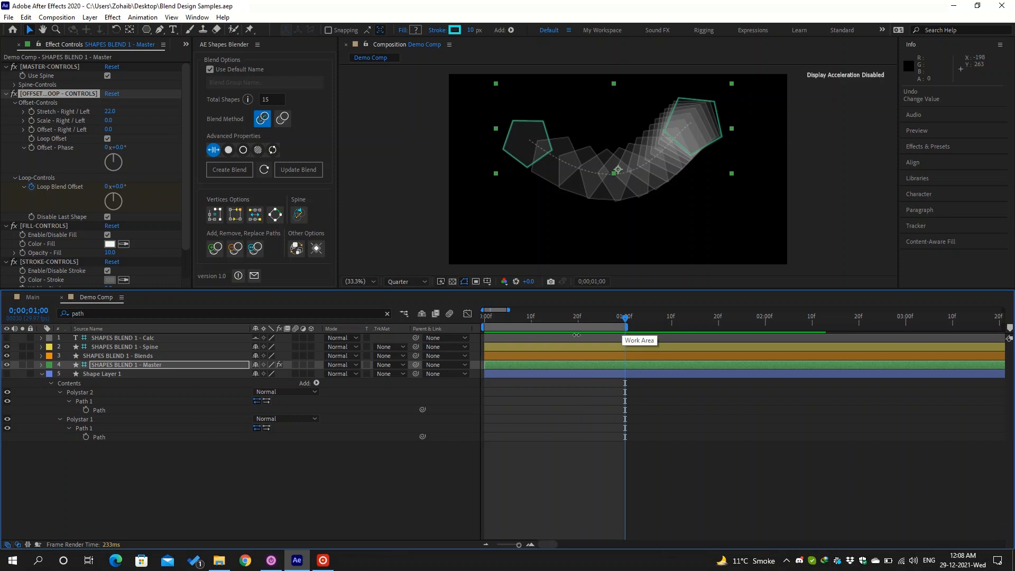
left_click(107, 187)
type("1")
key("Return")
key("u")
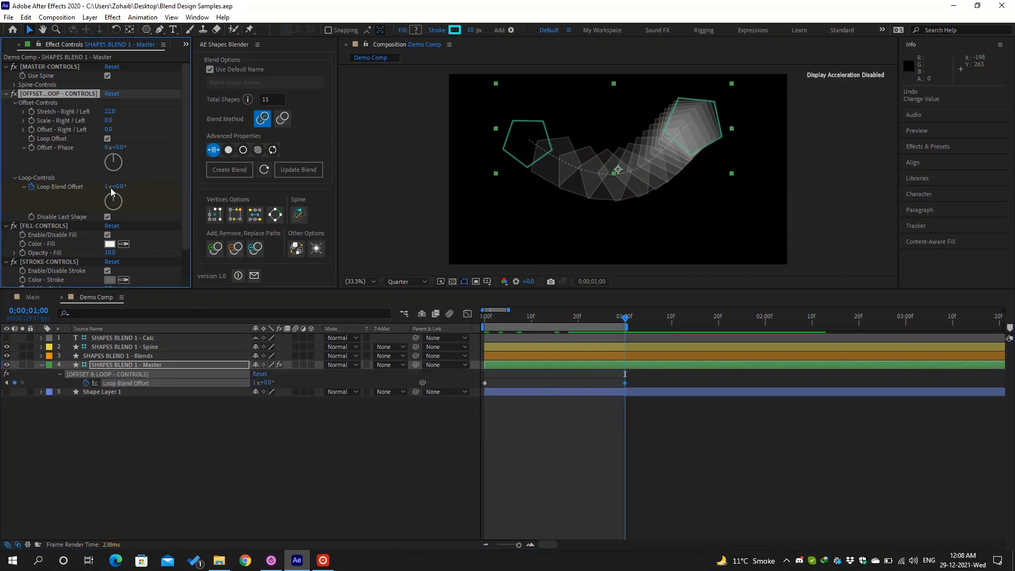
Step: Preview the looping blend animation and scrub it from the first frame to 0;00;01;00
left_click(612, 459)
key("space")
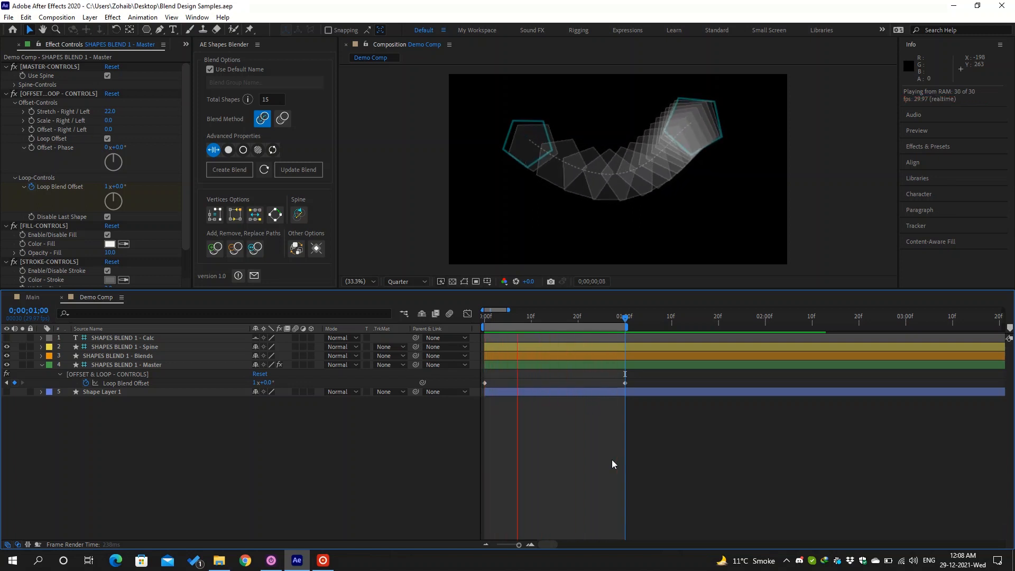
key("space")
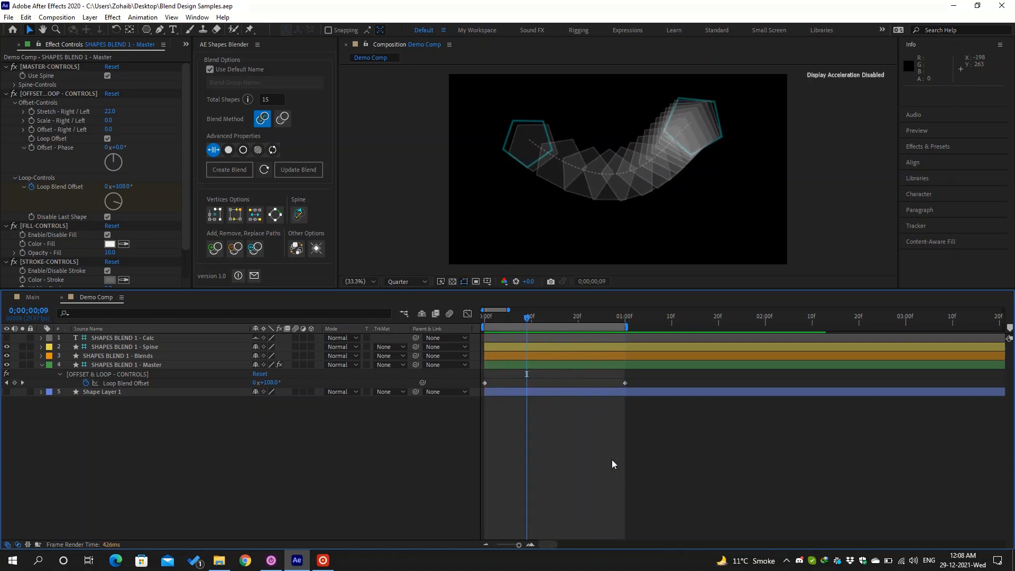
key("space")
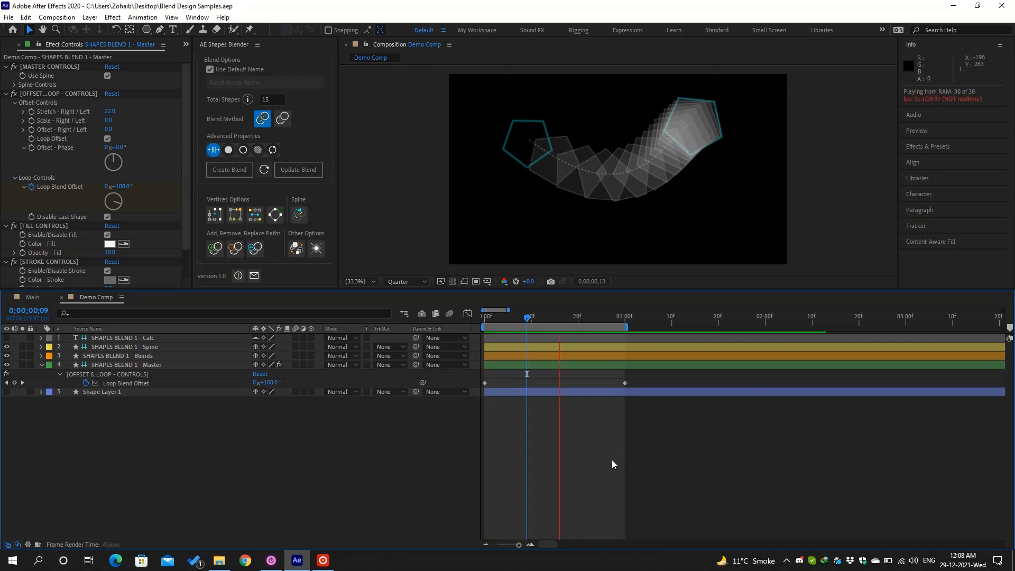
key("space")
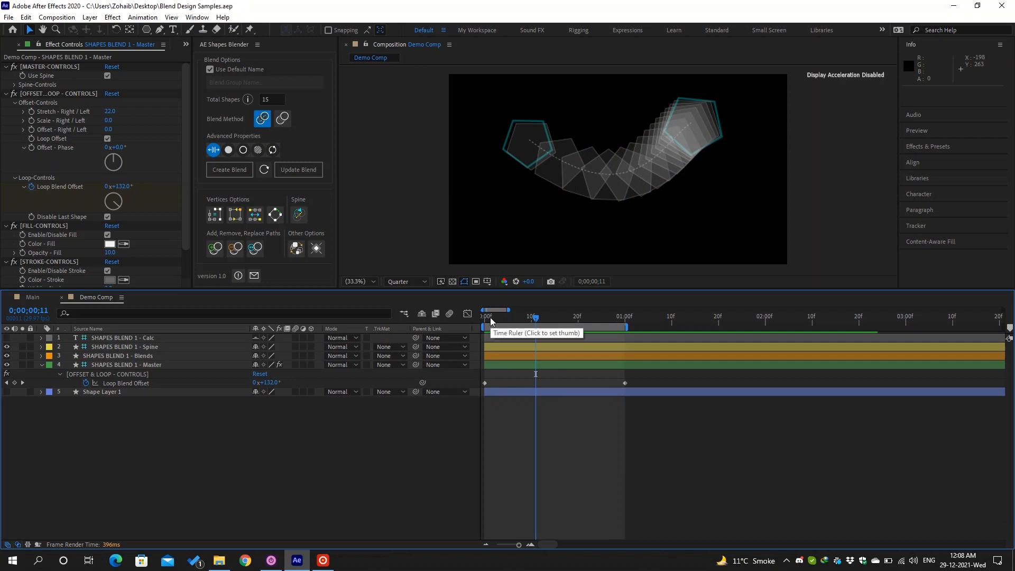
left_click_drag(488, 317, 625, 320)
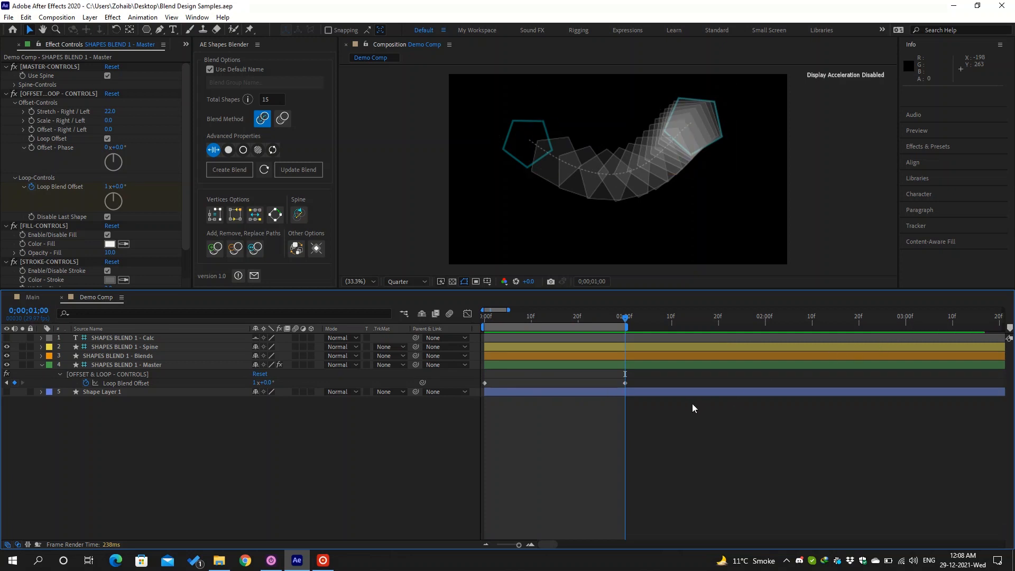
Step: Toggle Disable Last Shape off and back on in the Master layer's Loop-Controls
left_click(275, 99)
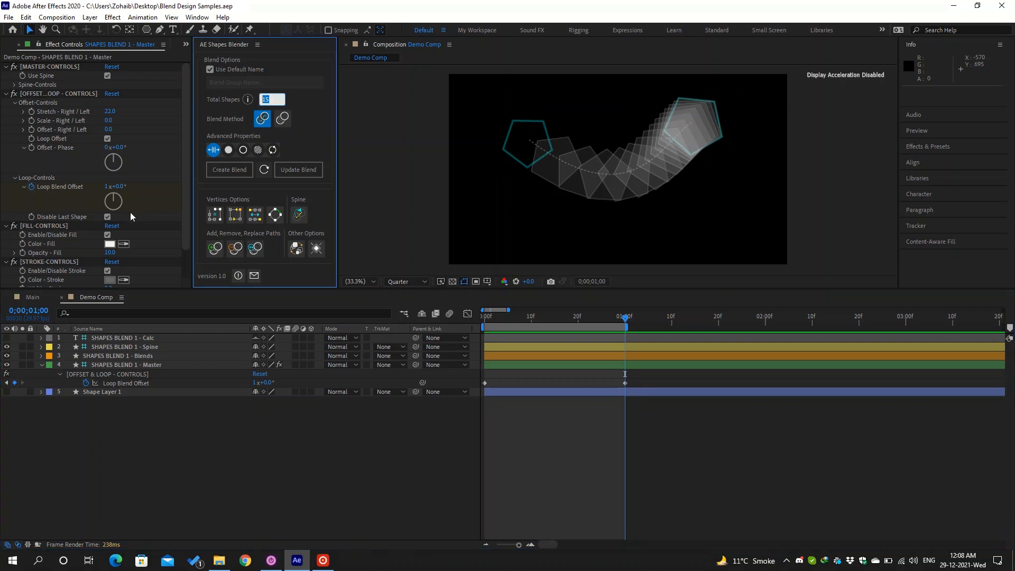
left_click(107, 217)
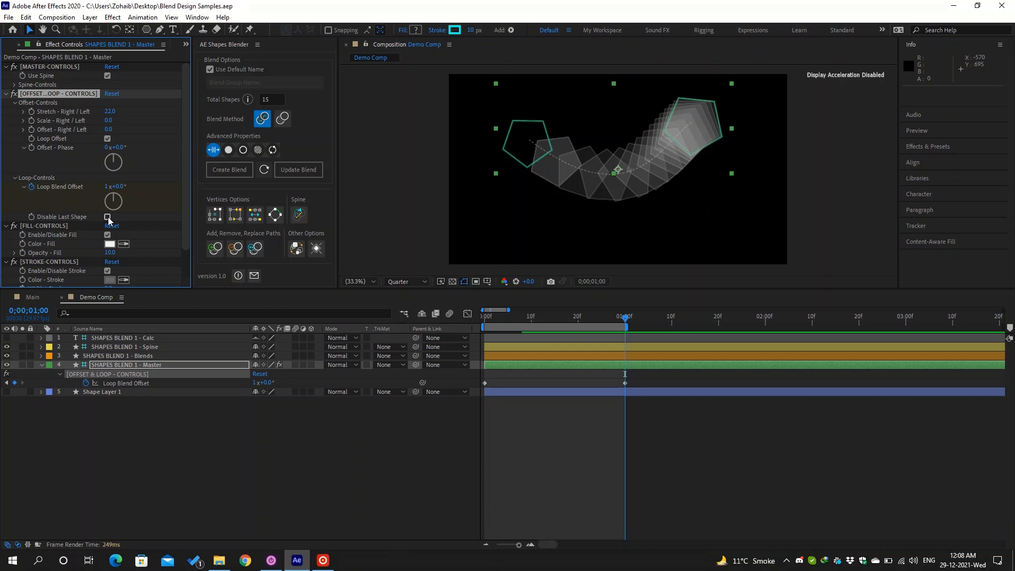
left_click(108, 217)
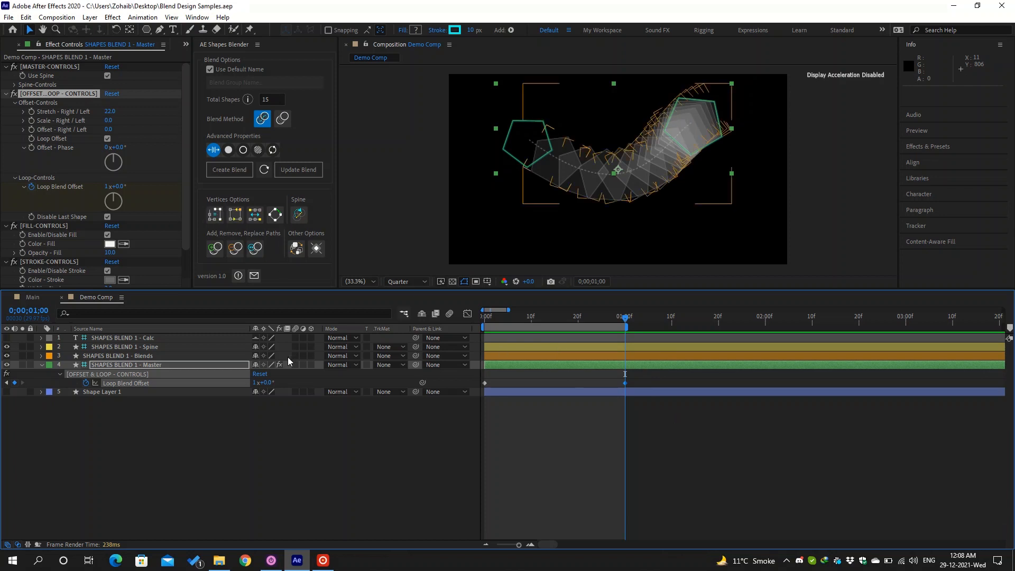
Step: Set the Loop Blend Offset keyframe at 0;00;01;00 to 0 revolutions plus 360/14 degrees
left_click(255, 382)
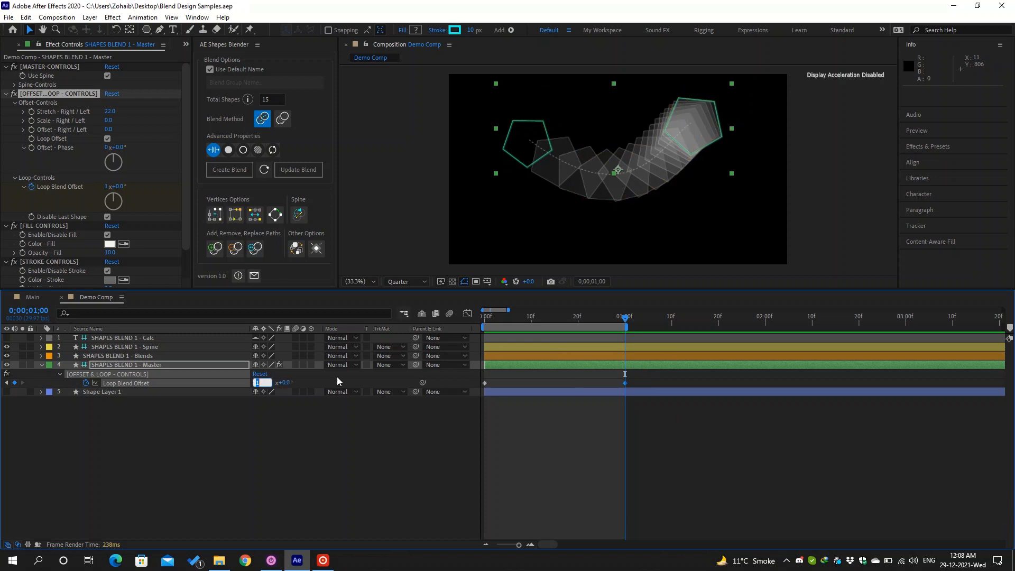
type("0")
key("Tab")
type("3")
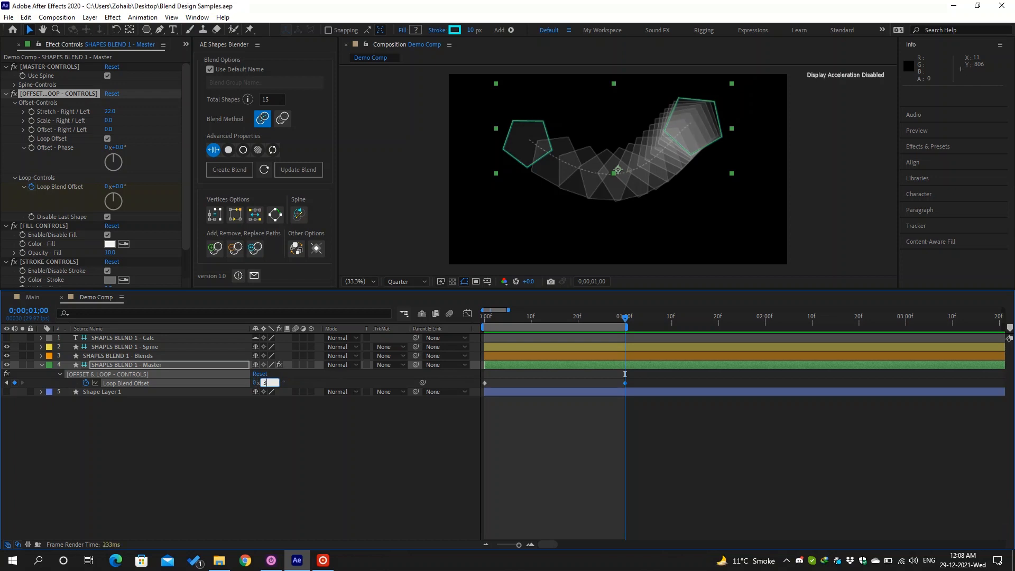
type("60/15")
key("BackSpace")
type("4")
key("Return")
left_click(593, 463)
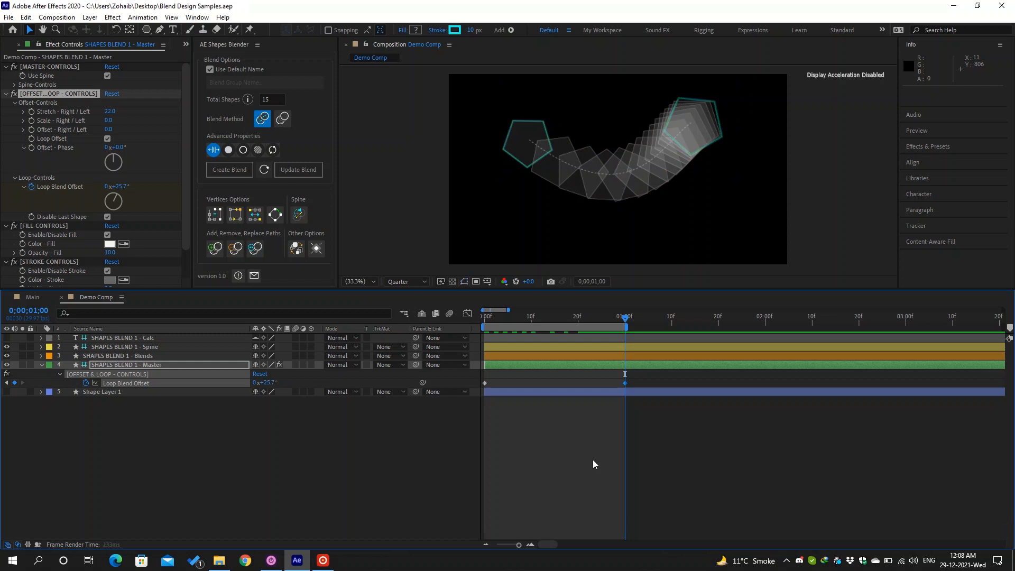
Step: Preview the looping blend animation and stop playback at 0;00;00;10
key("space")
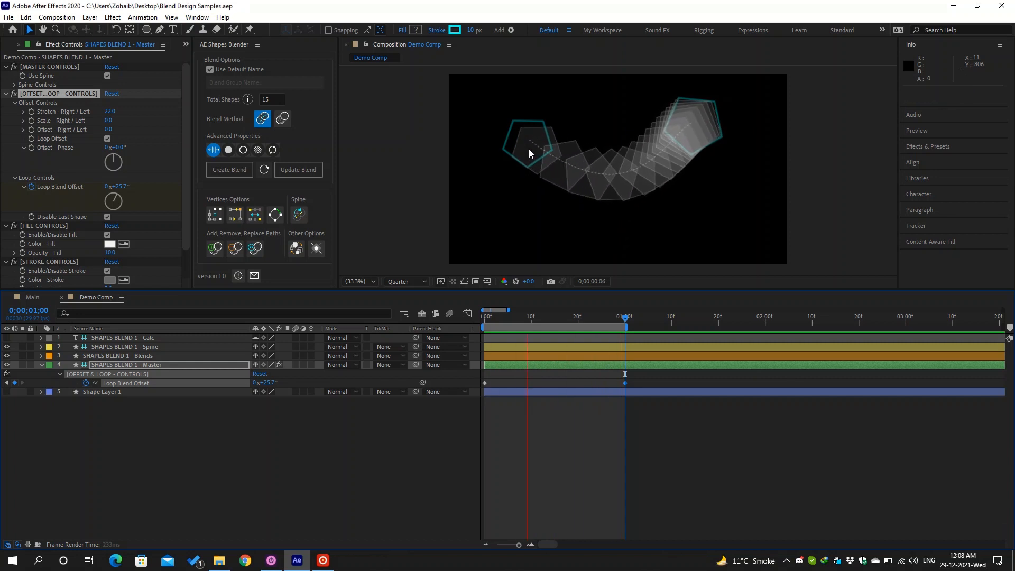
key("space")
Step: Raise Opacity - Fill in the Master layer's Fill-Controls to 62
scroll(145, 192, "down", 1)
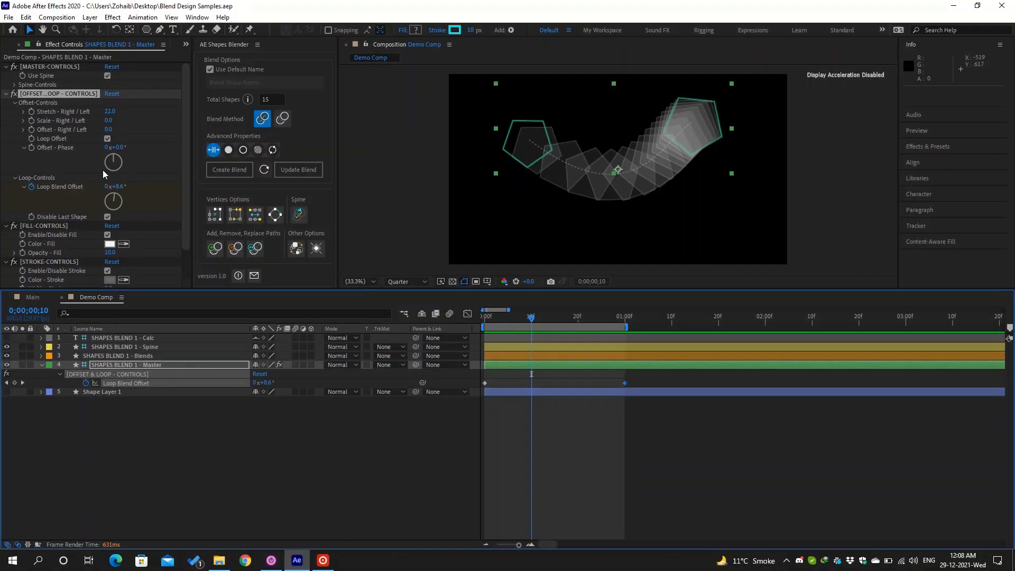
scroll(105, 200, "down", 1)
left_click(54, 202)
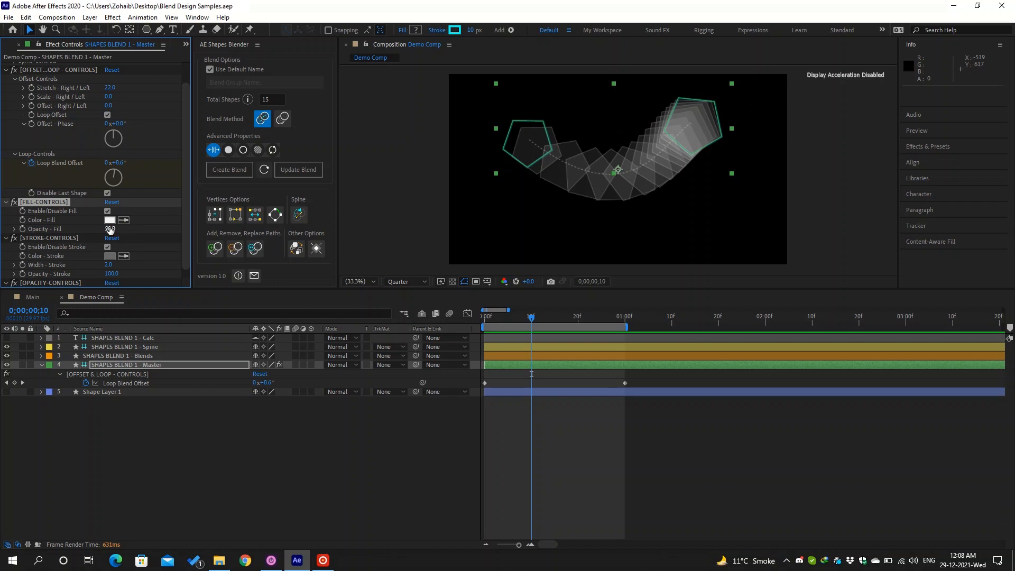
left_click_drag(110, 228, 137, 228)
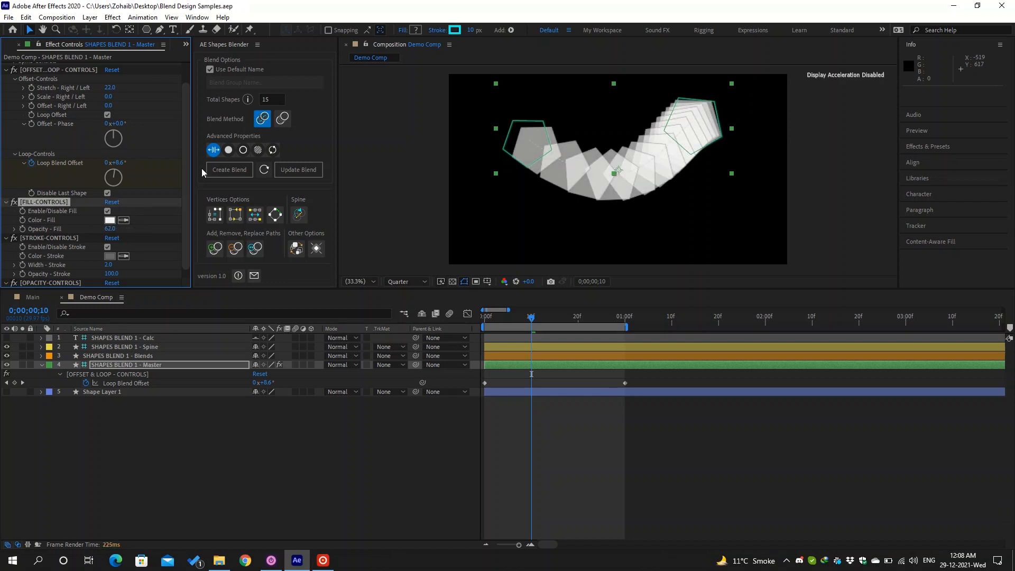
Step: Add the Fill, Stroke, Opacity and Twist advanced properties to the existing blend and update it
left_click(229, 151)
left_click(243, 150)
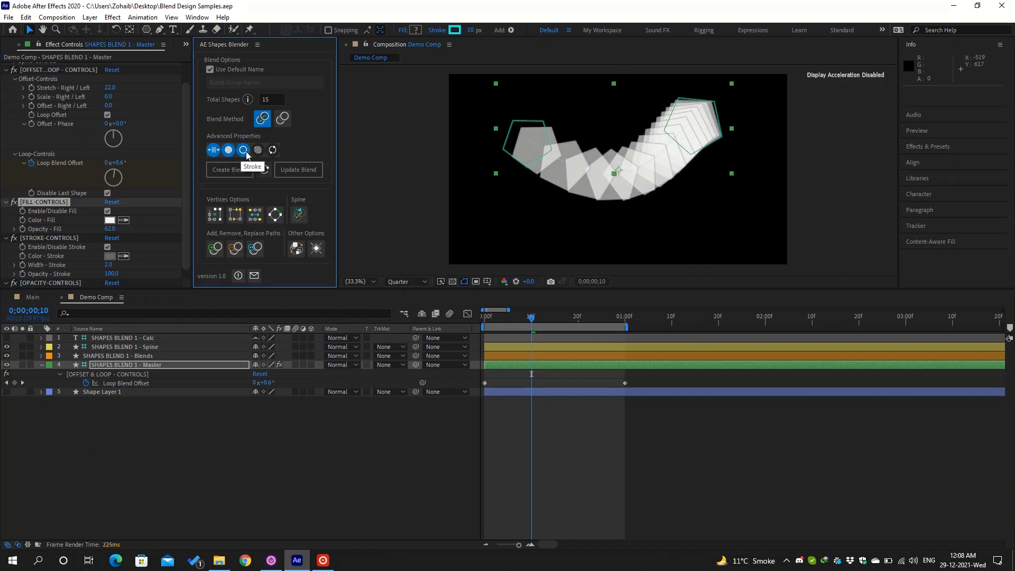
left_click(257, 150)
left_click(273, 150)
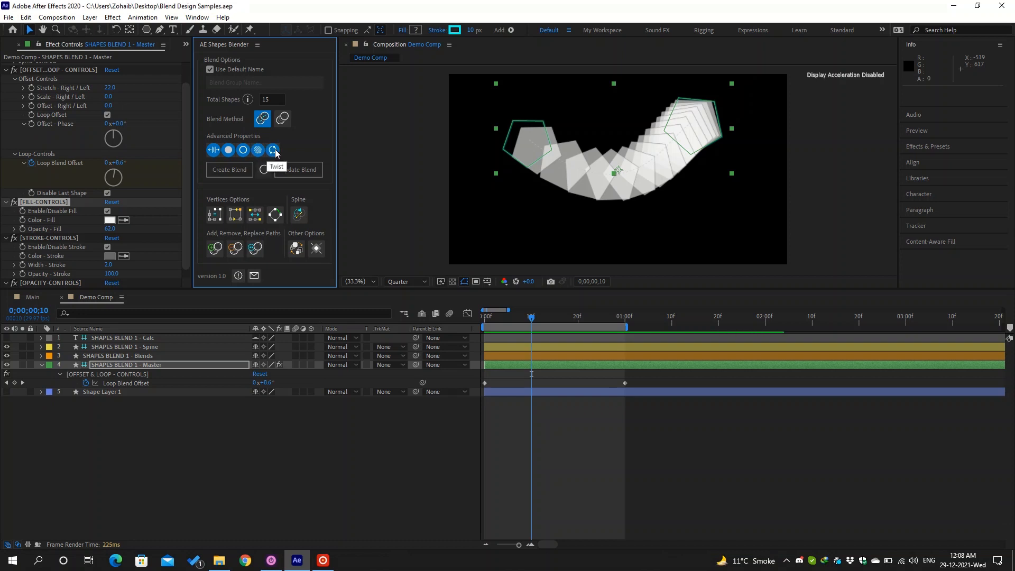
left_click(299, 170)
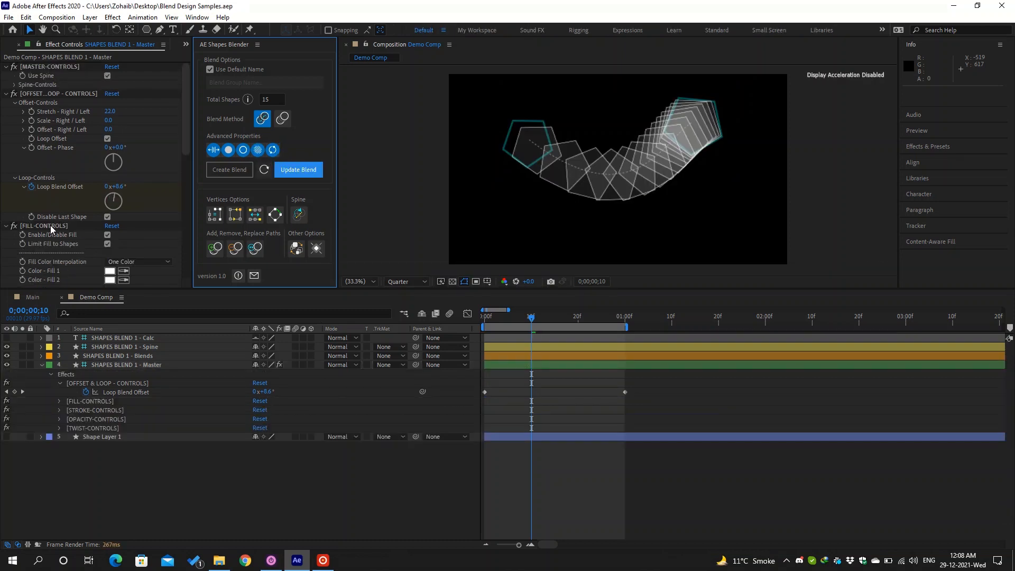
Step: Toggle Enable/Disable Fill off and back on in the Master layer's Fill-Controls
scroll(52, 216, "down", 5)
scroll(67, 202, "up", 3)
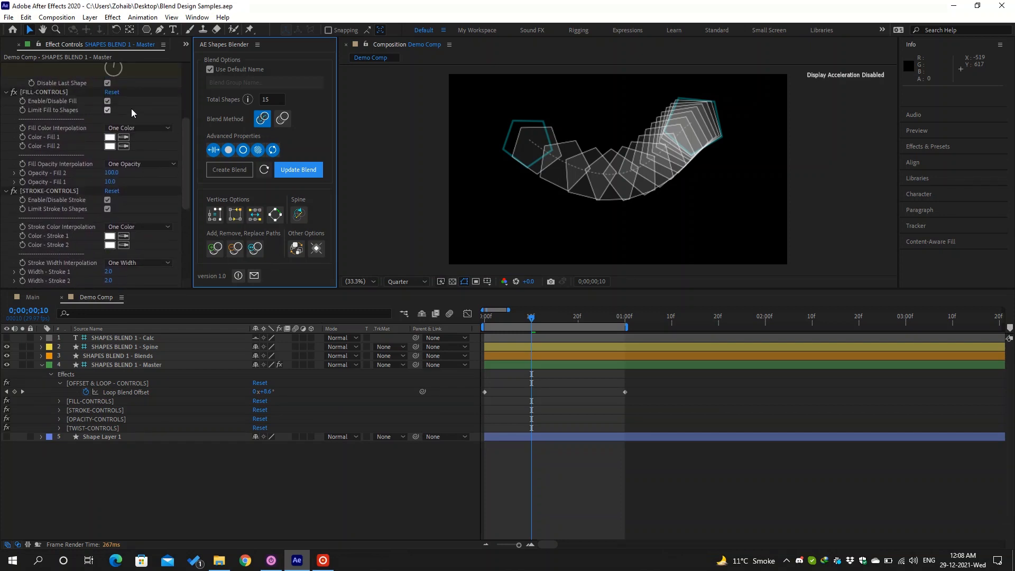
scroll(128, 110, "up", 1)
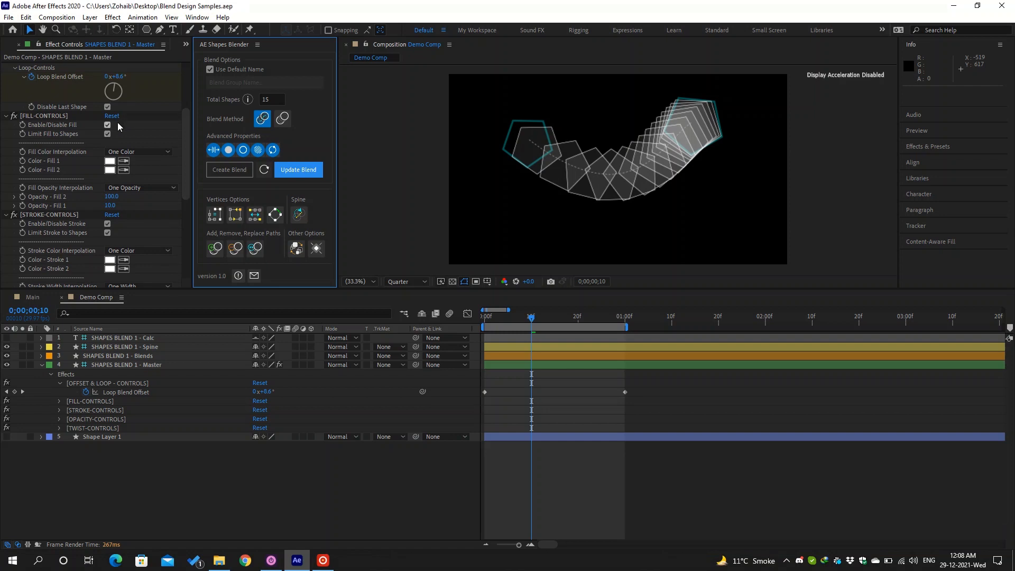
left_click(108, 125)
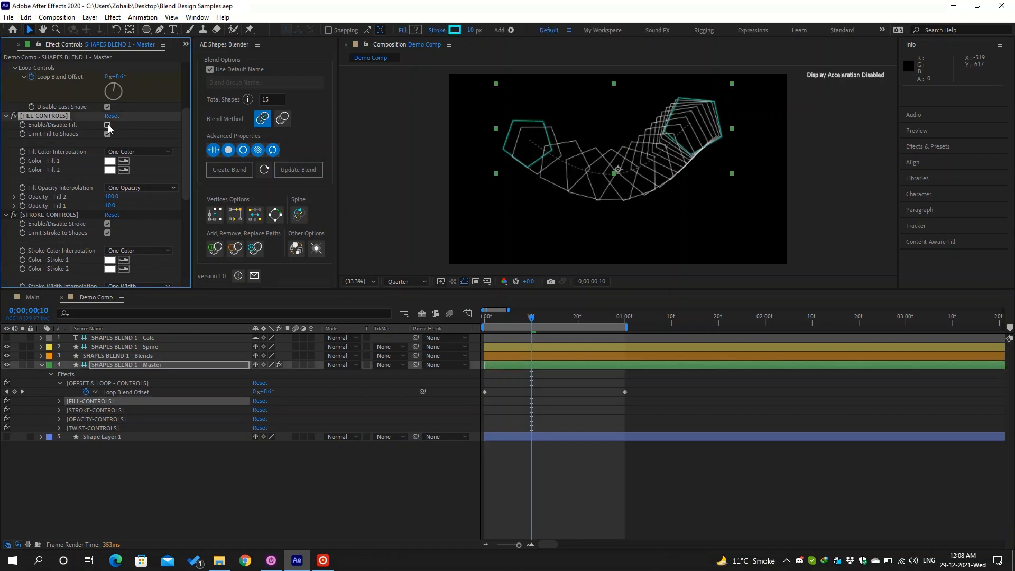
left_click(107, 125)
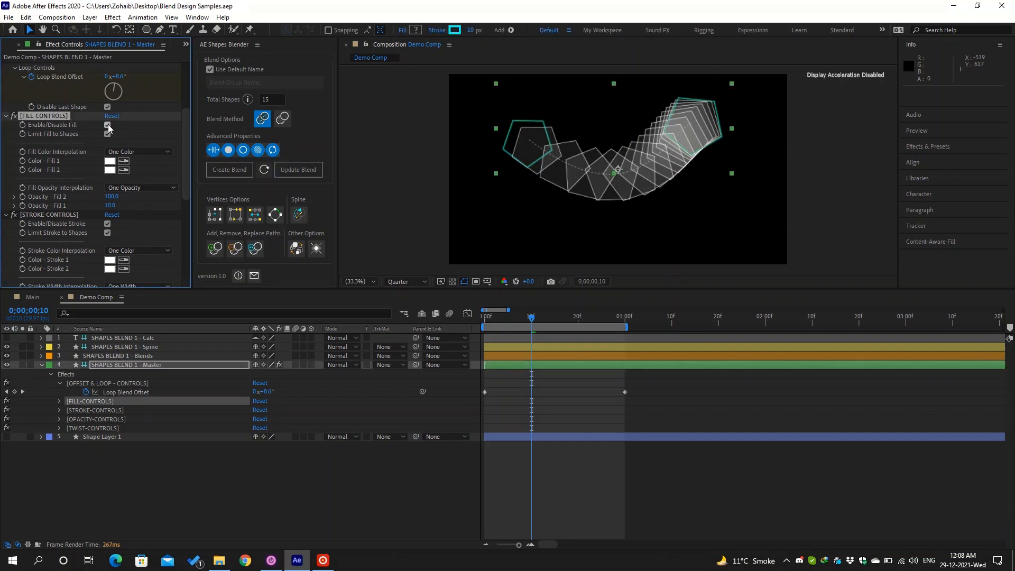
Step: Turn off Limit Fill to Shapes and set Color - Fill 1 to yellow (EDFF22) with One Color interpolation
left_click(129, 152)
left_click(147, 137)
left_click(138, 152)
left_click(143, 144)
left_click(109, 161)
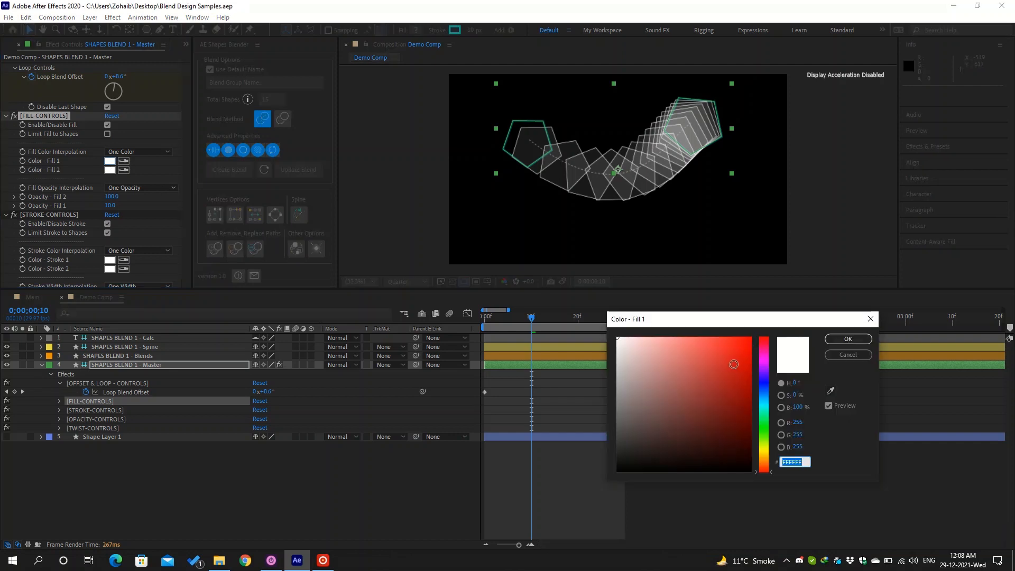
left_click(763, 447)
left_click(702, 378)
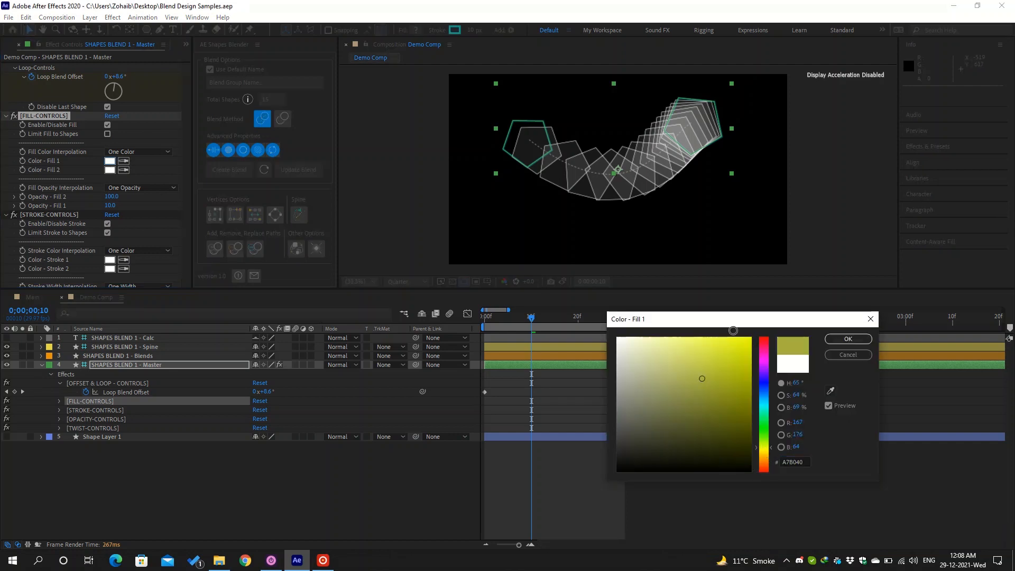
left_click(733, 337)
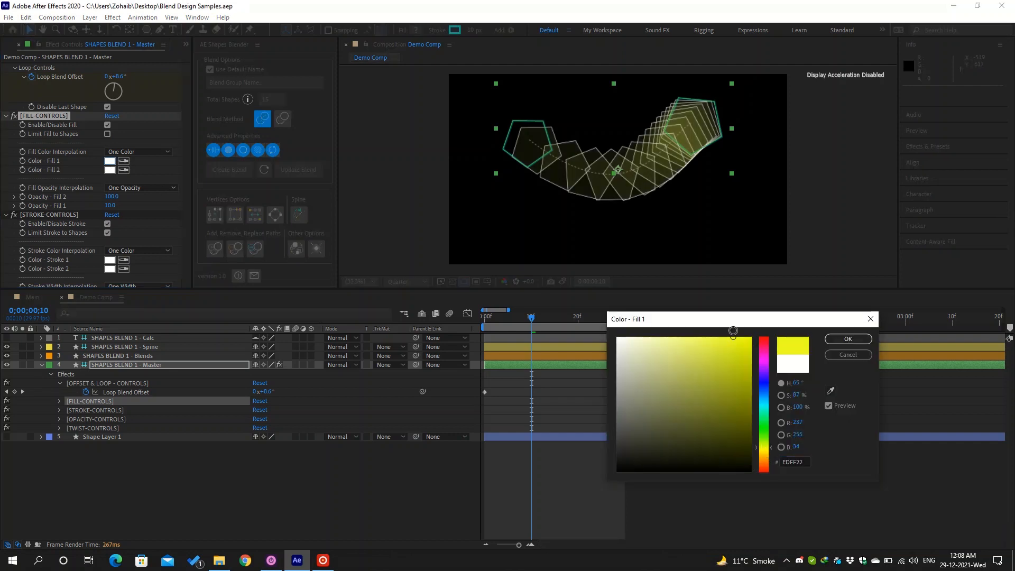
left_click(847, 339)
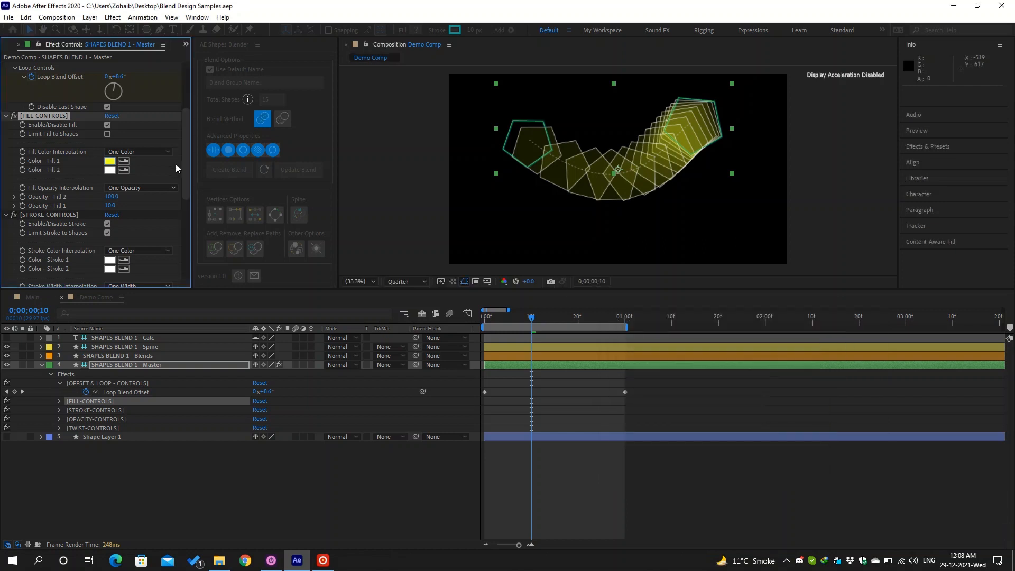
Step: Switch Fill Color Interpolation to Two Colors and set Color - Fill 2 to a bright sky blue
left_click(163, 153)
left_click(119, 169)
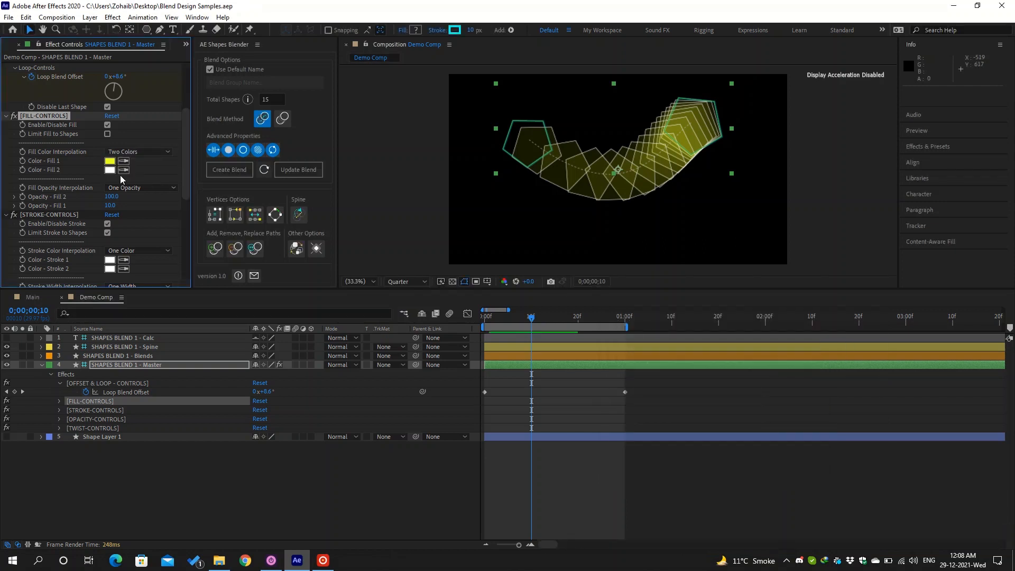
left_click(113, 170)
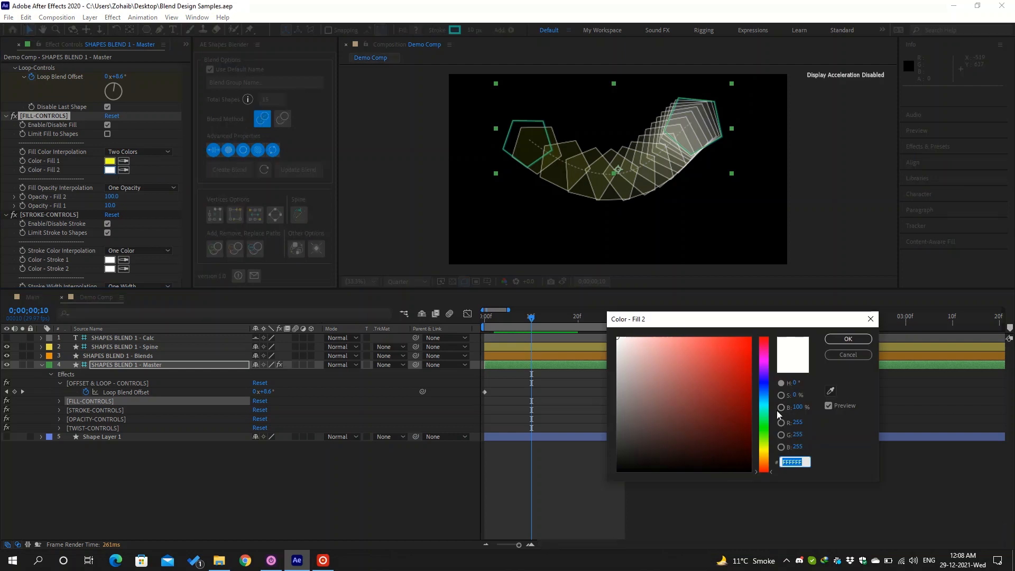
left_click(763, 402)
left_click(717, 372)
left_click(727, 344)
left_click(847, 339)
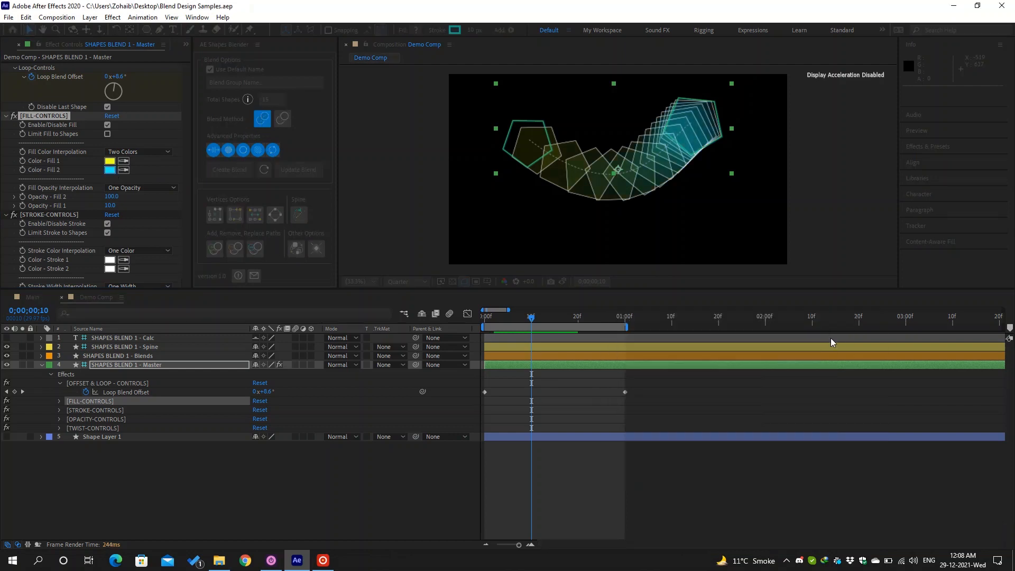
Step: Set Opacity - Fill 1 to 71 and change Color - Fill 1 to blue (0072FF)
left_click_drag(110, 205, 140, 208)
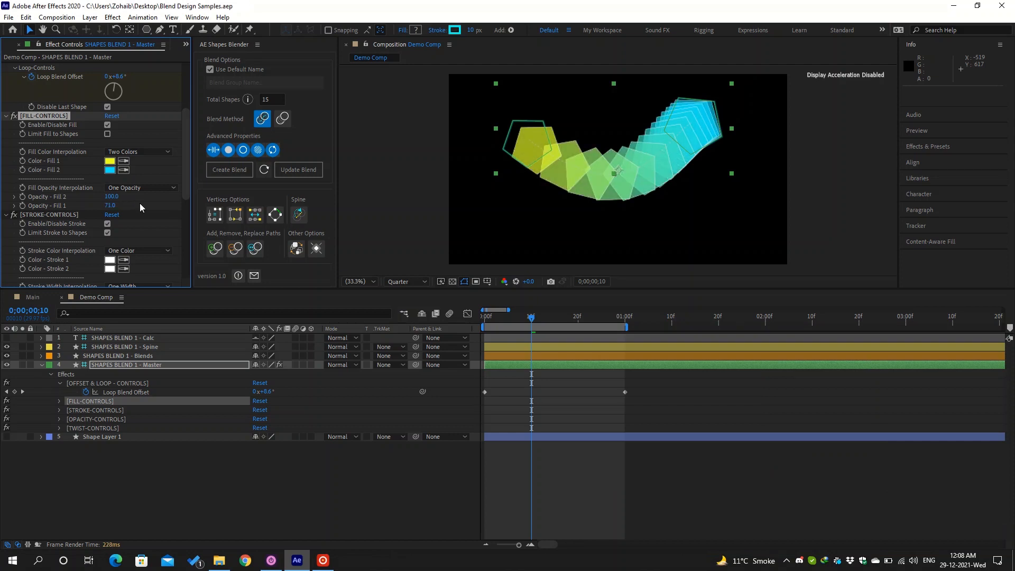
left_click(110, 161)
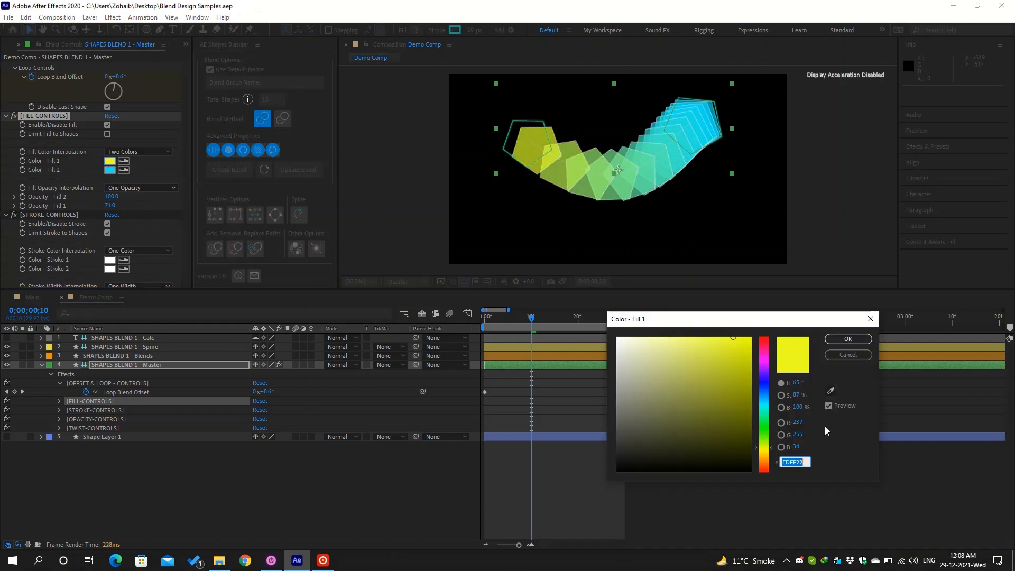
left_click(764, 391)
key("Return")
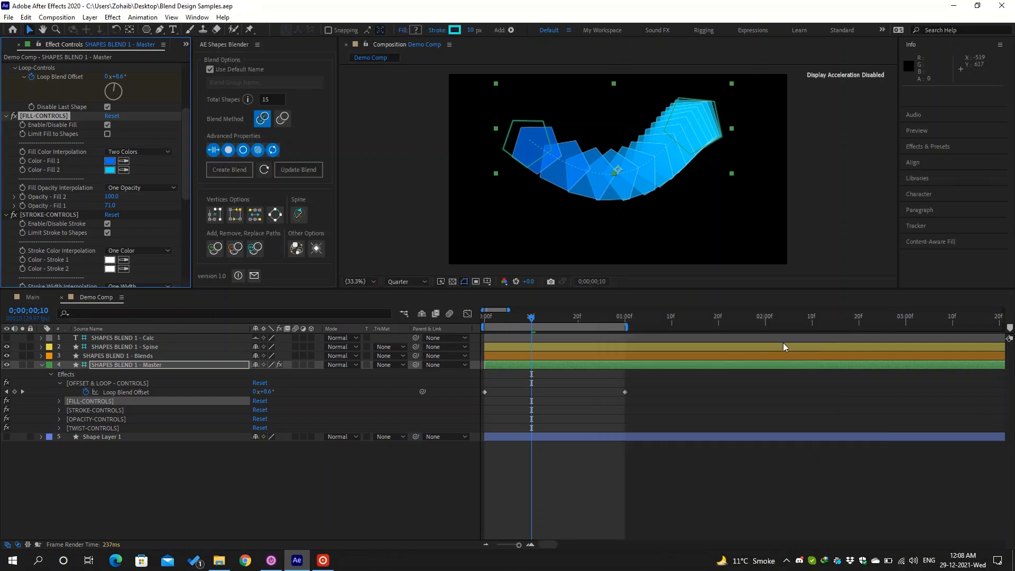
Step: Set Fill Opacity Interpolation to Two Opacities with Opacity - Fill 1 at 100 and Opacity - Fill 2 at 0
left_click_drag(119, 206, 68, 205)
left_click(142, 188)
left_click(142, 210)
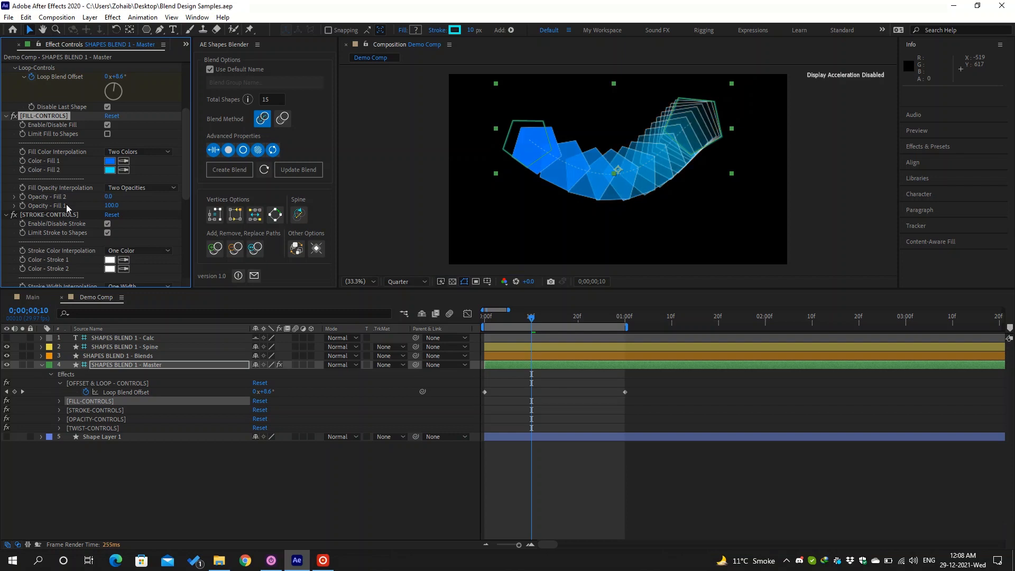
Step: Turn Limit Fill to Shapes back on and set Color - Fill 1 to white
scroll(65, 204, "down", 3)
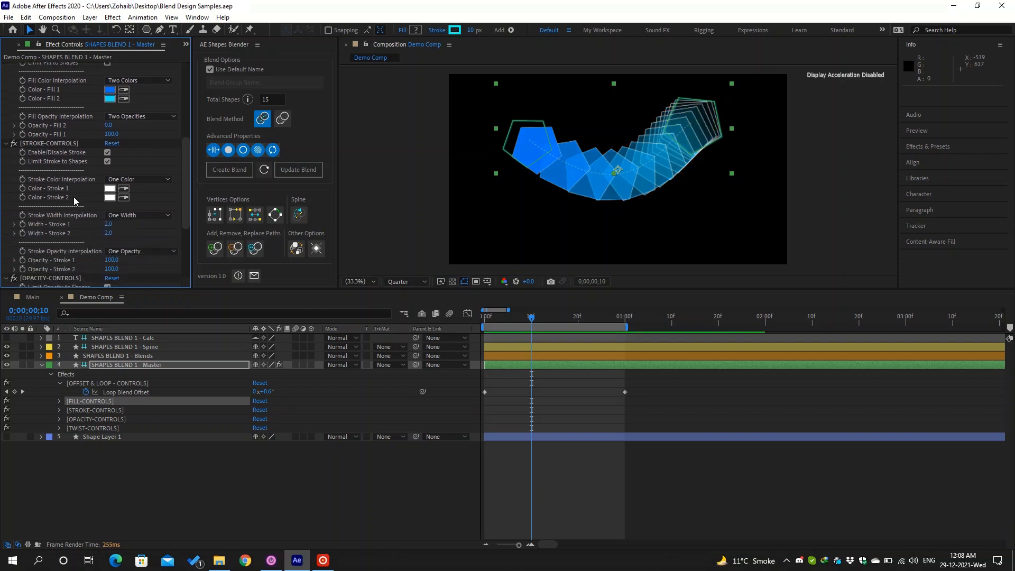
scroll(55, 179, "up", 4)
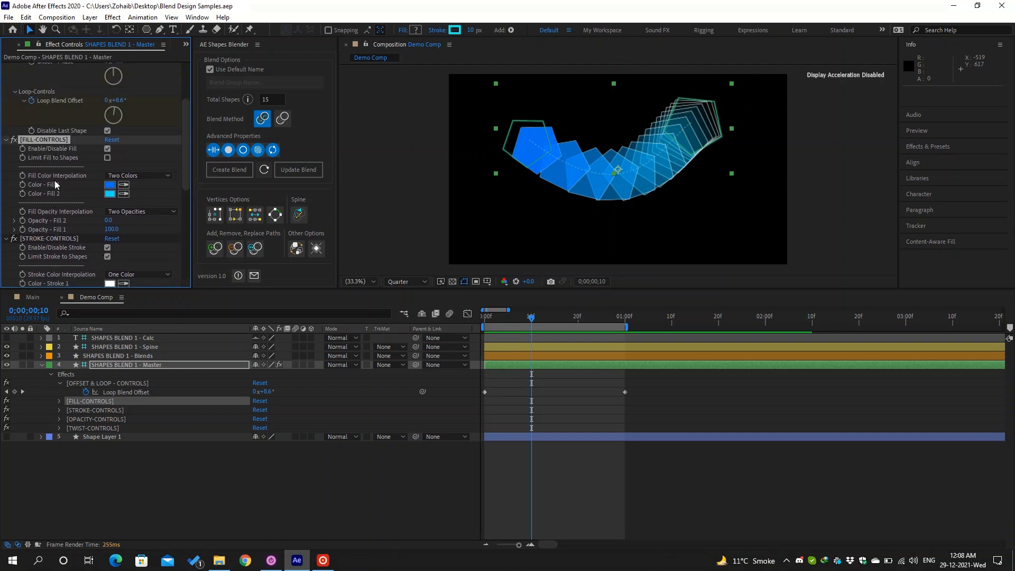
left_click(107, 158)
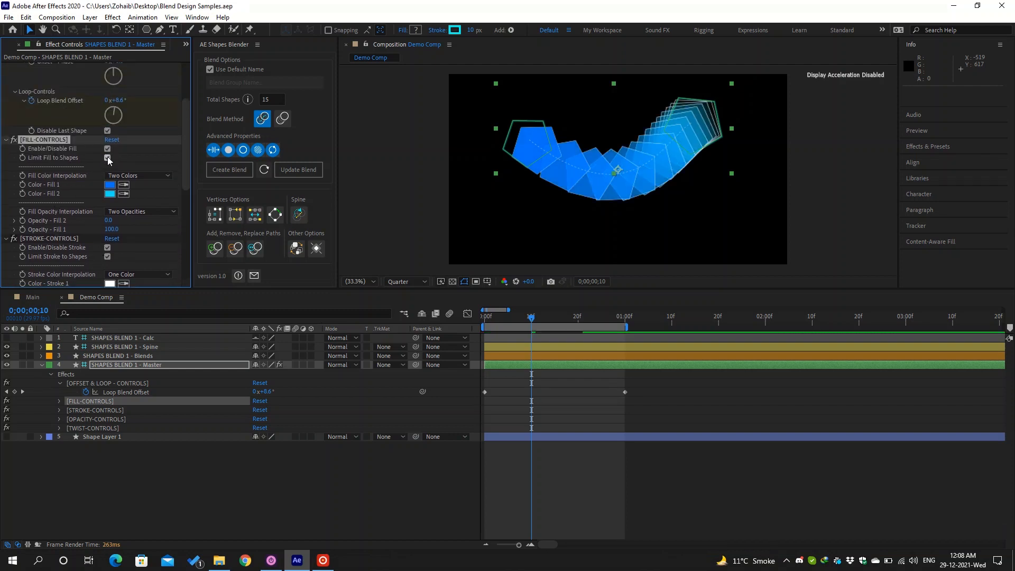
scroll(108, 157, "down", 4)
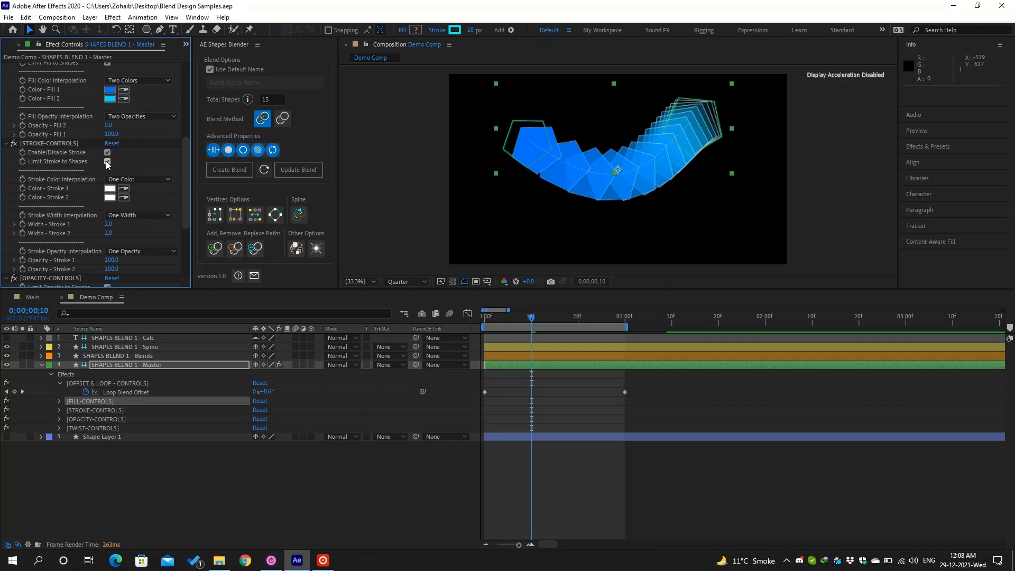
scroll(106, 162, "up", 1)
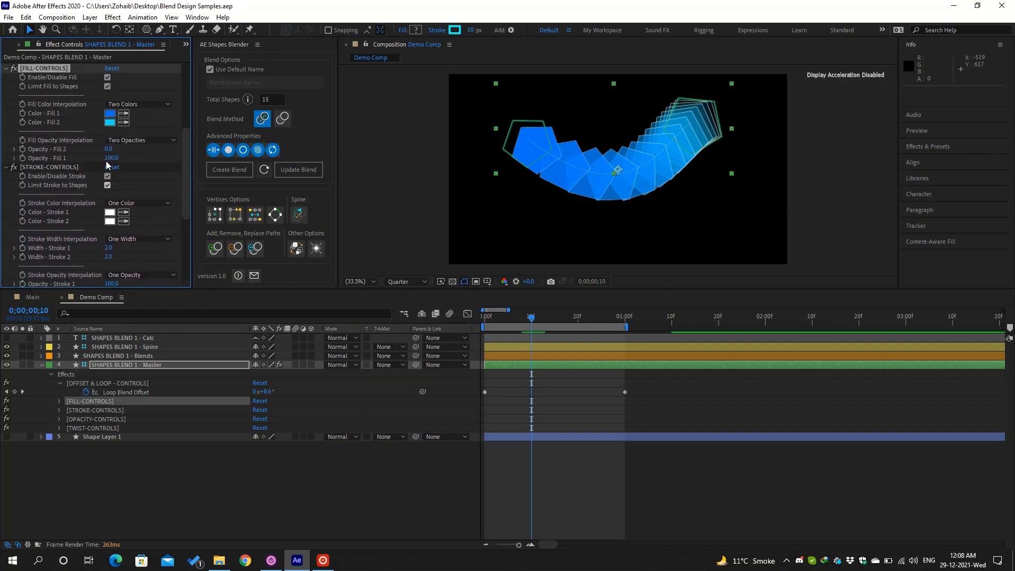
scroll(106, 161, "up", 2)
left_click(107, 161)
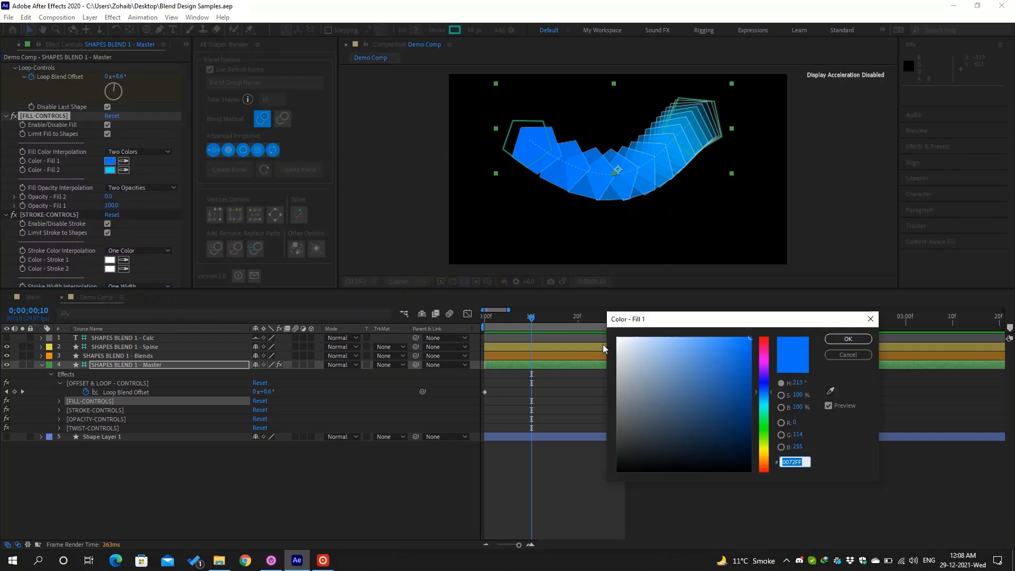
left_click(617, 338)
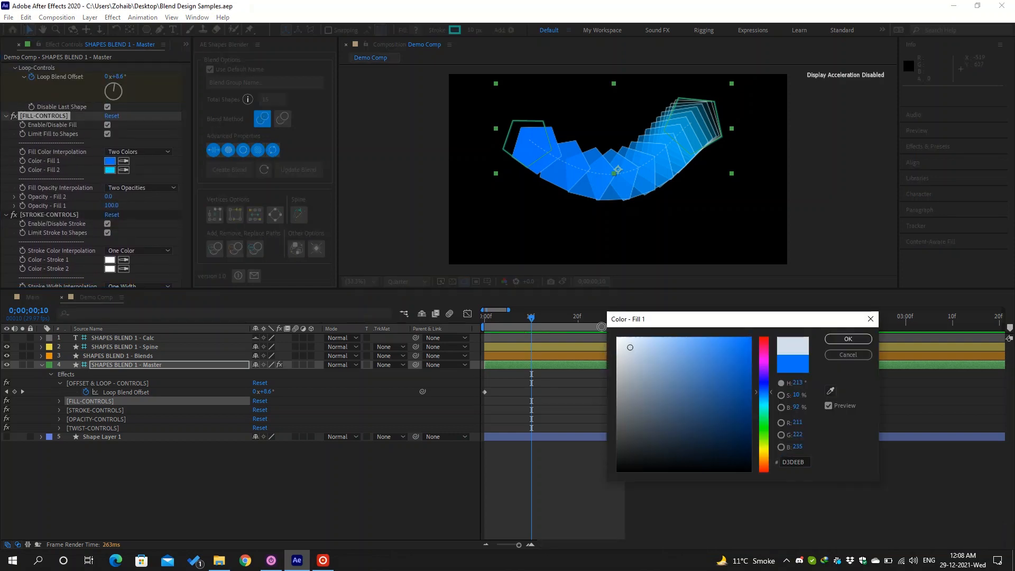
left_click(836, 340)
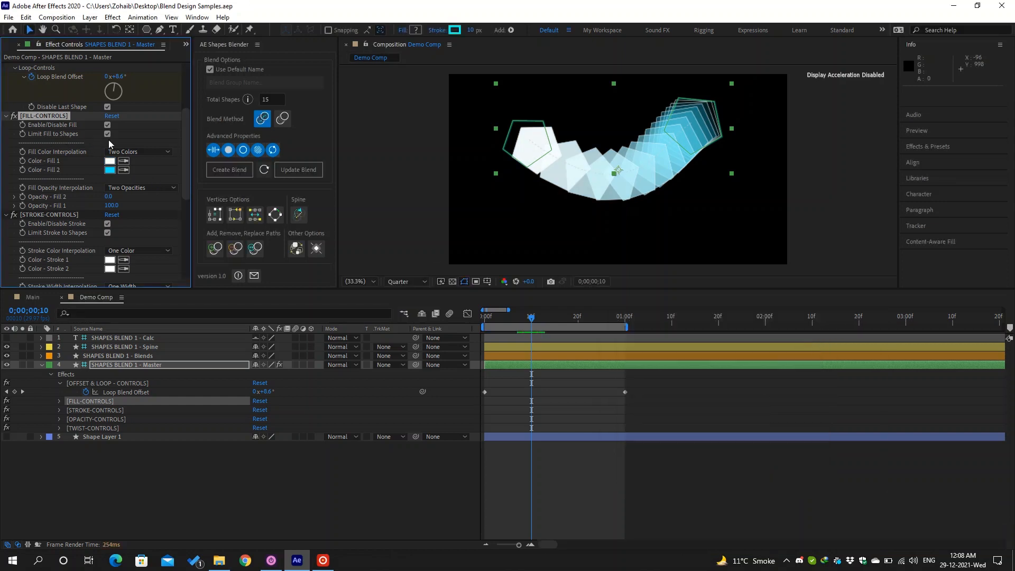
Step: Set the blend's Stretch - Right / Left to -29 and increase Scale - Right / Left in the Offset-Controls
scroll(109, 139, "up", 5)
left_click(105, 110)
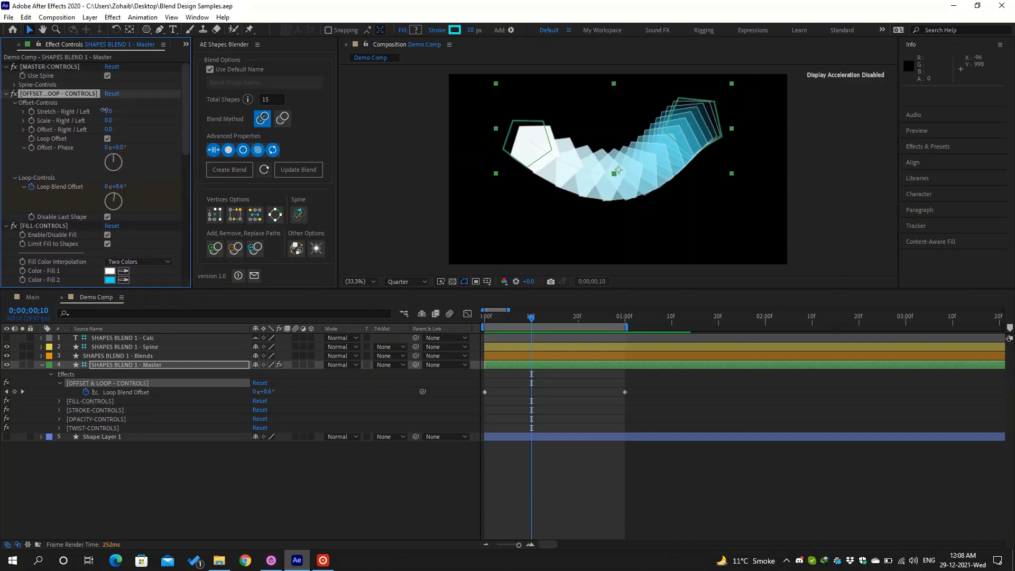
left_click_drag(105, 110, 91, 115)
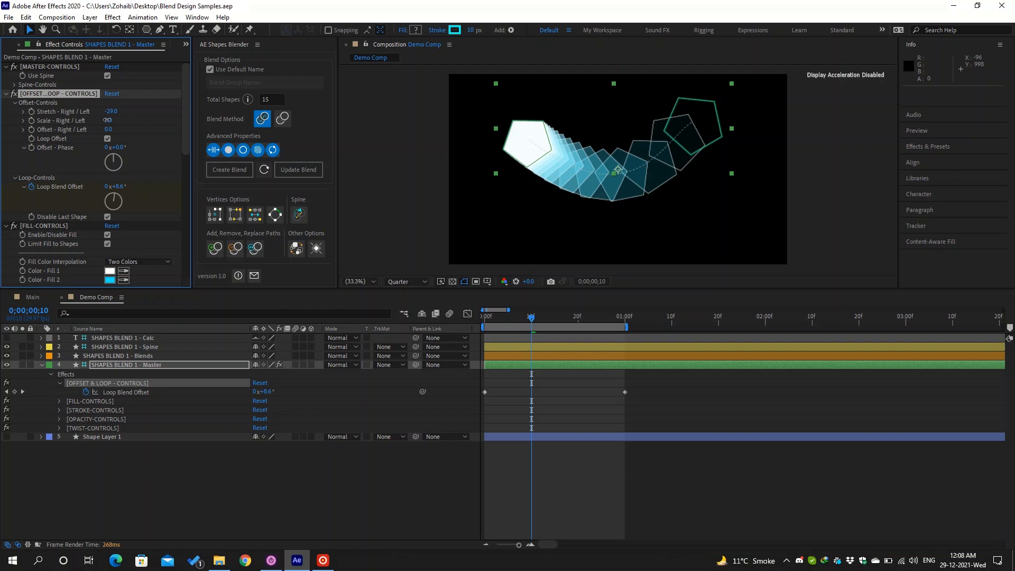
left_click_drag(112, 120, 132, 122)
Step: Toggle the blend's fill off and on, and turn off Limit Fill to Shapes in the Fill-Controls
scroll(131, 119, "down", 4)
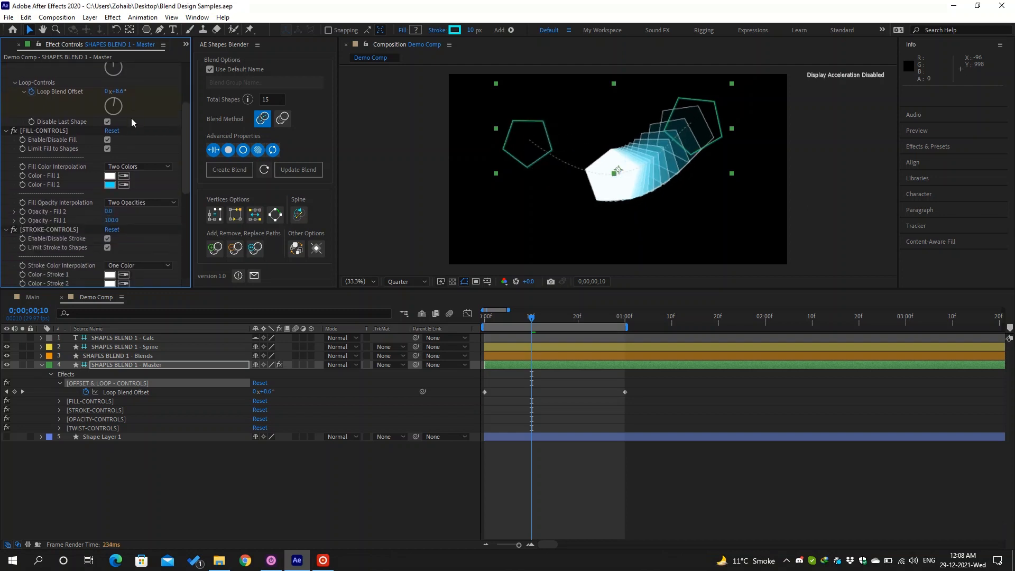
left_click(107, 139)
left_click(107, 140)
left_click(108, 149)
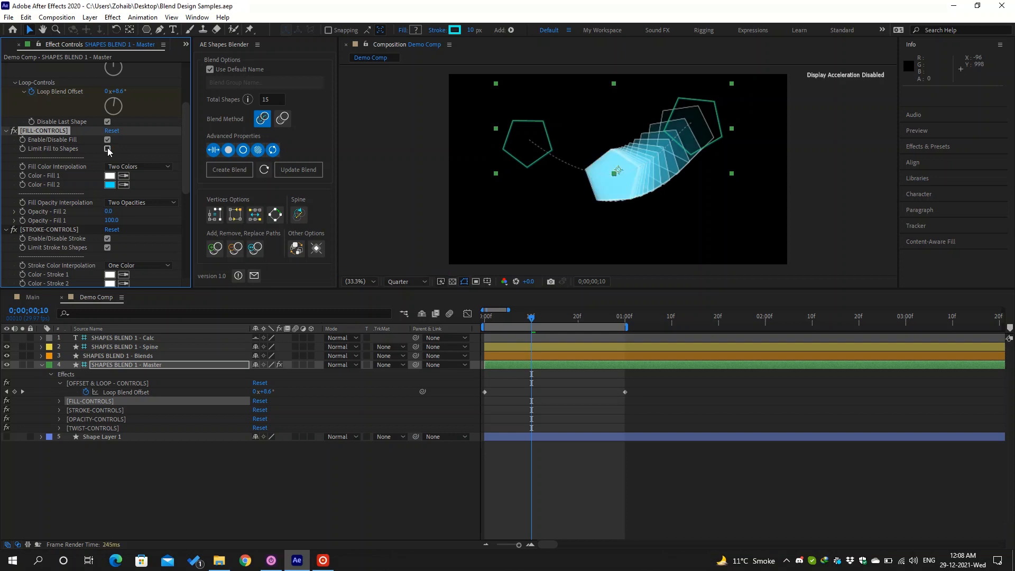
scroll(128, 148, "up", 4)
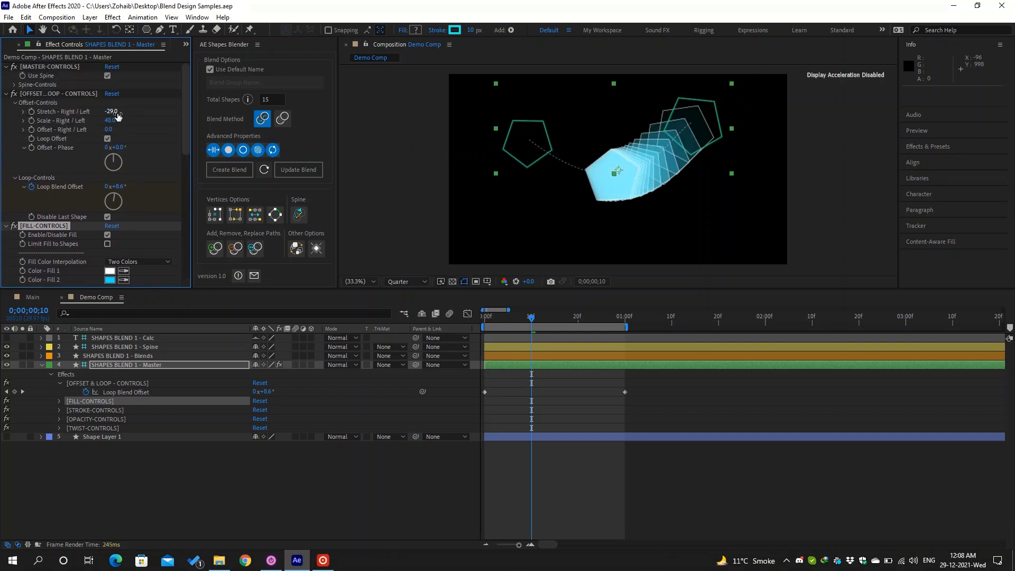
Step: Set Stretch - Right / Left to -18 and Scale - Right / Left to 25 in the Offset-Controls
left_click_drag(112, 111, 88, 121)
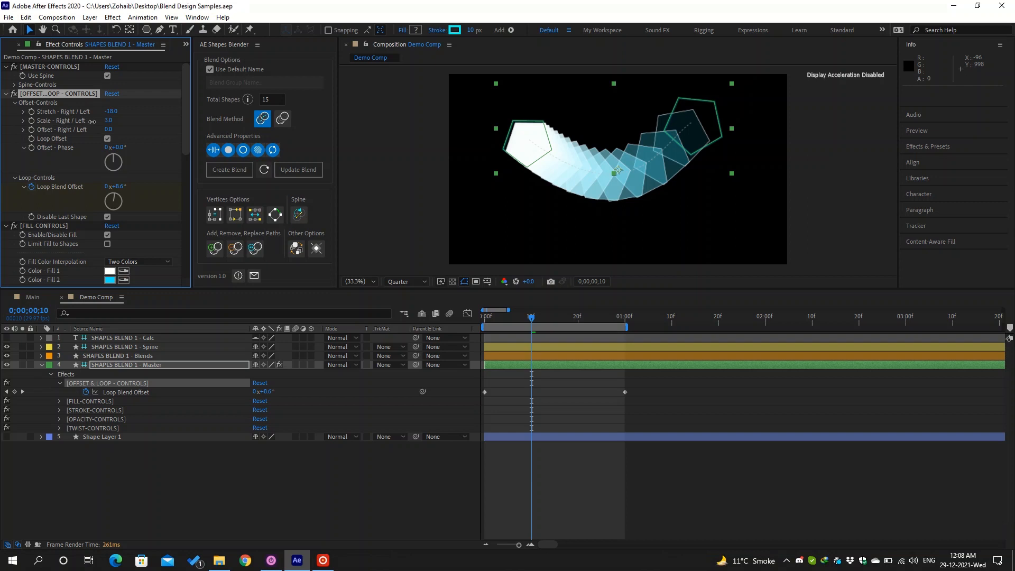
mouse_move(92, 121)
left_mouse_down()
mouse_move(134, 121)
mouse_move(91, 120)
left_mouse_up()
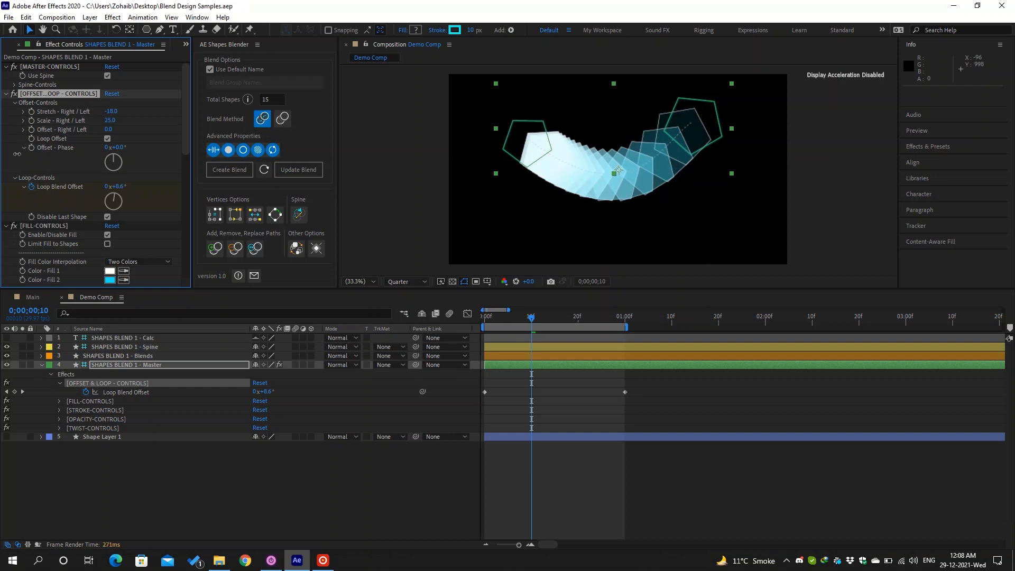
Step: Turn off the blend's stroke and set Stroke Color Interpolation to Two Colors in the Stroke-Controls
scroll(45, 157, "down", 3)
scroll(46, 157, "down", 9)
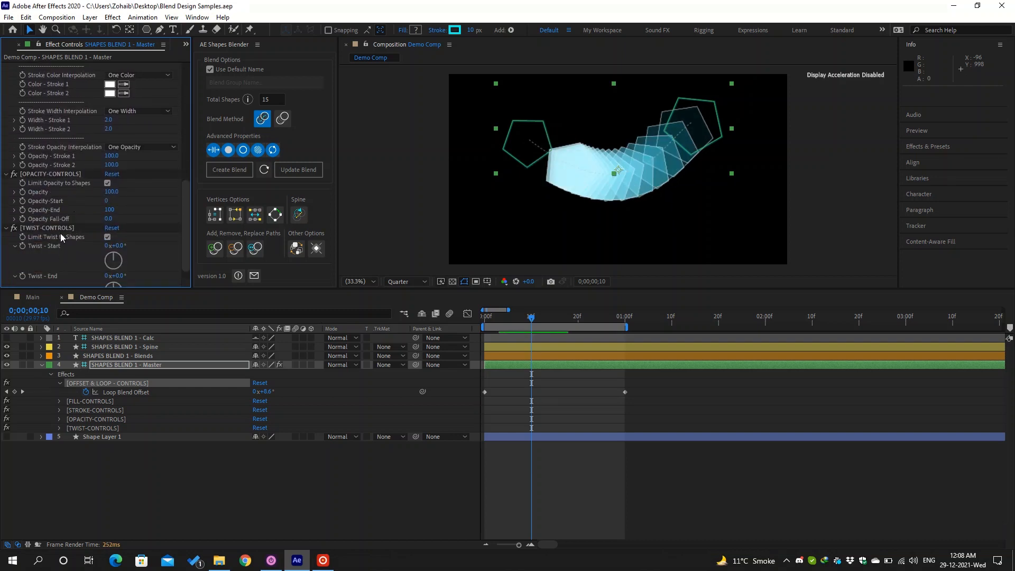
scroll(61, 233, "up", 2)
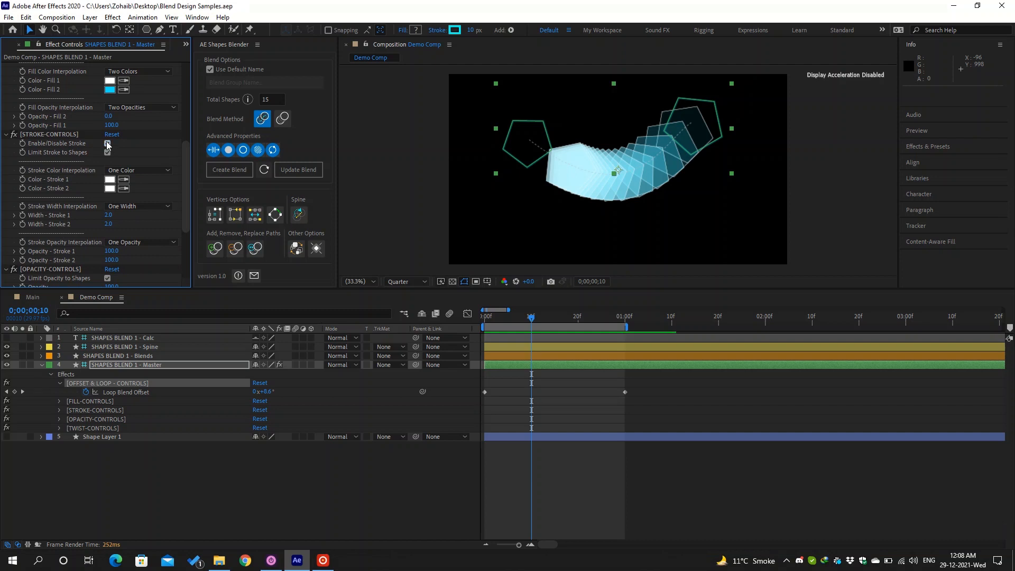
left_click(107, 144)
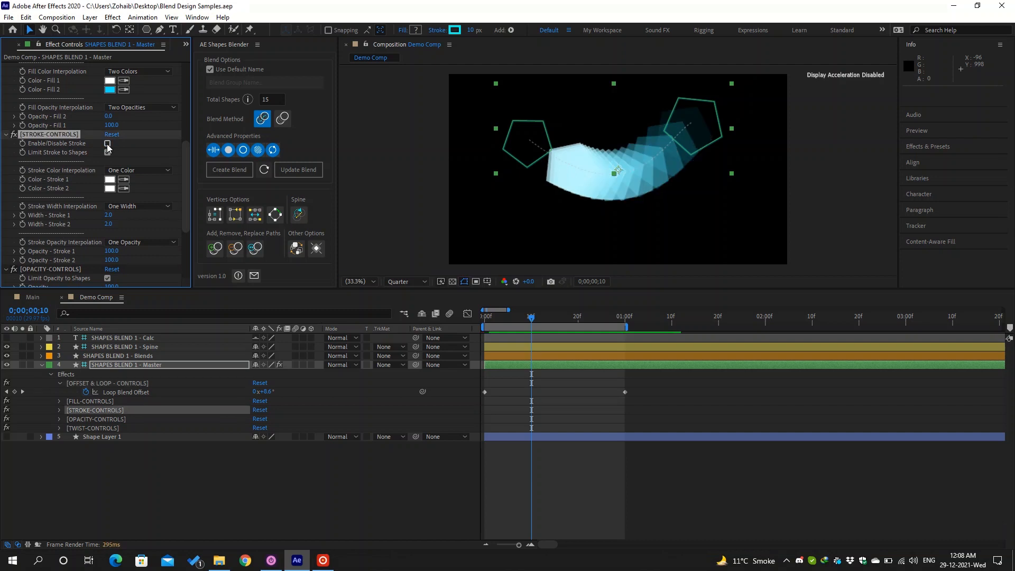
left_click(121, 171)
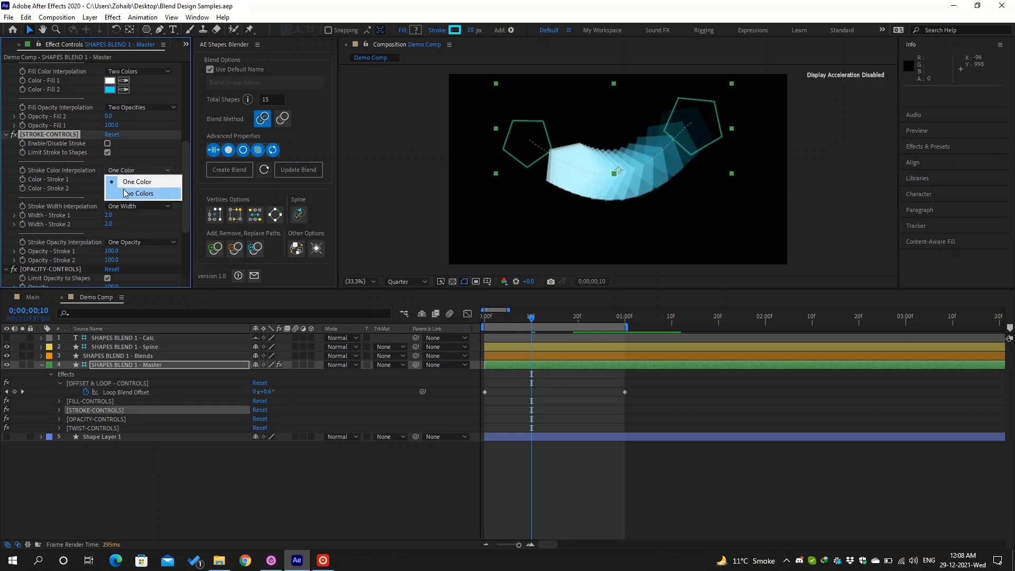
left_click(125, 193)
scroll(139, 169, "down", 1)
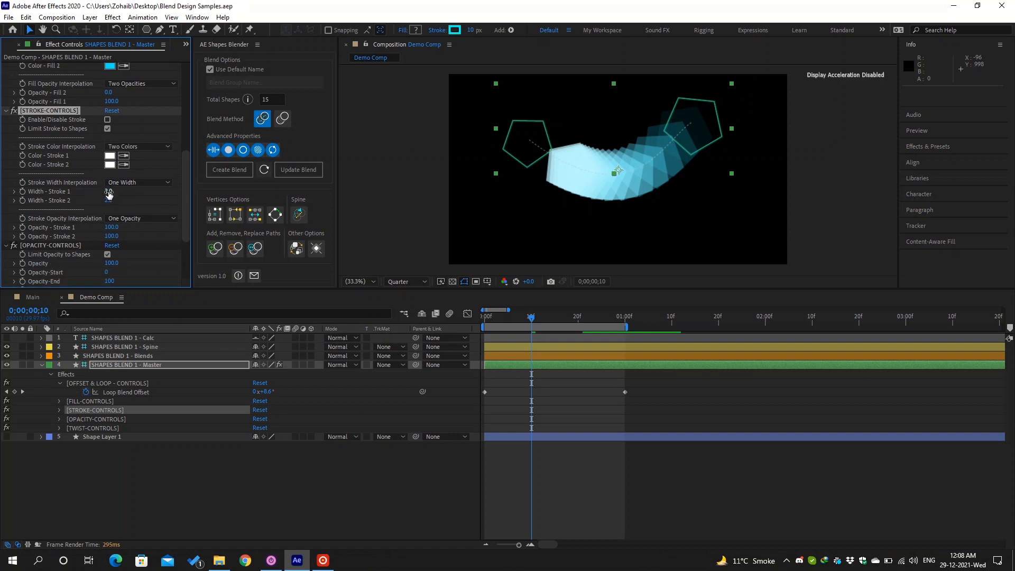
scroll(127, 196, "down", 1)
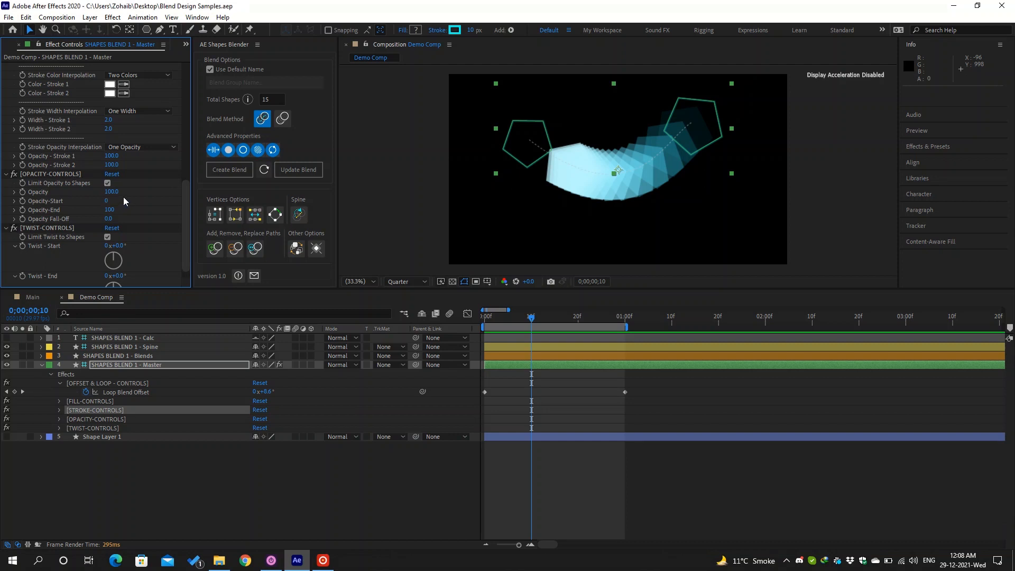
Step: Reset the Offset & Loop controls, remove all Loop Blend Offset keyframes, and deselect the master layer
scroll(123, 196, "up", 6)
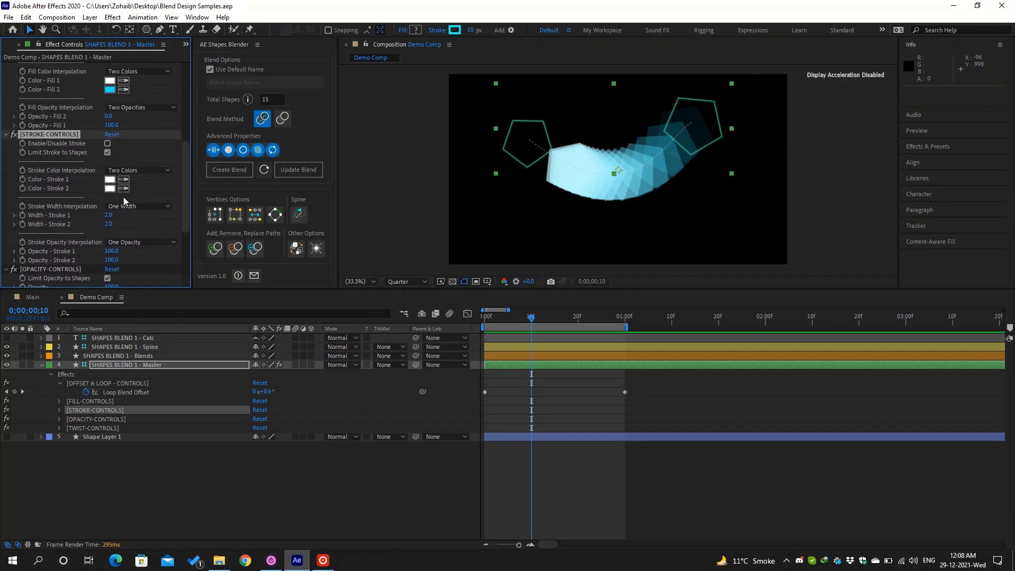
scroll(112, 106, "up", 3)
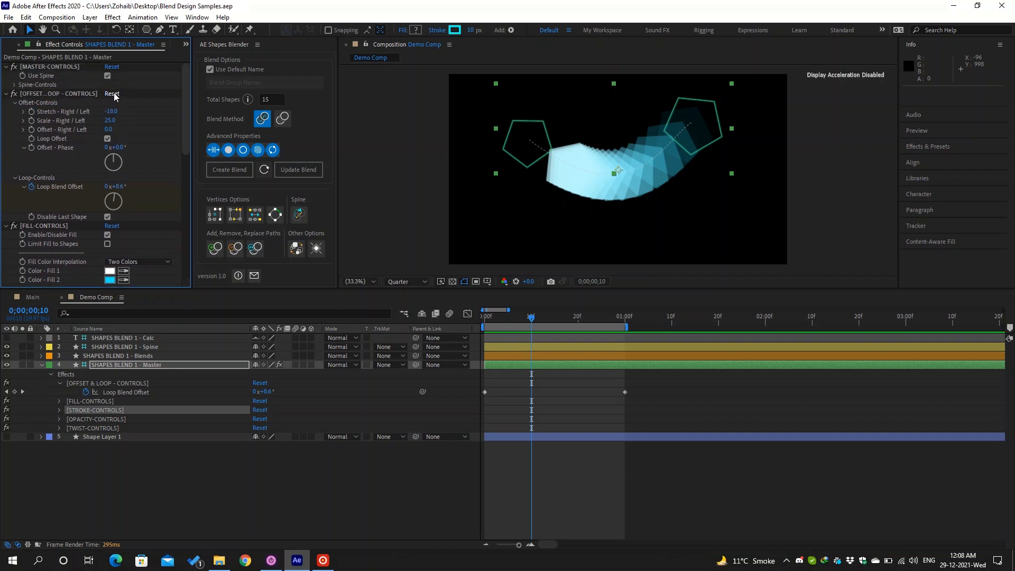
left_click(112, 93)
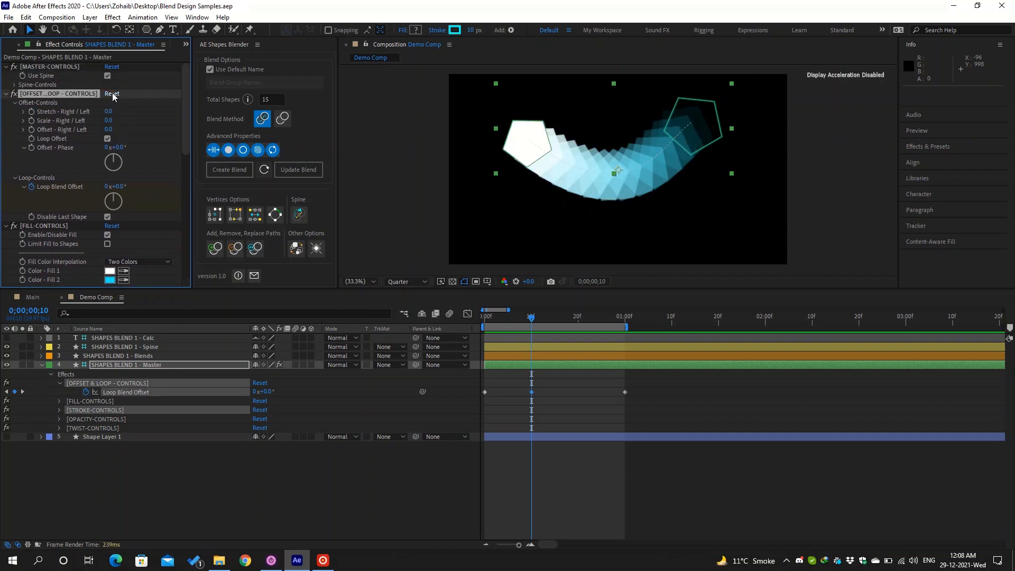
left_click(86, 391)
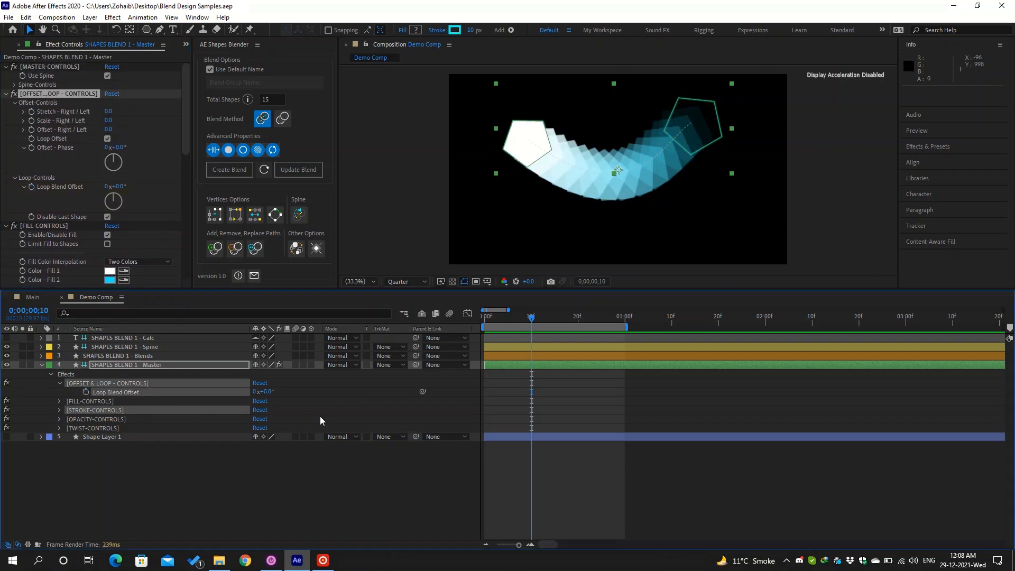
left_click(336, 415)
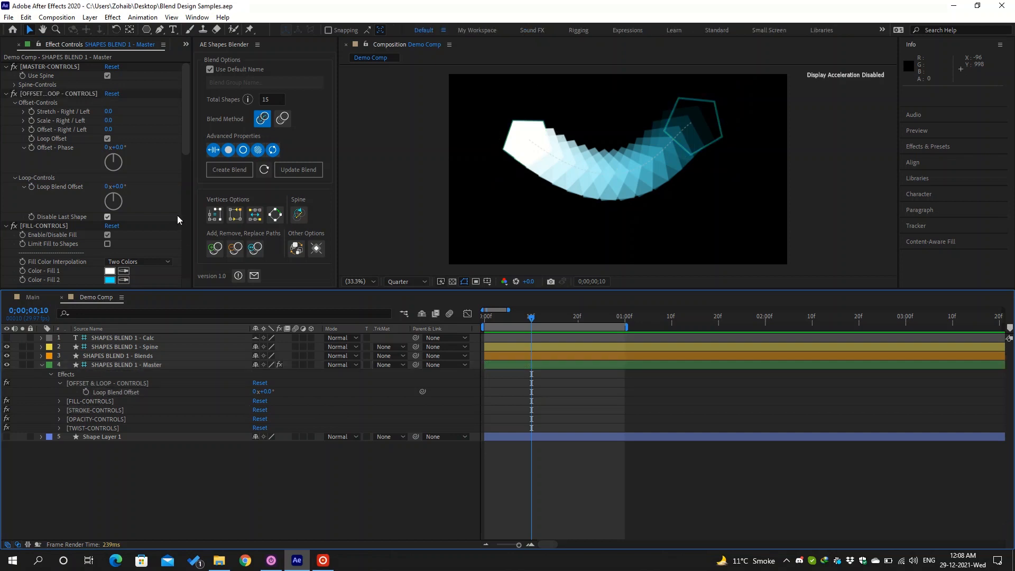
Step: Set Opacity-Start to 19, Opacity-End to 81 and Opacity Fall-Off to 17 in the Opacity-Controls
scroll(152, 184, "down", 5)
scroll(152, 186, "down", 3)
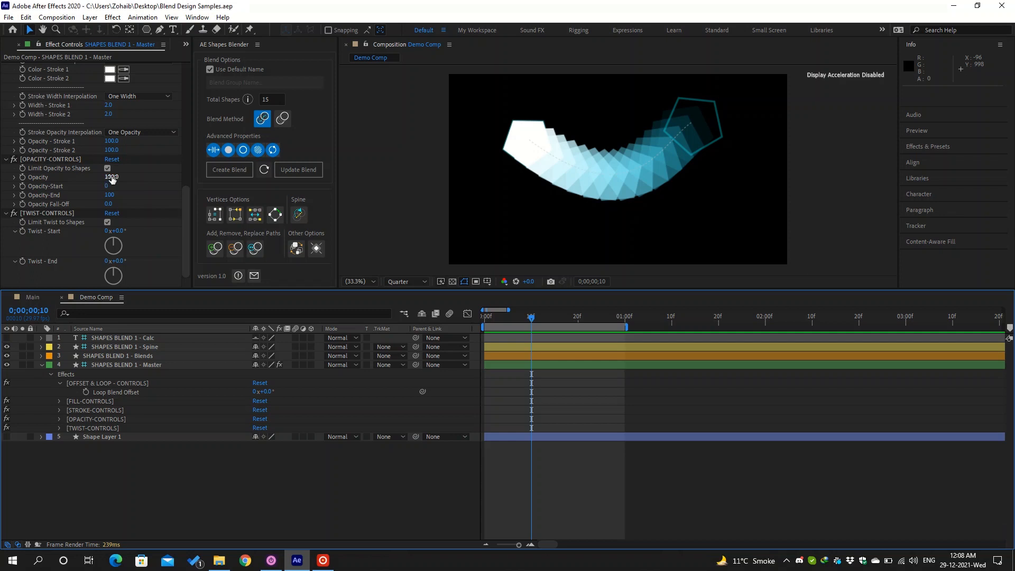
mouse_move(111, 180)
left_mouse_down()
mouse_move(99, 177)
mouse_move(111, 177)
left_mouse_up()
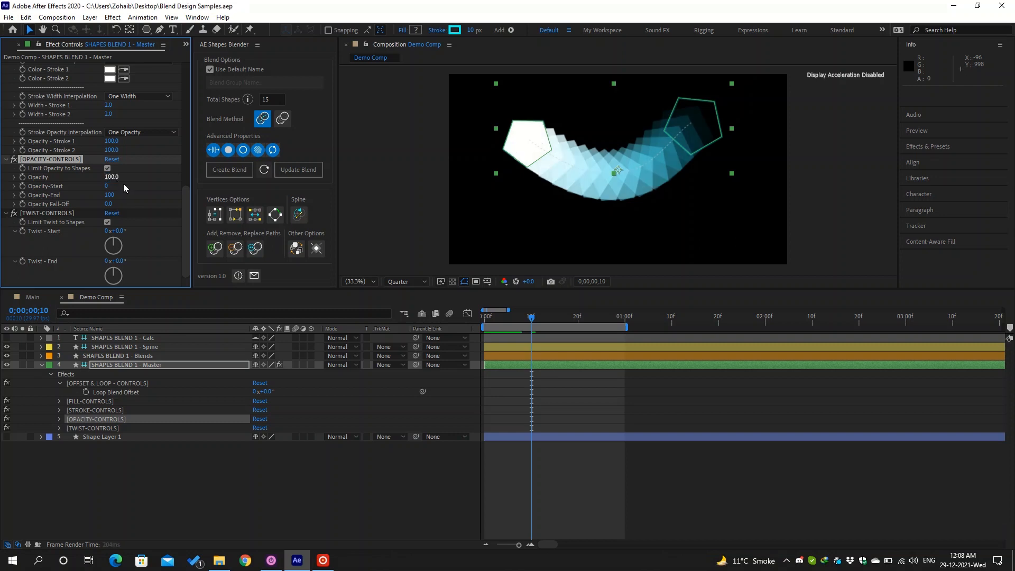
mouse_move(114, 185)
left_mouse_down()
mouse_move(129, 185)
mouse_move(84, 183)
mouse_move(98, 195)
mouse_move(80, 196)
mouse_move(129, 189)
mouse_move(119, 204)
mouse_move(101, 195)
mouse_move(115, 185)
left_mouse_up()
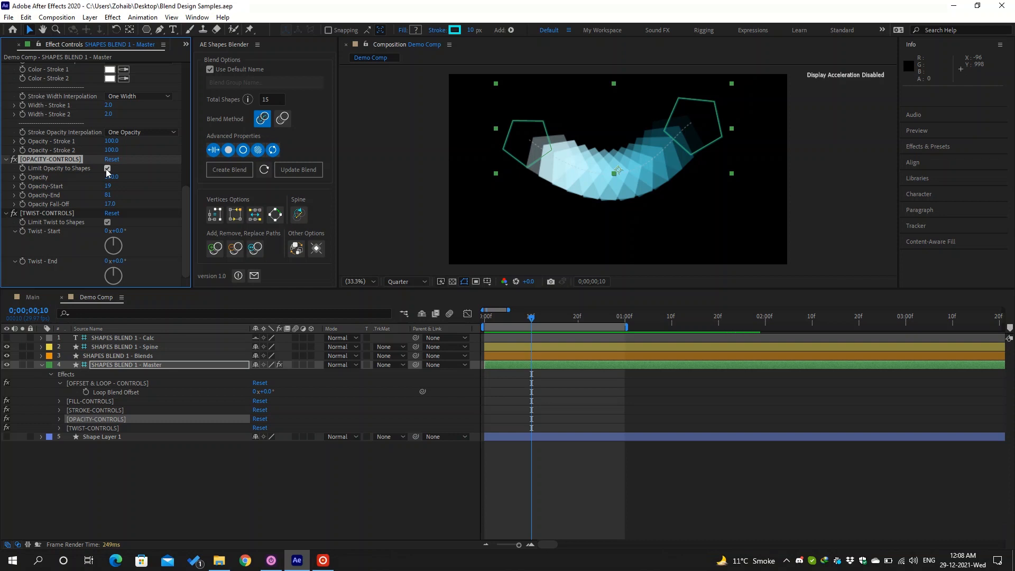
Step: Keyframe Loop Blend Offset from 0° at frame 0 to 25.7° (360/14) at frame 20 and preview the loop
scroll(89, 176, "up", 10)
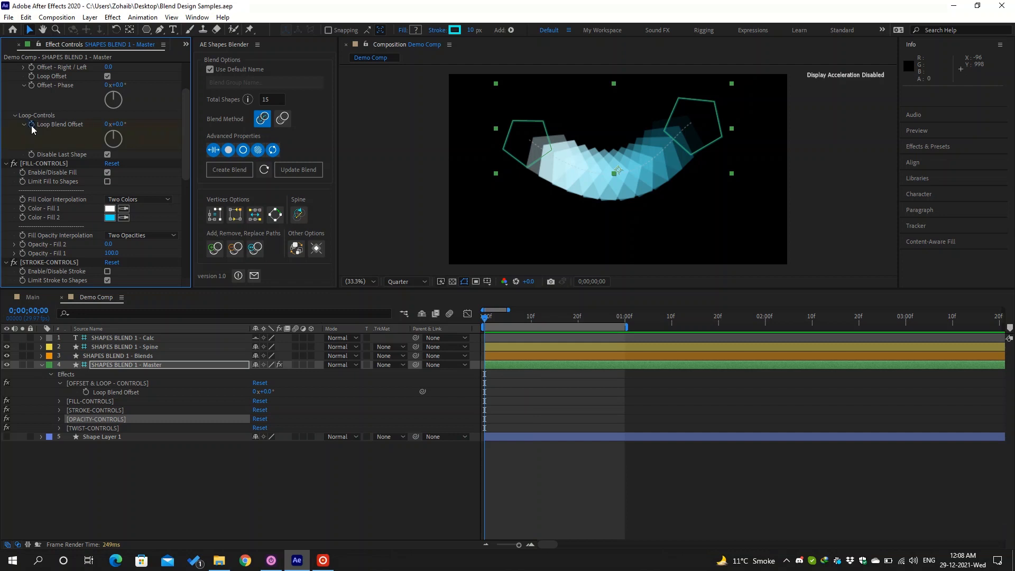
left_click(31, 124)
key("shift+Page_Down")
key("shift+Page_Down")
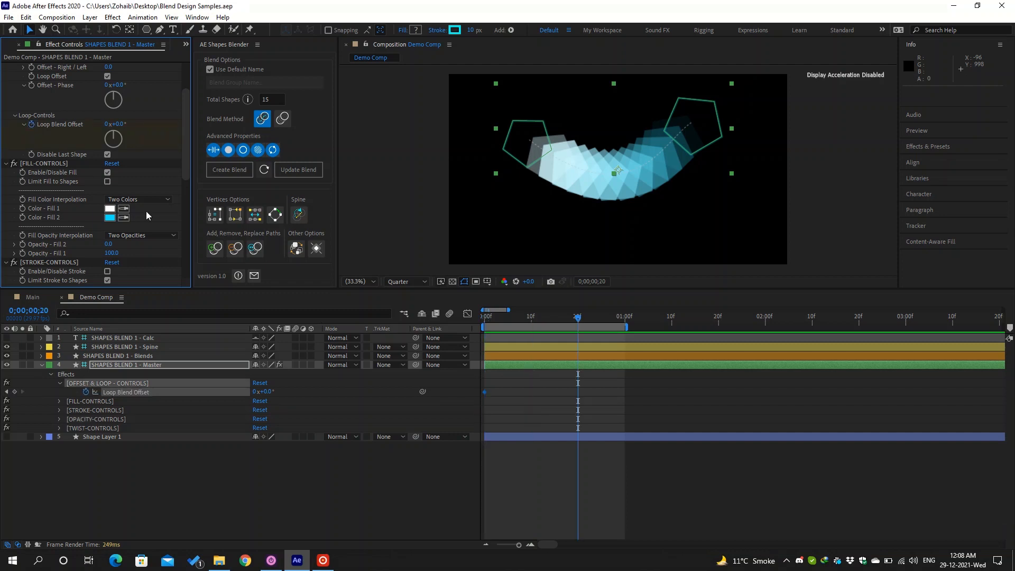
left_click(266, 391)
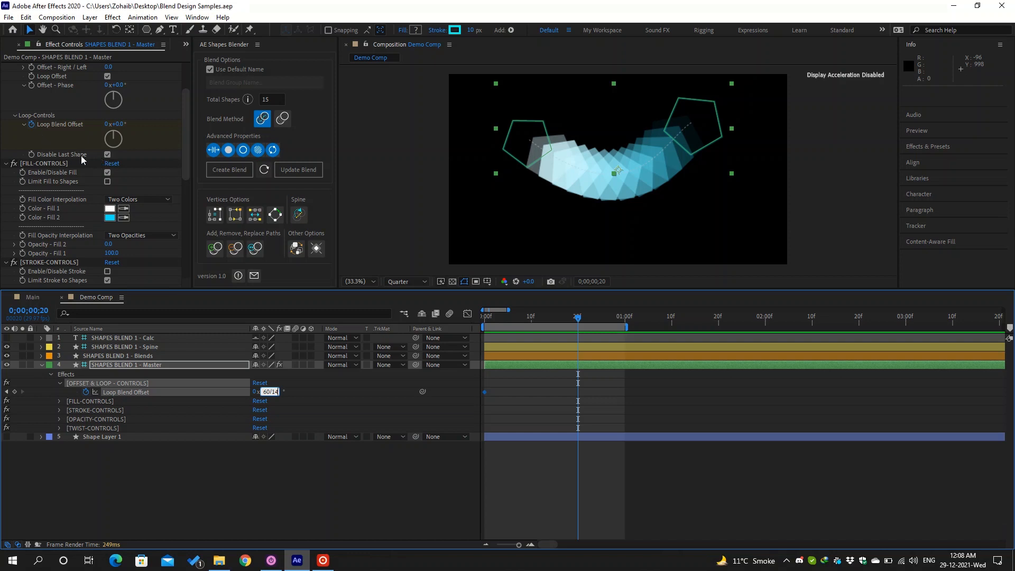
key("Return")
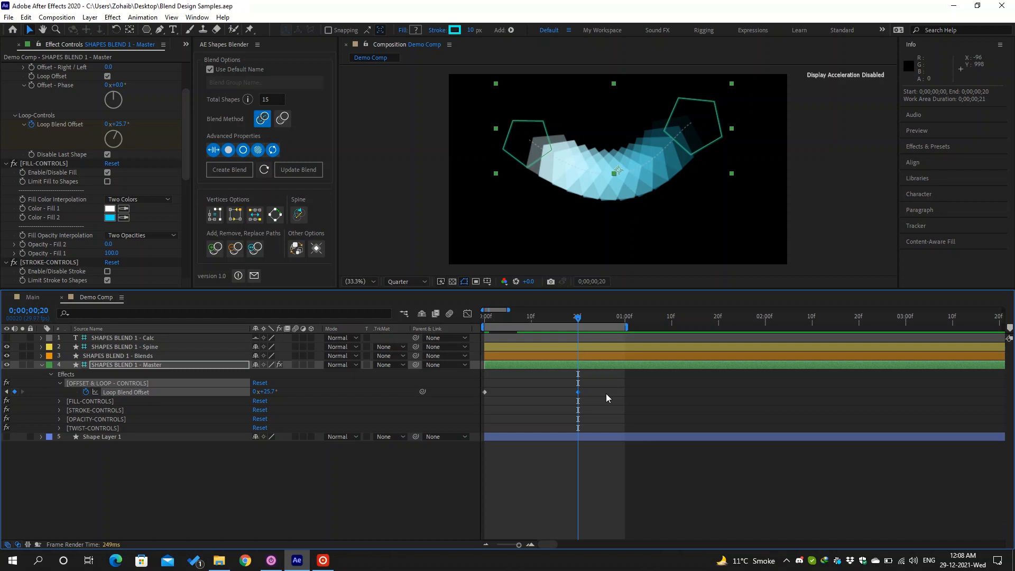
key("space")
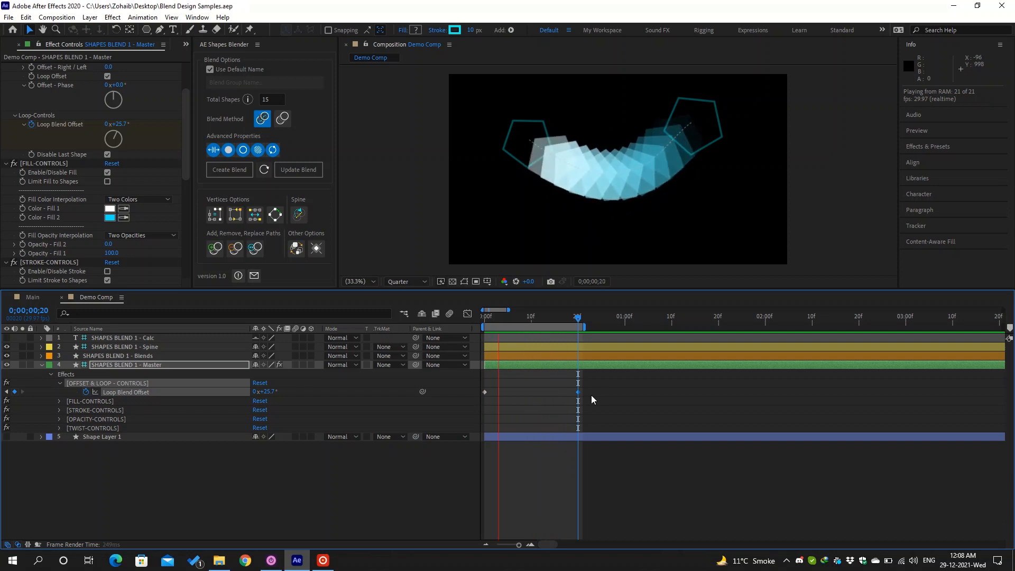
key("space")
Step: Set Opacity-Start to 27, Opacity-End to 75 and Opacity Fall-Off to 34, preview the loop, and turn off Limit Opacity to Shapes
scroll(157, 170, "down", 9)
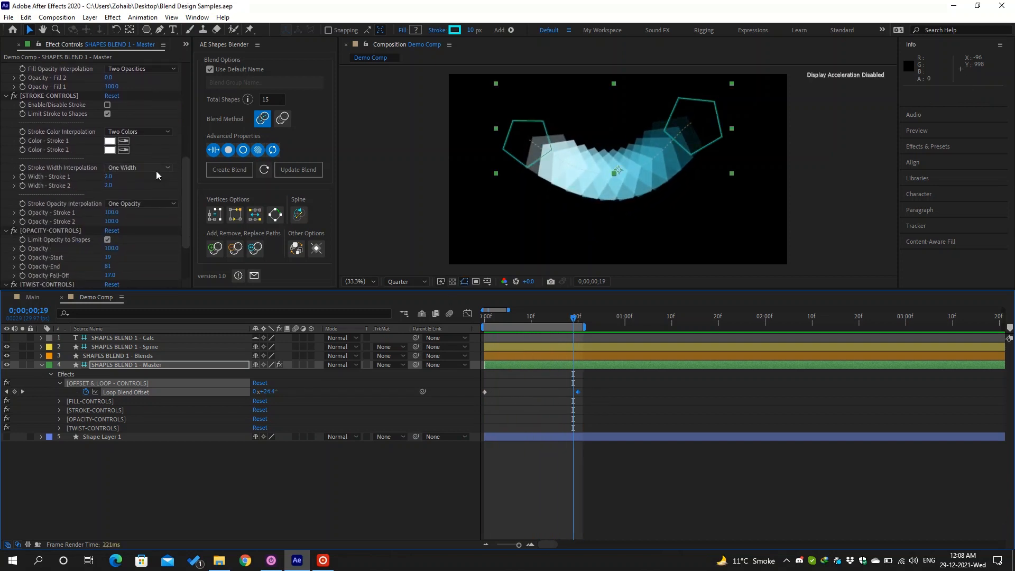
left_click_drag(107, 185, 115, 203)
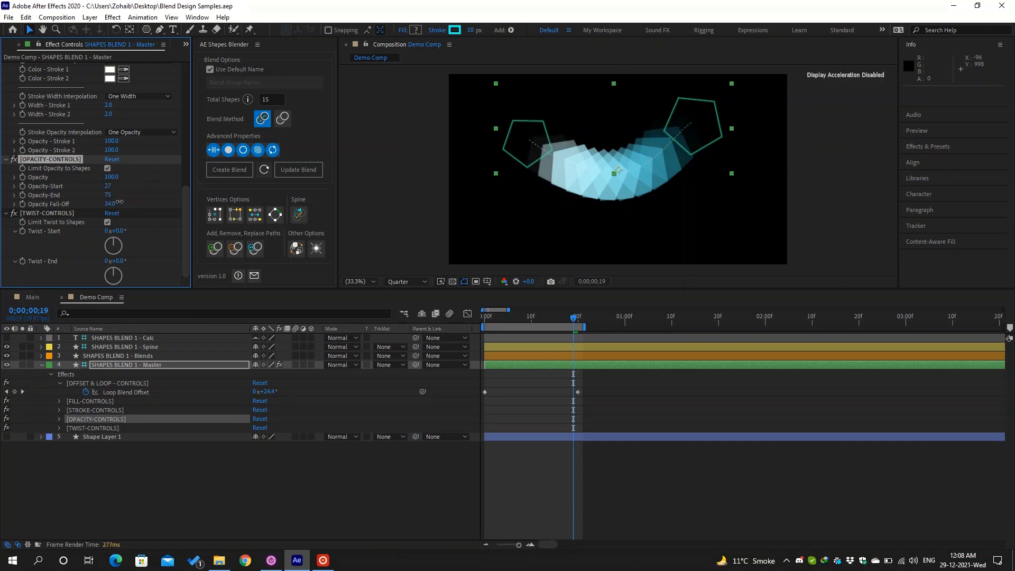
left_click(615, 392)
key("space")
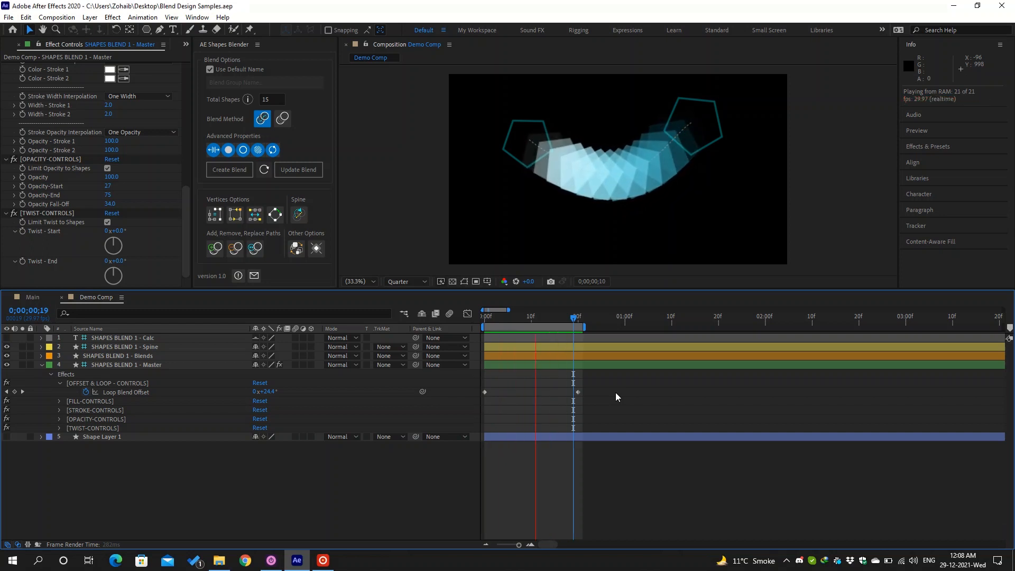
key("space")
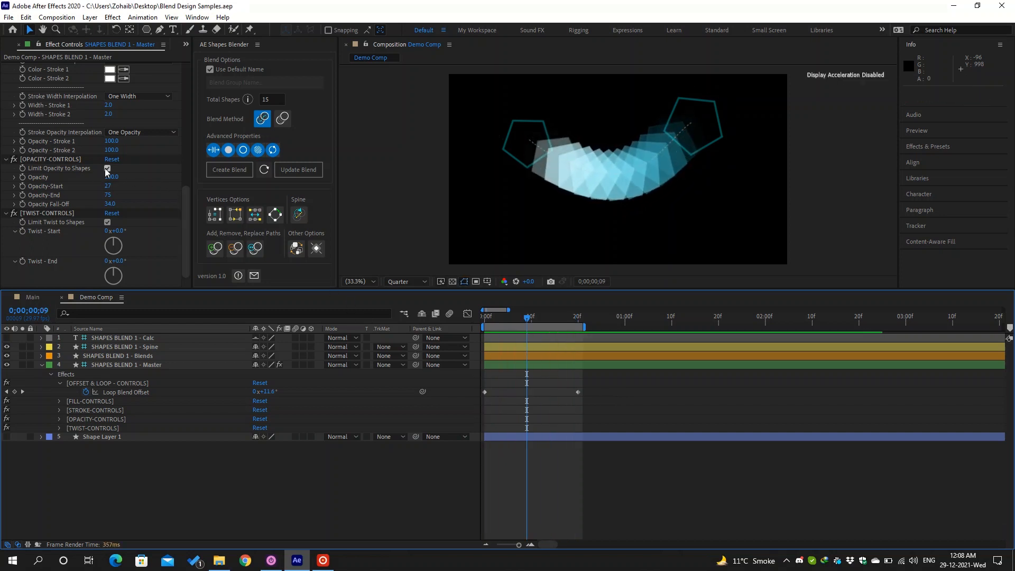
left_click(108, 168)
Step: Try a Scale - Right / Left value of 5 in the Offset-Controls and reset it
scroll(163, 203, "up", 3)
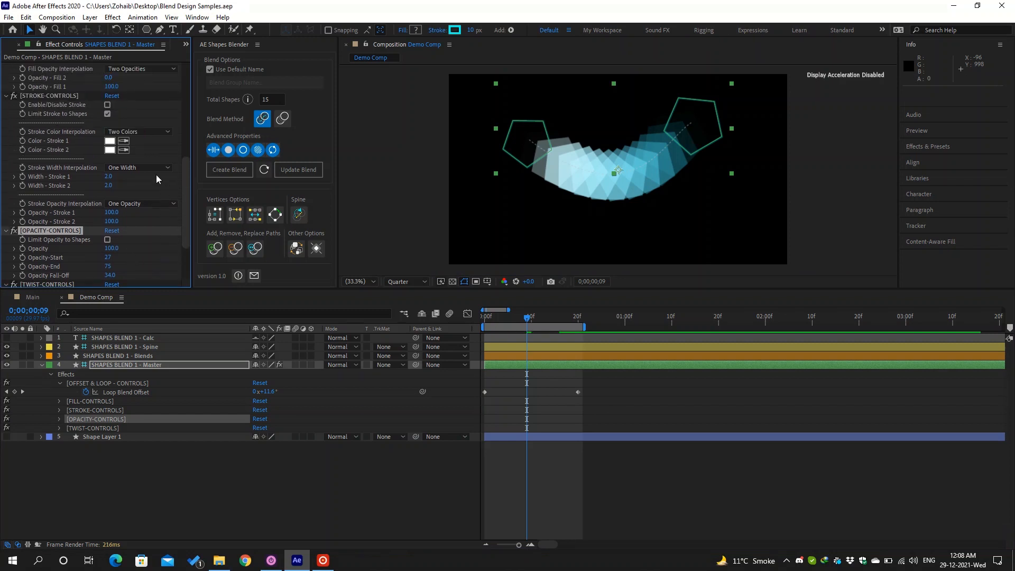
scroll(157, 179, "up", 8)
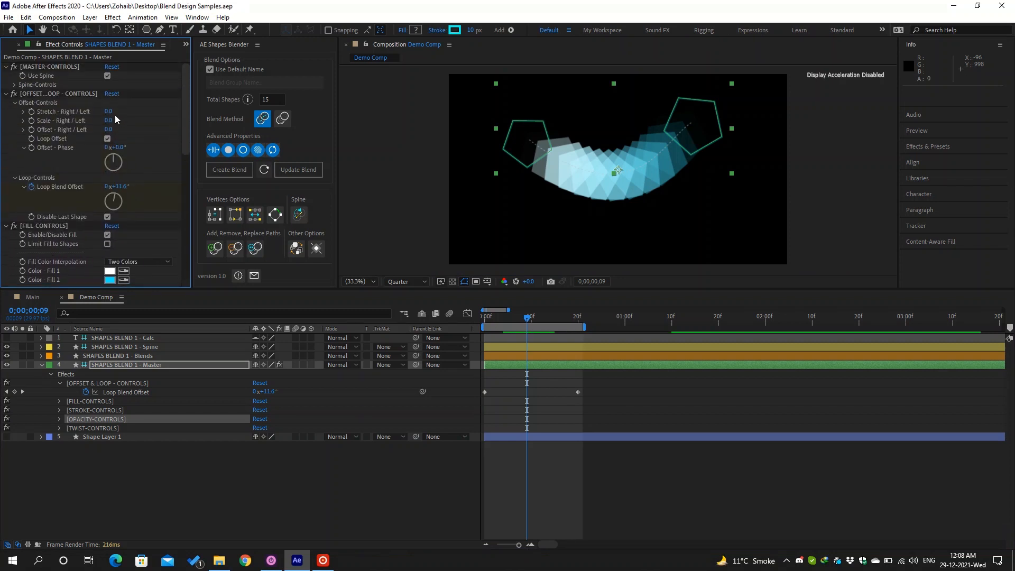
mouse_move(108, 121)
left_mouse_down()
mouse_move(83, 123)
mouse_move(145, 120)
mouse_move(117, 124)
left_mouse_up()
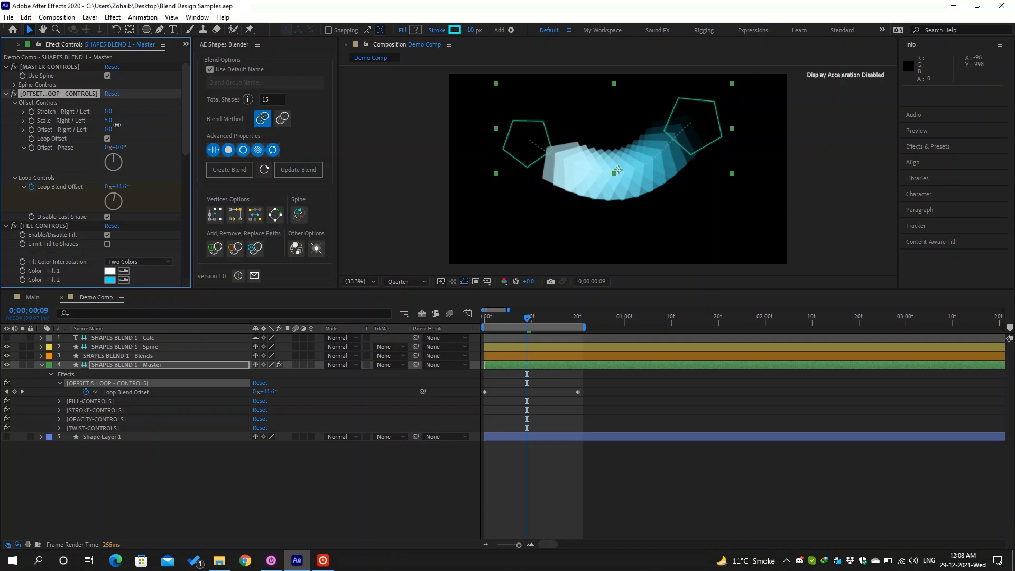
left_click(112, 93)
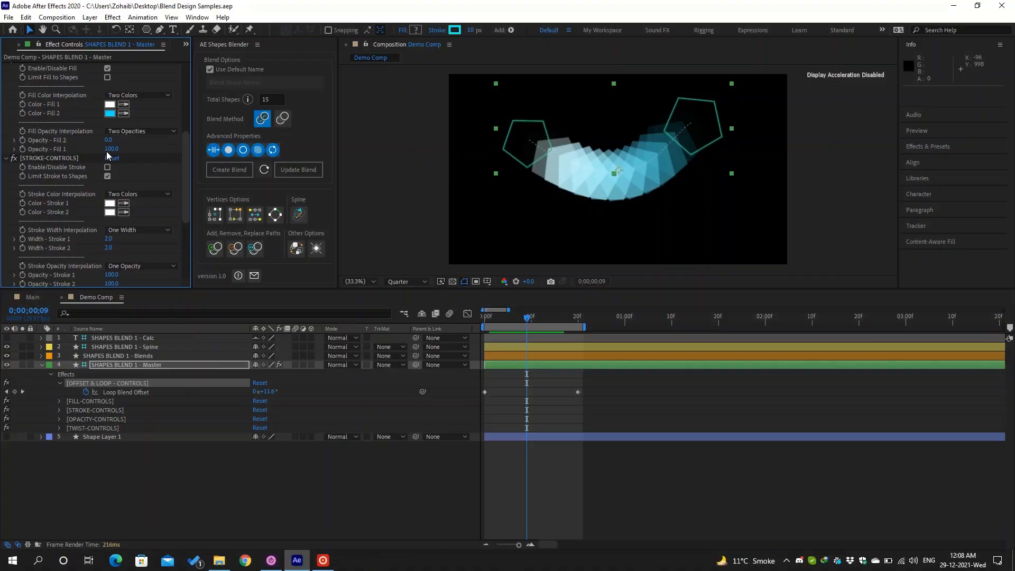
Step: Twist the blended shapes with Twist - Start at 155° and Twist - End at -99°
scroll(107, 151, "down", 3)
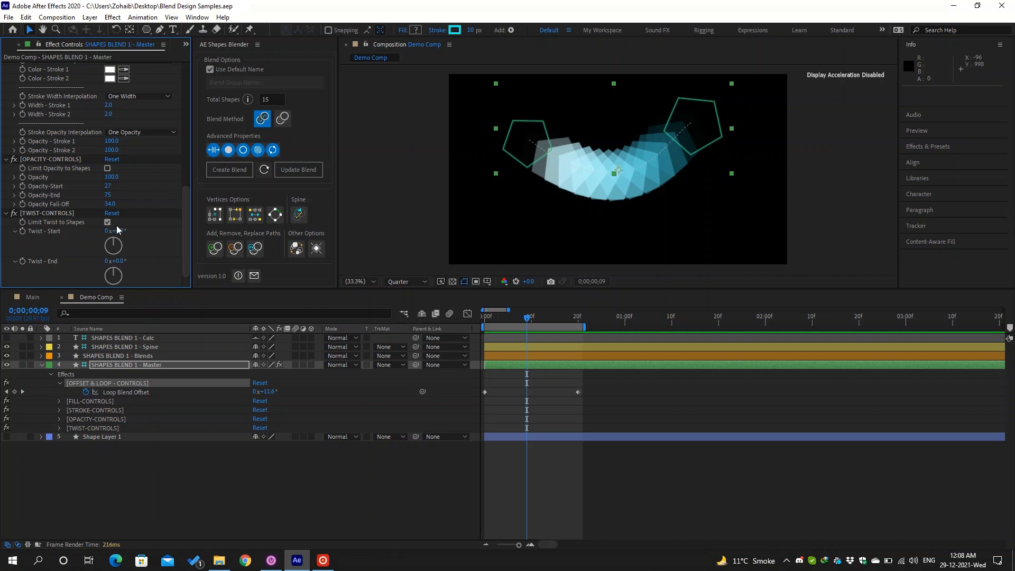
left_click_drag(121, 232, 199, 228)
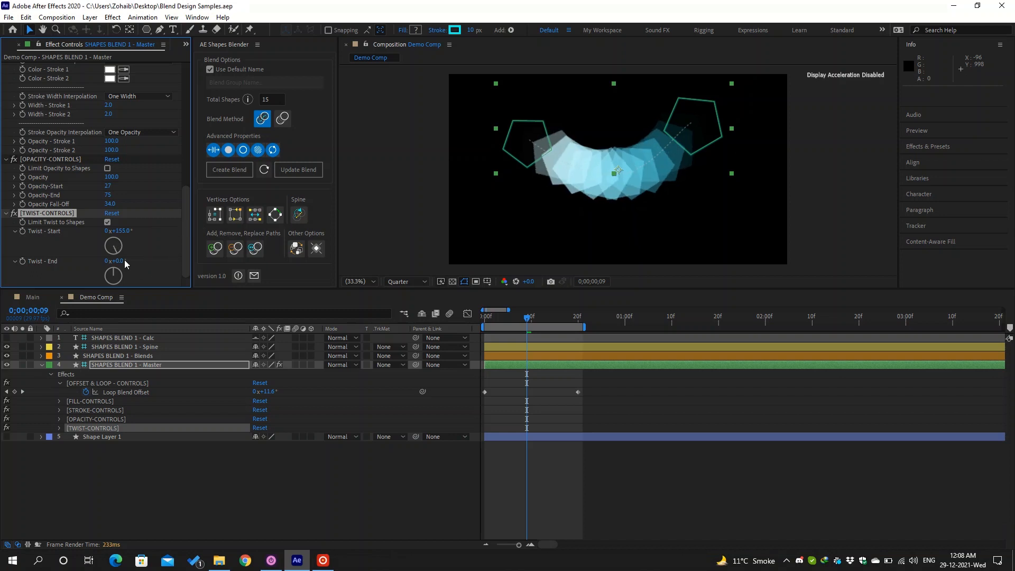
left_click_drag(119, 260, 65, 254)
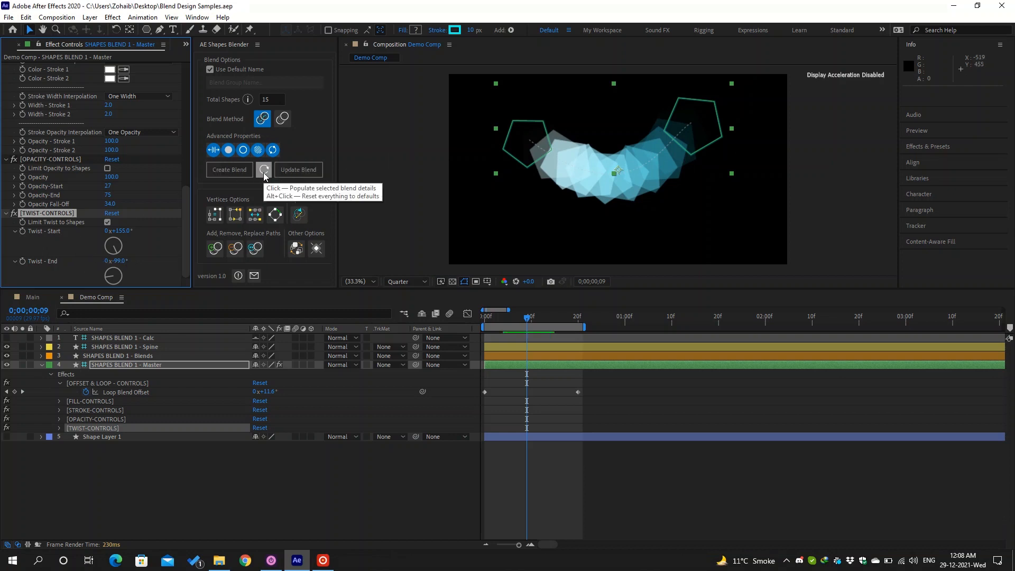
Step: Update the existing blend to use 35 total shapes
left_click(259, 99)
type("35")
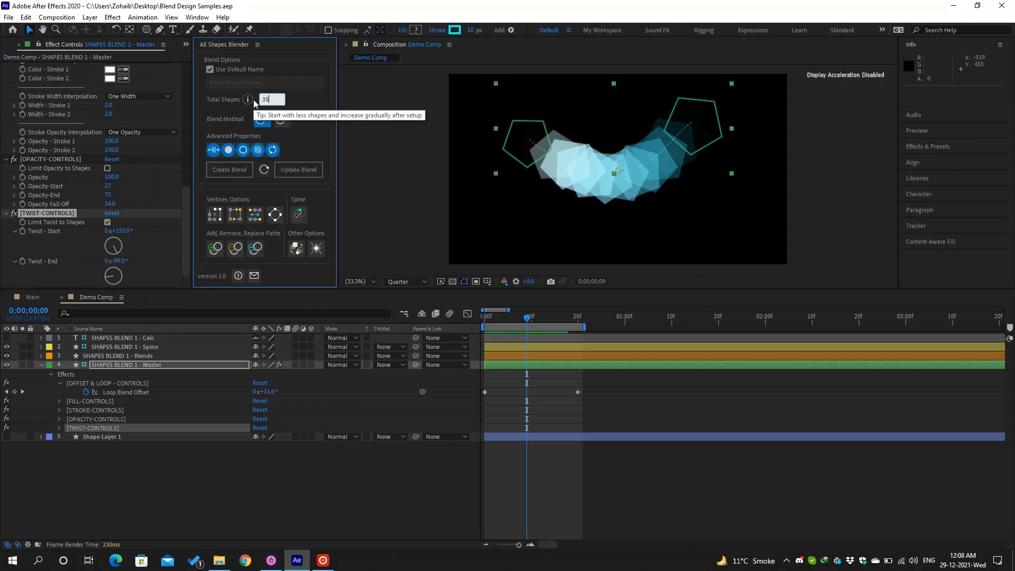
left_click(290, 170)
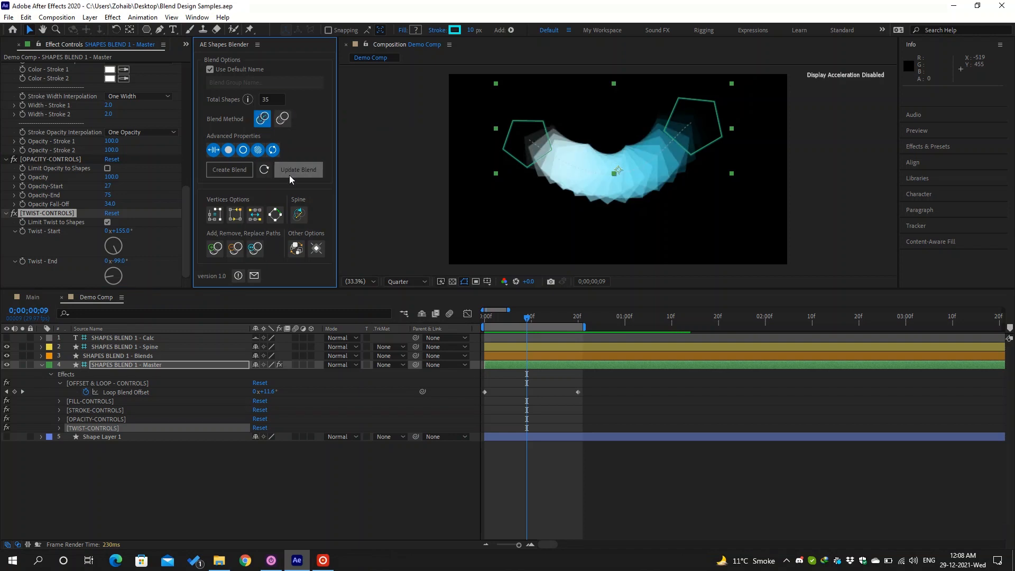
scroll(82, 169, "up", 3)
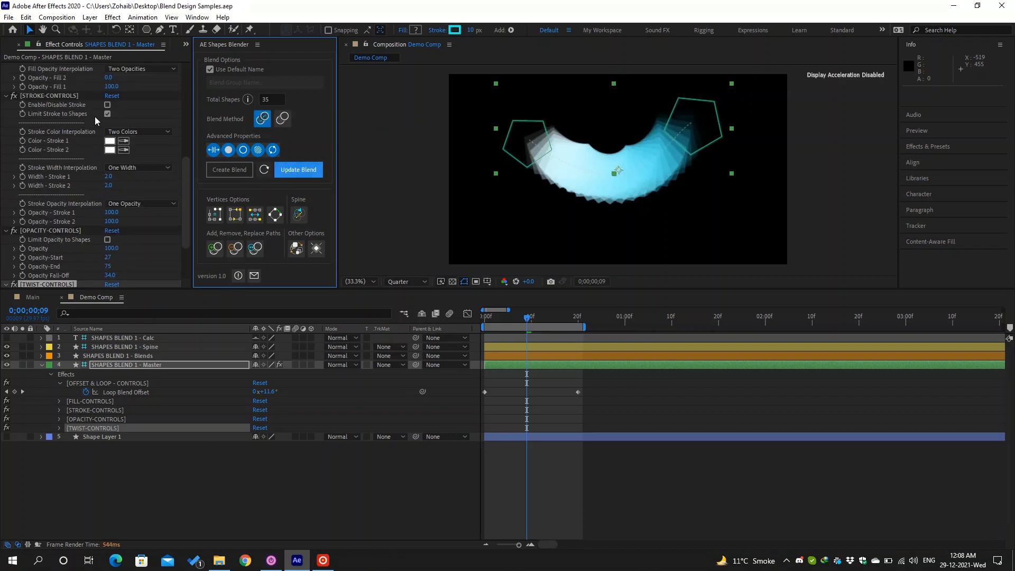
Step: Set Stroke Color Interpolation to One Color with Color - Stroke 1 at 636363, and enable the stroke
left_click(124, 134)
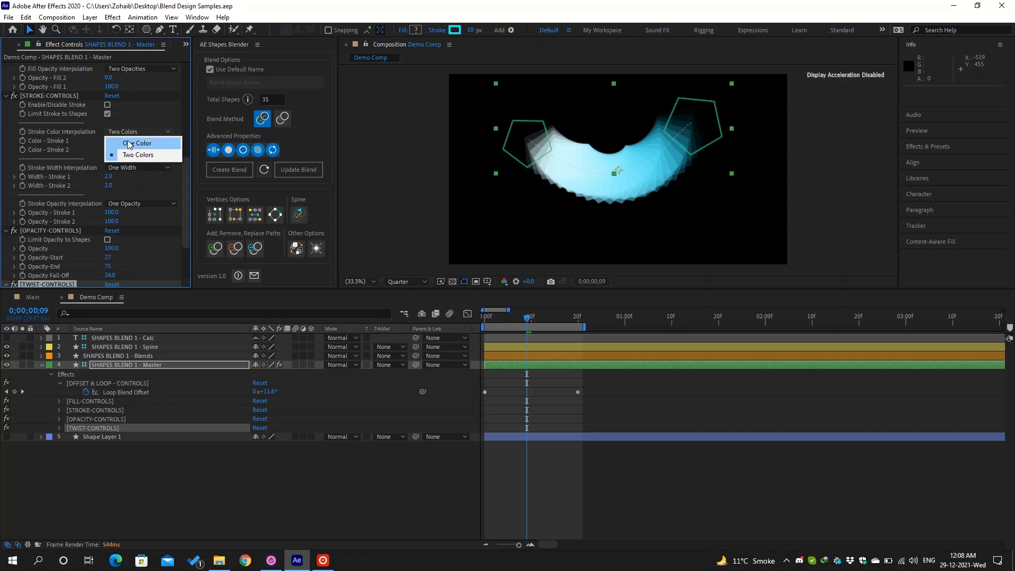
left_click(130, 145)
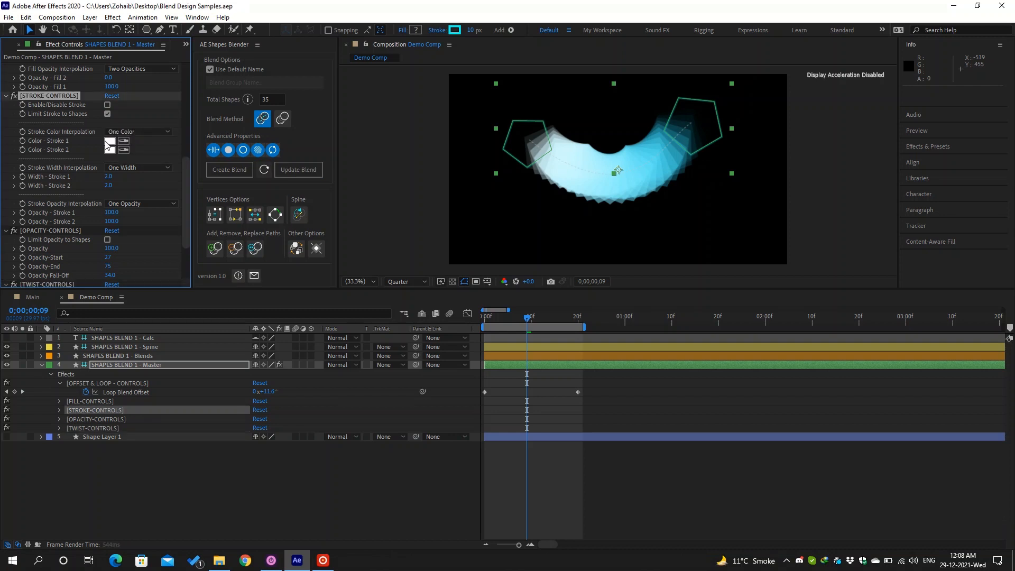
left_click(110, 142)
left_click_drag(693, 379, 608, 419)
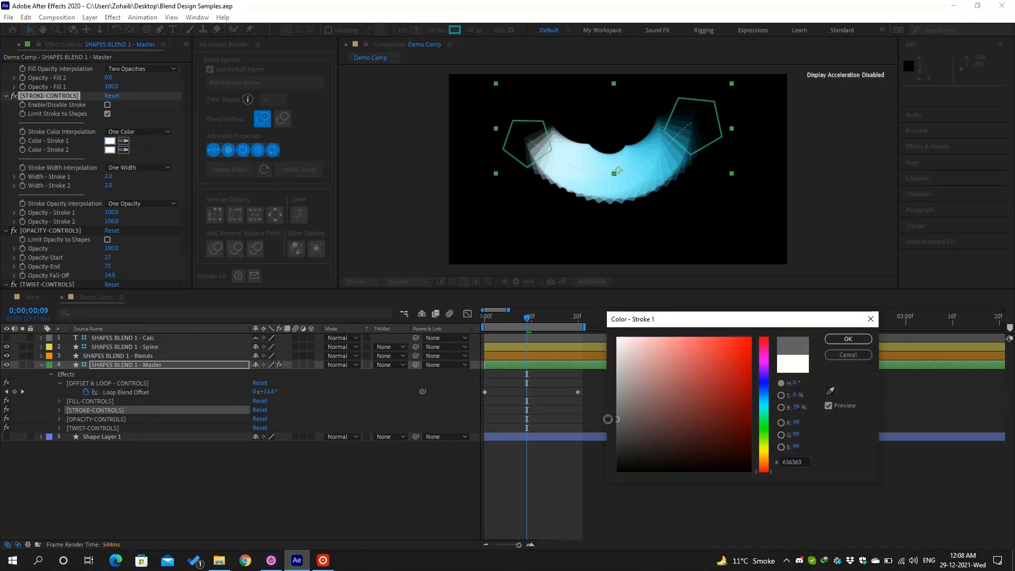
left_click(832, 339)
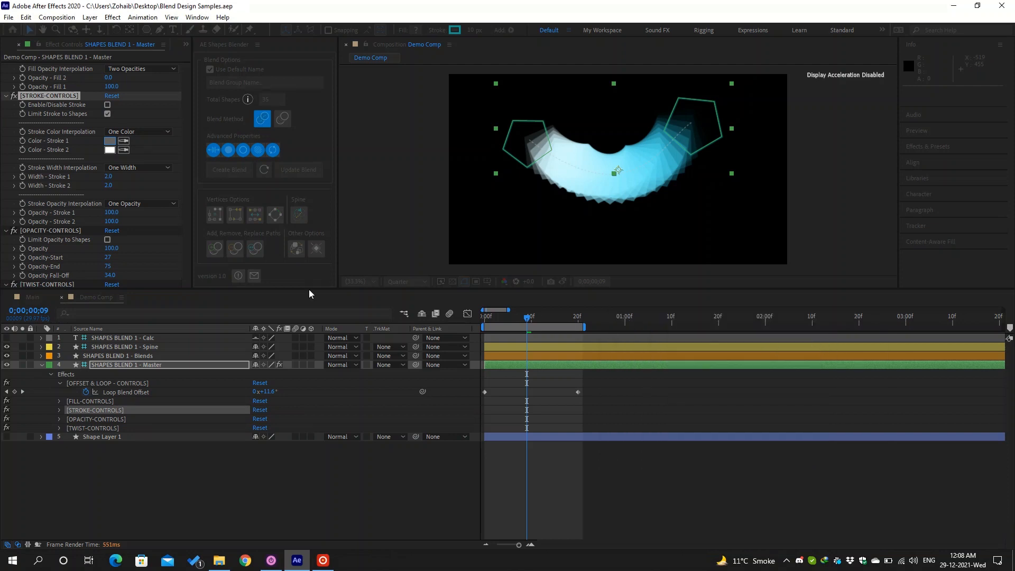
left_click(108, 105)
Step: Set Twist - Start to 234° and reduce Scale - Right / Left in the Offset-Controls to about -61
scroll(128, 182, "down", 3)
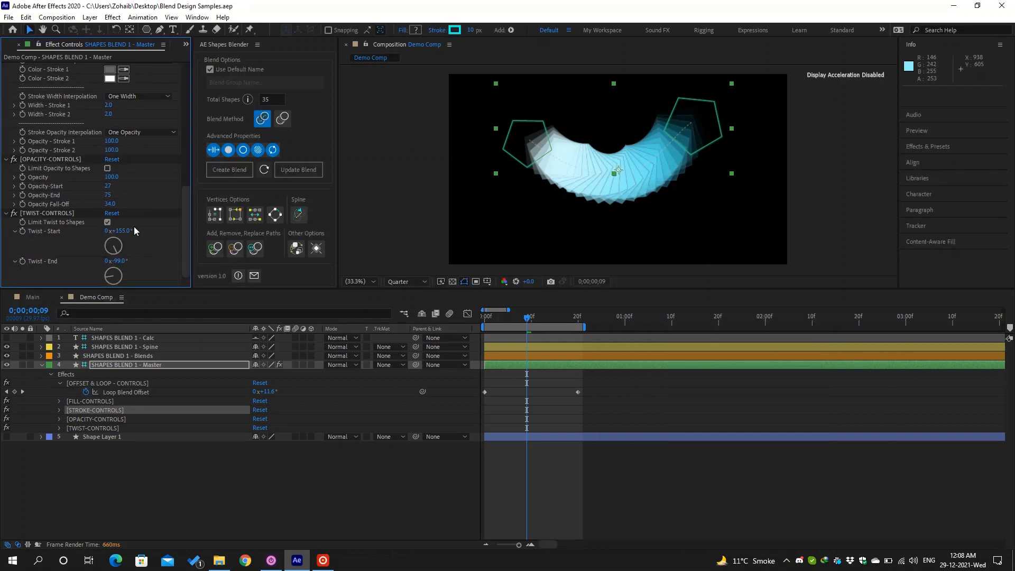
left_click_drag(131, 231, 163, 229)
scroll(97, 169, "up", 10)
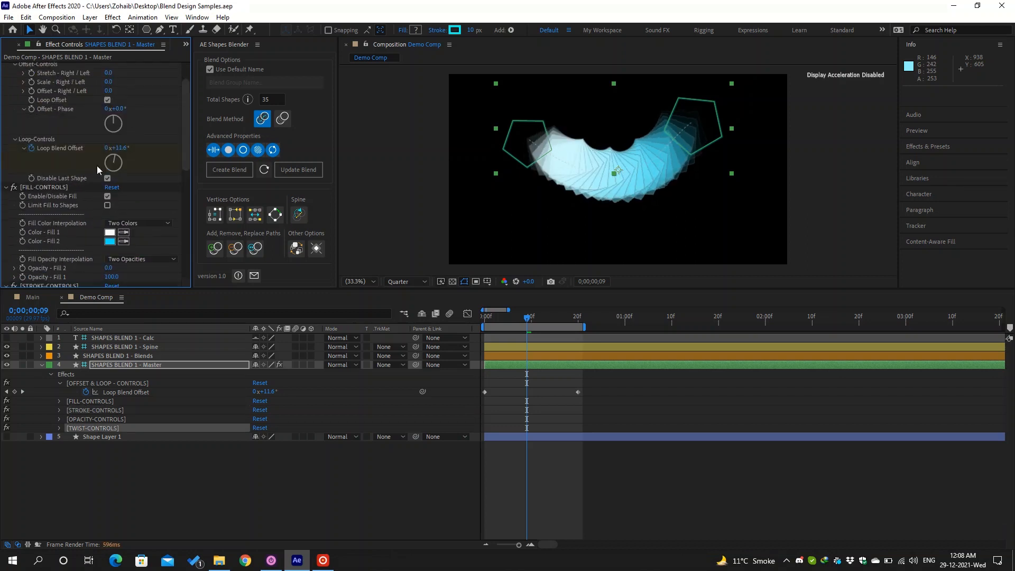
scroll(97, 166, "up", 2)
left_click_drag(108, 120, 78, 120)
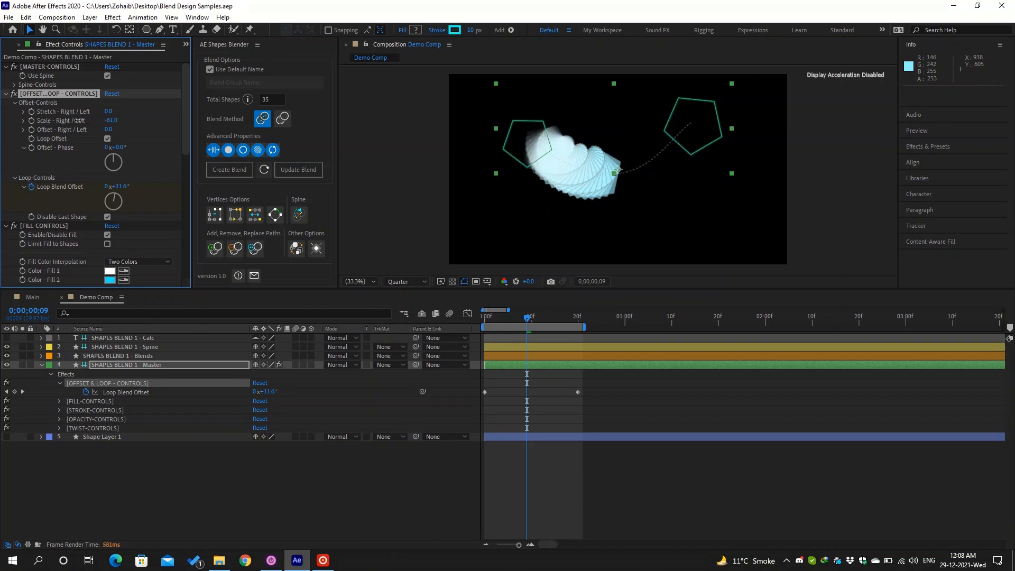
Step: Turn off Limit Twist to Shapes and set Scale - Right / Left to -29
scroll(94, 131, "down", 10)
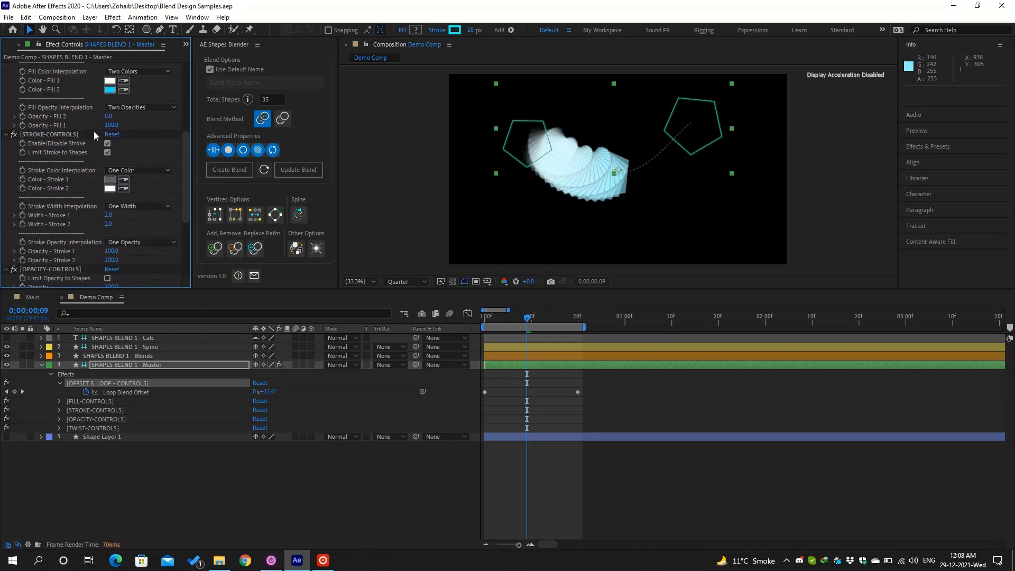
left_click(108, 222)
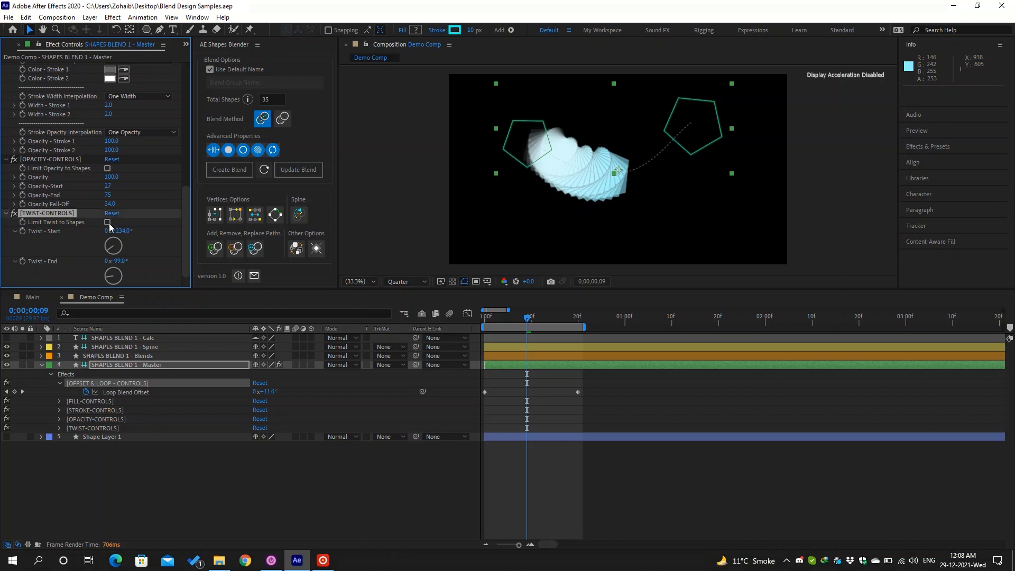
scroll(94, 211, "up", 10)
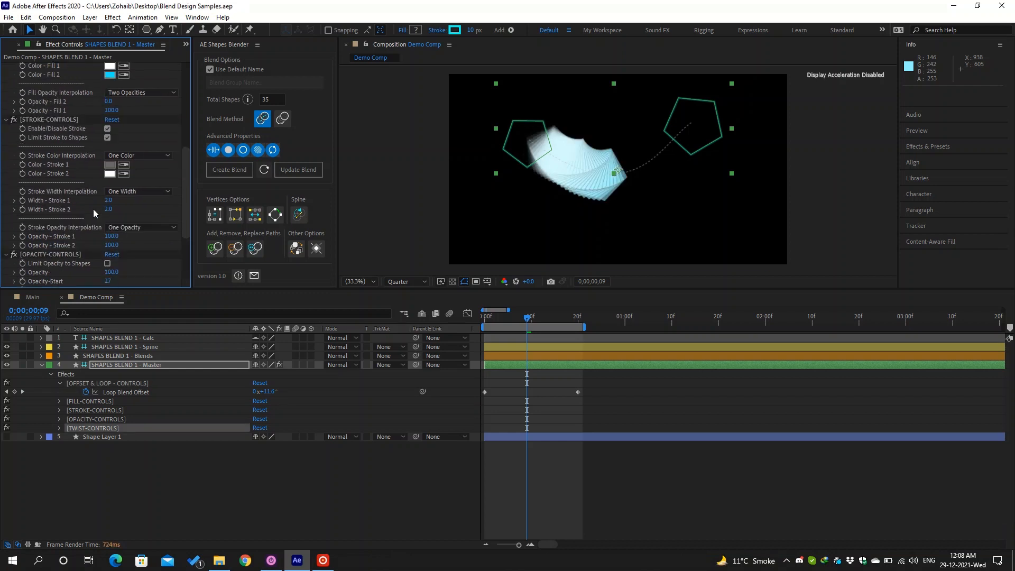
left_click_drag(115, 105, 158, 99)
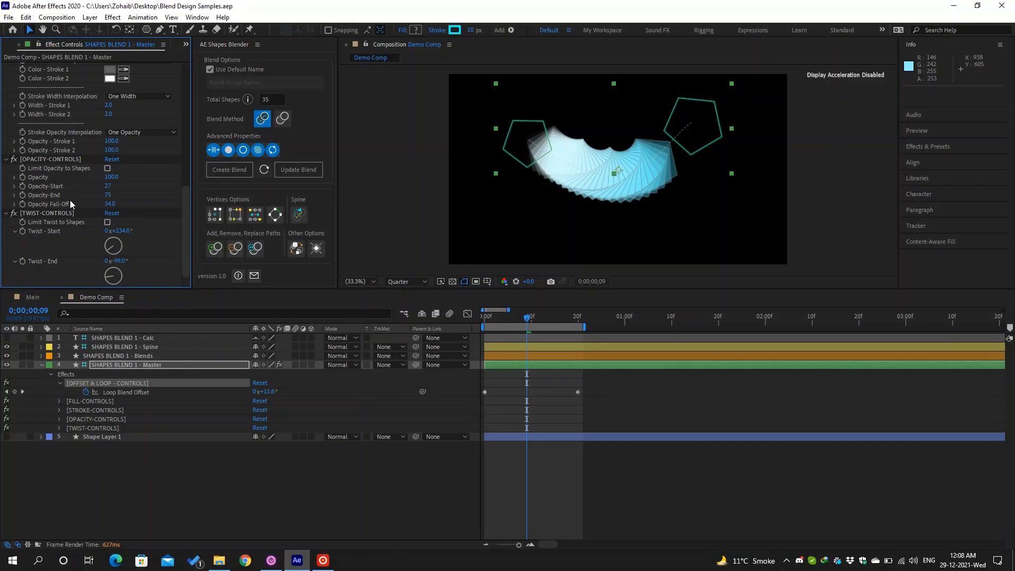
scroll(69, 199, "up", 5)
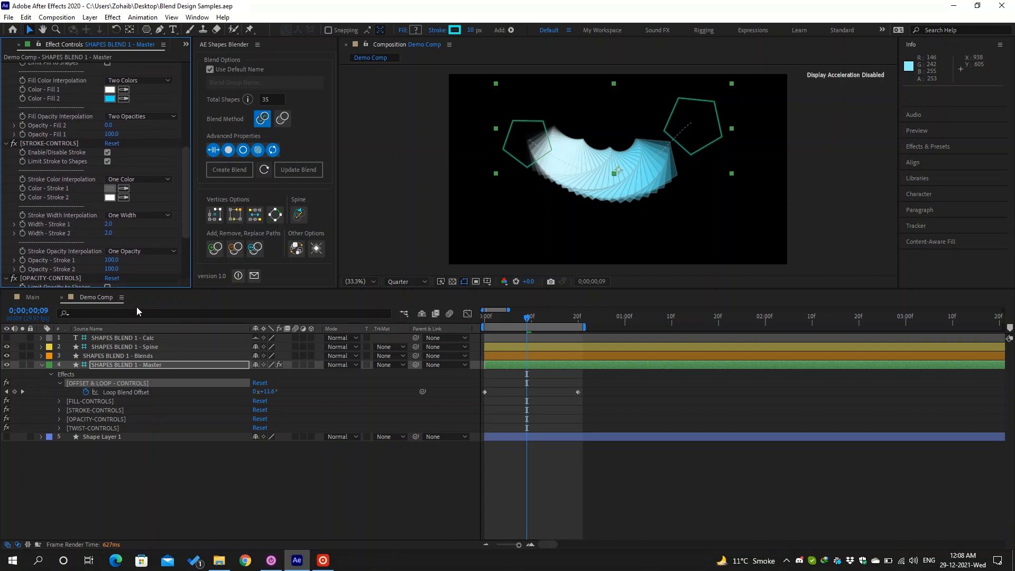
scroll(134, 223, "up", 4)
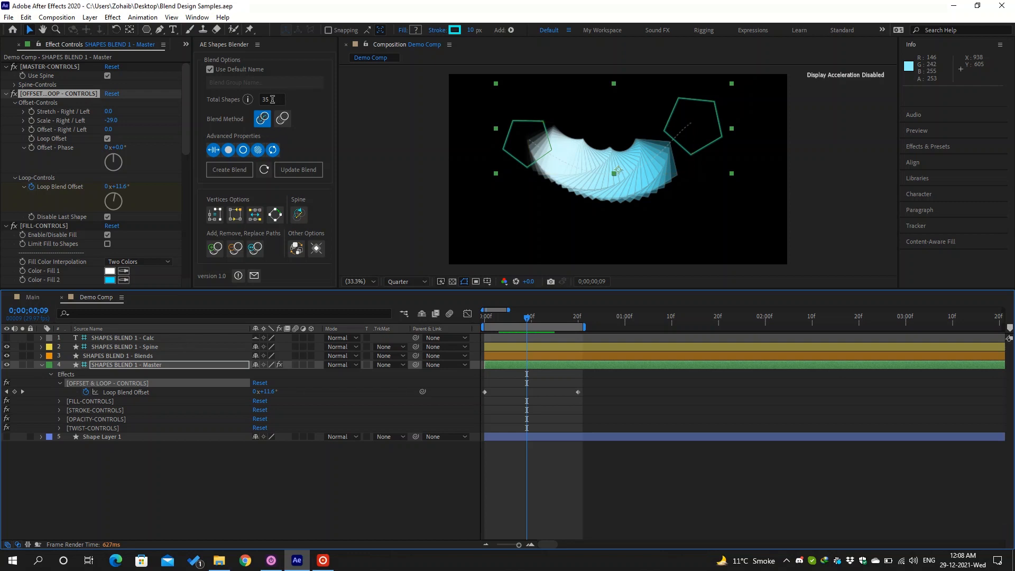
Step: Load the SHAPES BLEND 1 settings, remove the advanced Stroke and Opacity properties, and update the blend
left_click(263, 170)
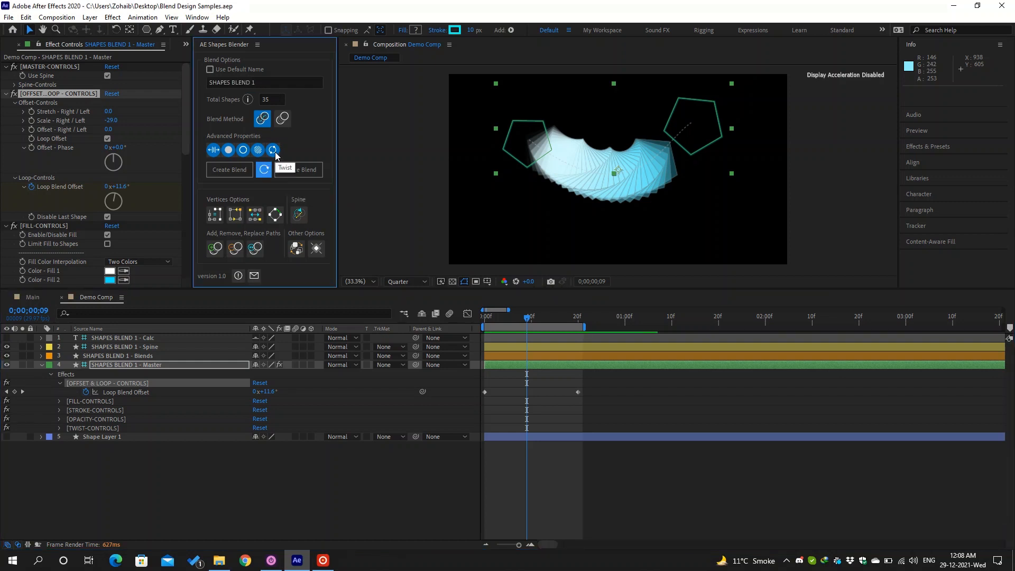
left_click(282, 119)
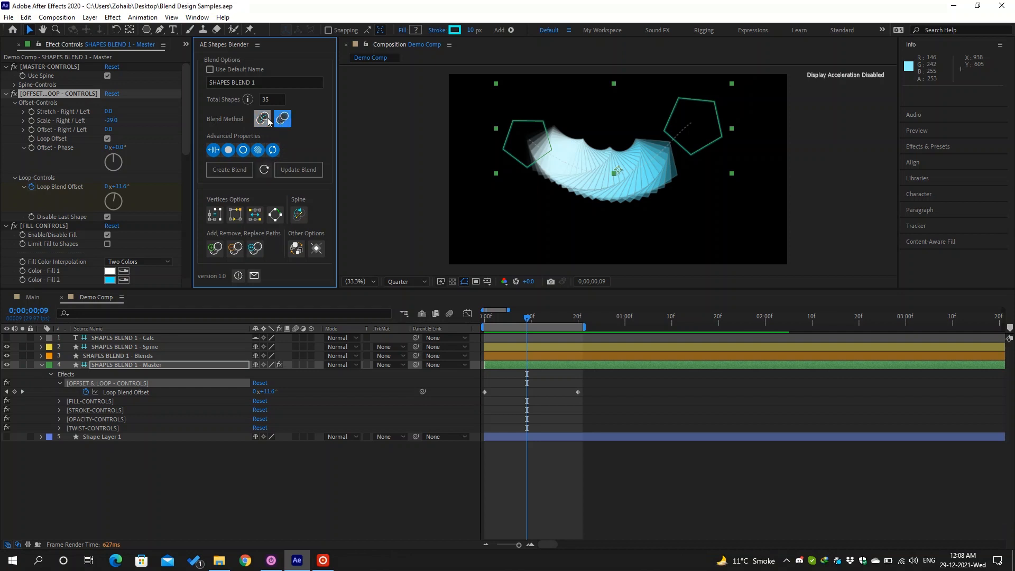
left_click(263, 119)
left_click(258, 149)
left_click(243, 150)
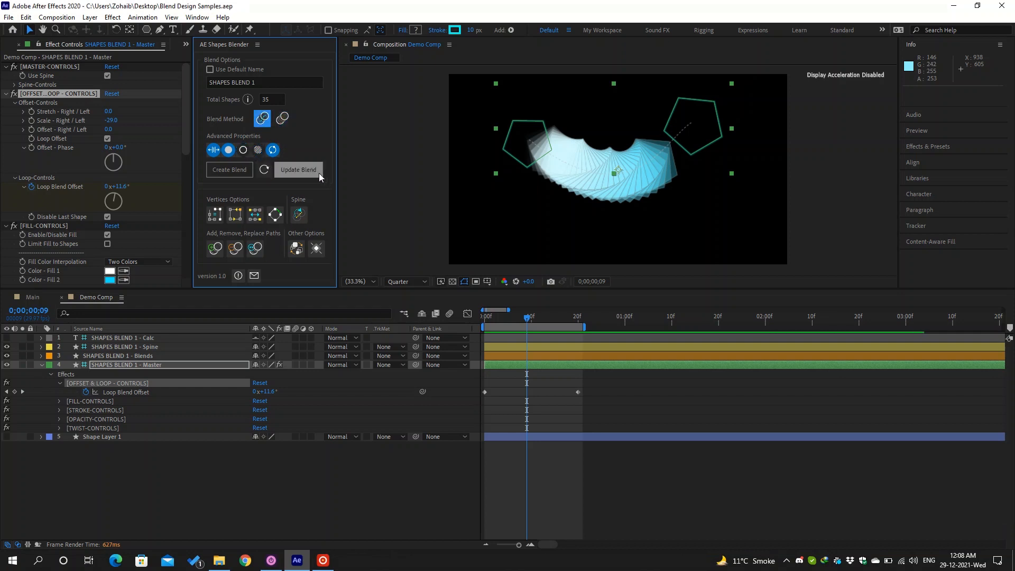
left_click(320, 173)
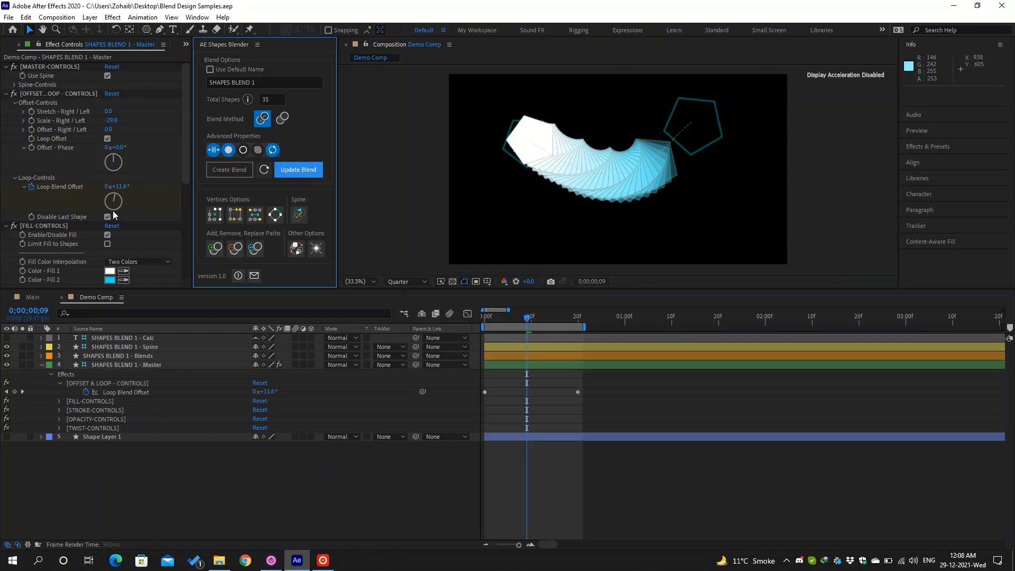
scroll(113, 215, "down", 5)
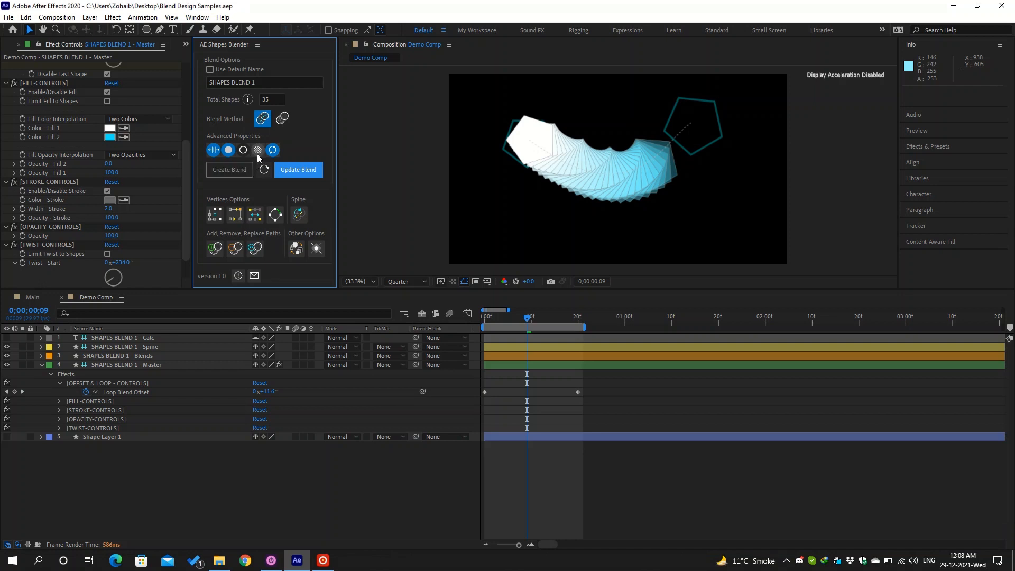
Step: Load the blend settings into the script from the SHAPES BLEND 1 - Spine layer
left_click(176, 367)
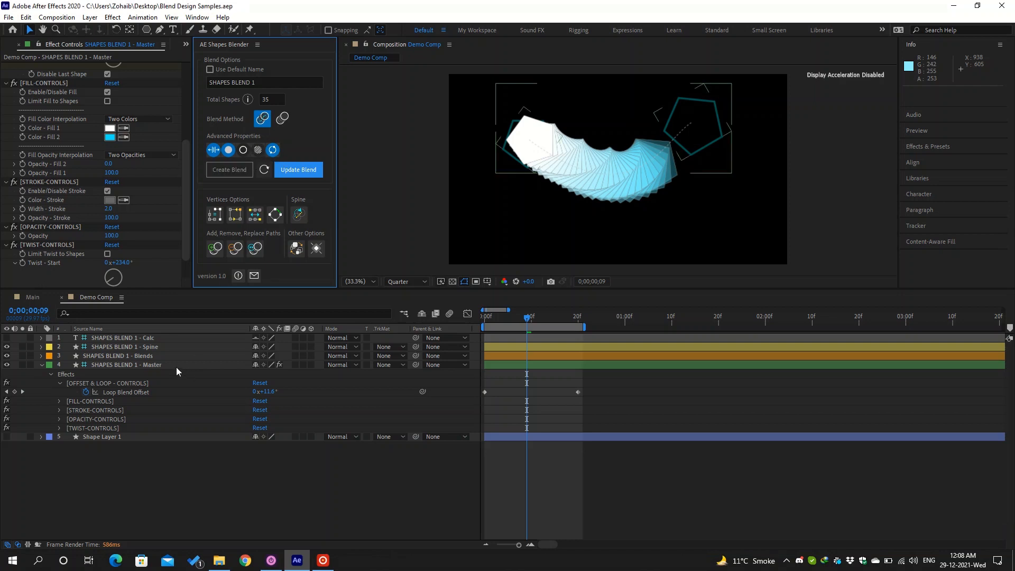
left_click(172, 340)
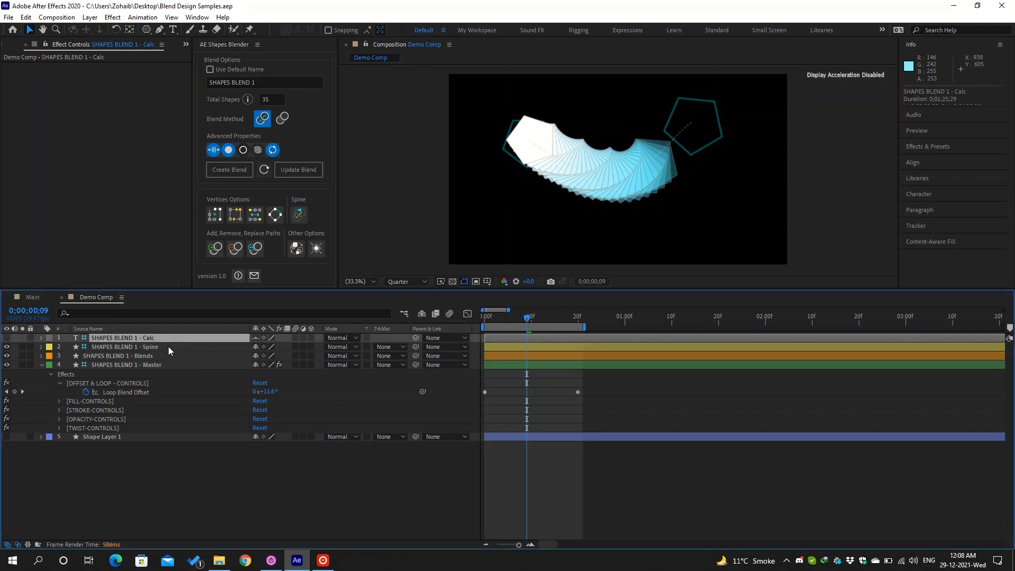
left_click(166, 347)
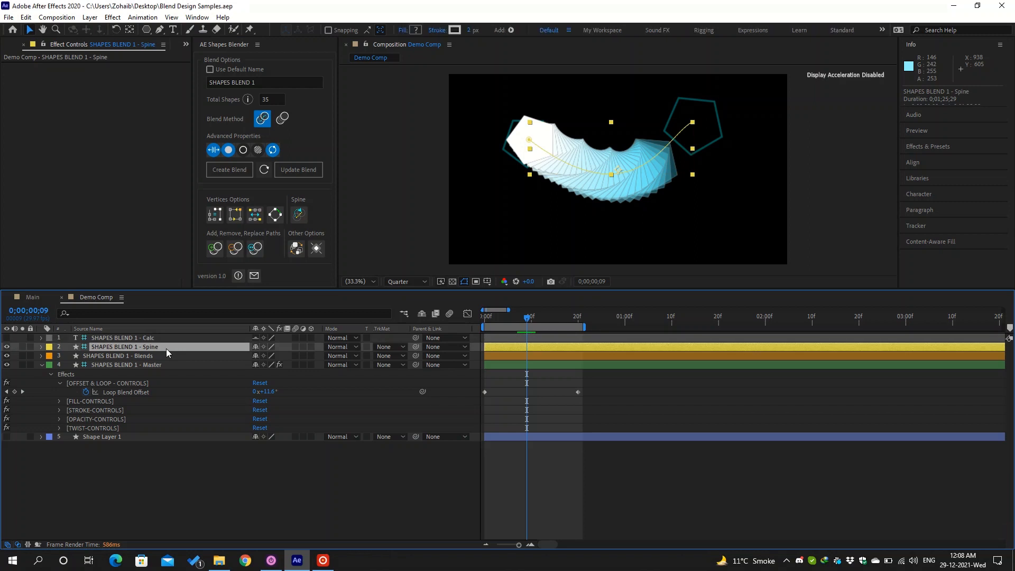
left_click(263, 170)
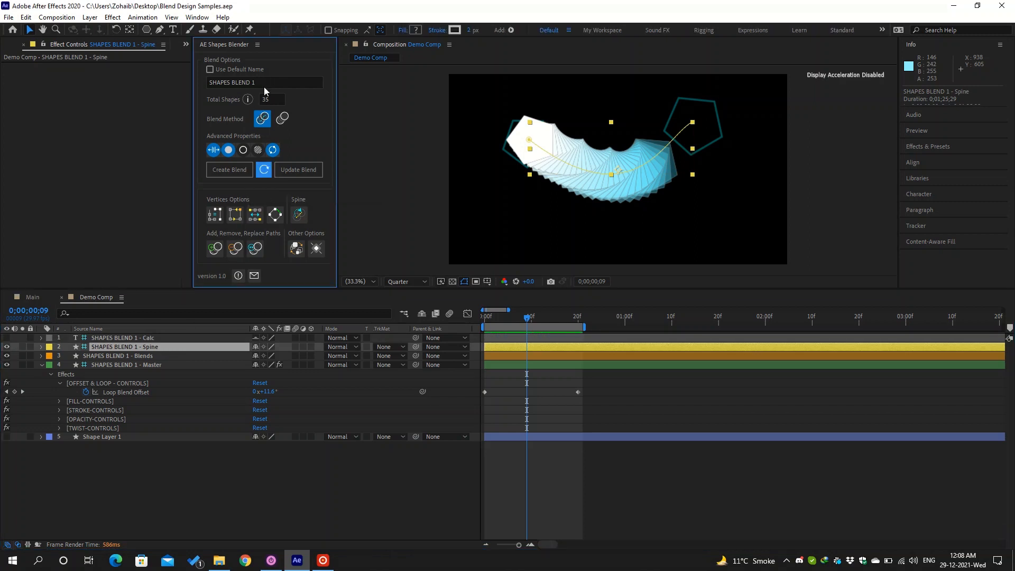
left_click(264, 117)
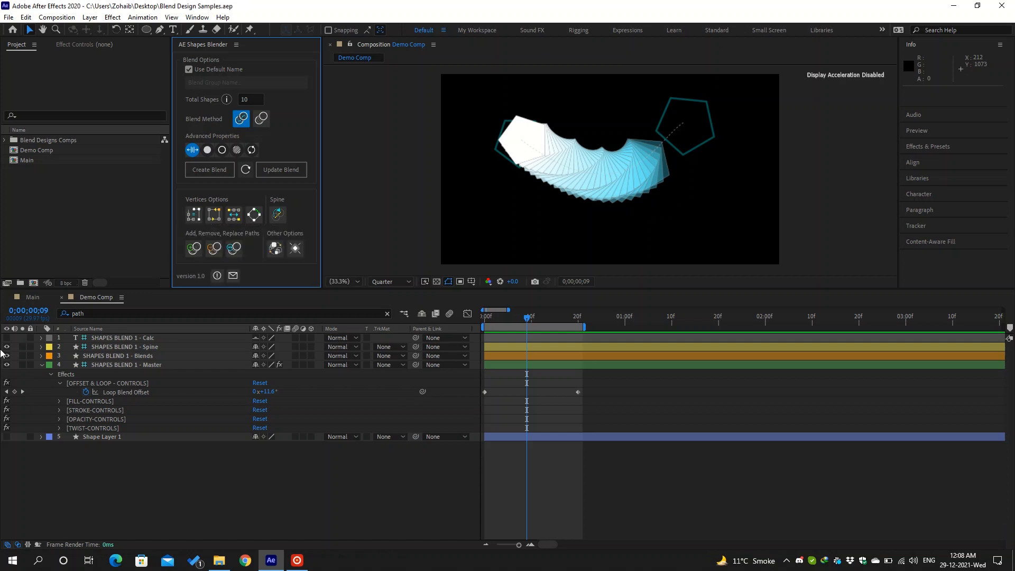
Step: Hide the visible SHAPES BLEND 1 layers and draw a circle about 345 px wide in the left half of the composition
left_click(41, 364)
left_click_drag(7, 355, 7, 364)
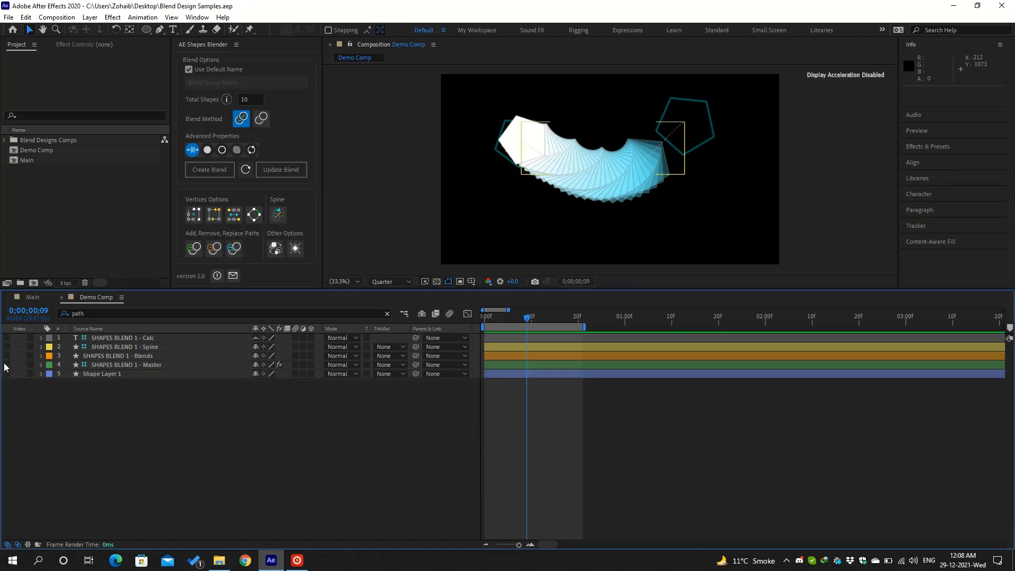
left_click(146, 31)
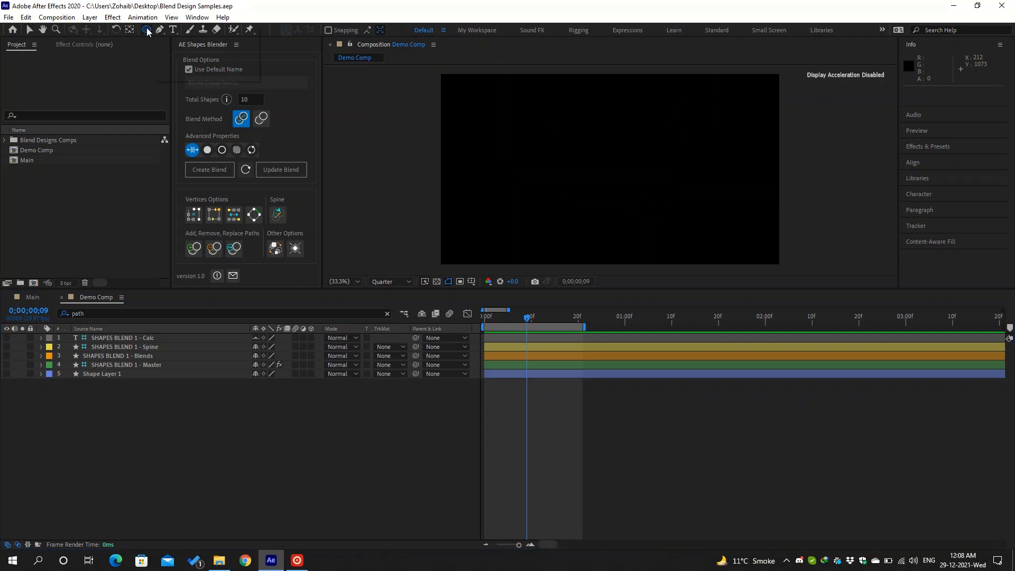
left_click_drag(494, 137, 555, 197)
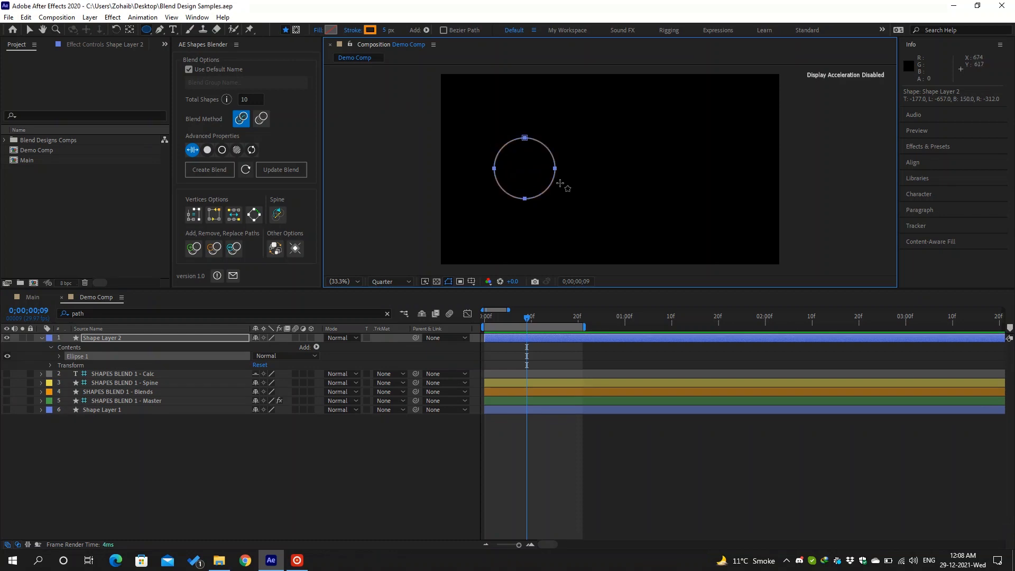
Step: Draw a second circle about 550 px in diameter near the composition's right edge, within Shape Layer 2
left_click(58, 356)
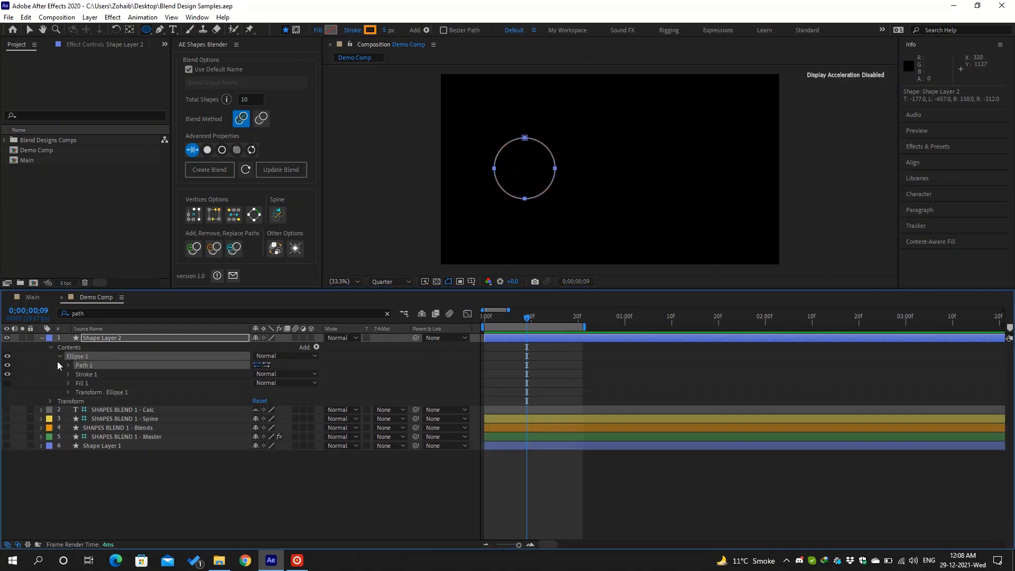
left_click(68, 365)
left_click(68, 365)
left_click_drag(680, 123, 764, 219)
Step: Add extra vertices around the larger circle with the Pen tool and reshape its lower-left edge
key("g")
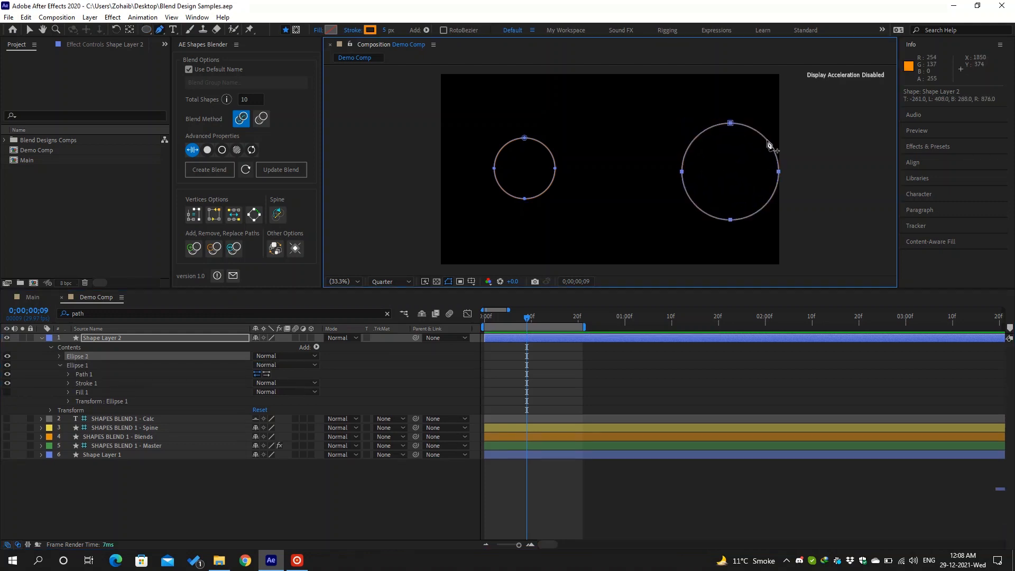
left_click(696, 136)
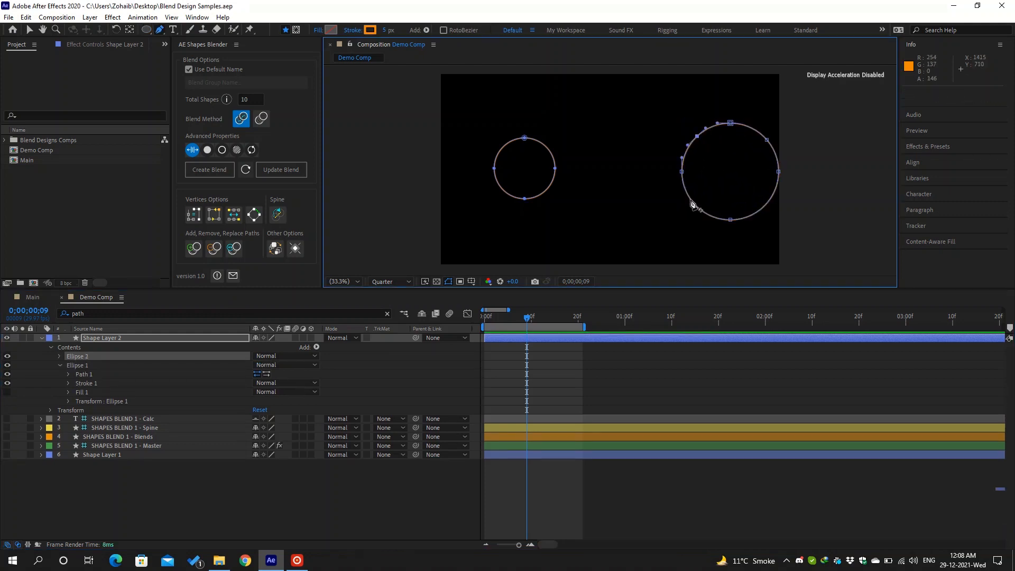
left_click(689, 199)
left_click(737, 219)
left_click_drag(731, 219, 678, 180)
key("v")
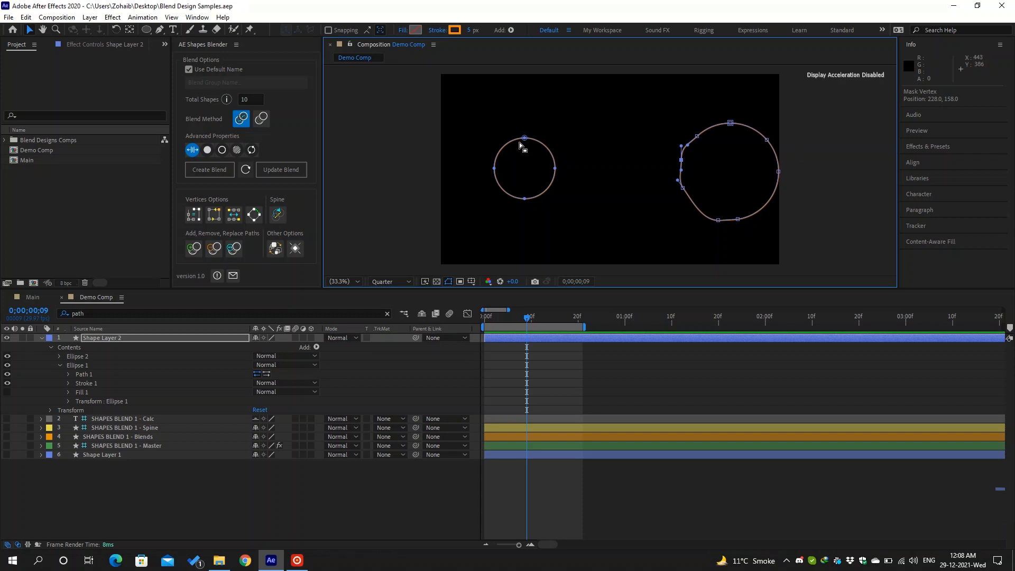
Step: Filter Shape Layer 2 by "path" and equalize the vertex counts of the Ellipse 1 and Ellipse 2 paths
left_click(147, 334)
key("ctrl+f")
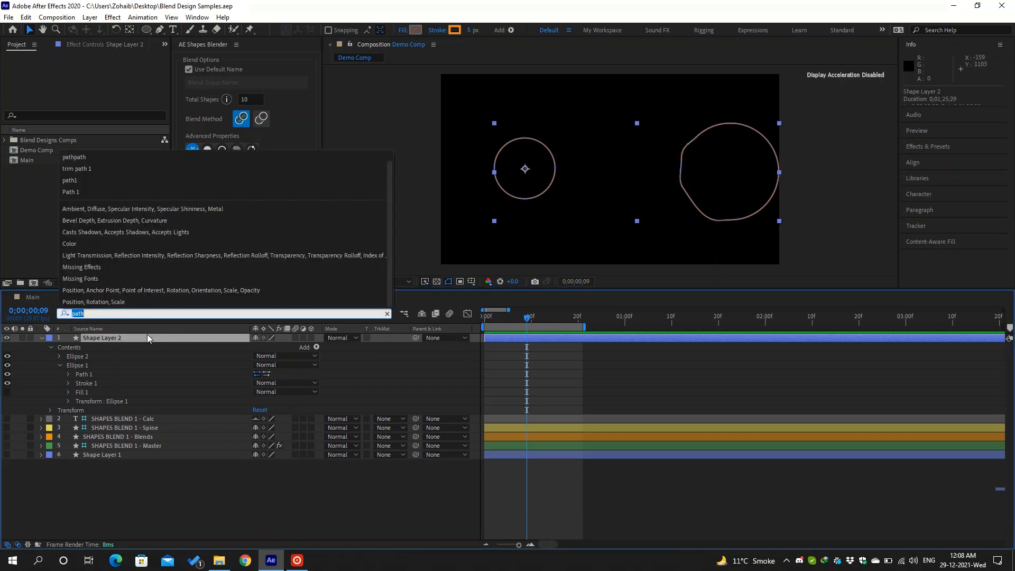
key("Return")
left_click(115, 375)
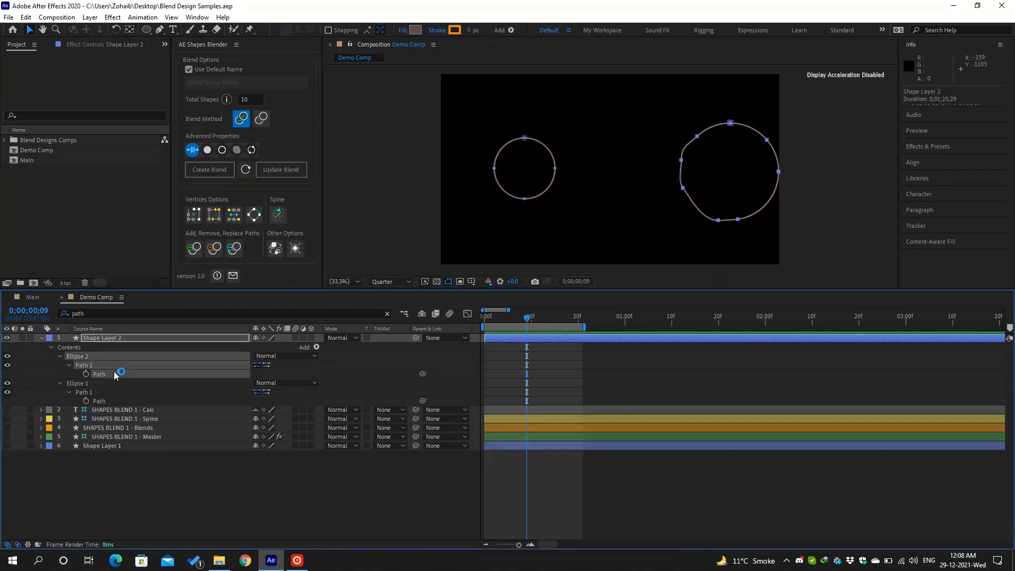
left_click(115, 401, "shift")
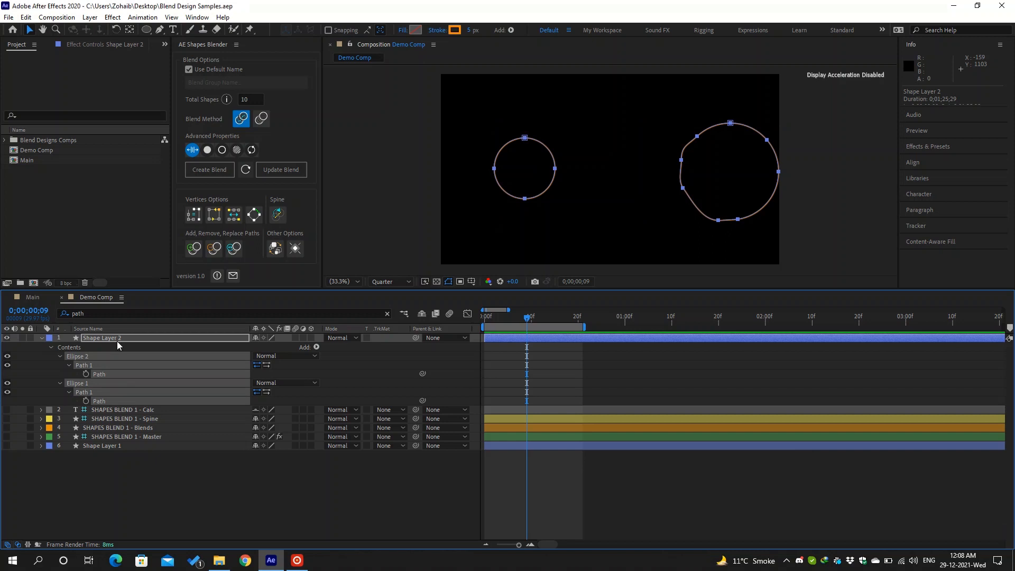
left_click(193, 218)
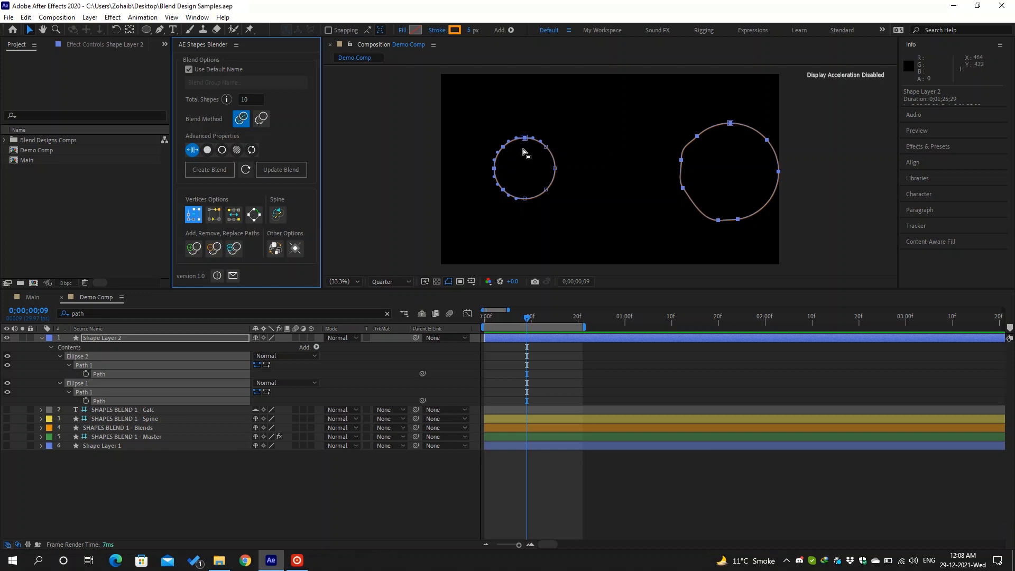
scroll(520, 158, "up", 2)
scroll(520, 157, "down", 1)
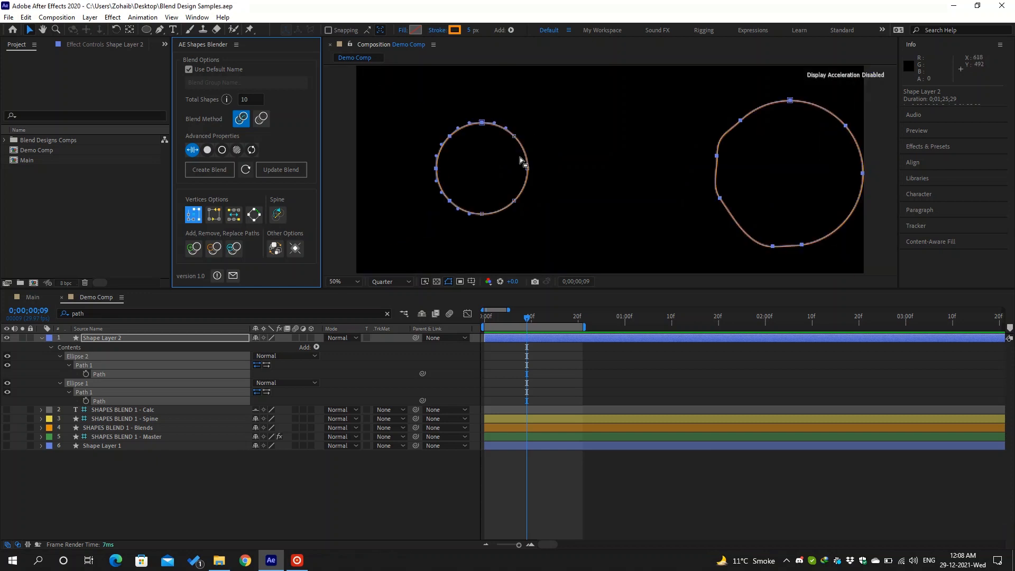
Step: Undo the last vertex match and match the Ellipse 1 and Ellipse 2 paths again, reducing both to four vertices
left_click(192, 382)
left_click(143, 375)
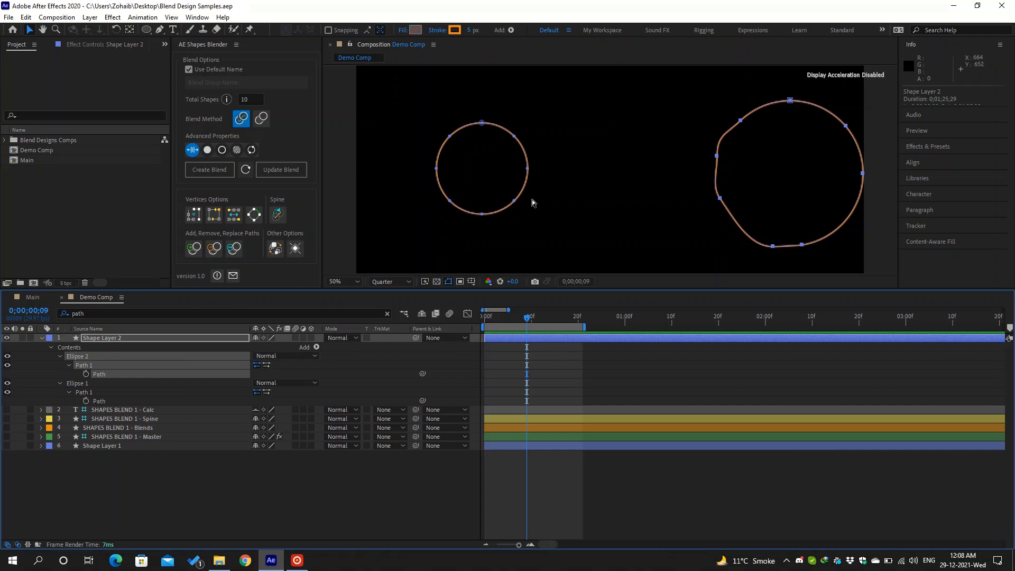
key("ctrl+z")
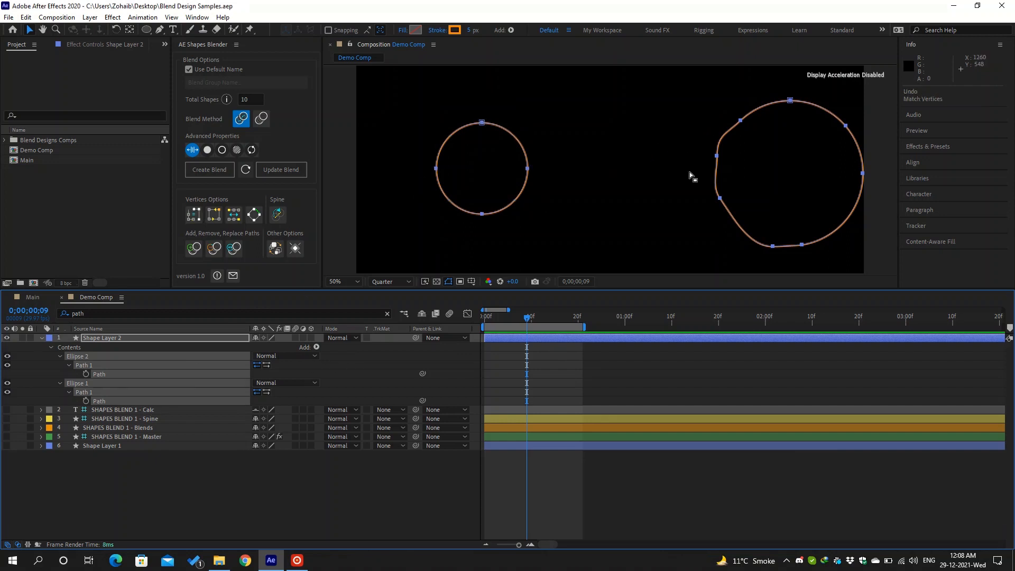
left_click_drag(729, 151, 713, 154)
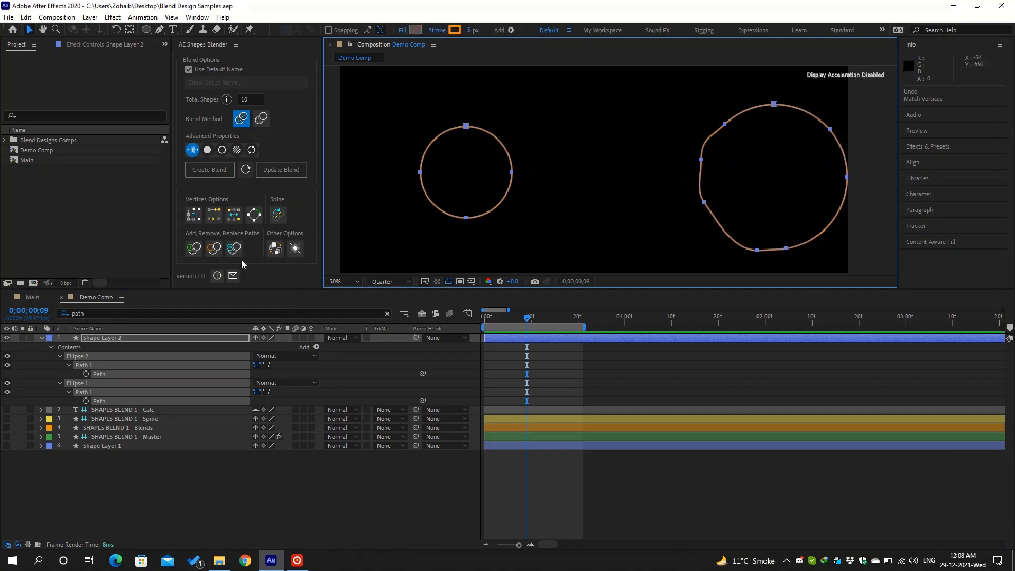
left_click(194, 215)
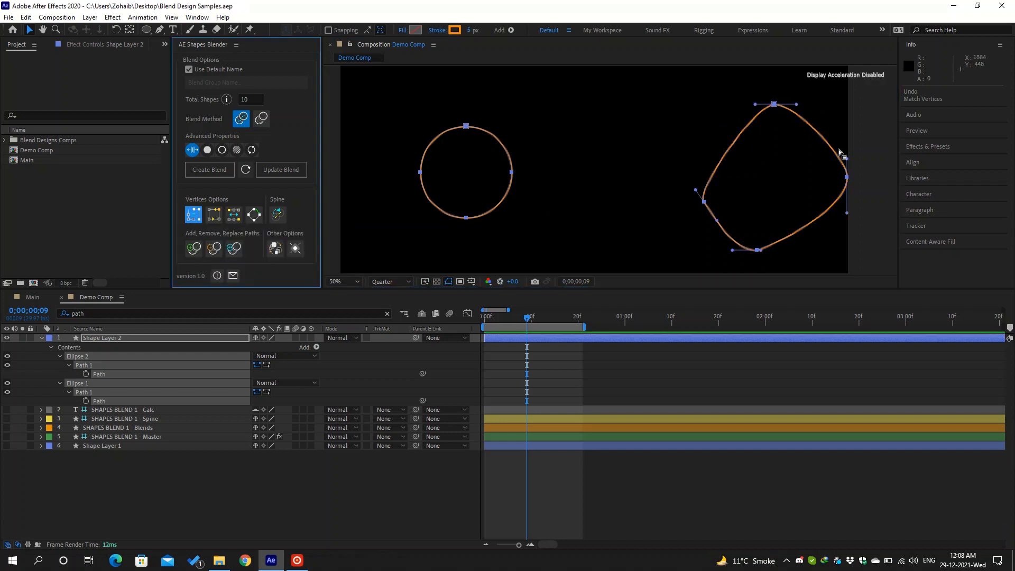
left_click_drag(821, 149, 803, 149)
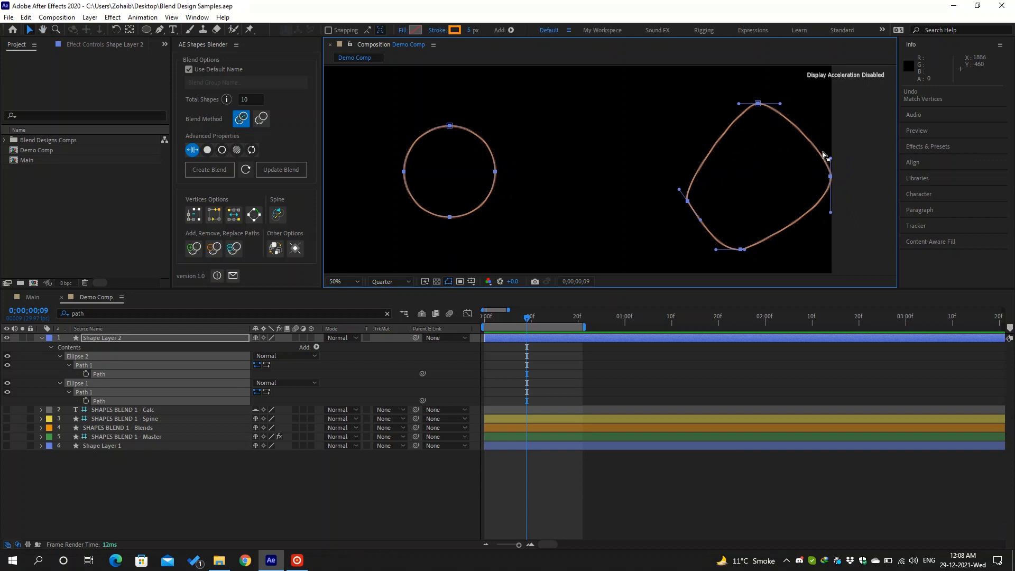
Step: Shift the first vertex of the larger Ellipse 2 path repeatedly around the shape
left_click_drag(828, 159, 830, 158)
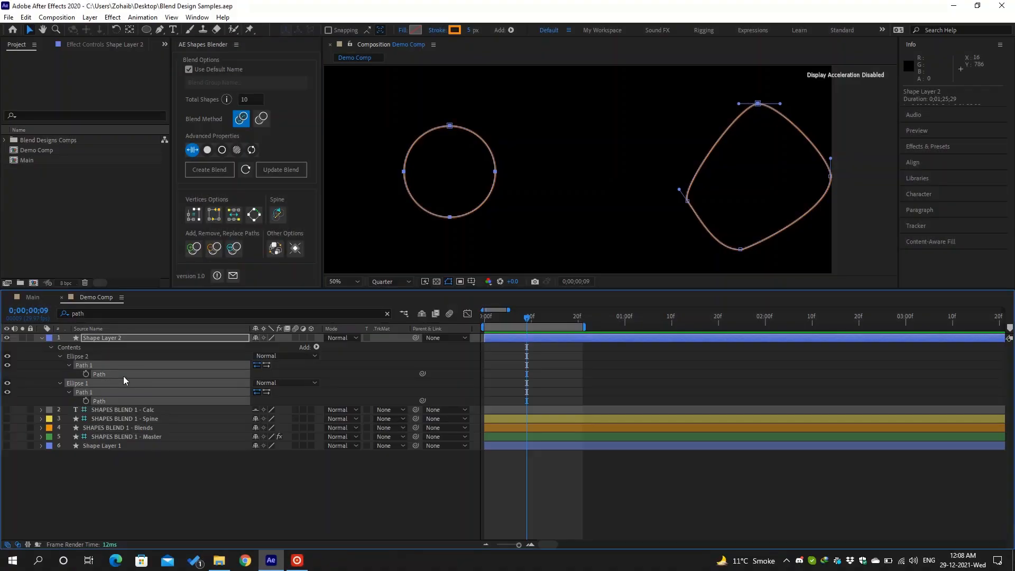
left_click(127, 355, "ctrl")
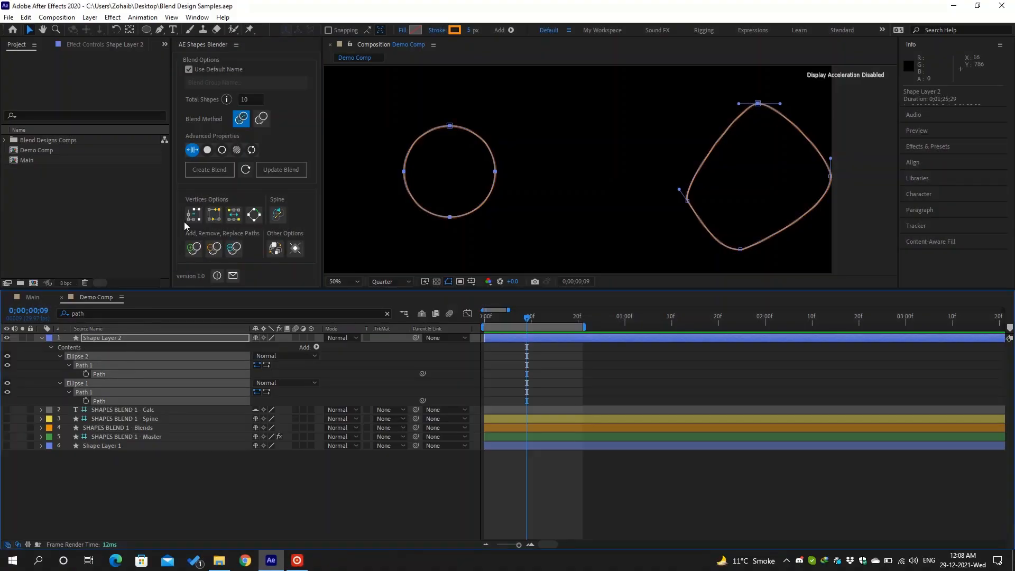
left_click(214, 214)
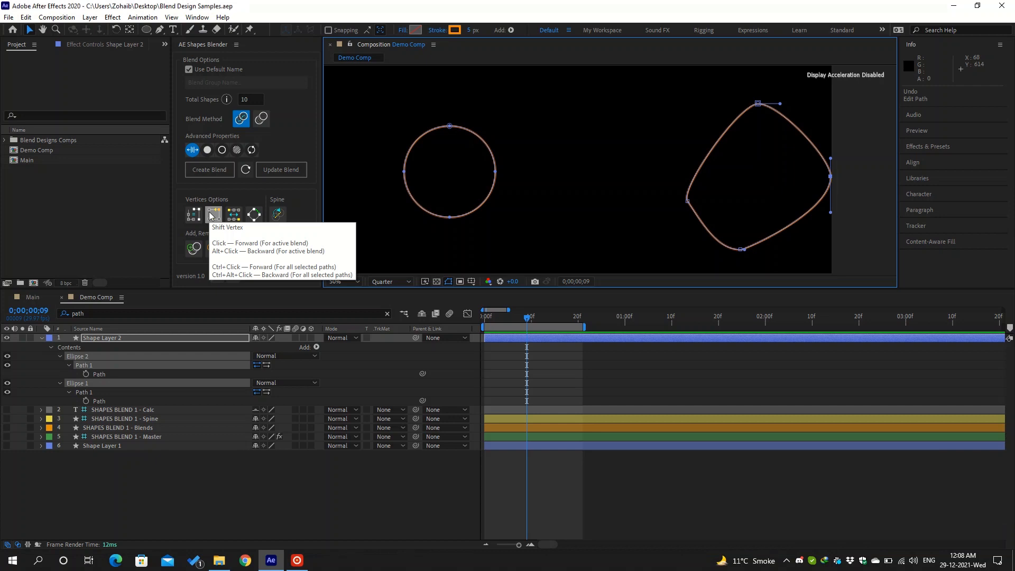
left_click(758, 105)
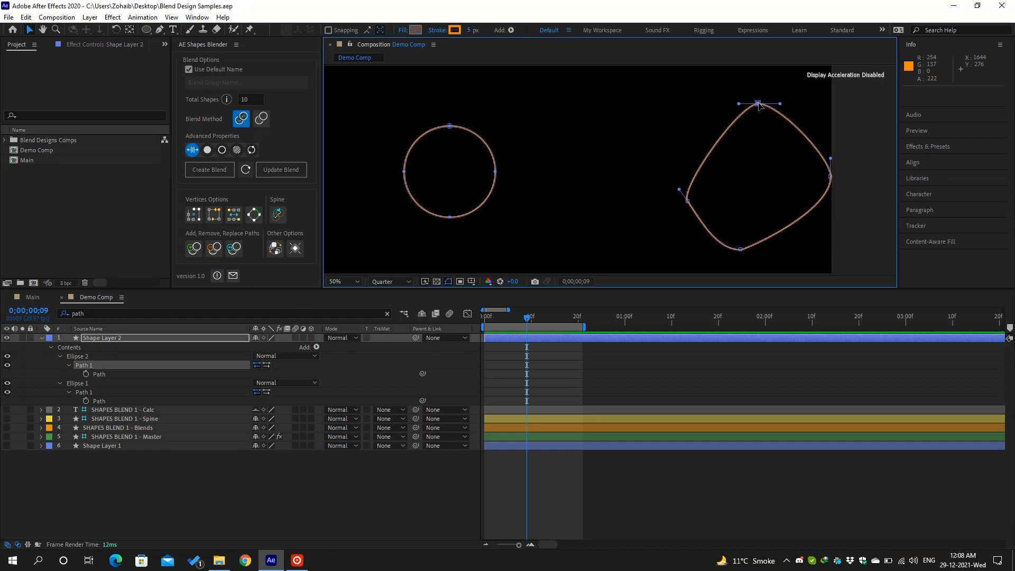
left_click(214, 217)
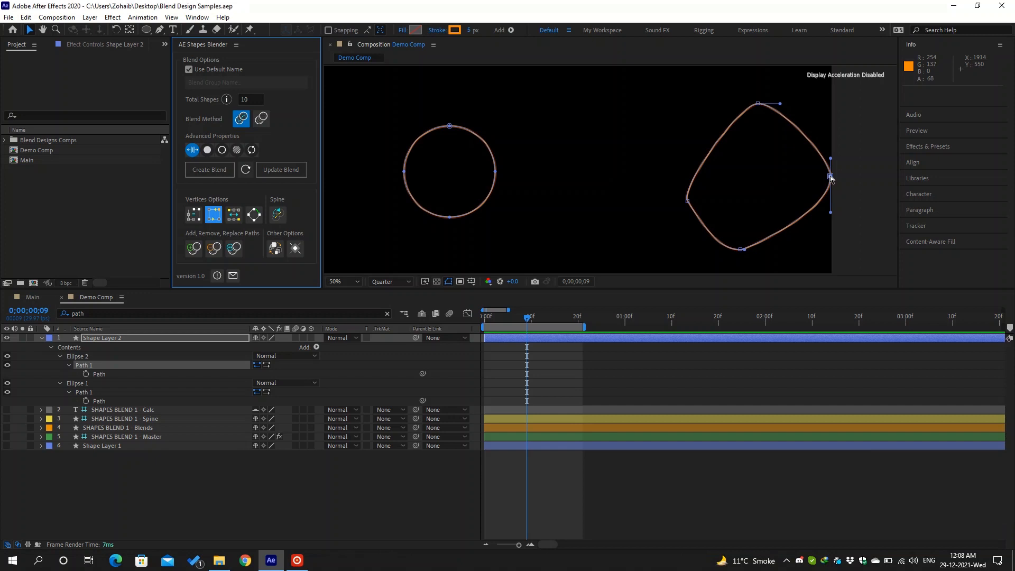
left_click(214, 219)
left_click(214, 219)
left_click(214, 219)
left_click(215, 219)
Step: Select the Ellipse 1 and Ellipse 2 paths together and shift the first vertex of both forward
left_click(132, 390, "shift")
left_click(122, 374, "shift")
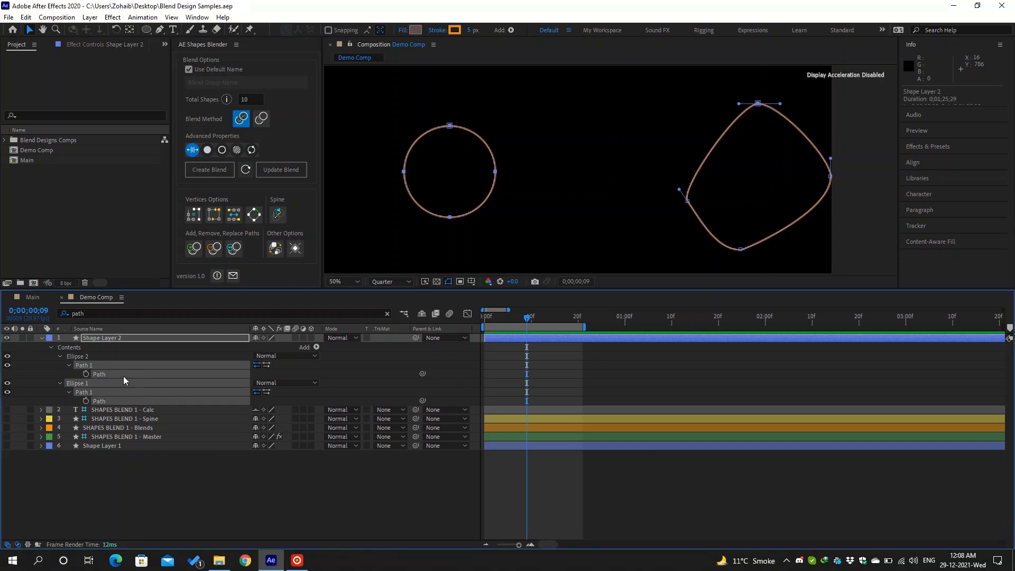
left_click(220, 216)
left_click(220, 217)
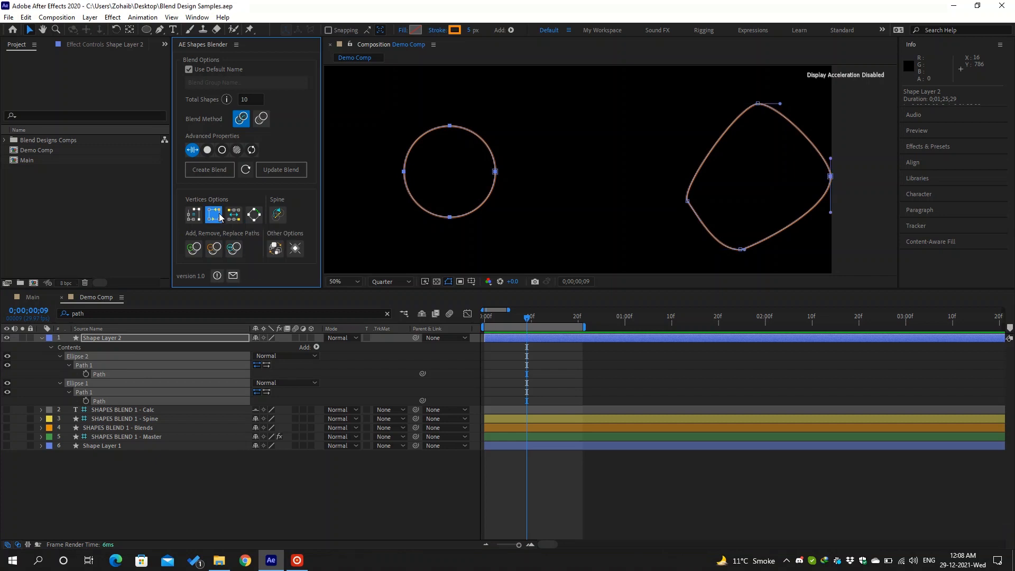
left_click(219, 217)
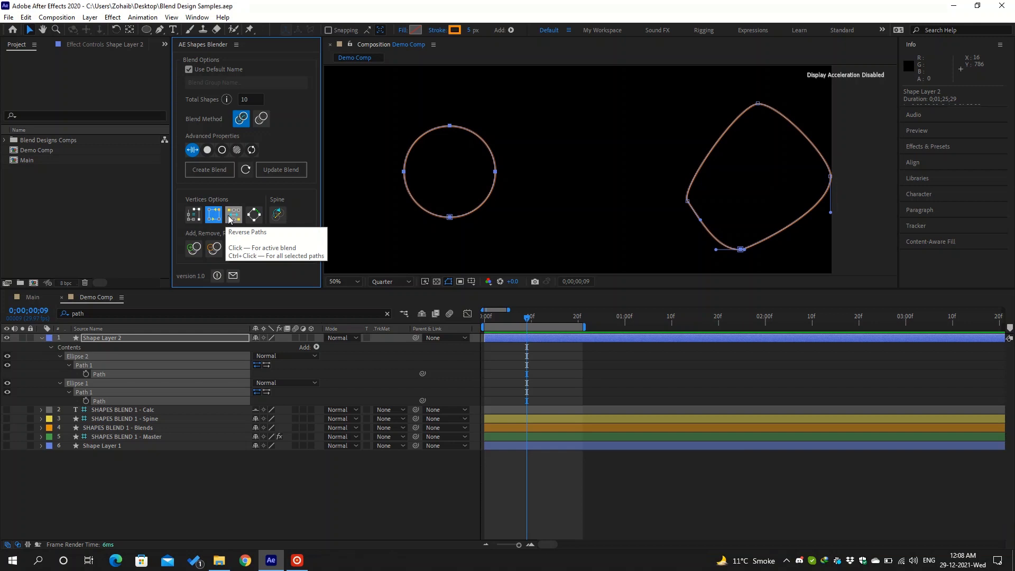
Step: Reverse both selected ellipse paths, and try opening and closing them
left_click(231, 220)
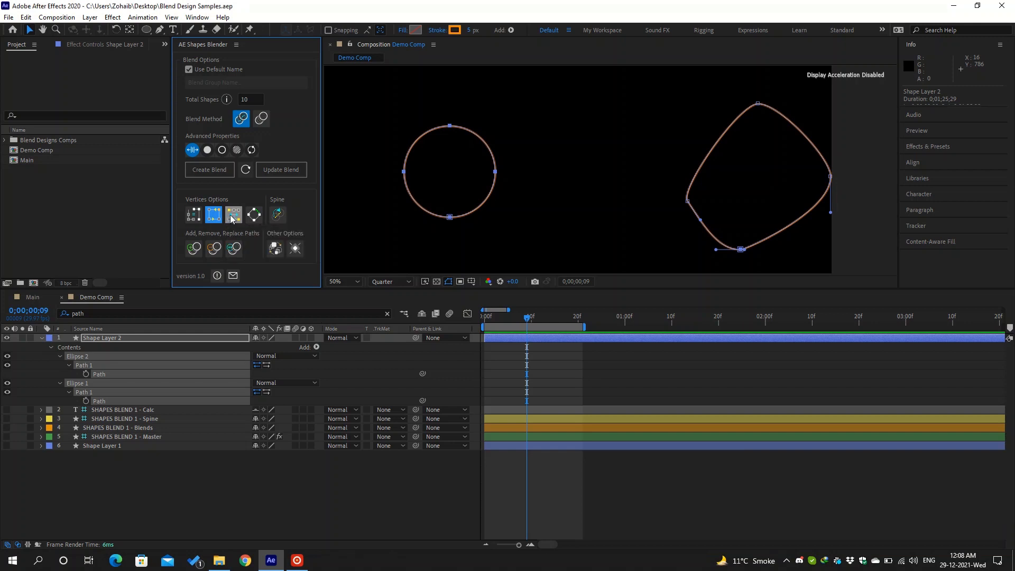
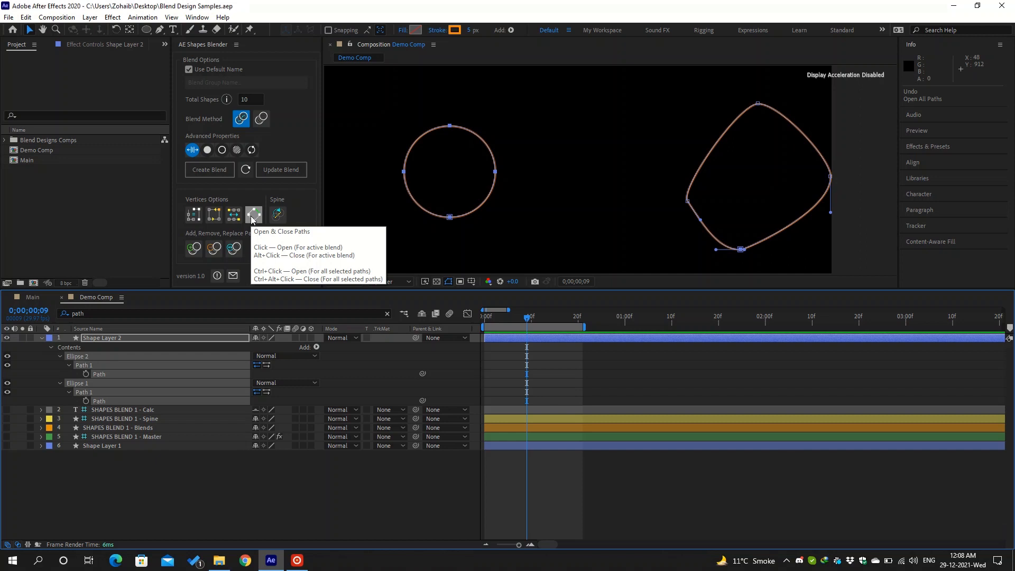
left_click(253, 214)
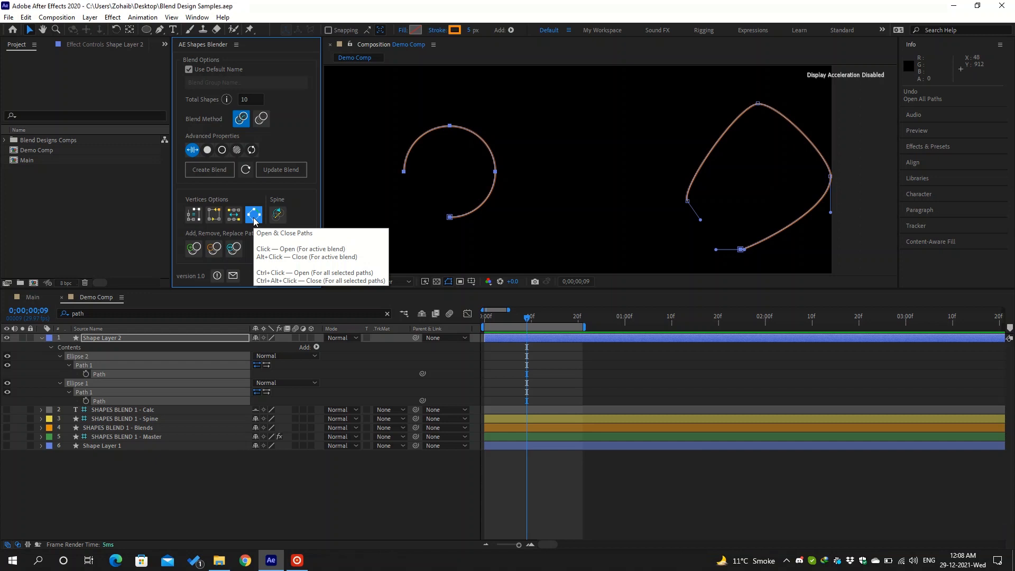
left_click(254, 219, "ctrl+alt")
left_click(254, 219, "ctrl")
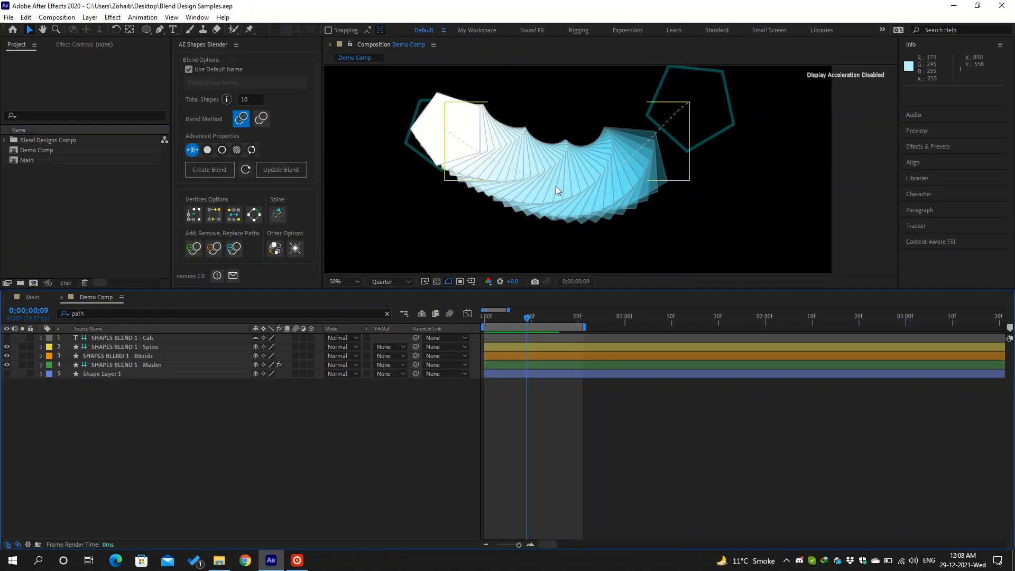
Step: Bend the SHAPES BLEND 1 - Spine curve by pulling the handle of its upper-right end vertex downward
scroll(556, 186, "down", 1)
left_click_drag(683, 142, 672, 148)
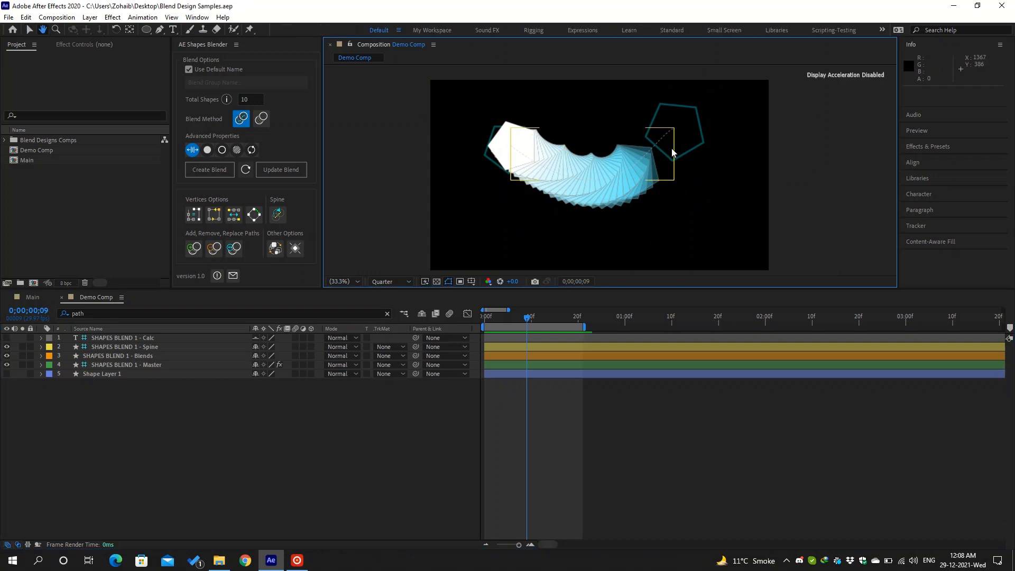
left_click(204, 346)
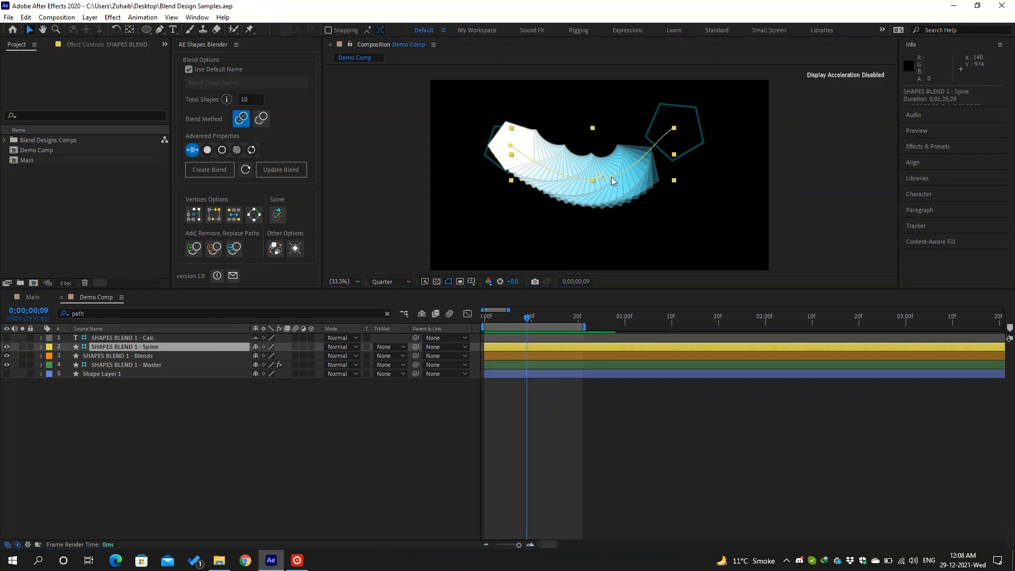
left_click(634, 160)
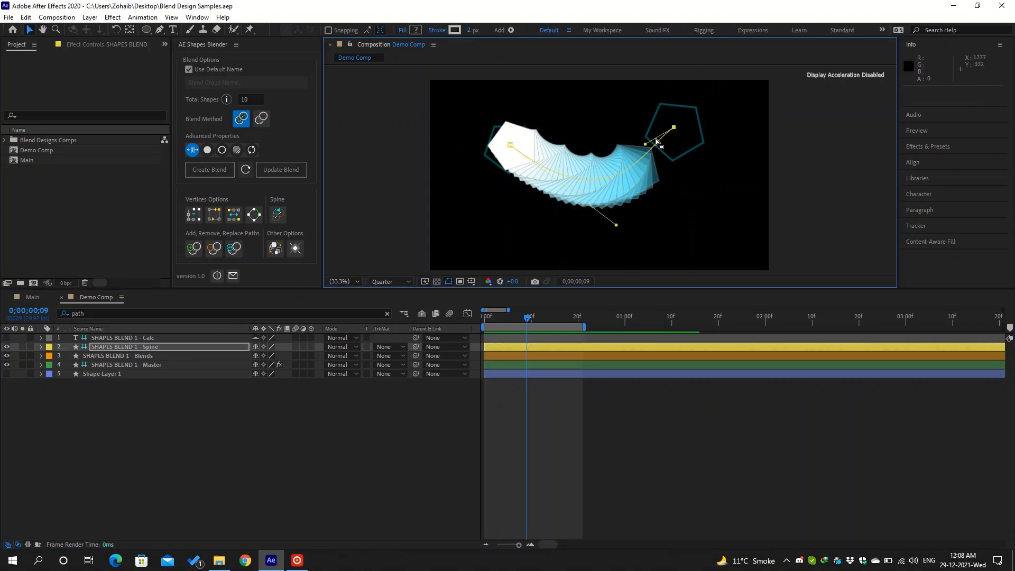
left_click_drag(655, 140, 666, 167)
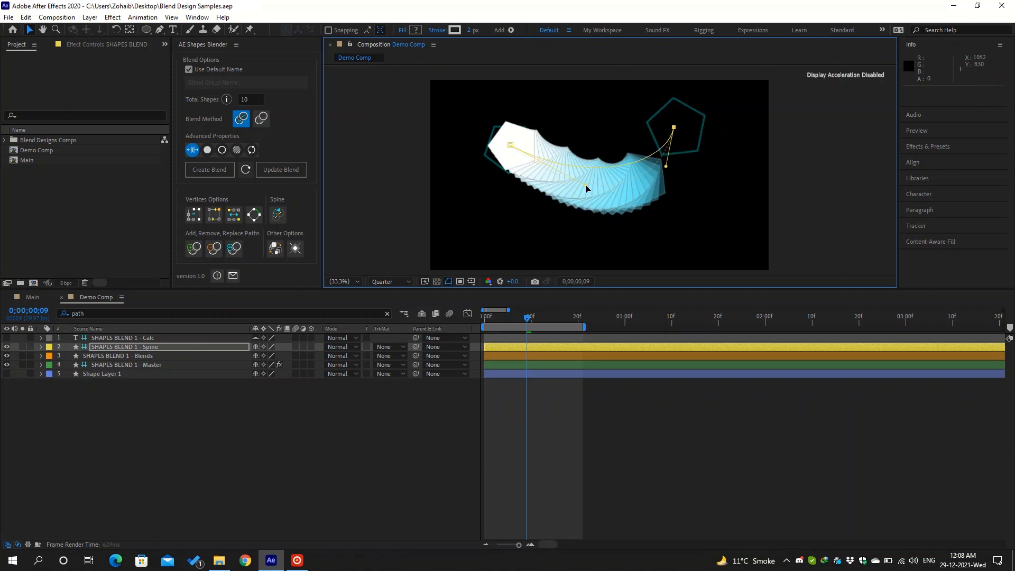
left_click(227, 448)
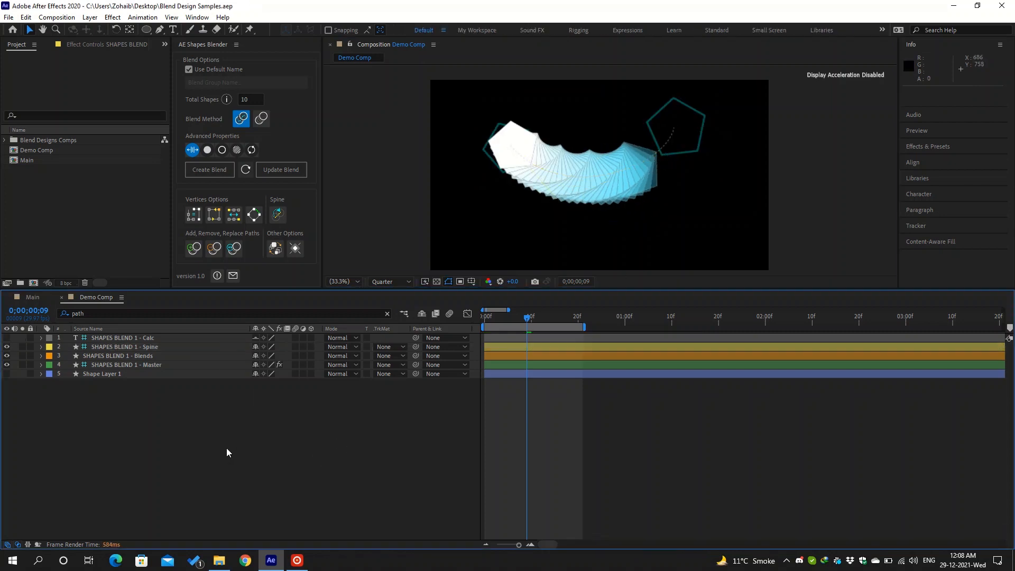
Step: Add a new shape layer and draw an open S-shaped four-point curve across the composition with the Pen tool
right_click(226, 448)
mouse_move(292, 321)
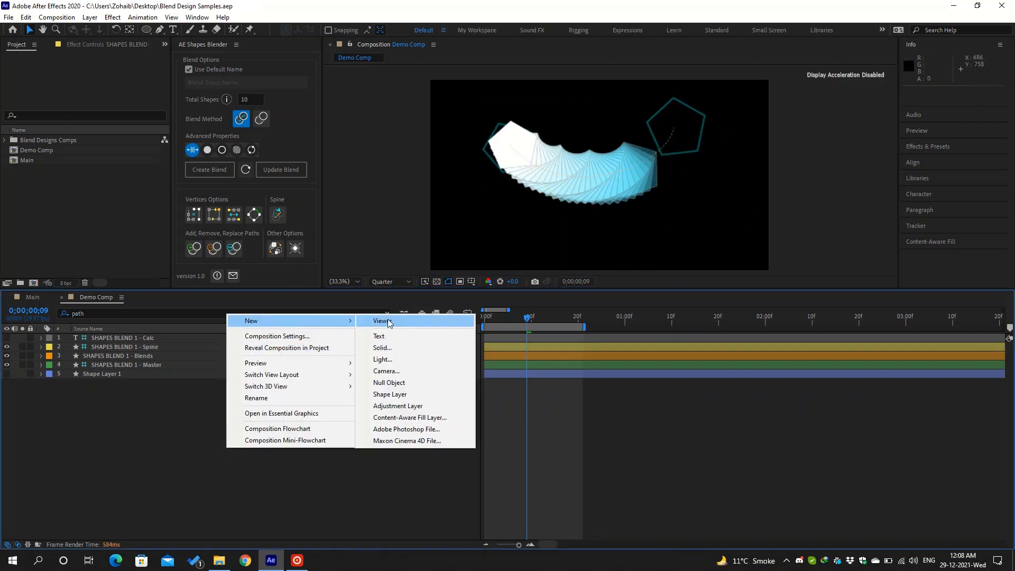
left_click(398, 395)
left_click(159, 30)
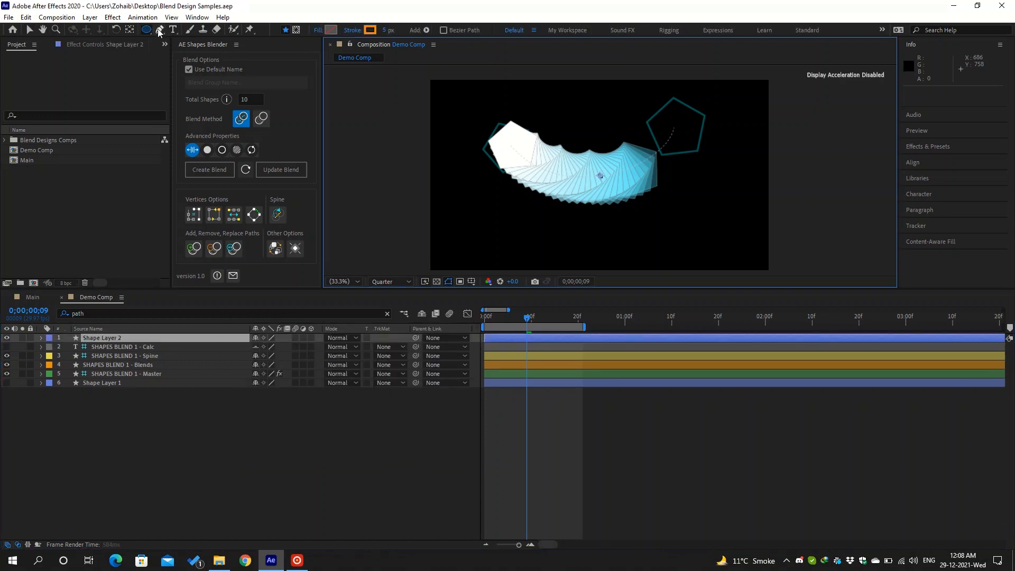
left_click_drag(496, 120, 521, 115)
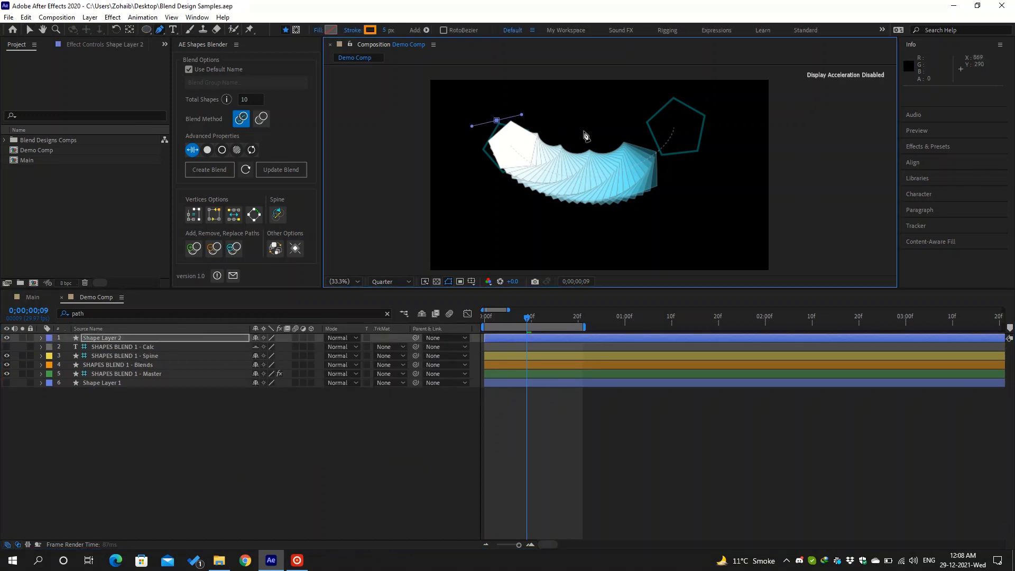
left_click_drag(586, 137, 594, 170)
left_click_drag(628, 226, 672, 223)
left_click_drag(727, 205, 753, 169)
Step: Filter Shape Layer 2 by "path" and replace the spine of SHAPES BLEND 1 - Blends with its curve
left_click(174, 335)
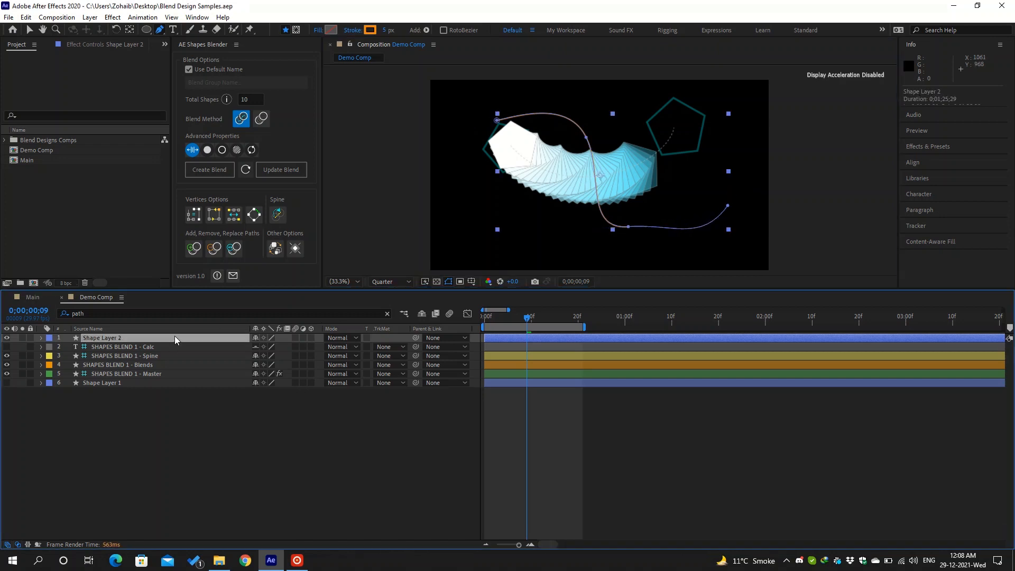
key("ctrl+f")
type("path")
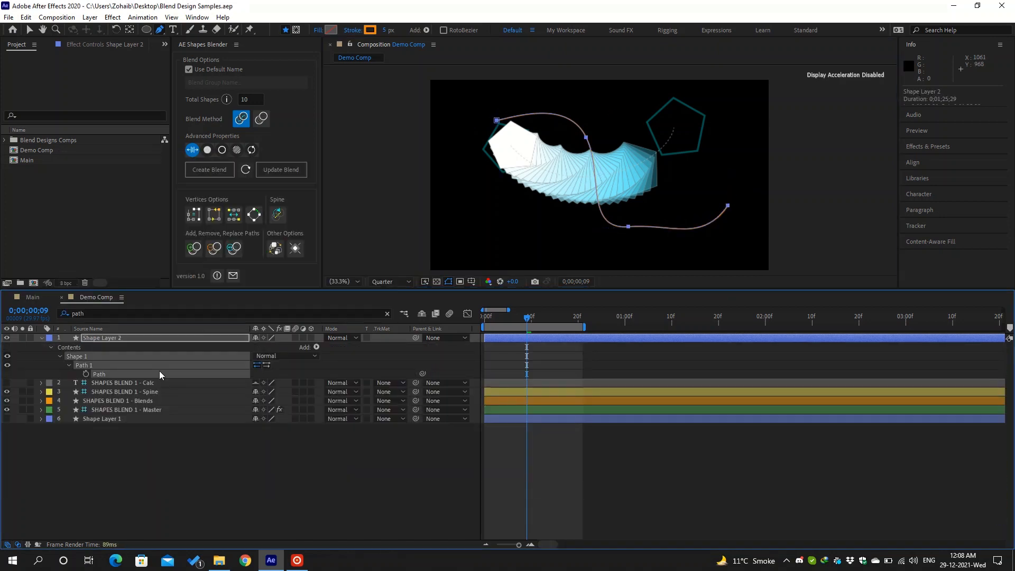
left_click(151, 401, "ctrl")
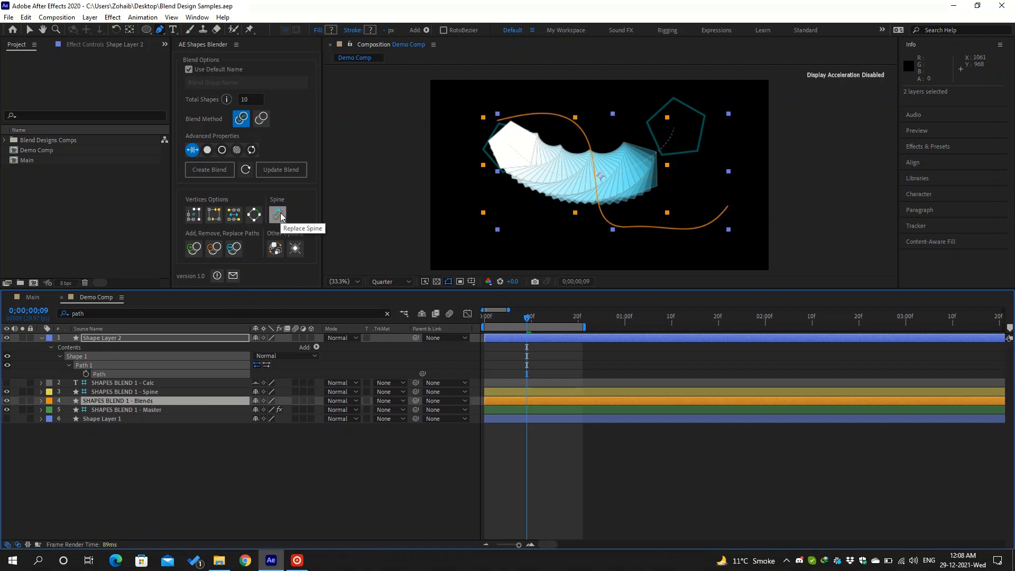
left_click(279, 213)
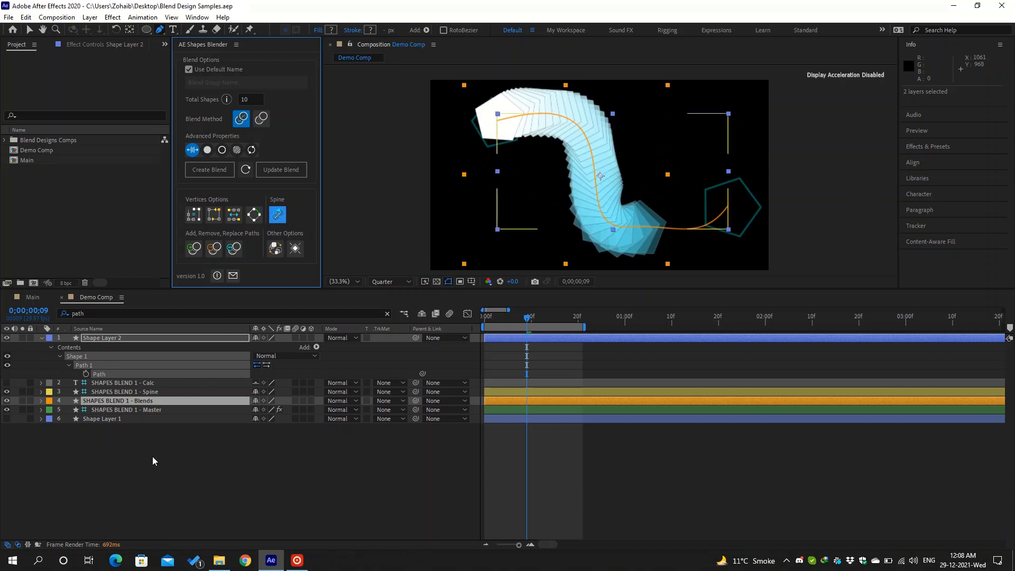
Step: Reshape the SHAPES BLEND 1 - Spine curve by moving its start vertex down and outward and repositioning its middle vertices
left_click(154, 392)
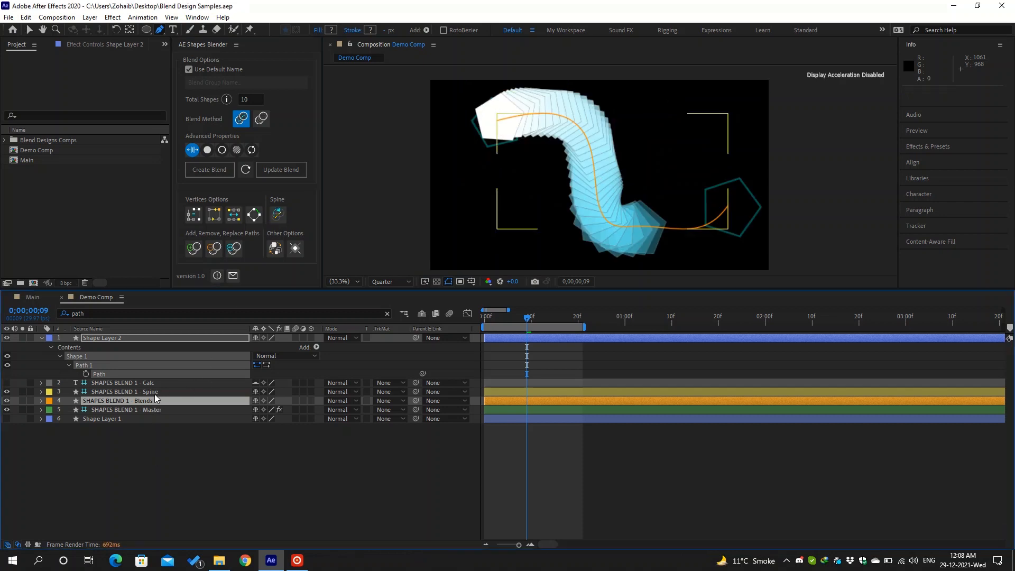
key("v")
left_click(496, 121)
mouse_move(496, 120)
left_mouse_down()
mouse_move(469, 143)
mouse_move(499, 123)
left_mouse_up()
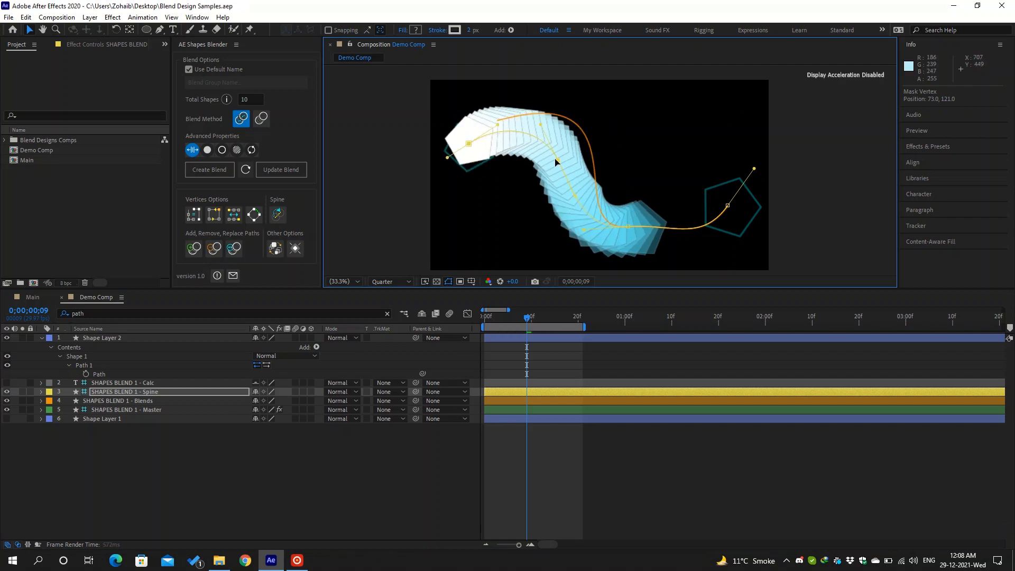
left_click_drag(557, 161, 557, 174)
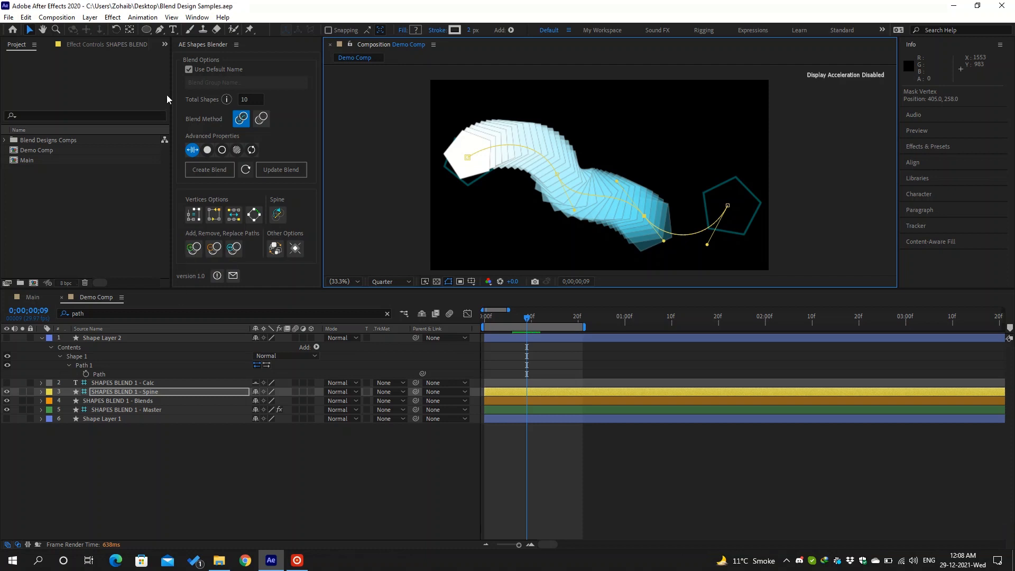
Step: Draw a circle about 225 px in diameter above the blend's end pentagon on a new shape layer and select its Path property
left_click(147, 30)
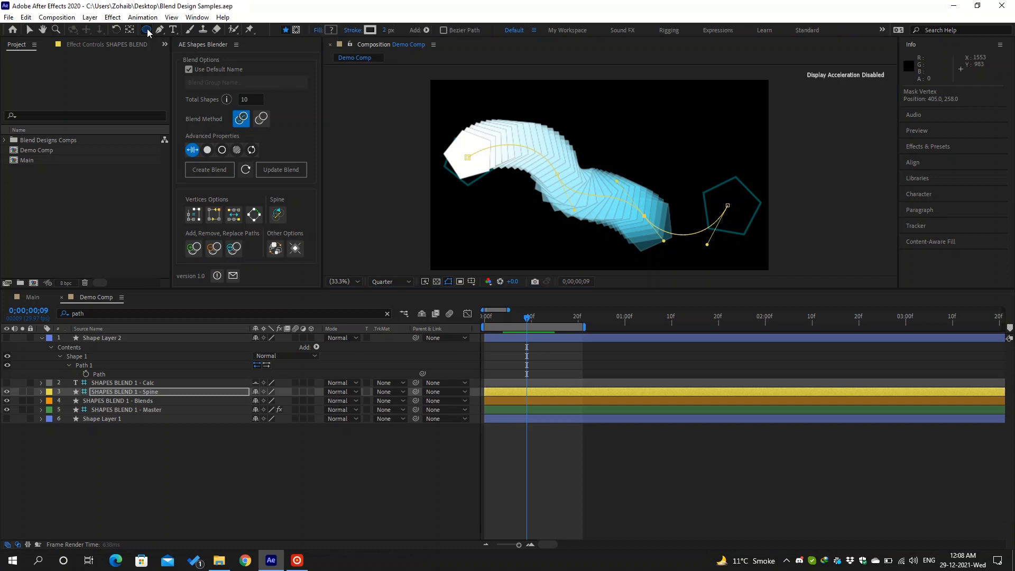
left_click(681, 131)
left_click_drag(680, 131, 720, 170)
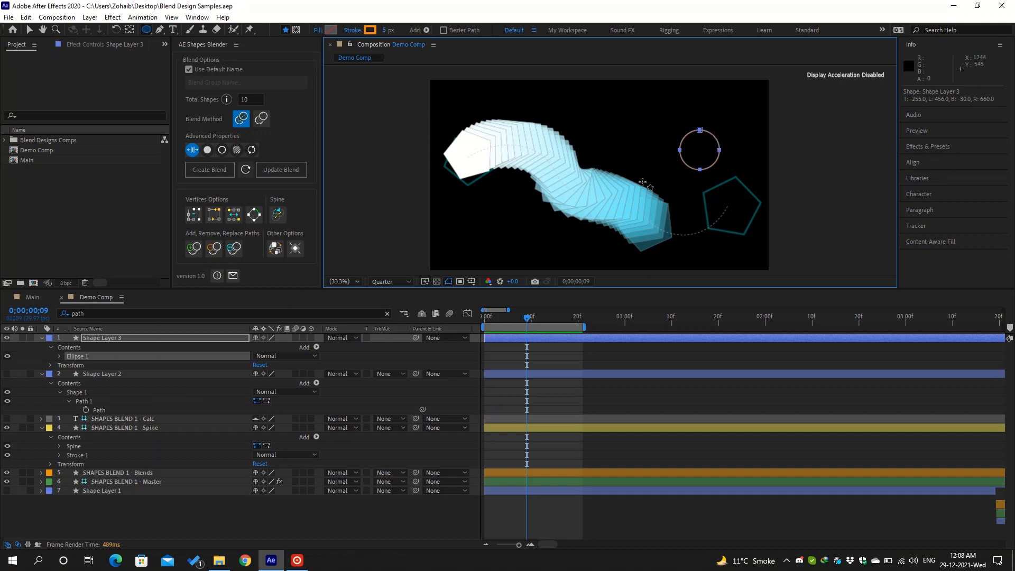
left_click(60, 356)
left_click(68, 366)
left_click(124, 374)
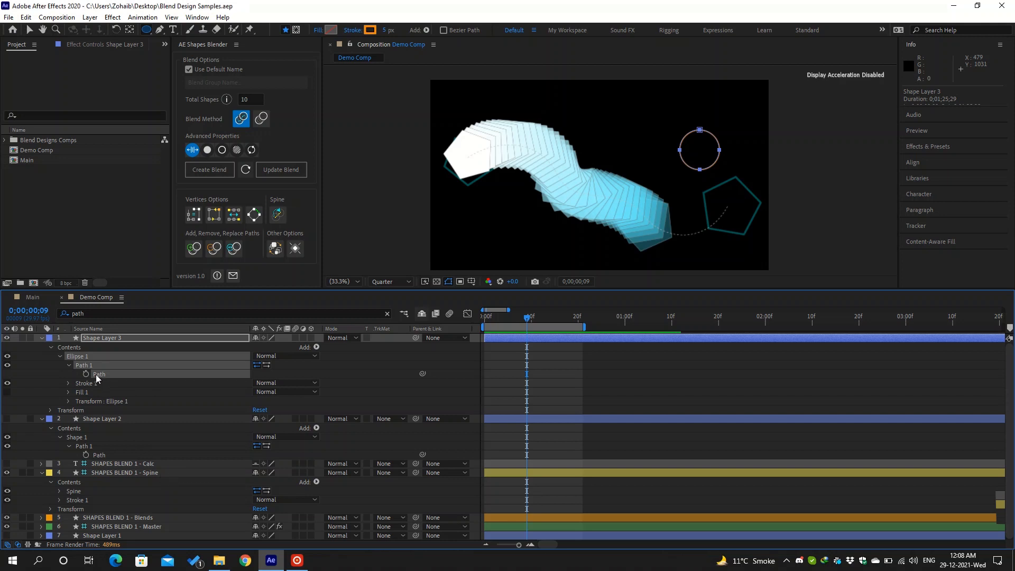
Step: Add the Shape Layer 3 circle path to SHAPES BLEND 1, matching the number of vertices across all its paths
left_click(144, 474, "ctrl")
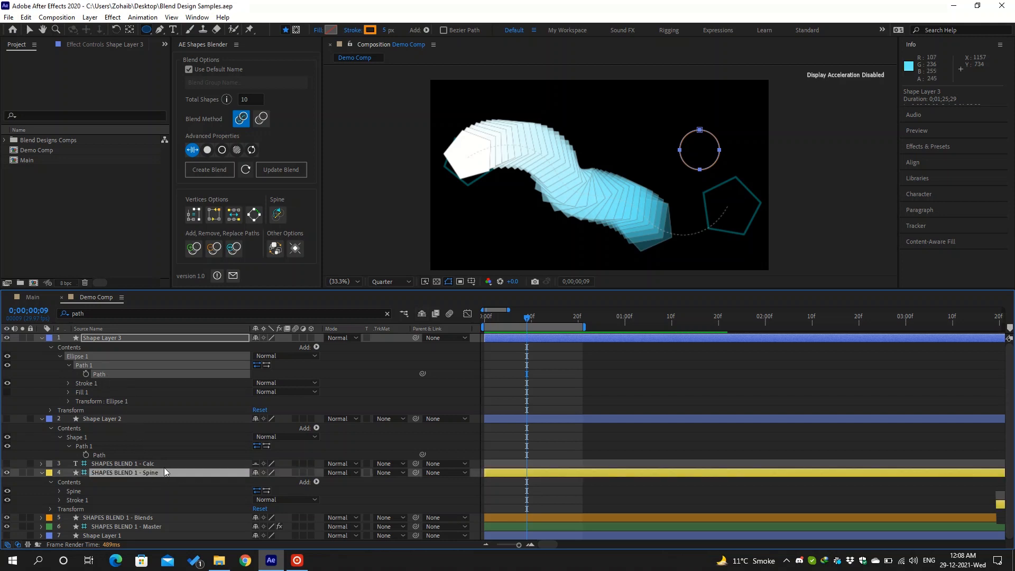
left_click(194, 249)
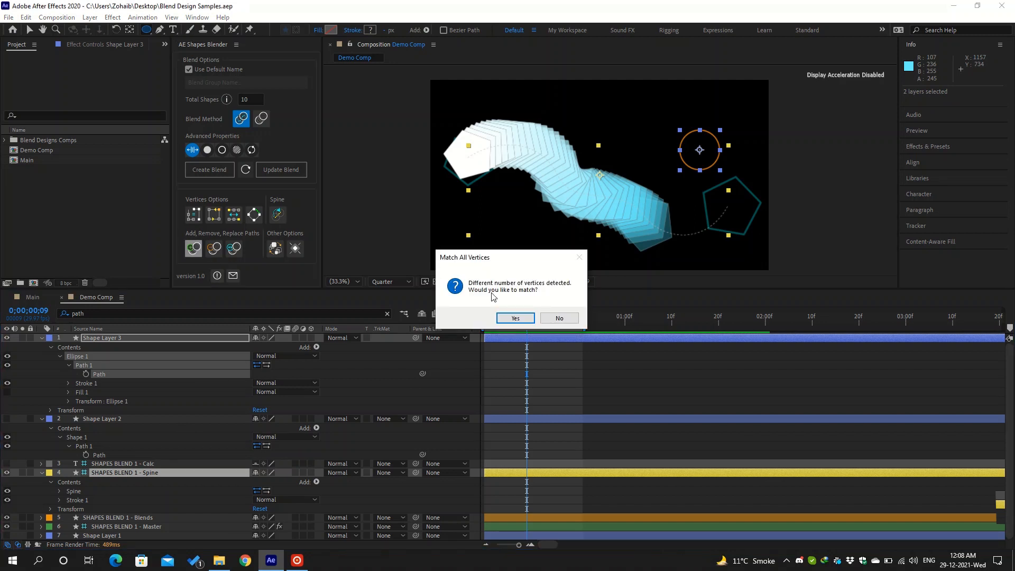
left_click(516, 319)
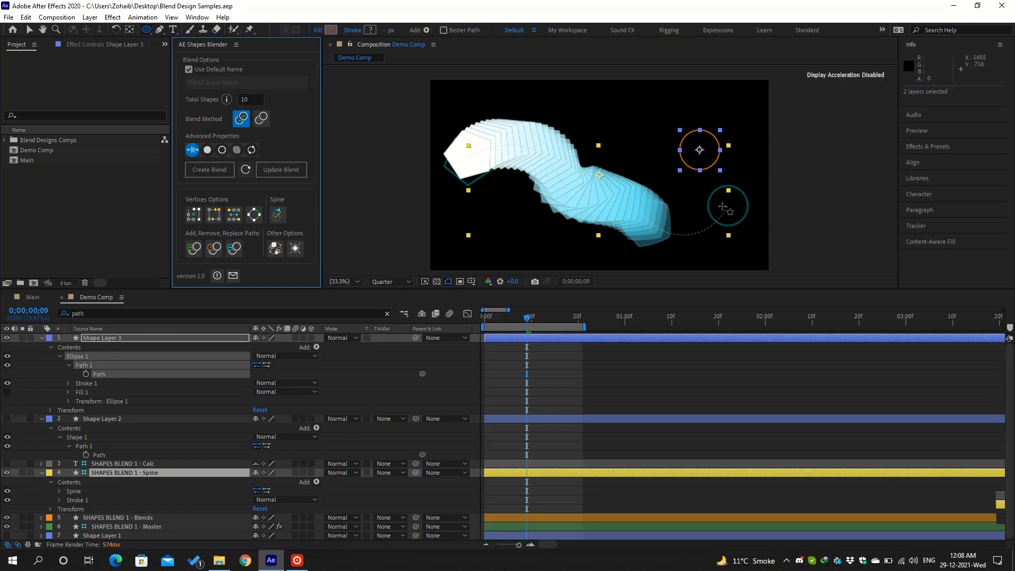
Step: Reorder Group-Master of SHAPES BLEND 1 - Master so that Shape 3 sits between Shape 2 and Shape 1
left_click(158, 526)
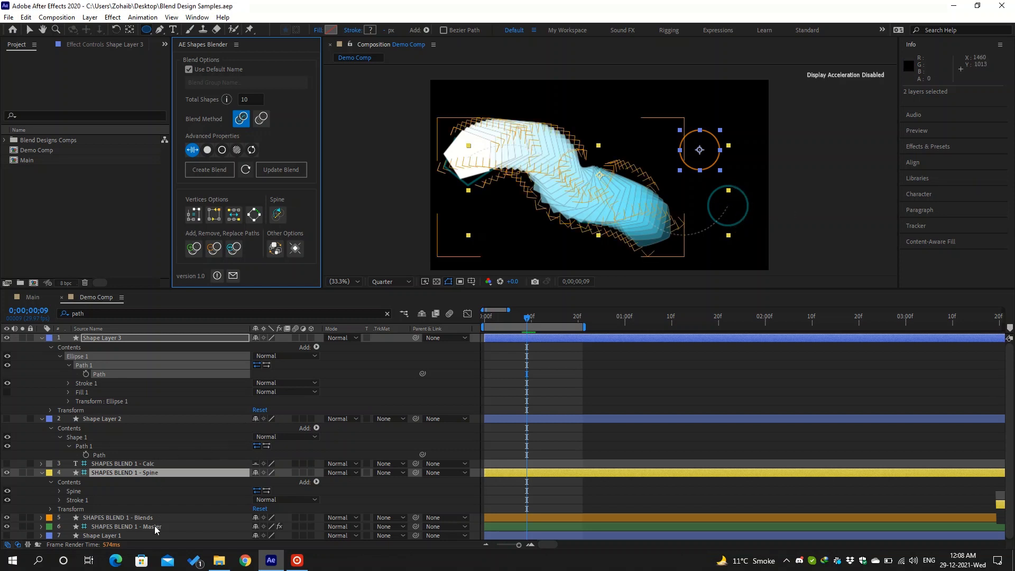
key("v")
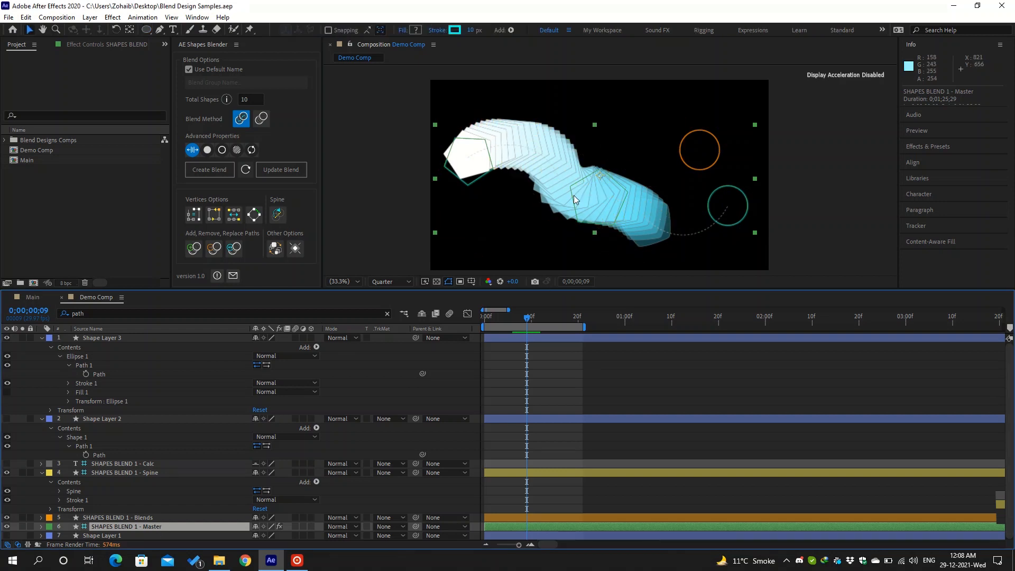
left_click(41, 525)
scroll(49, 480, "down", 3)
left_click(52, 455)
scroll(119, 483, "down", 1)
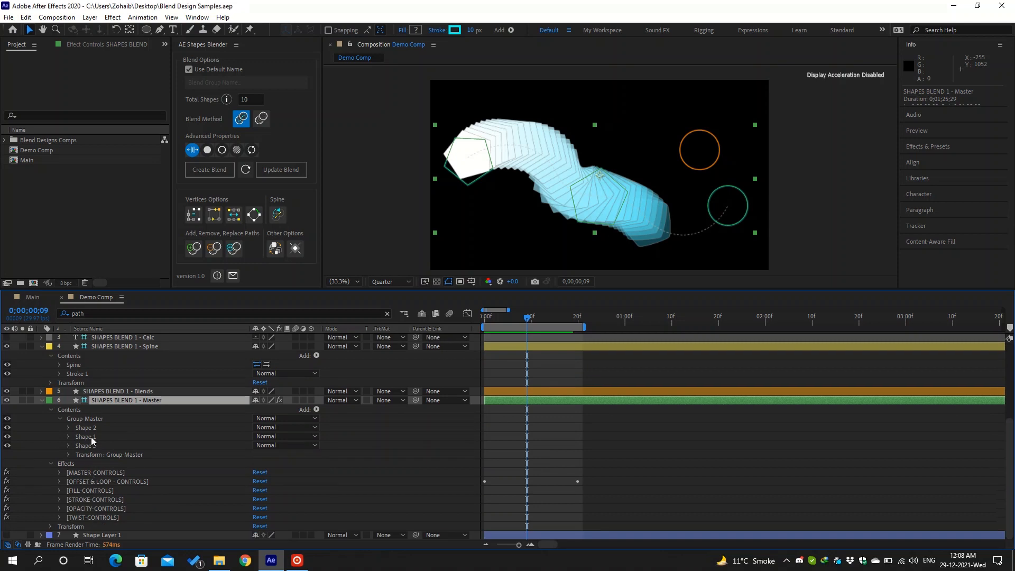
left_click(97, 426)
left_click(103, 437)
left_click_drag(100, 445, 97, 432)
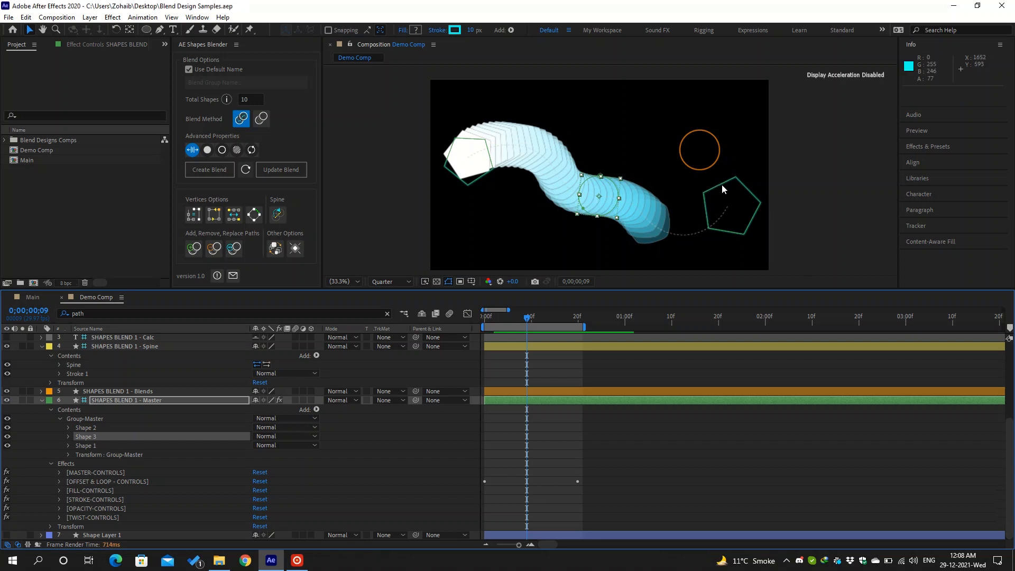
Step: Scale the blend's middle circle path down to about 44% around its center
left_click(615, 189)
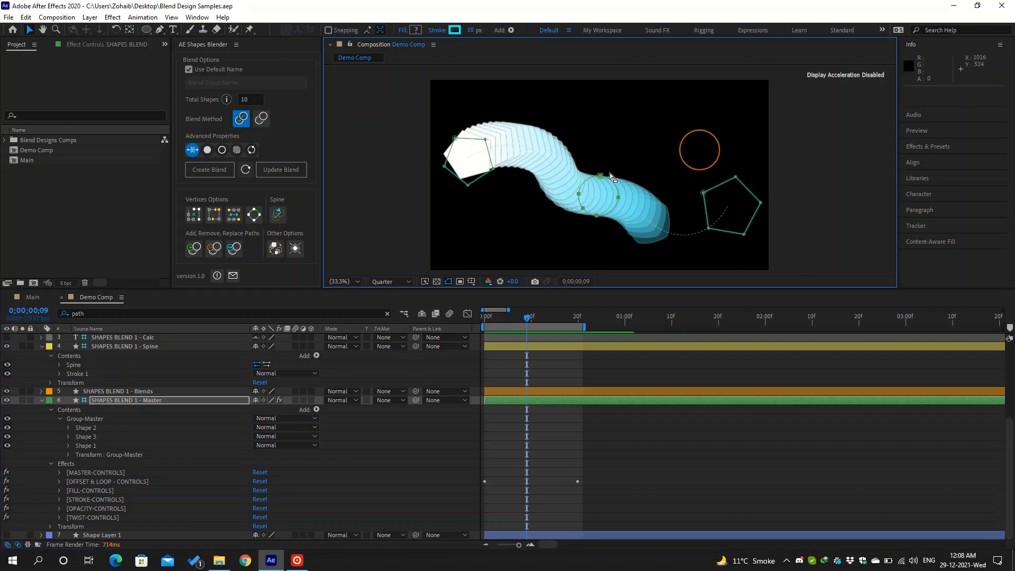
left_click(614, 176)
left_click_drag(618, 174, 608, 183)
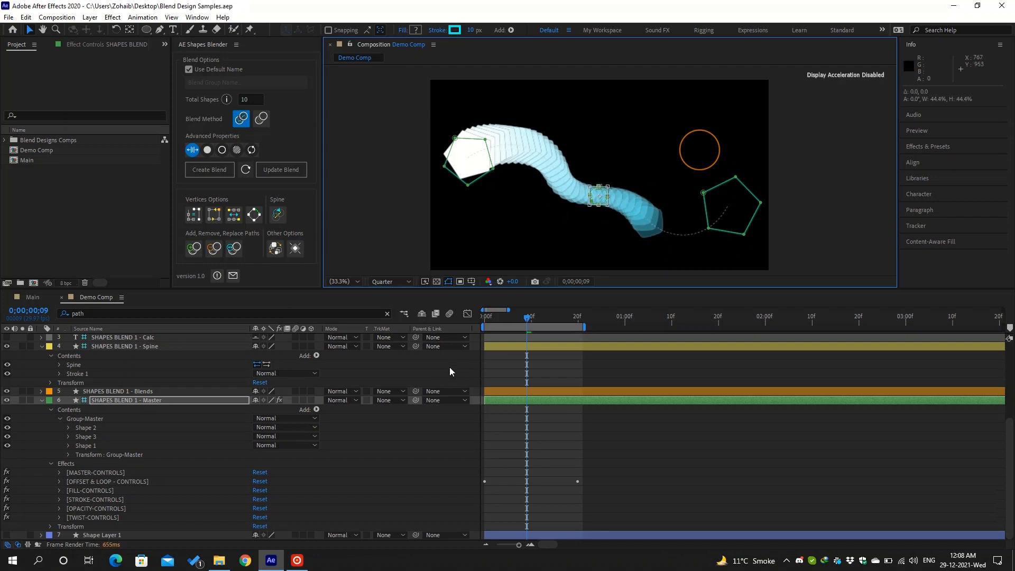
Step: In the Spine-Controls of SHAPES BLEND 1 - Master, try several Stretch - Right / Left values and leave it at -29
left_click(159, 400)
left_click(92, 42)
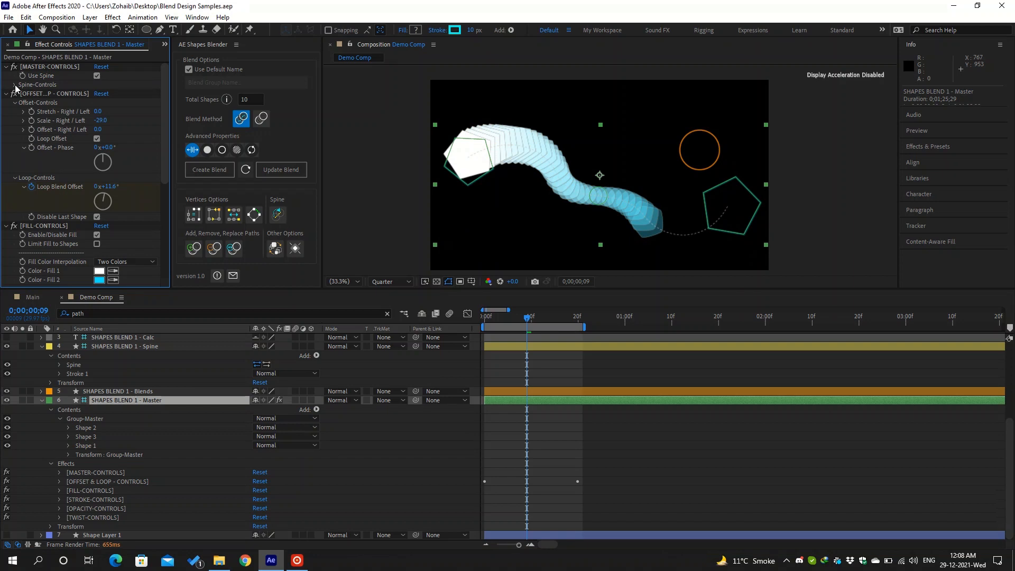
left_click(13, 85)
left_click(113, 120)
left_click_drag(113, 120, 74, 113)
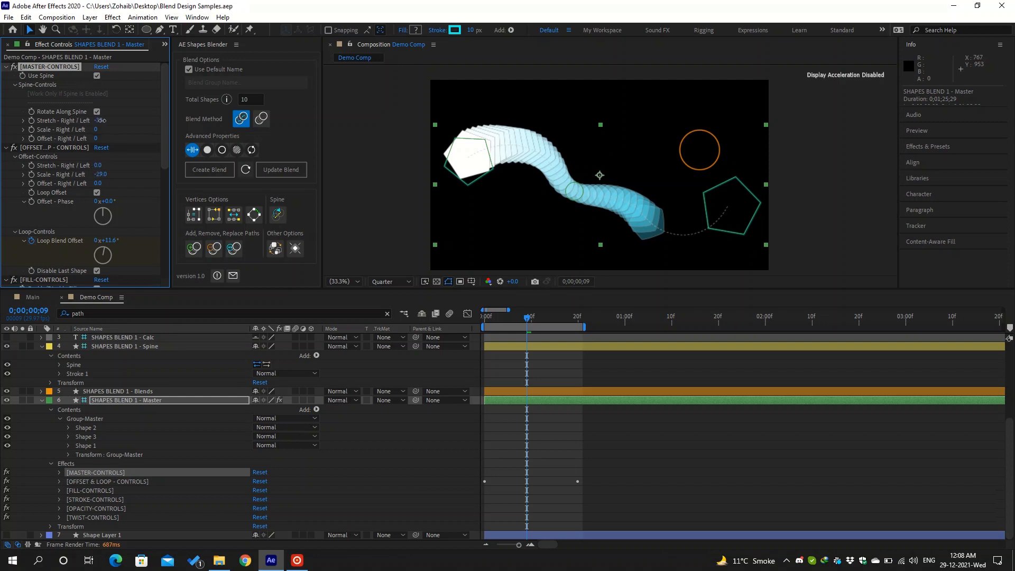
left_click_drag(100, 121, 114, 121)
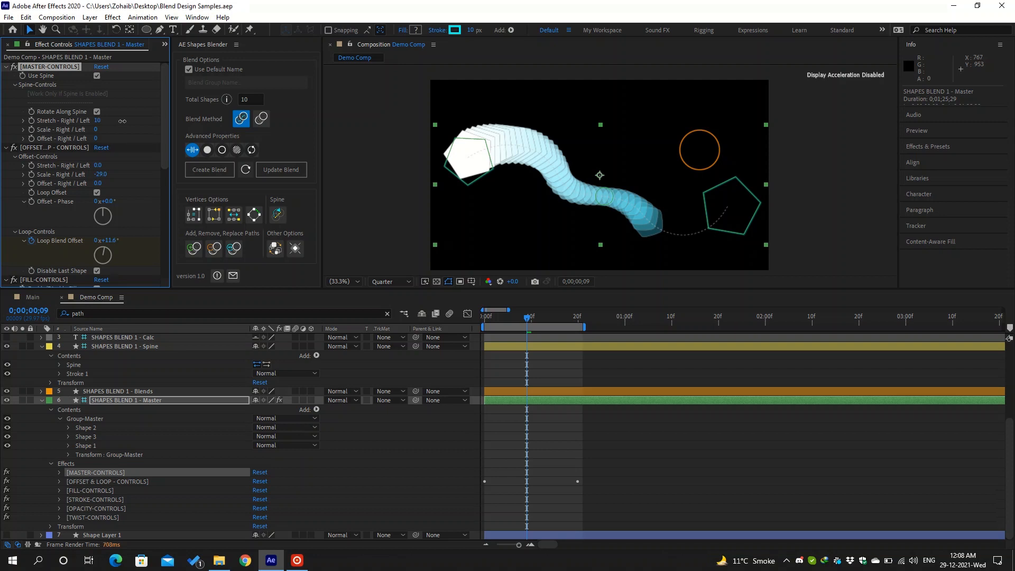
left_click_drag(127, 121, 97, 111)
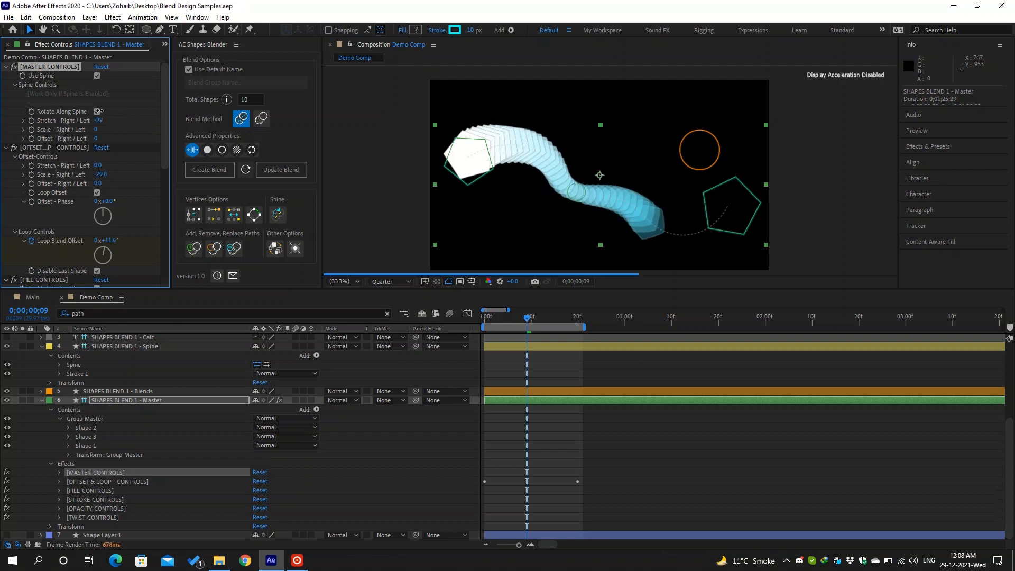
Step: Turn off Use Spine for the blend and move its end pentagon about 408 px right and 21 px down
left_click(97, 77)
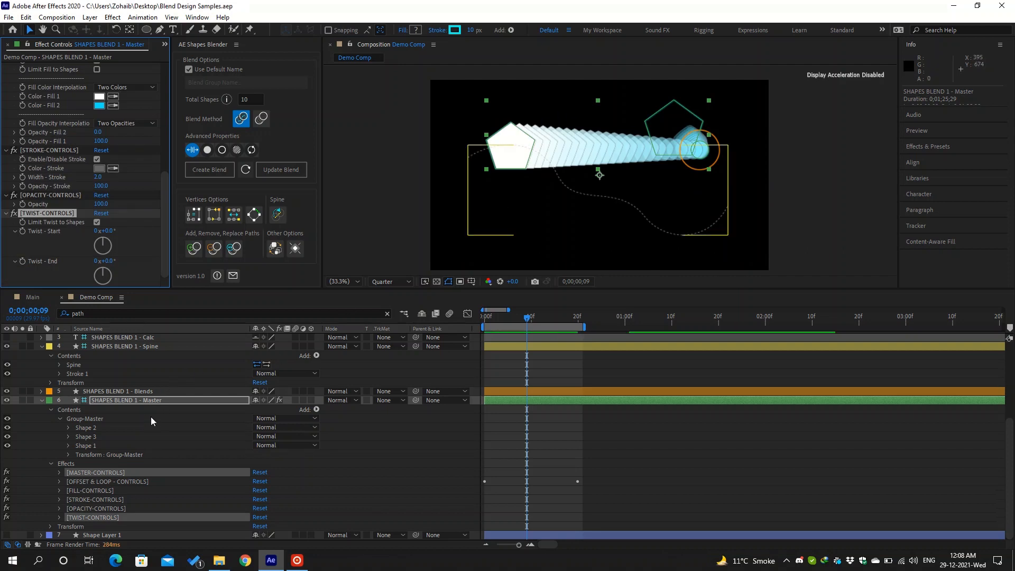
left_click(111, 429)
left_click(99, 438)
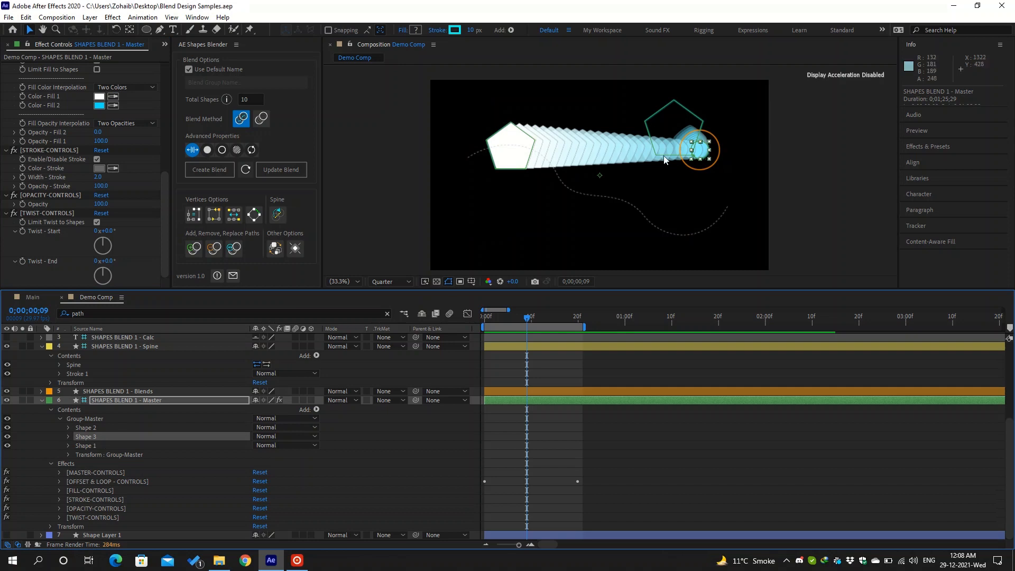
left_click(698, 145)
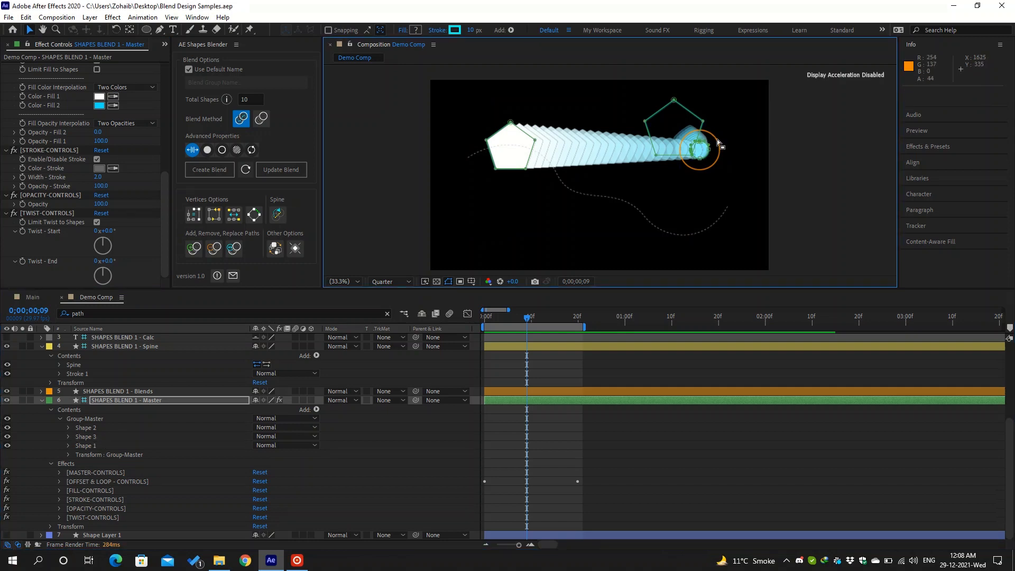
left_click(689, 115)
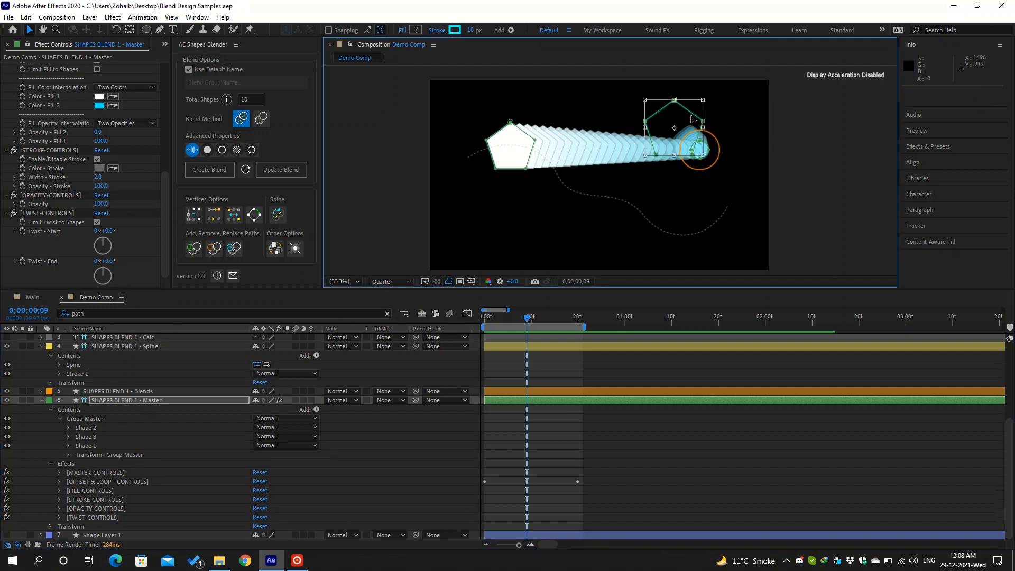
left_click_drag(689, 114, 759, 116)
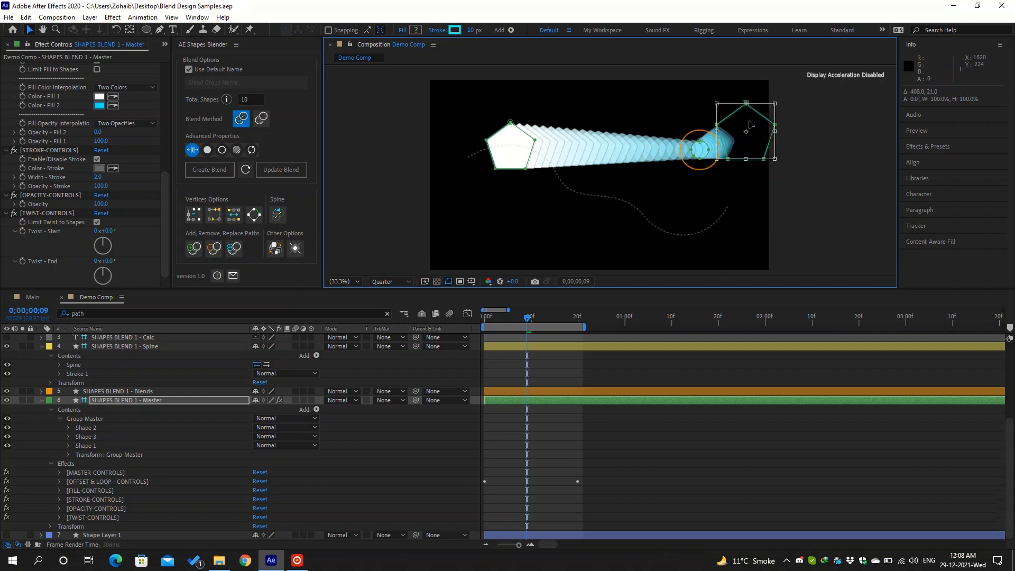
Step: Move the blend's small circle path to the lower middle of the composition and shift the end pentagon slightly back left
left_click(693, 161)
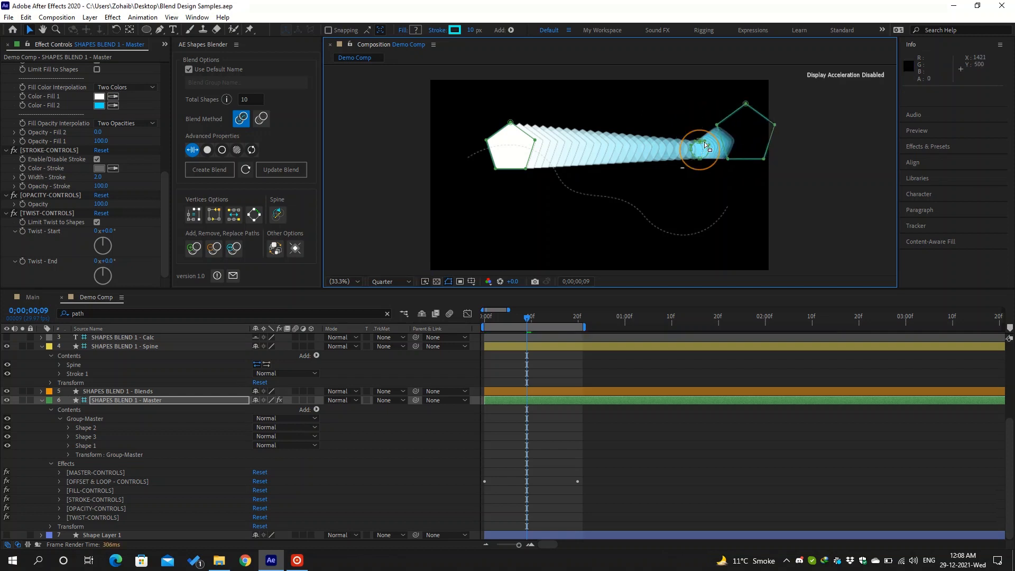
left_click_drag(702, 148, 626, 220)
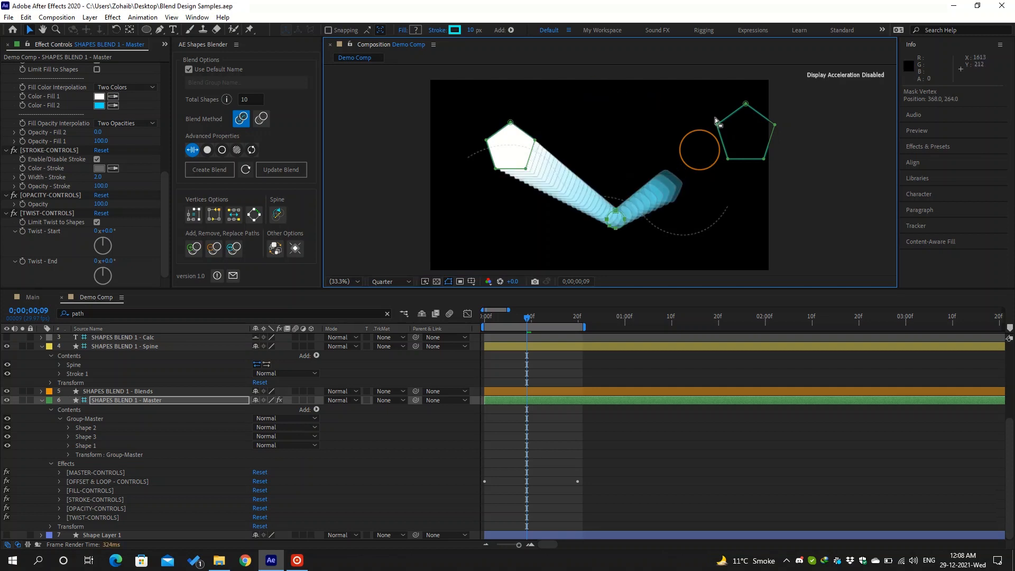
mouse_move(774, 182)
left_mouse_down()
mouse_move(750, 163)
mouse_move(734, 164)
left_mouse_up()
Step: Set Scale - Right / Left in the blend's Offset-Controls to 0
scroll(85, 175, "up", 3)
scroll(80, 177, "up", 4)
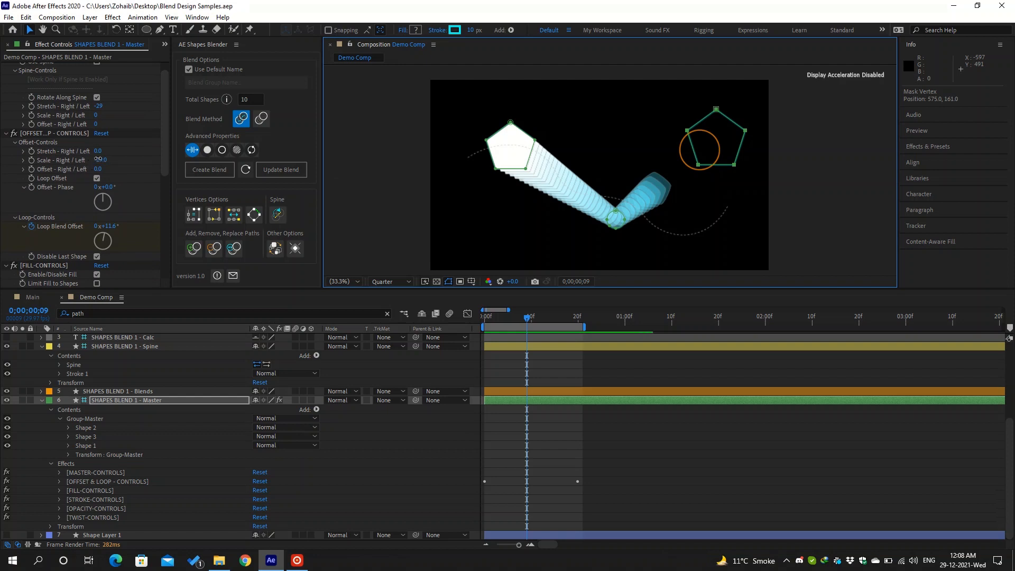
left_click(98, 160)
type("0")
key("Return")
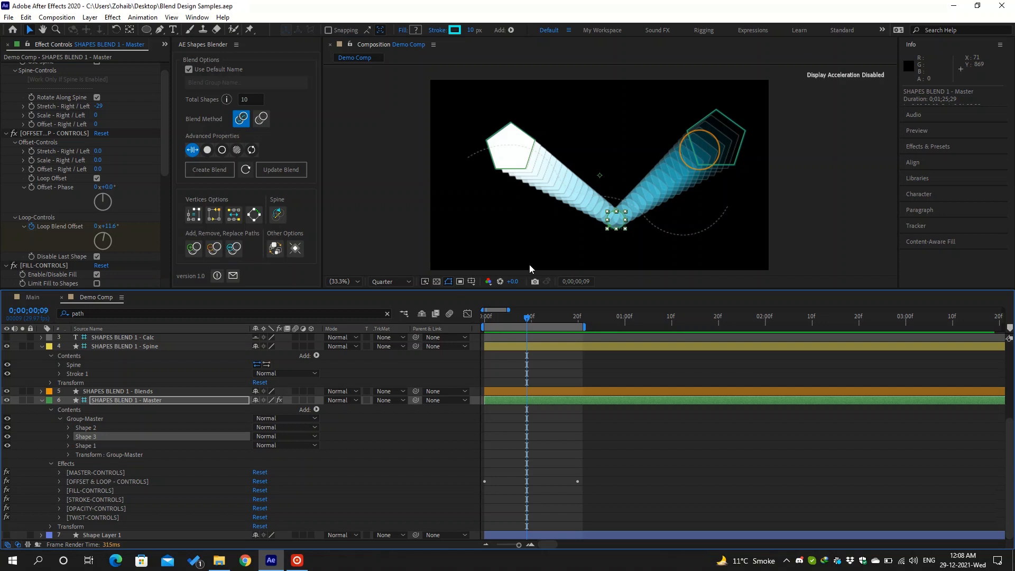
Step: Reapply the "path" filter to reveal the Master layer's paths and remove the middle circle path from the blend
left_click(613, 228)
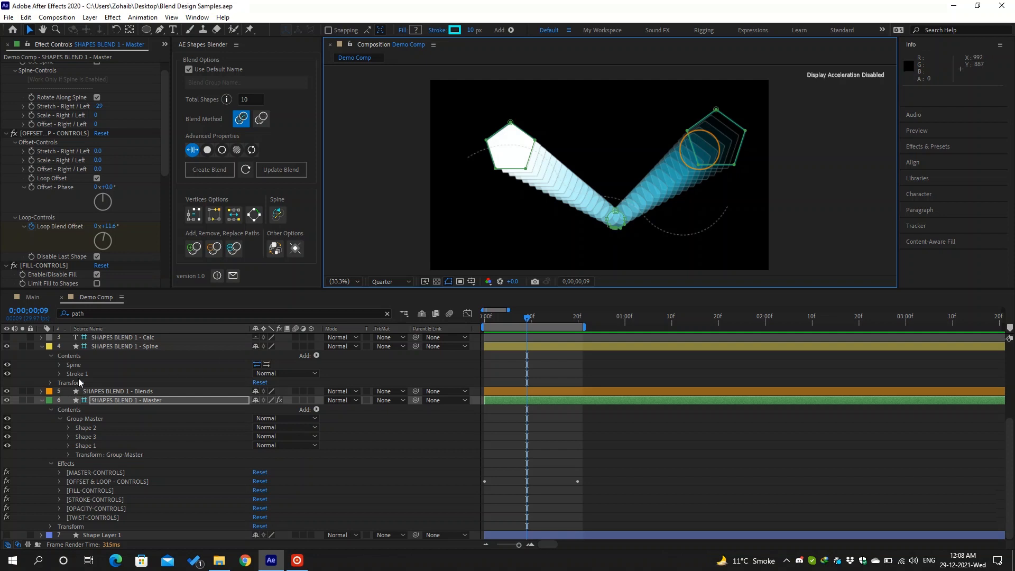
left_click(120, 311)
key("Return")
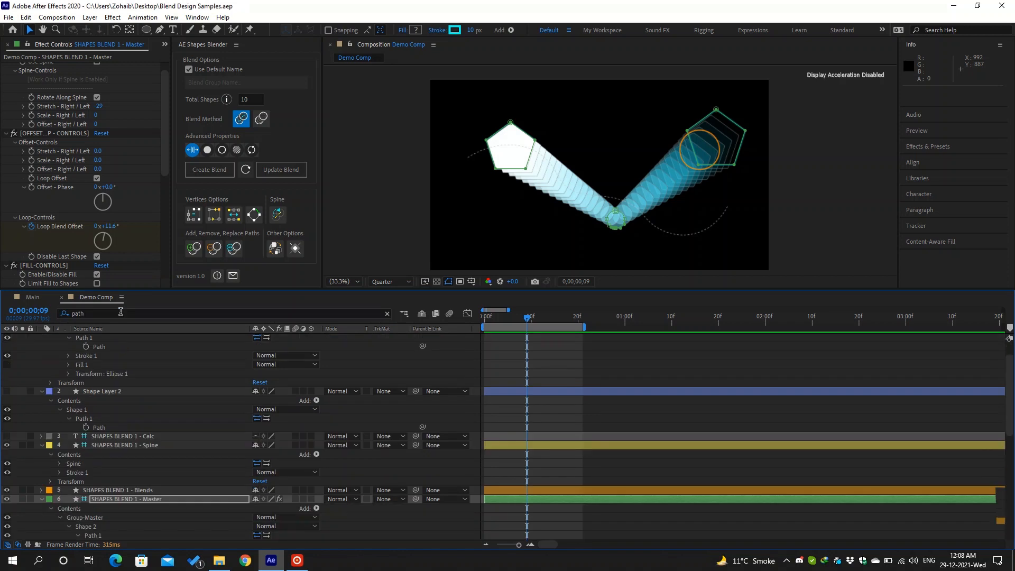
scroll(159, 441, "down", 3)
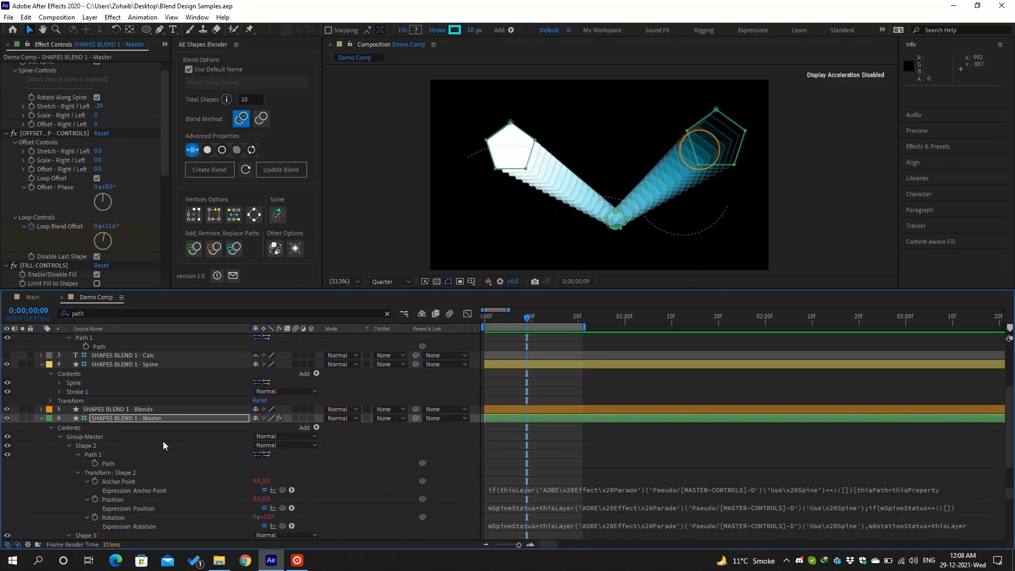
left_click(614, 210)
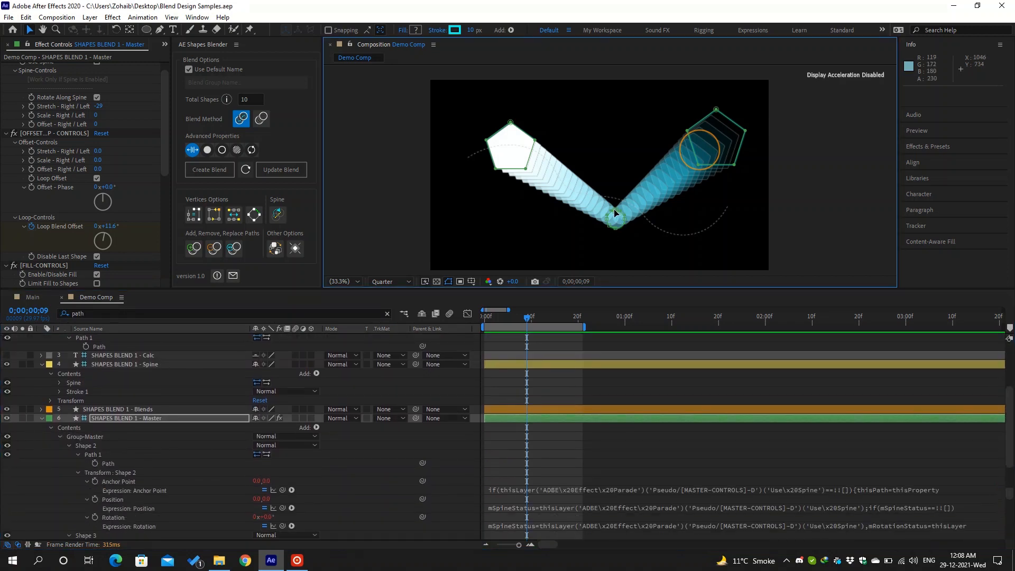
left_click(214, 249)
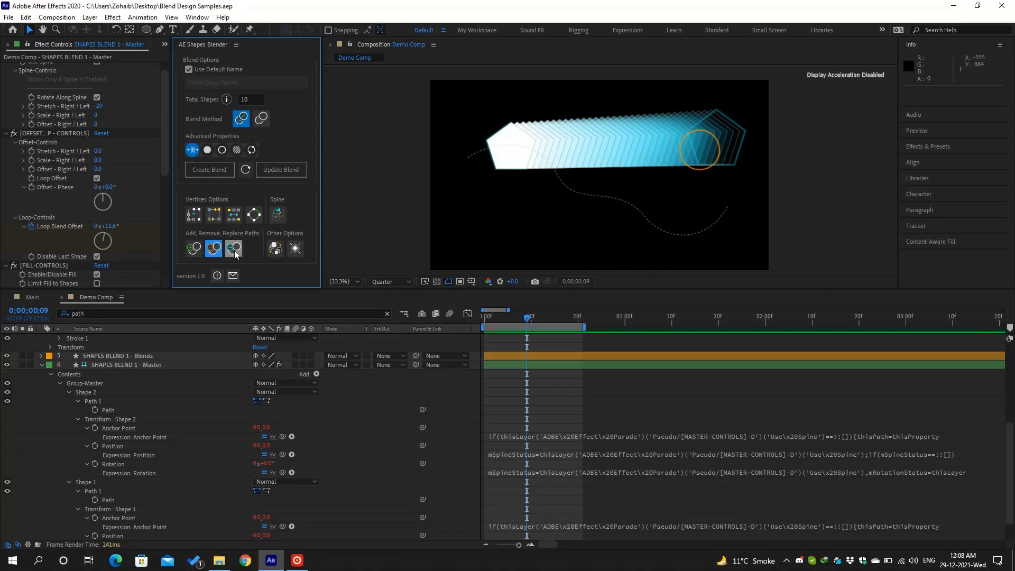
Step: Collapse the expanded Master, Spine and shape layers in the timeline
left_click(233, 250)
left_click(41, 365)
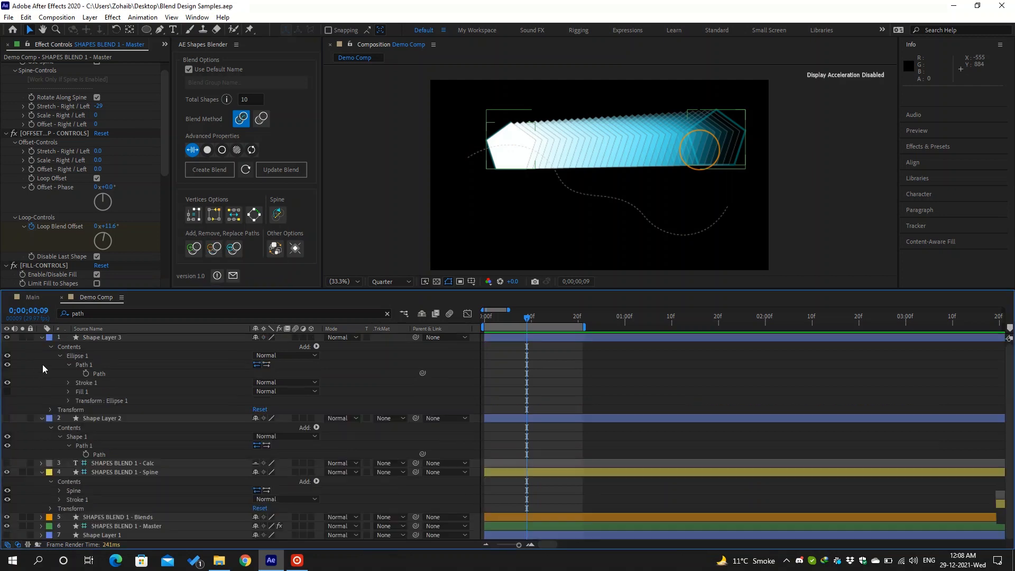
left_click(42, 337)
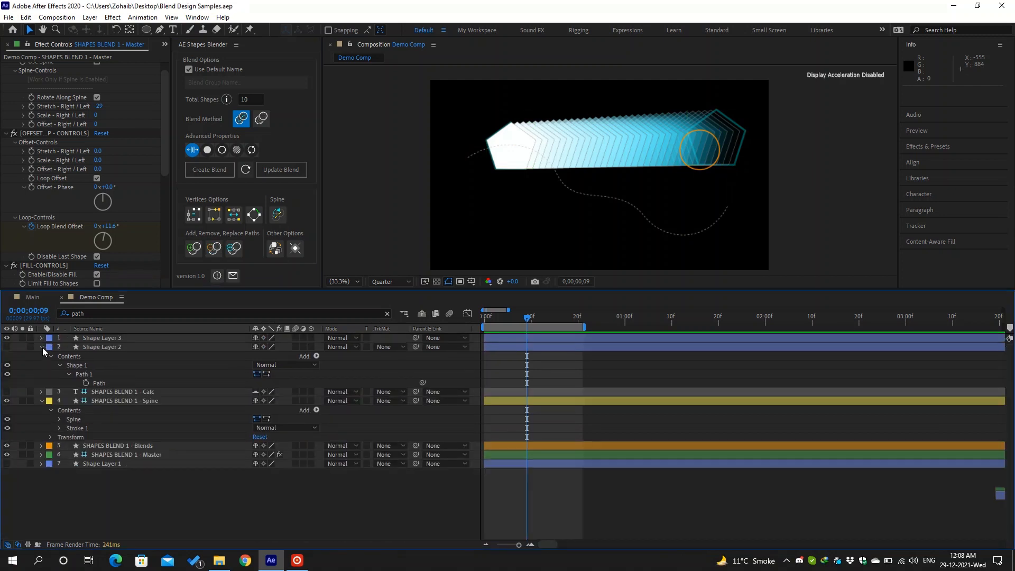
left_click(42, 347)
left_click(40, 364)
Step: Draw a five-pointed star about 315 px wide below the blend's end pentagon on a new shape layer with the Star tool
left_click(146, 30)
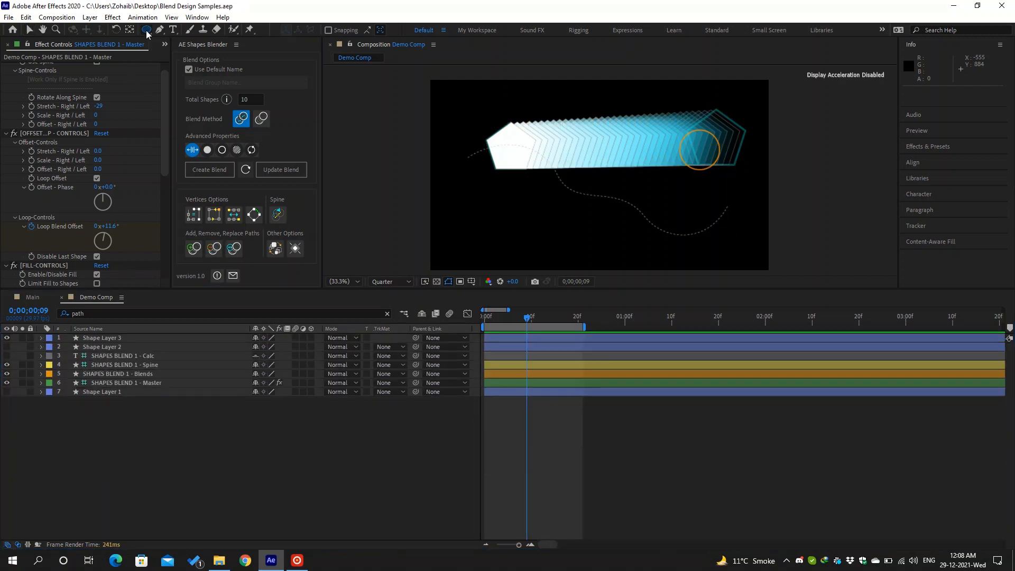
left_click_drag(147, 30, 172, 77)
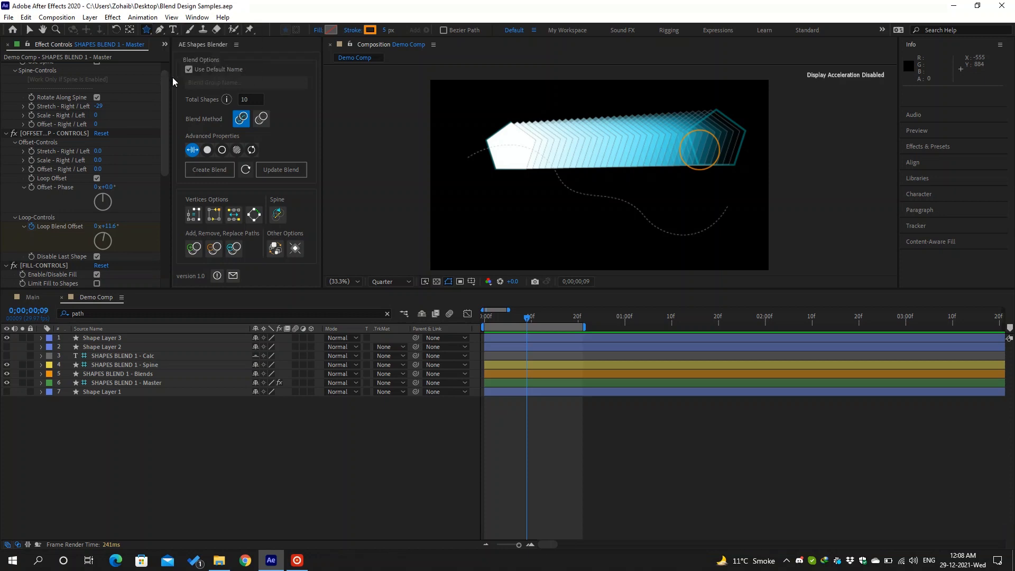
left_click_drag(664, 195, 684, 217)
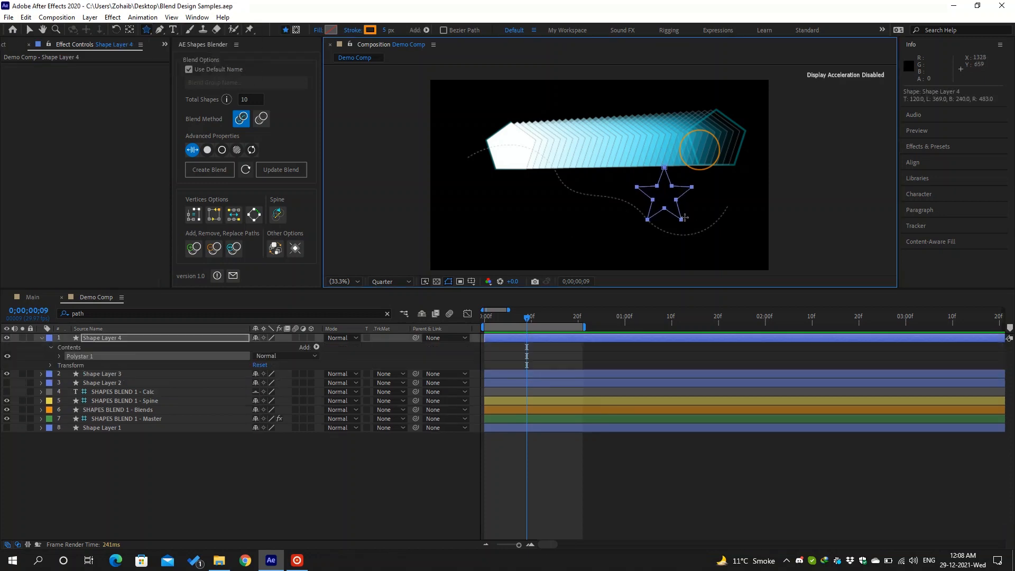
key("v")
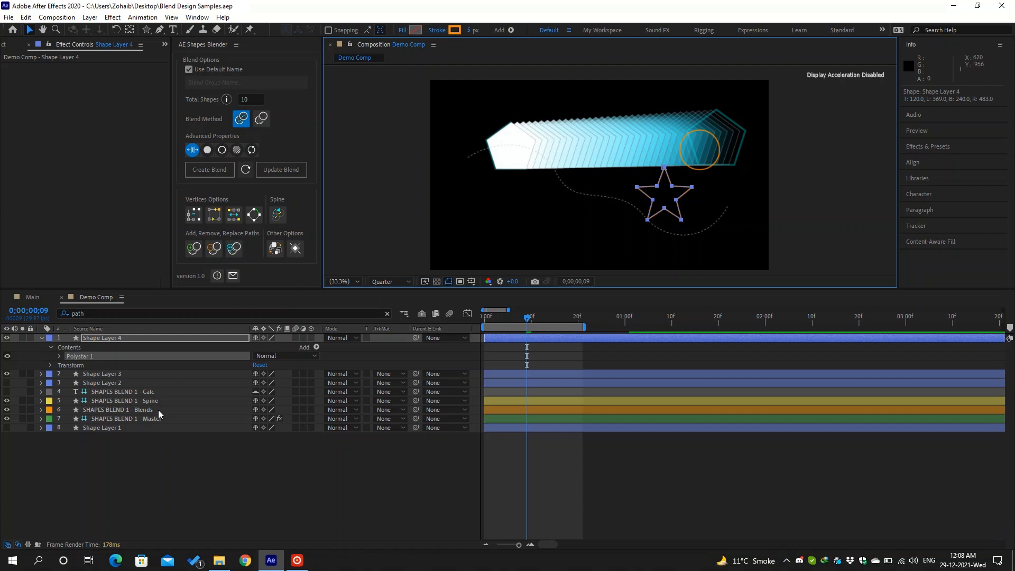
Step: Expand Polystar 1 and its Path 1 in Shape Layer 4 to reveal the star's Path property
left_click(59, 355)
left_click(68, 365)
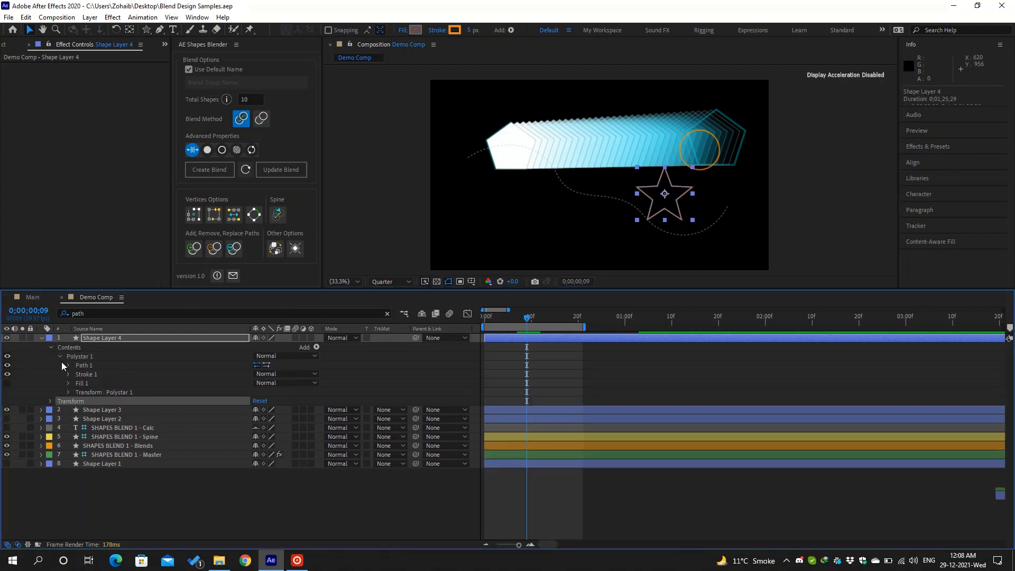
left_click(103, 375)
Step: Select the end pentagon's path on the Master layer and nudge its top vertex slightly
left_click(164, 464)
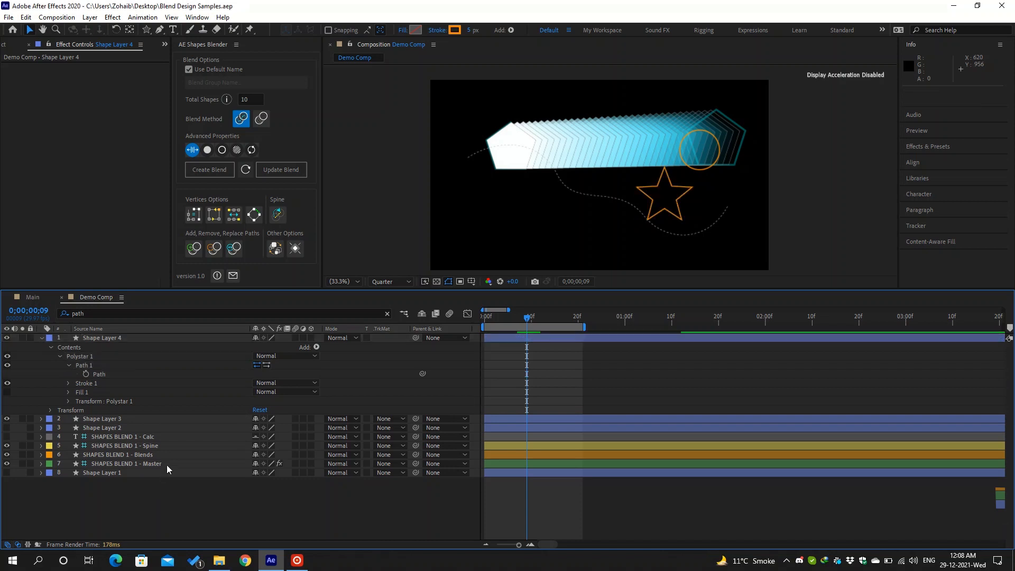
left_click(728, 118)
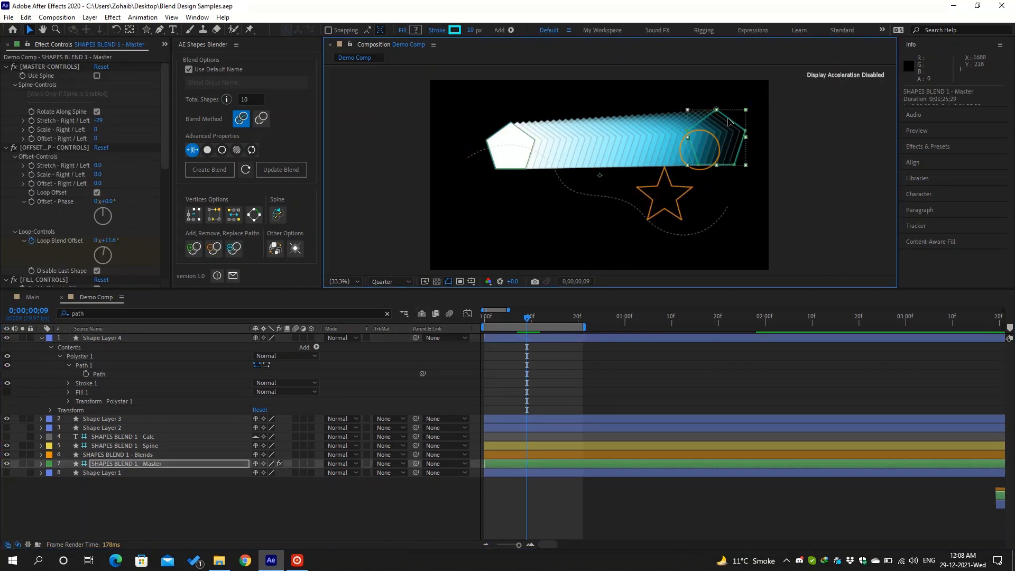
double_click(732, 121)
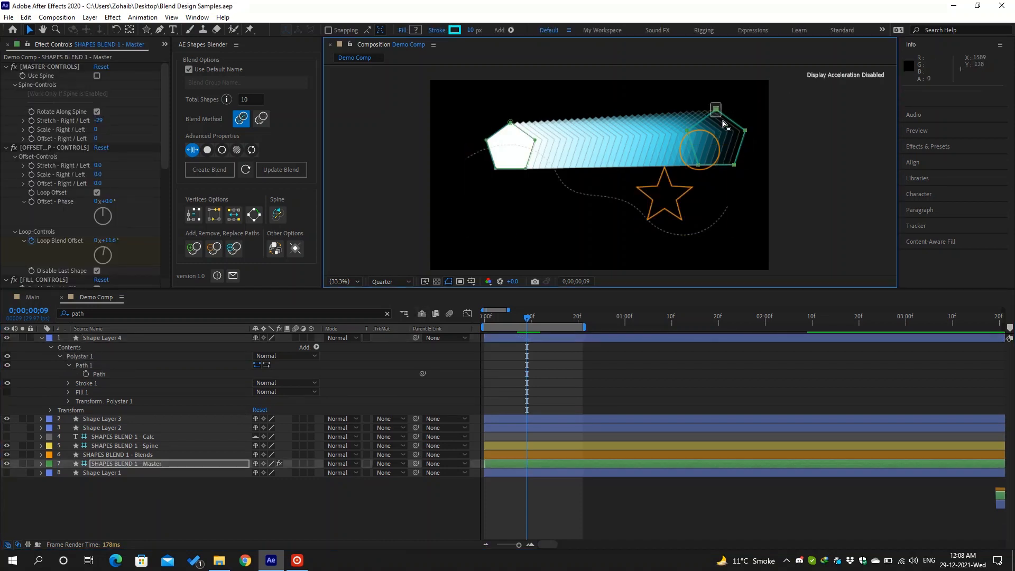
left_click_drag(716, 109, 714, 108)
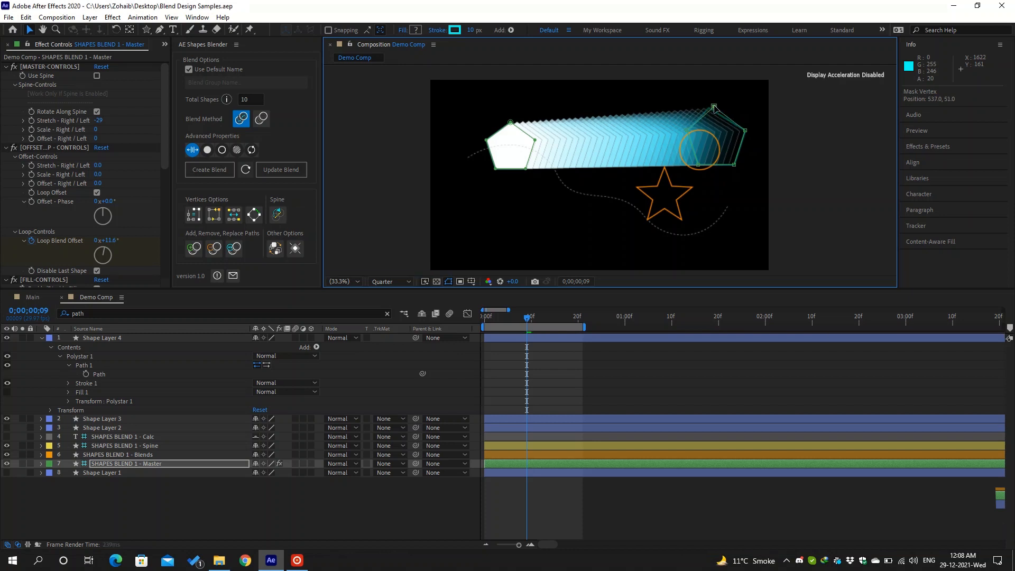
Step: Expand the Master layer's contents and collapse both shapes' transform groups, leaving only the Shape 2 and Shape 1 paths revealed
left_click(41, 463)
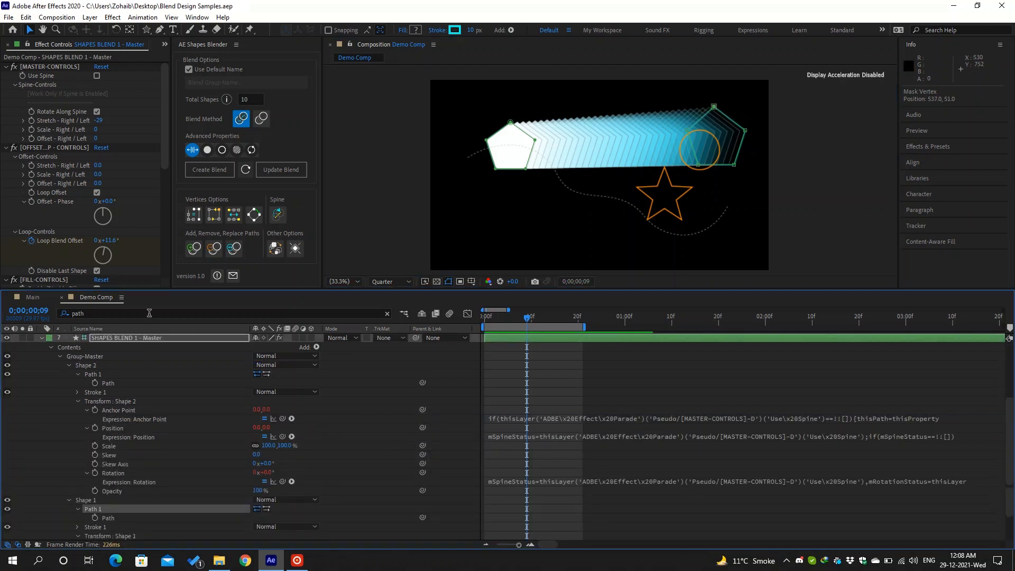
scroll(176, 407, "down", 3)
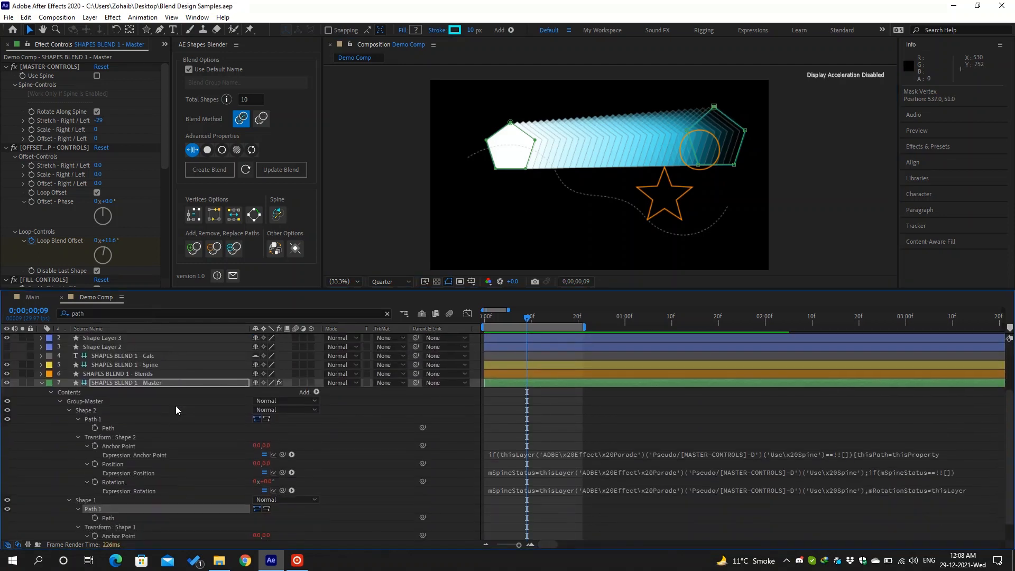
left_click(102, 437, "alt+shift")
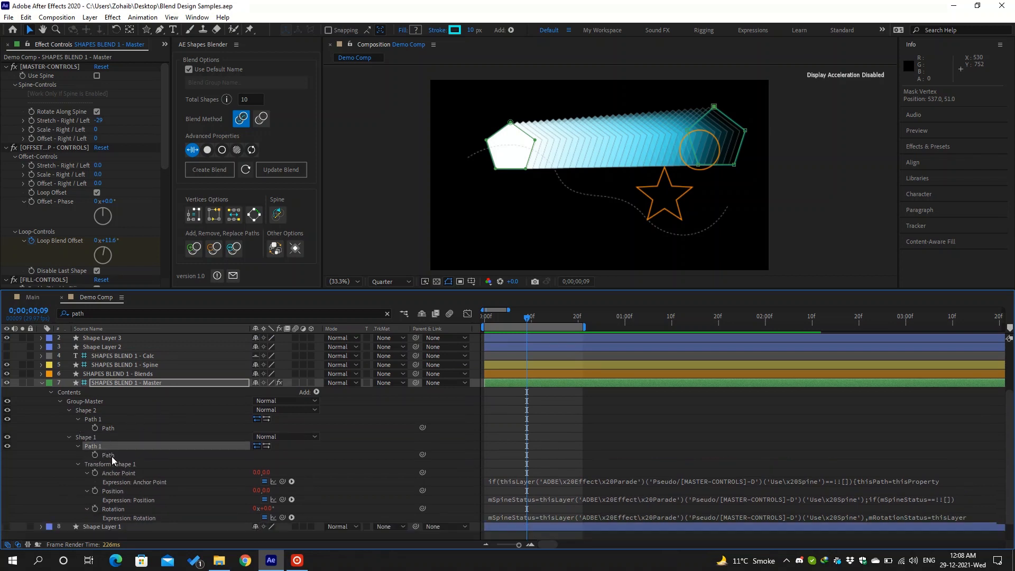
left_click(119, 466, "alt+shift")
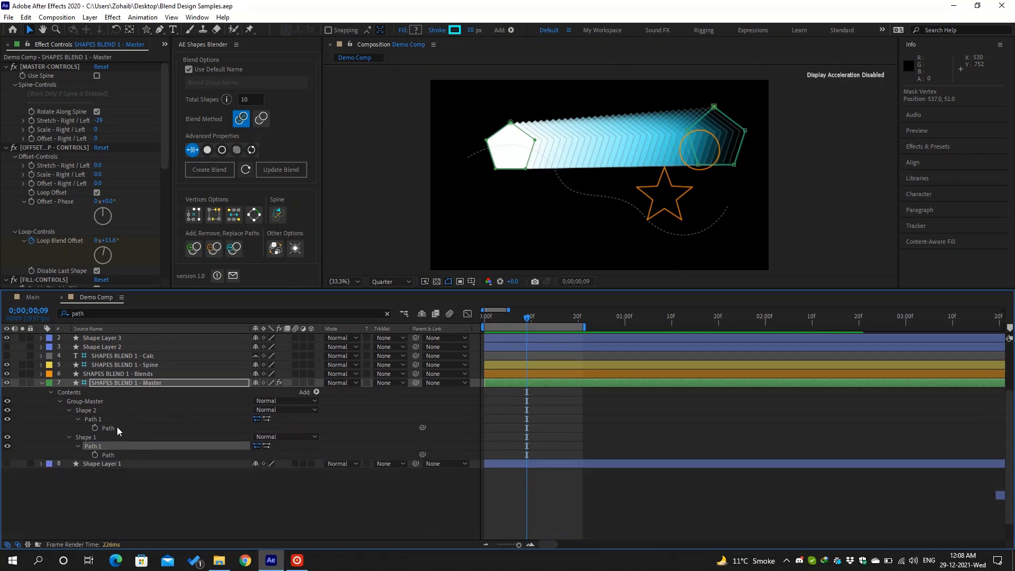
left_click(116, 427)
scroll(132, 417, "up", 3)
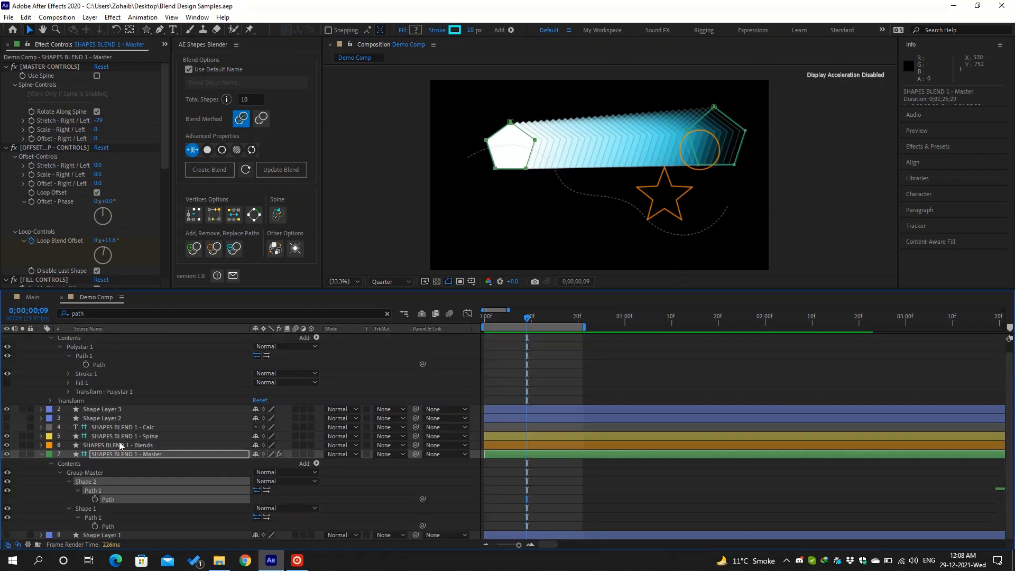
left_click(121, 364)
left_click(126, 498, "shift")
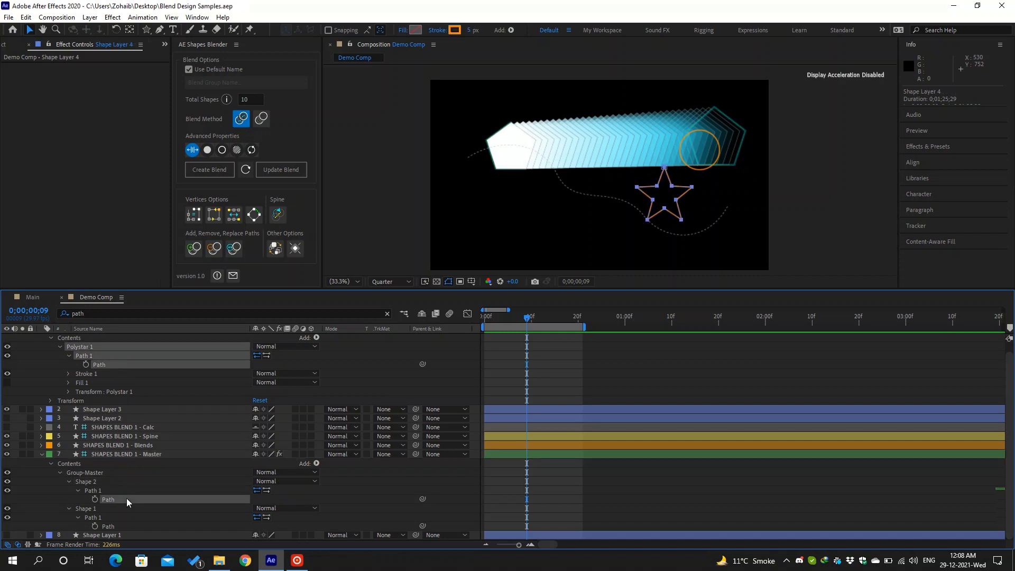
left_click(23, 479)
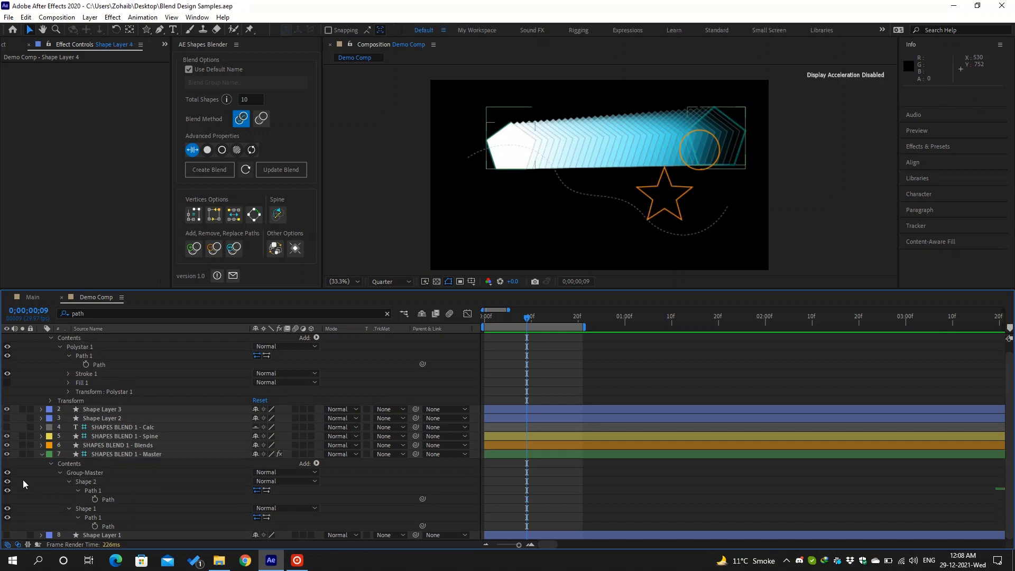
left_click(6, 482)
Step: Replace the Master layer's Shape 1 path with the star's path from Shape Layer 4, matching the number of vertices
left_click(128, 523)
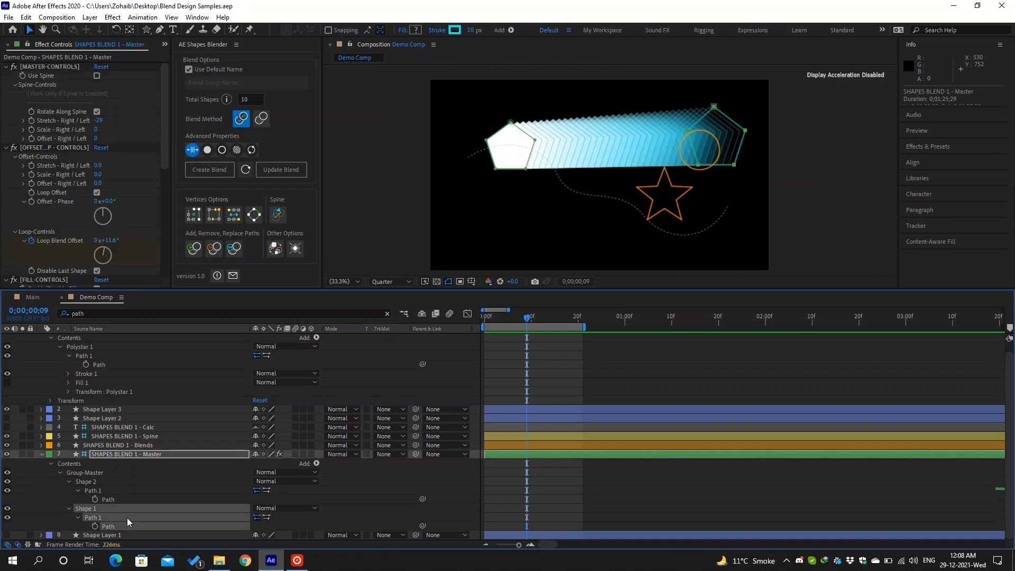
left_click(110, 364, "shift")
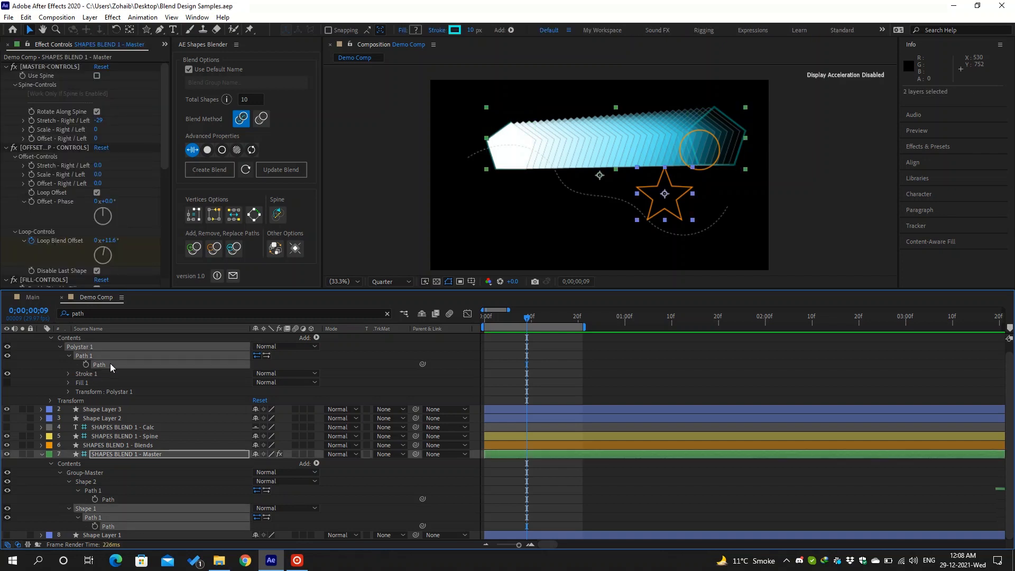
left_click(236, 252)
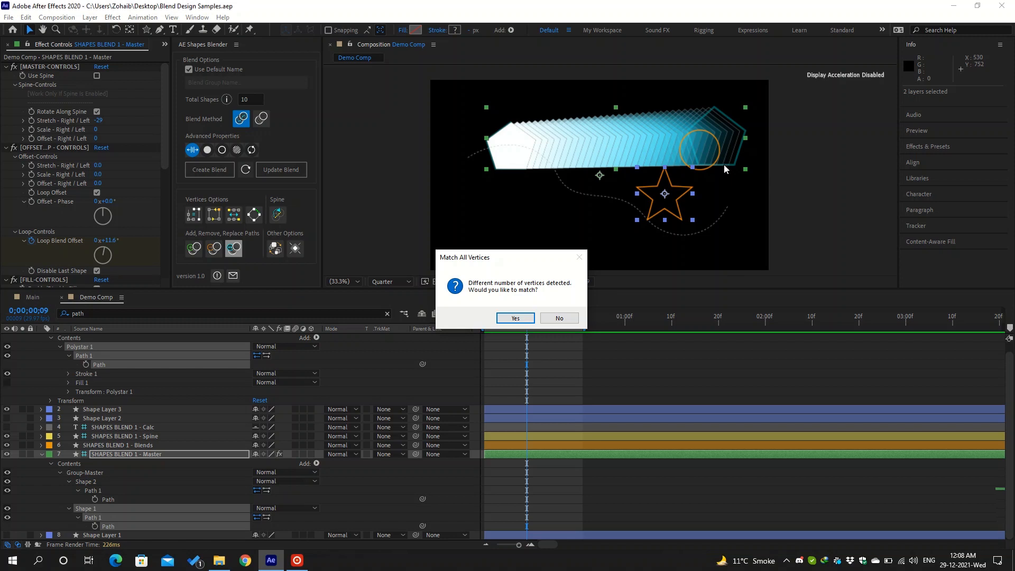
left_click(515, 318)
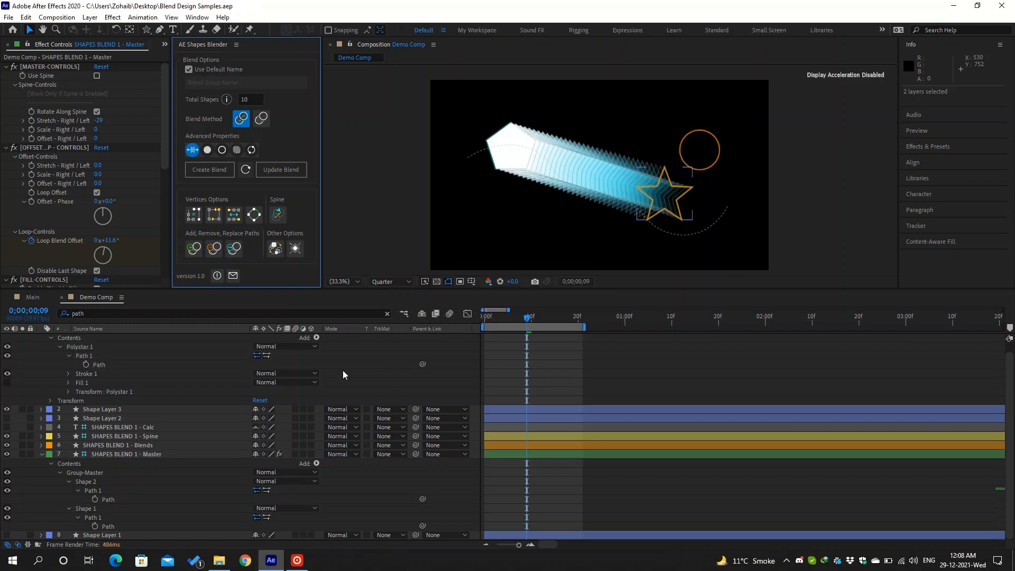
Step: Display the Master layer's path vertices in the composition to examine how the pentagon and star match
scroll(341, 368, "up", 1)
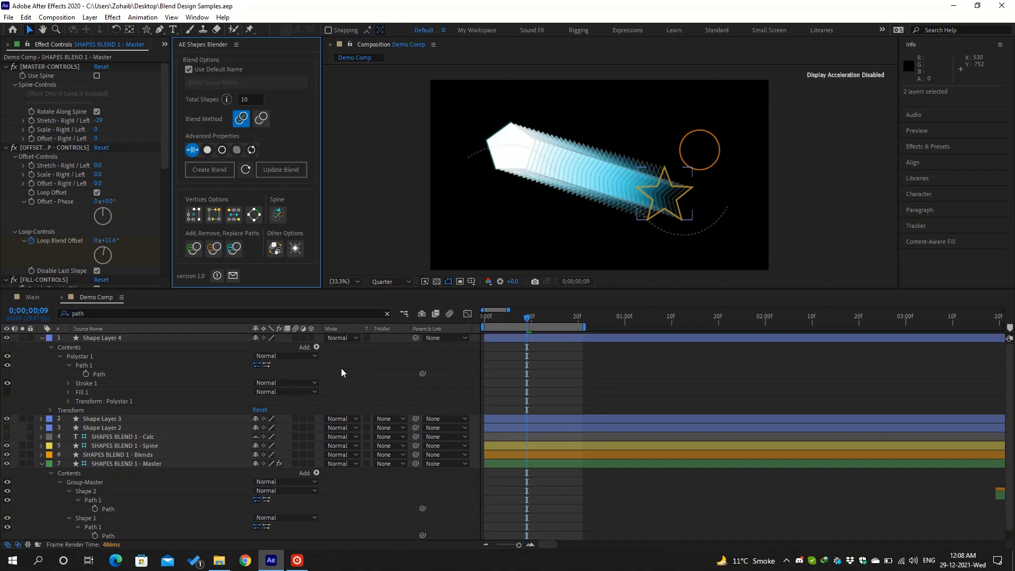
left_click(136, 463)
left_click(525, 136)
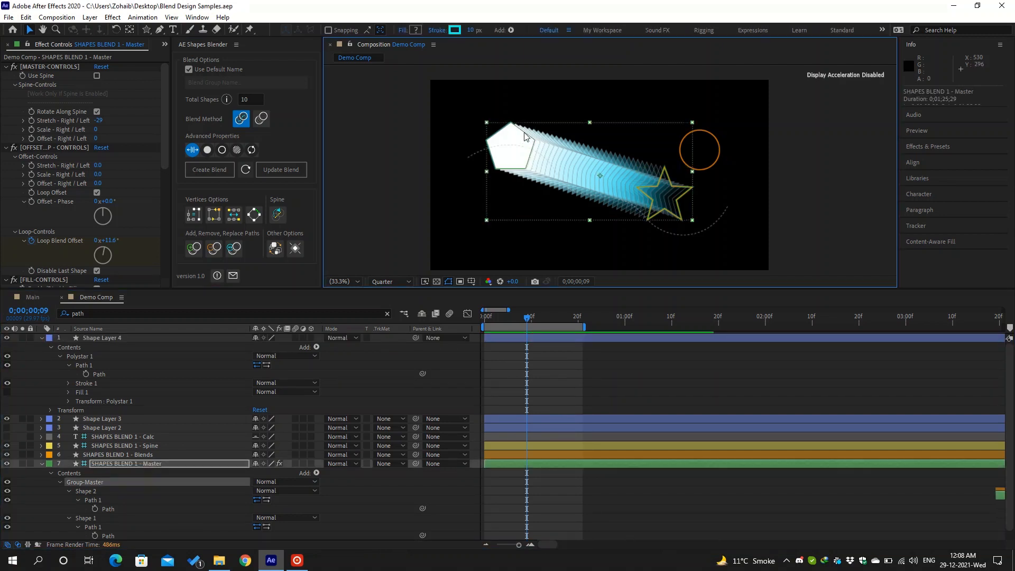
double_click(522, 134)
double_click(522, 132)
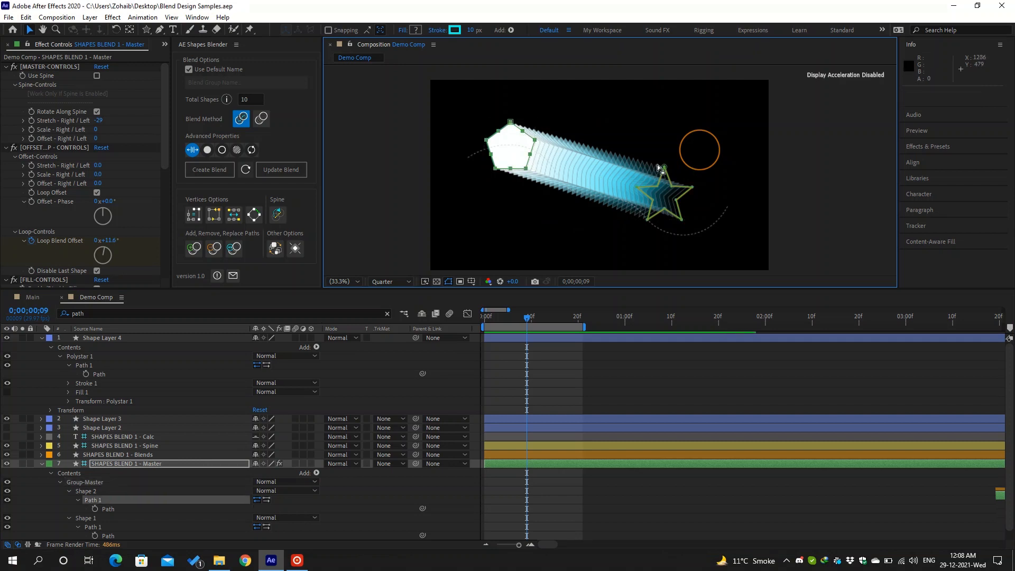
Step: Enable Use Spine for the blend on the SHAPES BLEND 1 - Master layer
left_click(167, 445)
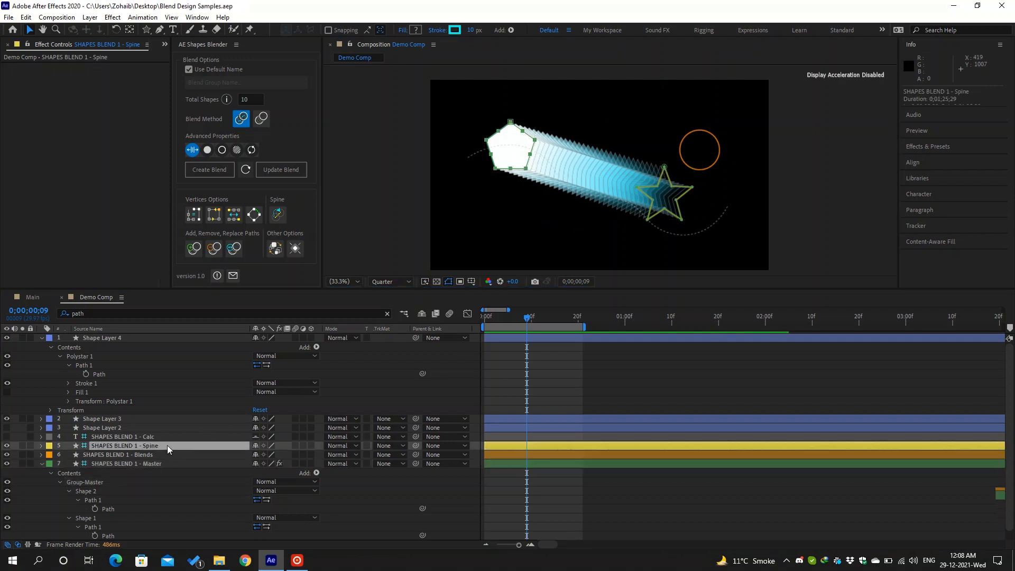
left_click(144, 465)
left_click(98, 75)
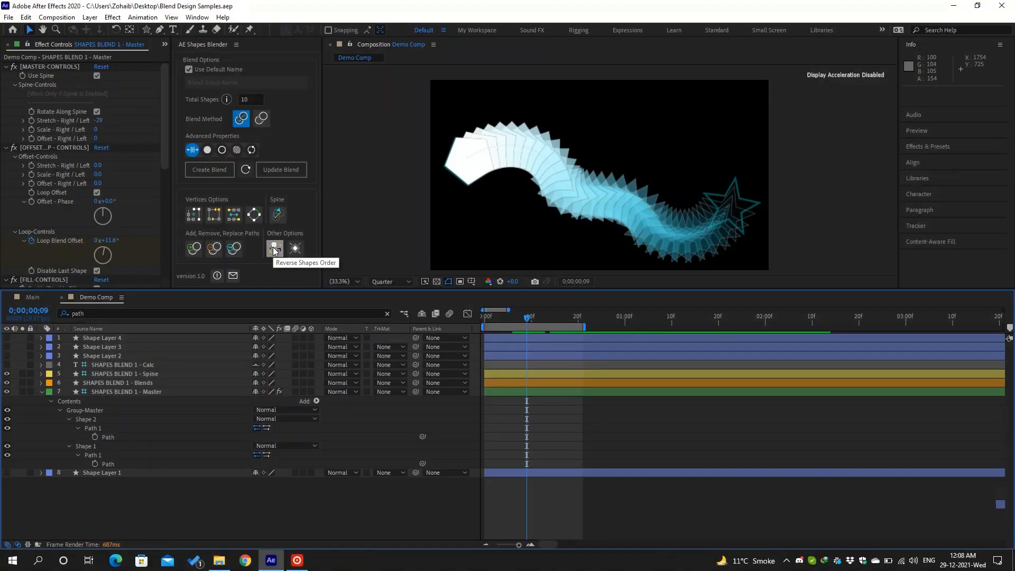
Step: Reverse the shapes order of the blend using the SHAPES BLEND 1 - Blends layer
left_click(274, 249)
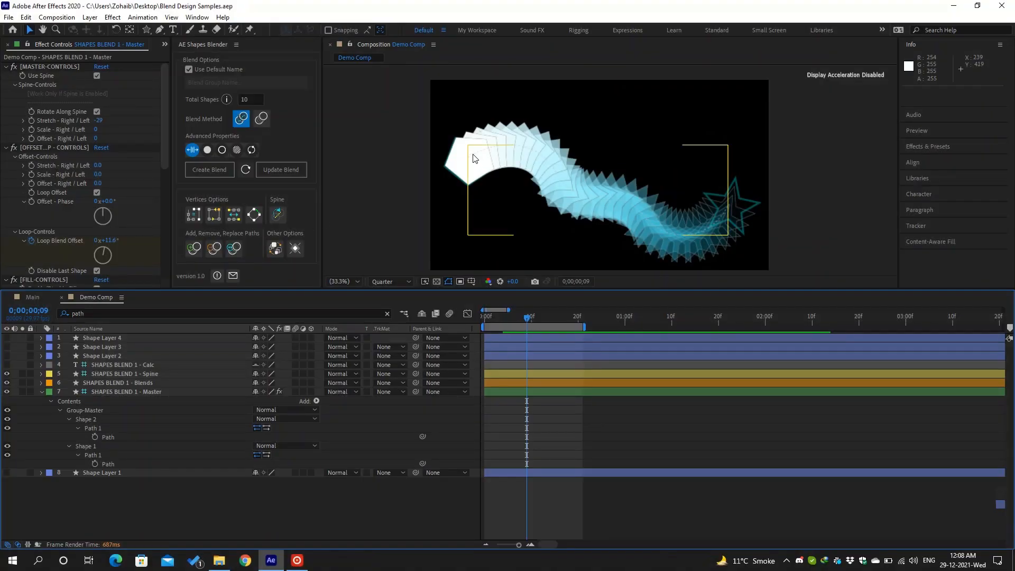
left_click(738, 211)
left_click(275, 250)
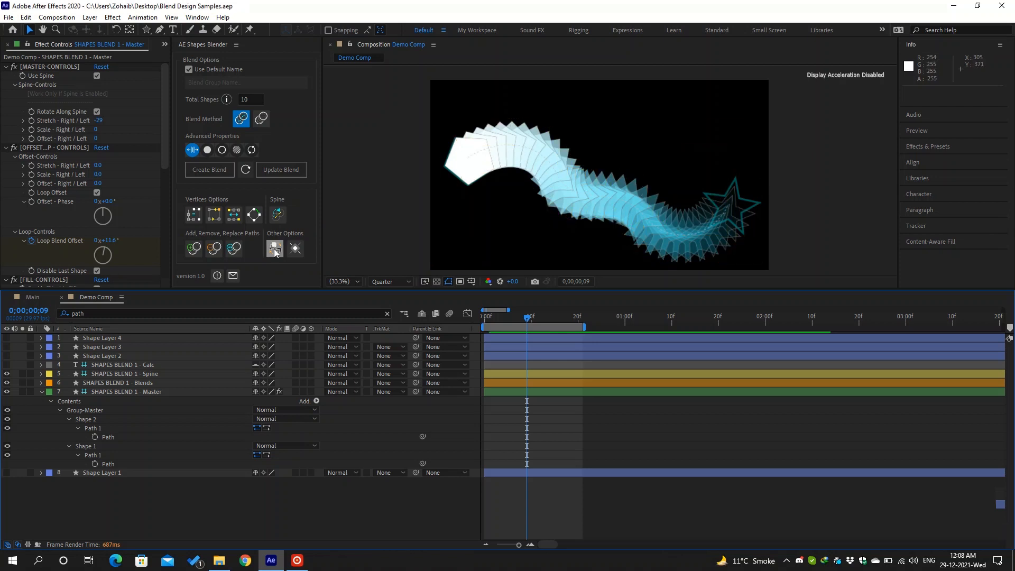
left_click(166, 384)
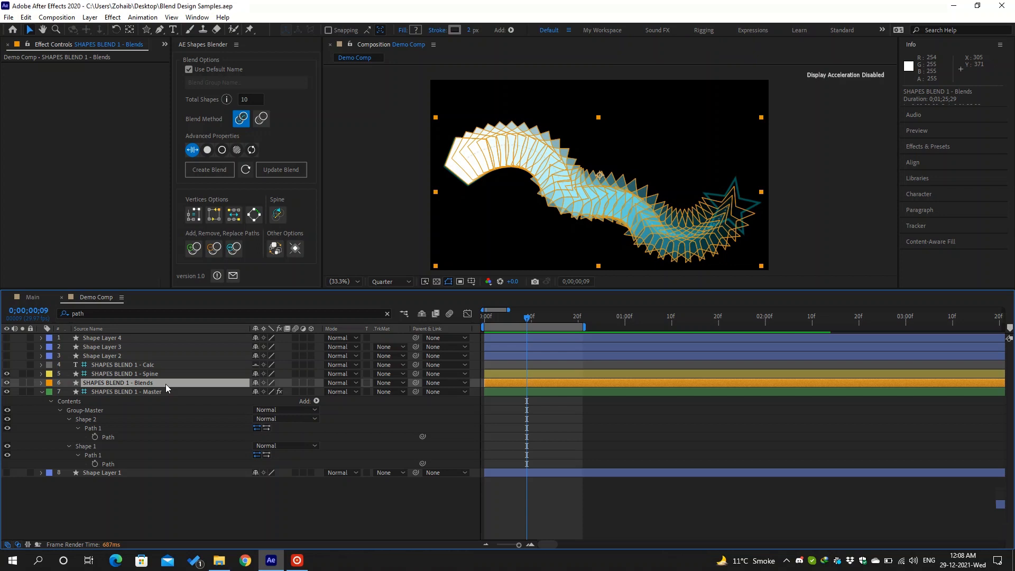
left_click(274, 249)
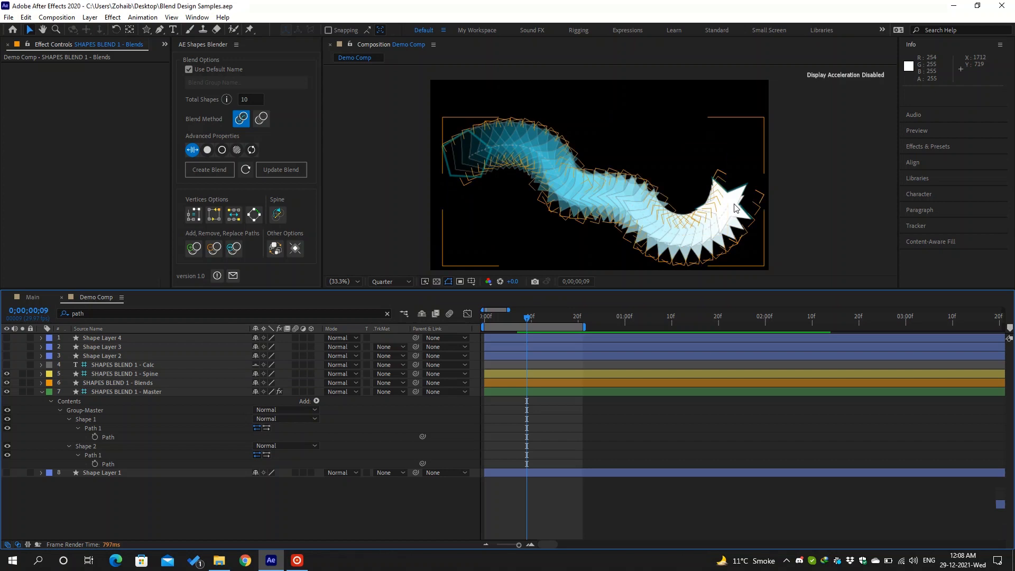
left_click(506, 153)
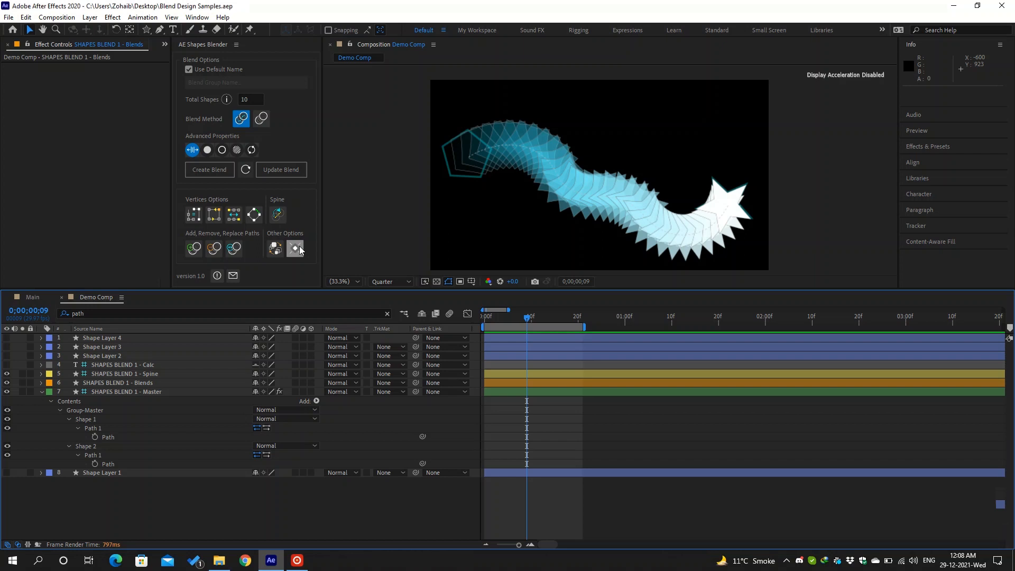
Step: Freeze the blend using the SHAPES BLEND 1 - Master layer
left_click(297, 249)
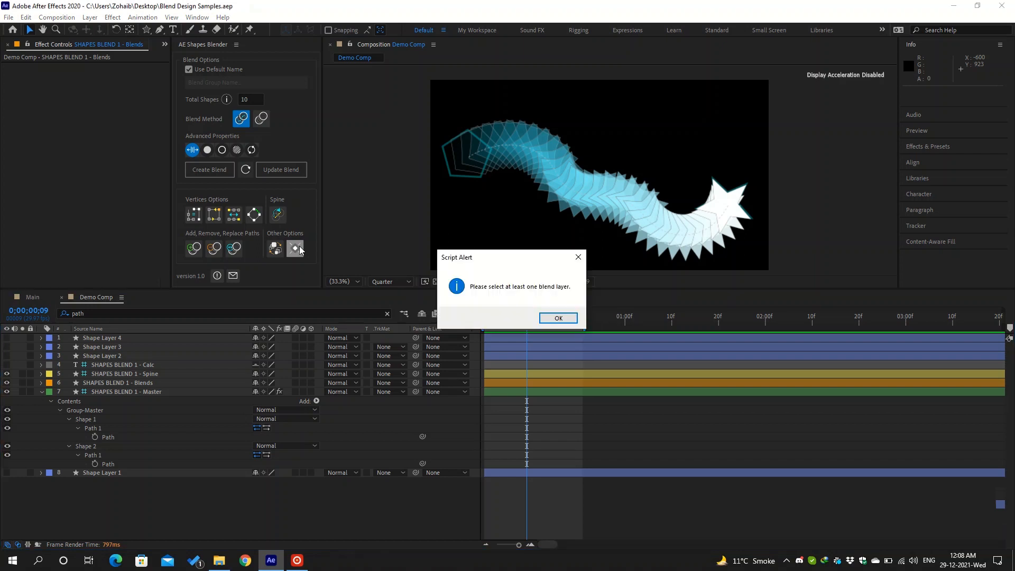
left_click(558, 318)
left_click(175, 391)
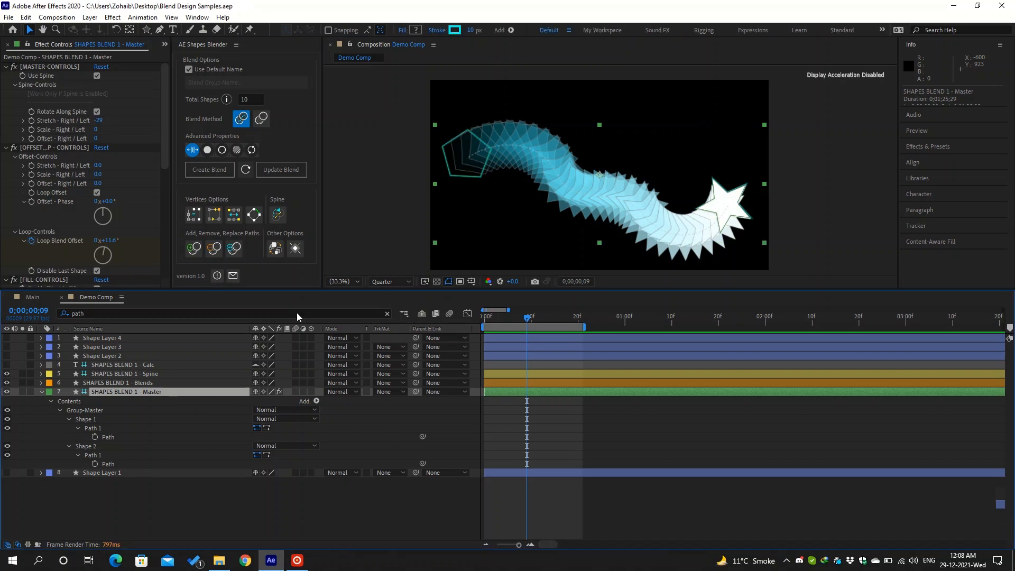
left_click(294, 249)
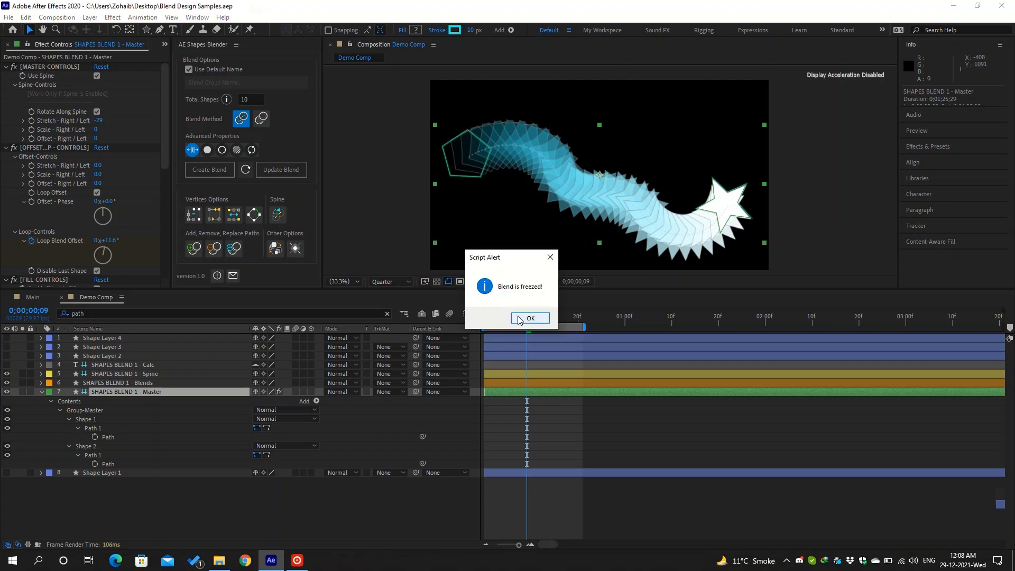
left_click(529, 318)
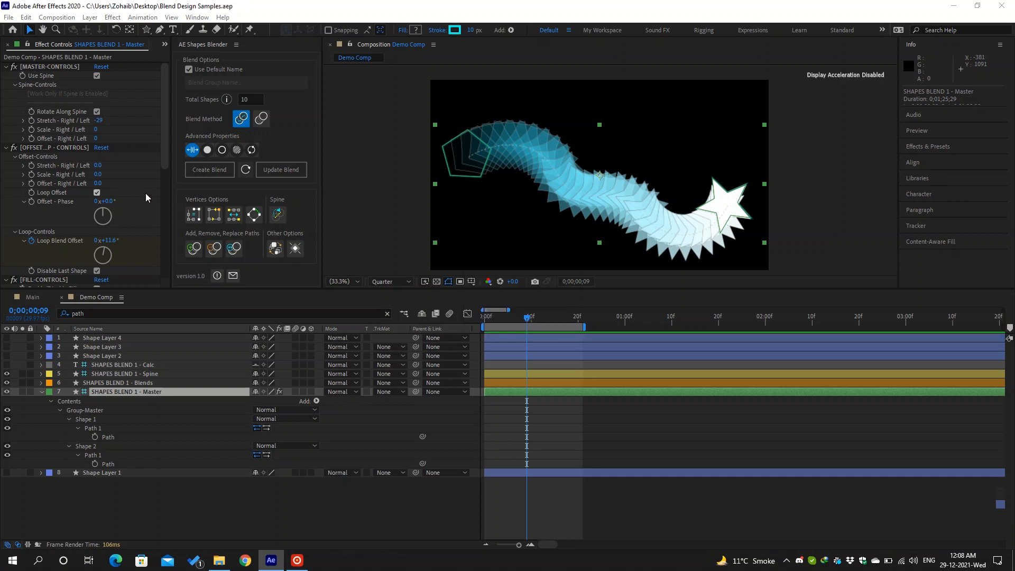
Step: Try setting the frozen blend's Stretch - Right / Left in Offset-Controls to 31, and undo the change
scroll(145, 192, "down", 2)
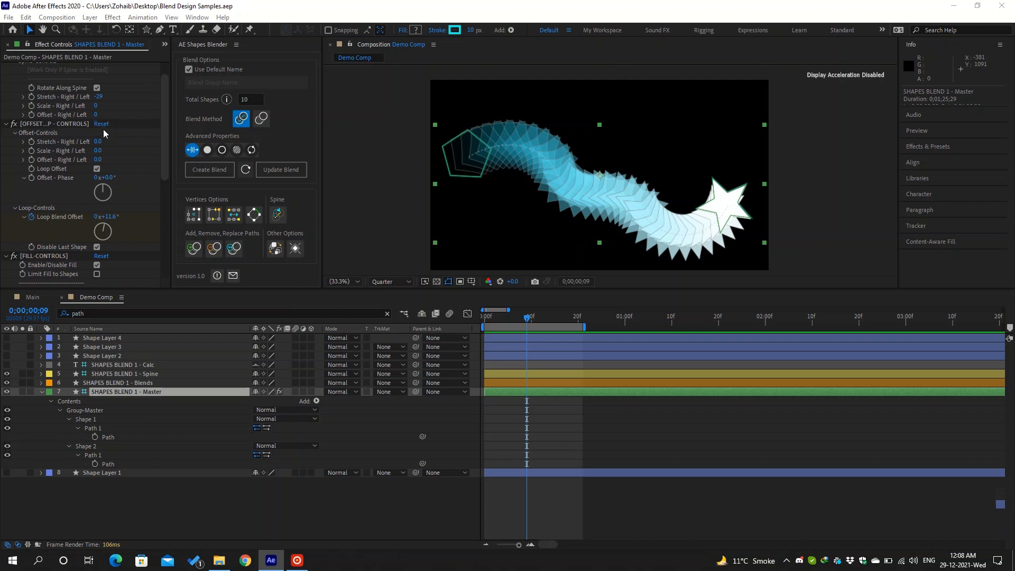
left_click_drag(98, 141, 116, 140)
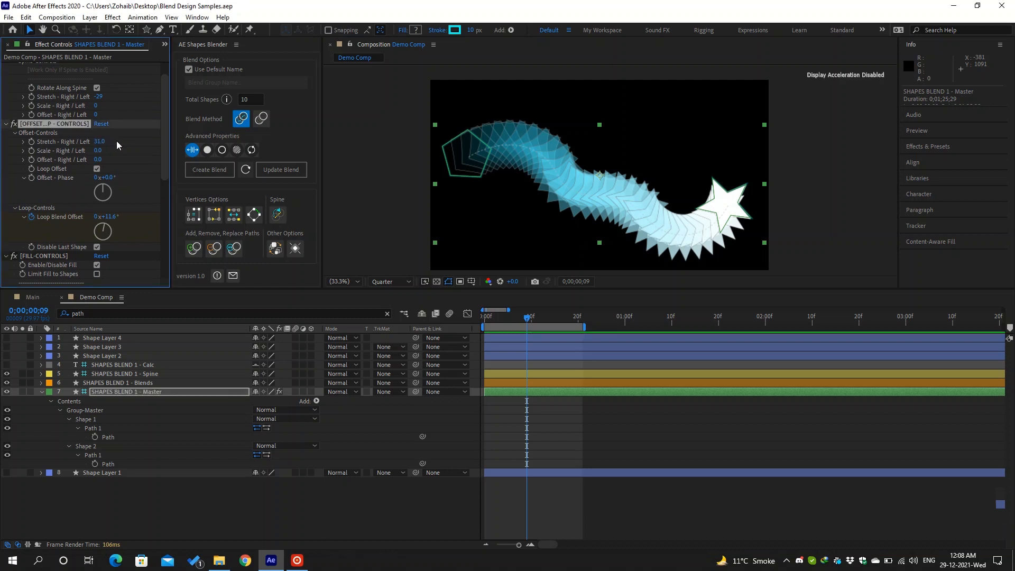
key("ctrl+z")
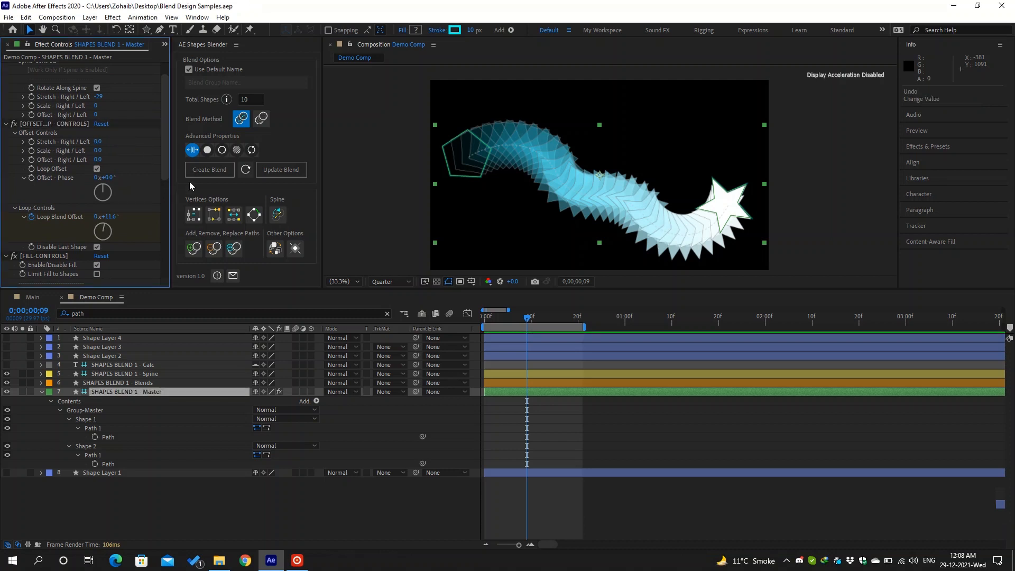
Step: Toggle the blend's freeze back off for the Master layer
left_click(296, 249)
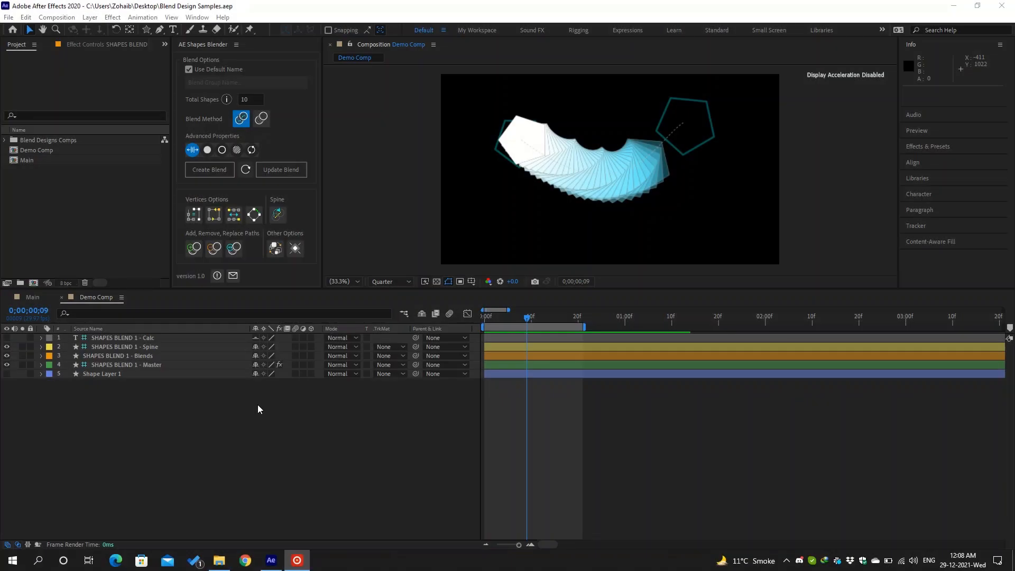
Step: Expand the SHAPES BLEND 1 - Blends layer and review the shape operators that can be added to its contents
left_click(63, 355)
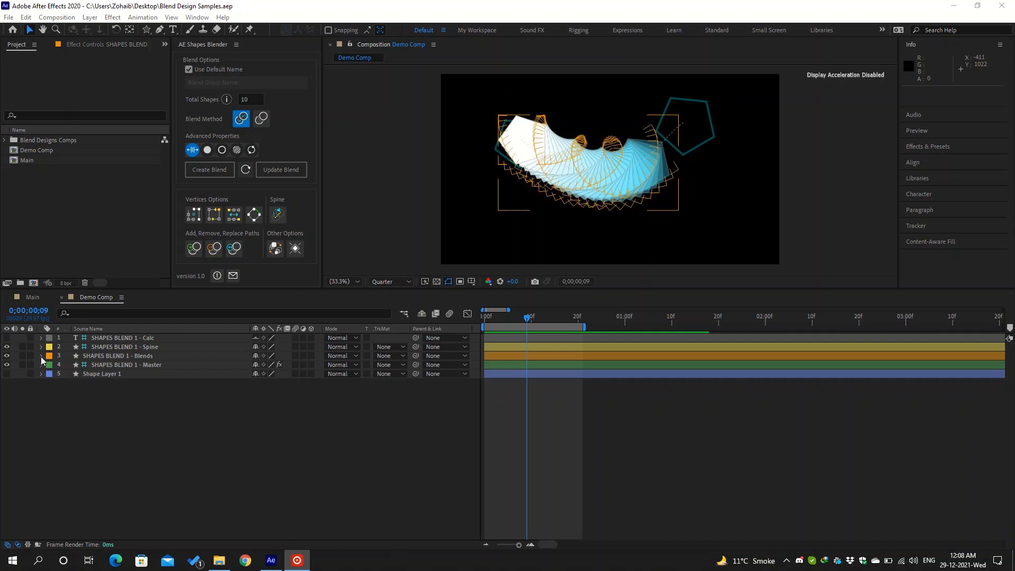
left_click(42, 355)
left_click(316, 365)
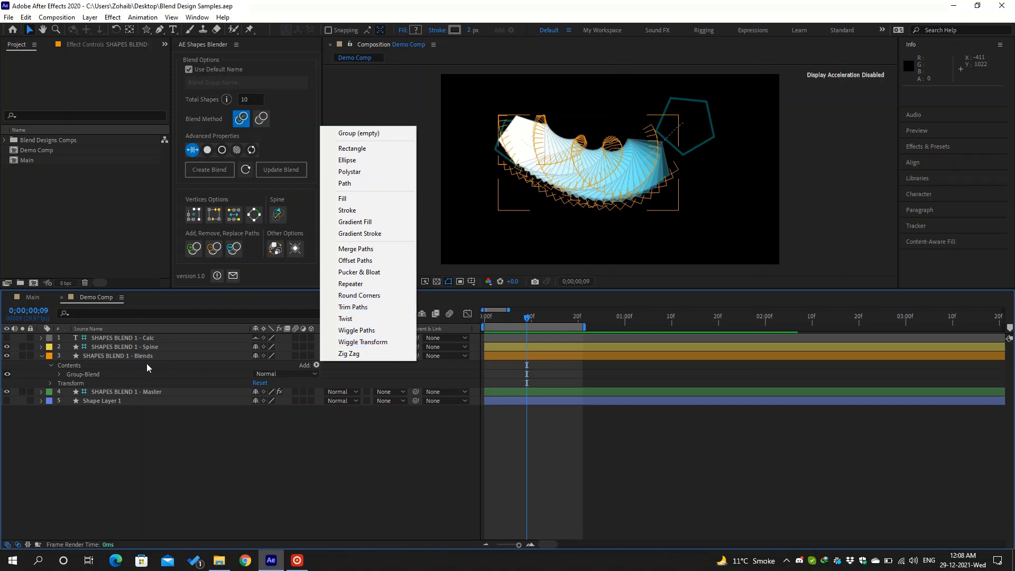
Step: Load the blend's settings from the Master layer, update the blend to 10 total shapes, and reset its Twist-Controls effect
left_click(157, 392)
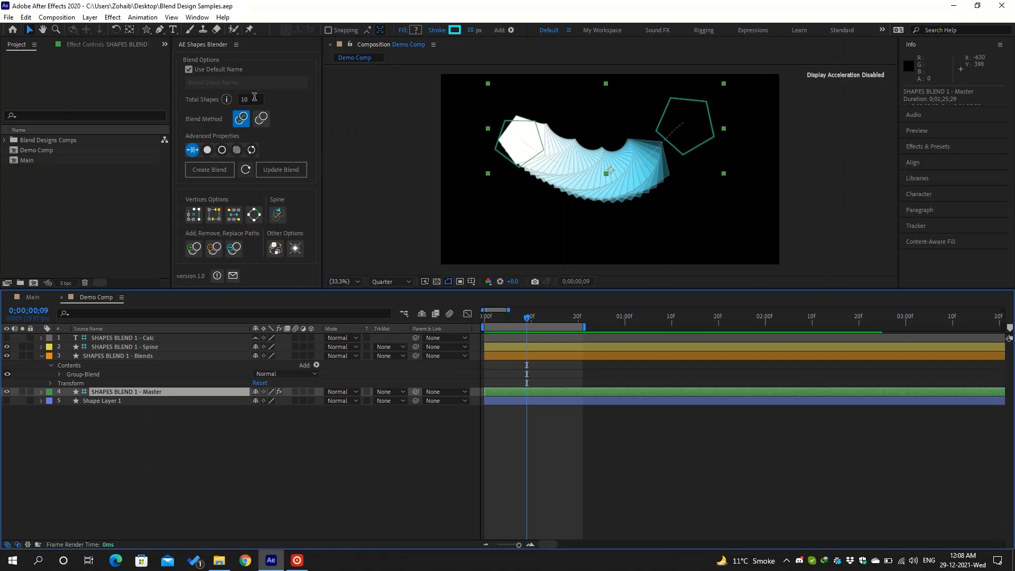
left_click(246, 170)
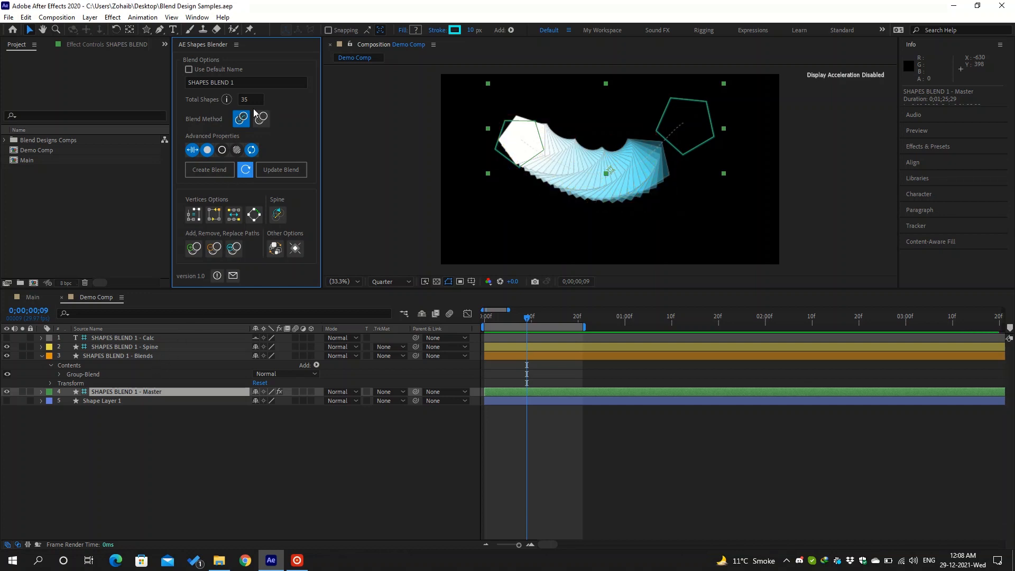
left_click_drag(255, 99, 236, 99)
type("10")
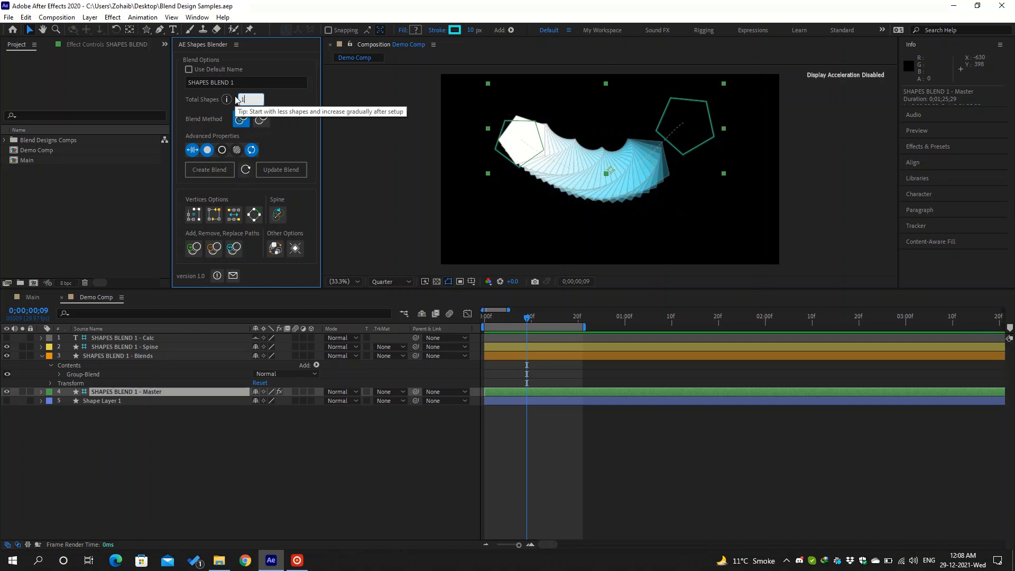
left_click(283, 172)
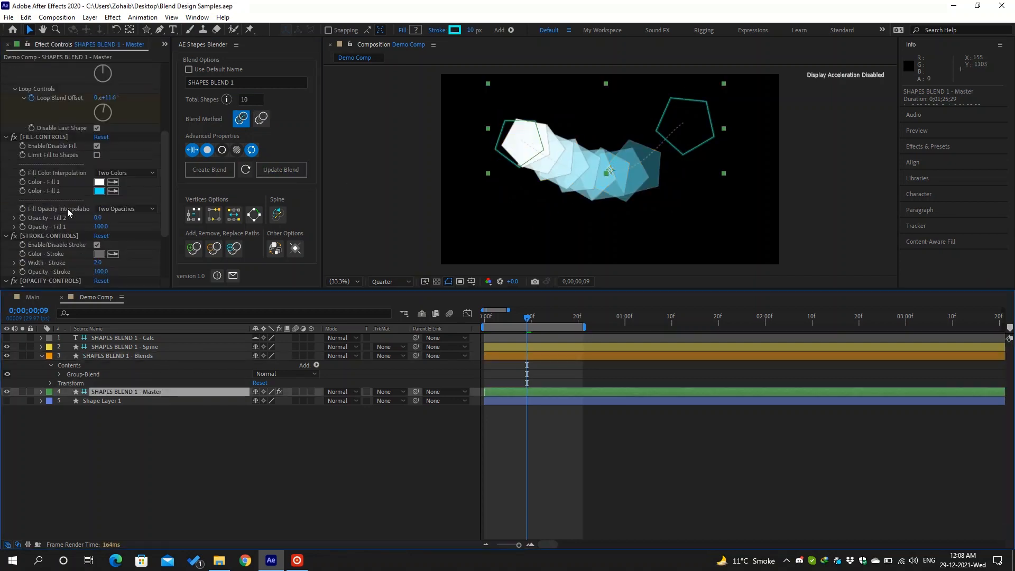
scroll(67, 213, "down", 4)
left_click(103, 214)
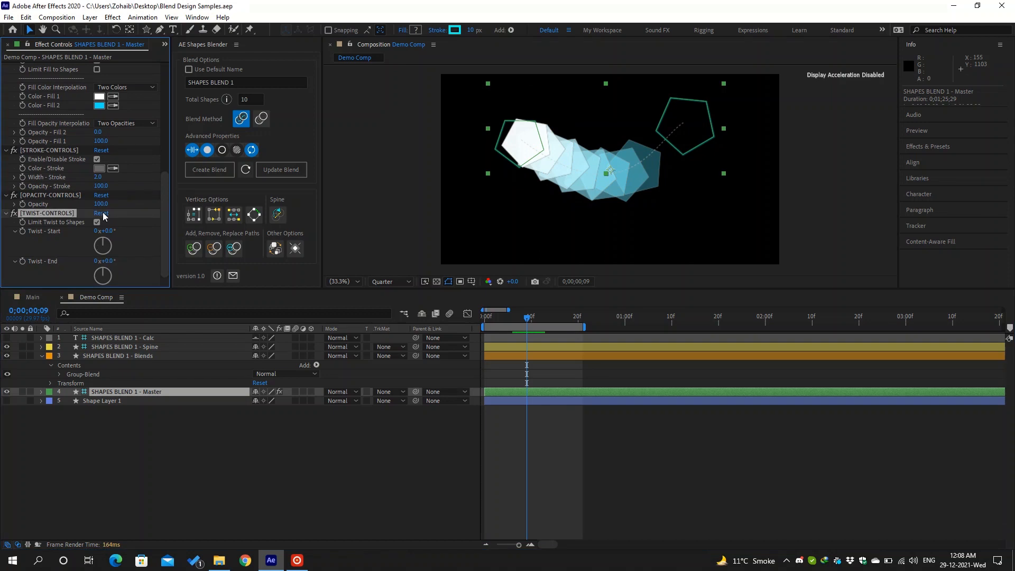
Step: Try a Wiggle Paths operator with Size 46 on the Blends layer, preview the animation, and delete the operator
left_click(317, 365)
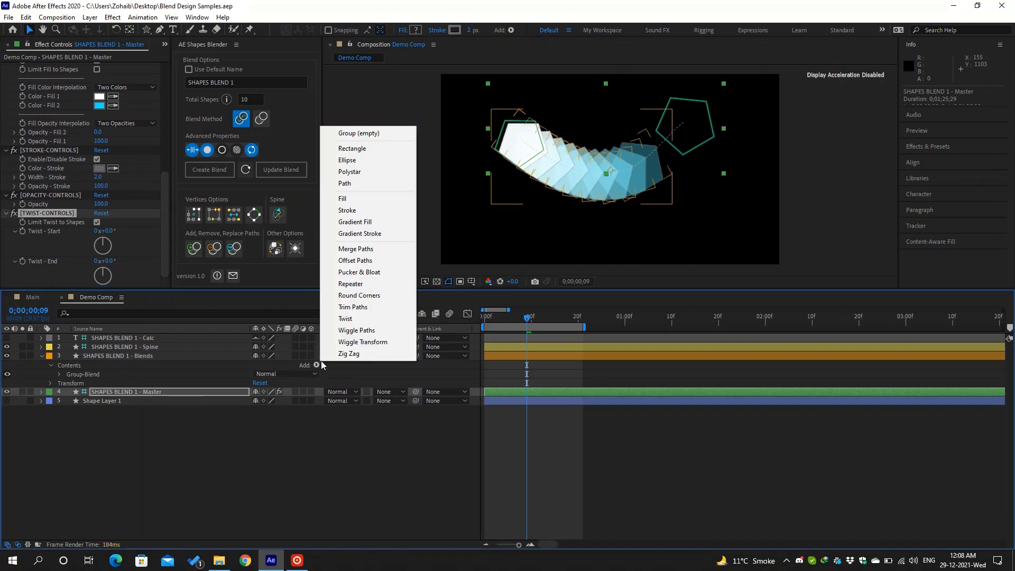
left_click(357, 330)
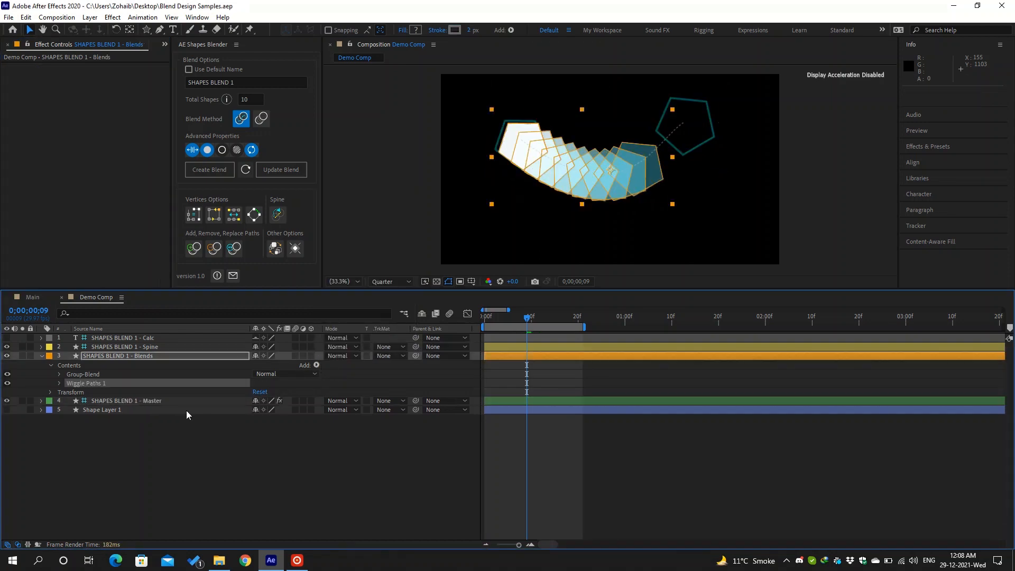
left_click(59, 382)
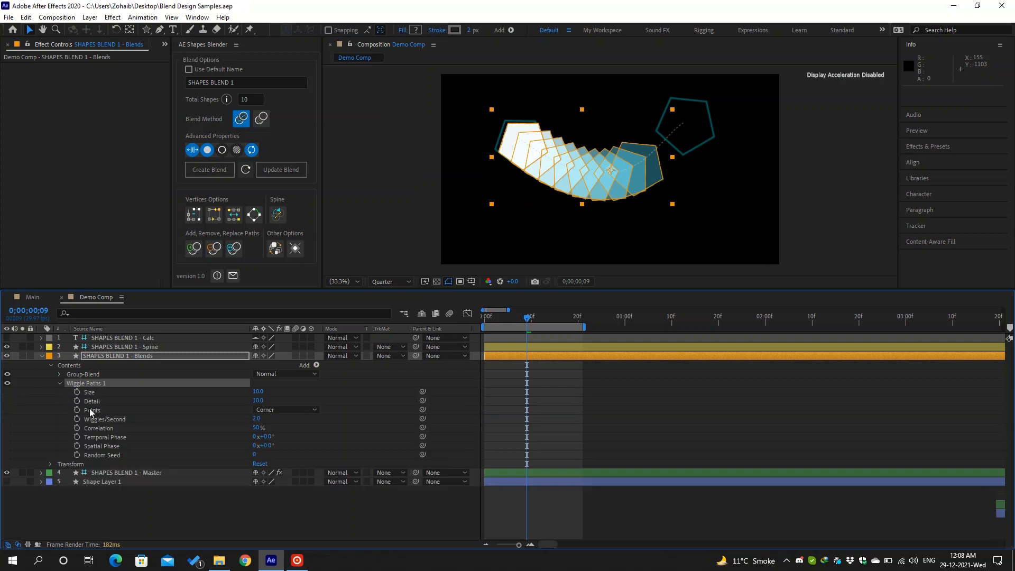
left_click_drag(258, 391, 319, 396)
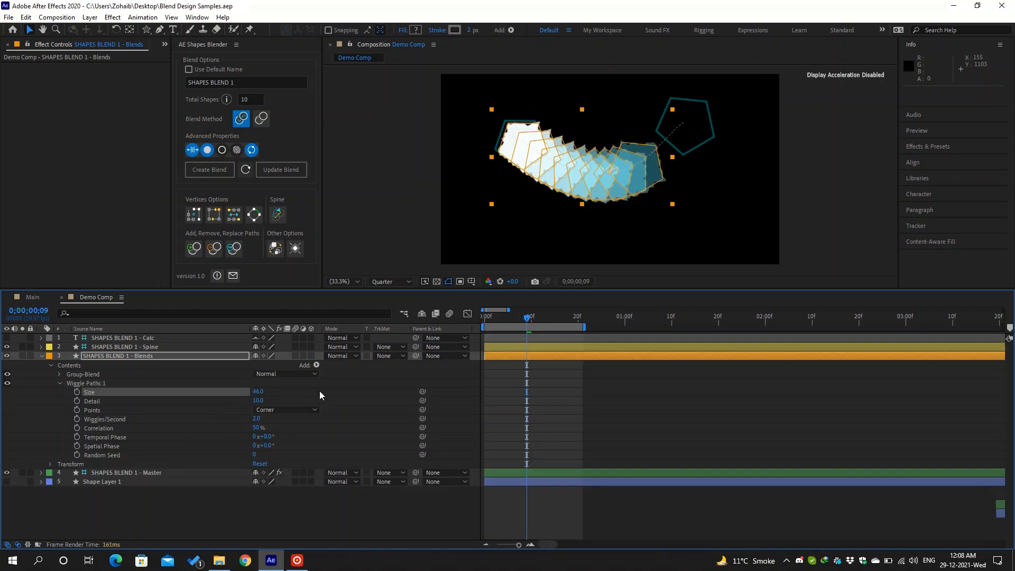
left_click(335, 400)
key("space")
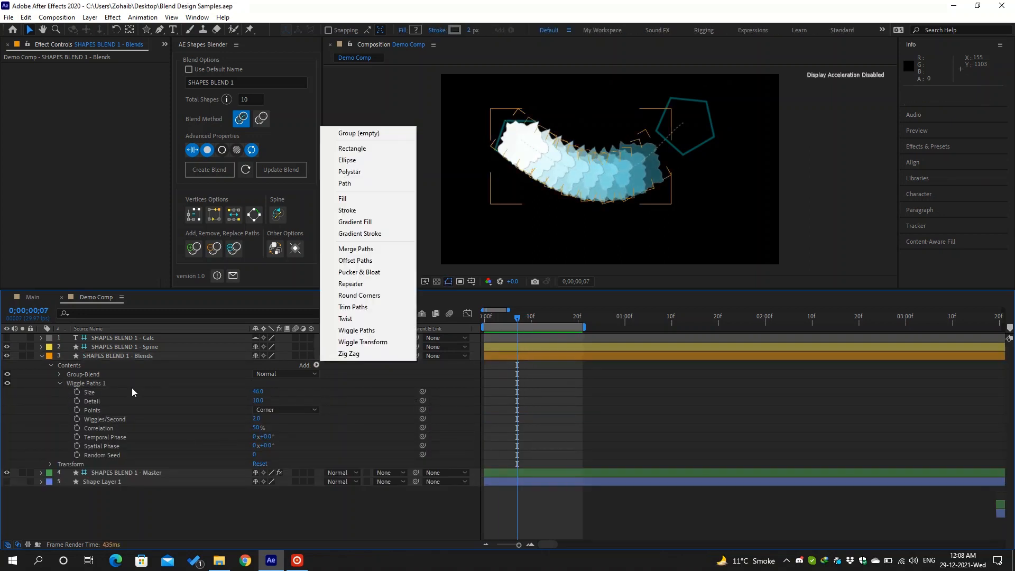
left_click(125, 386)
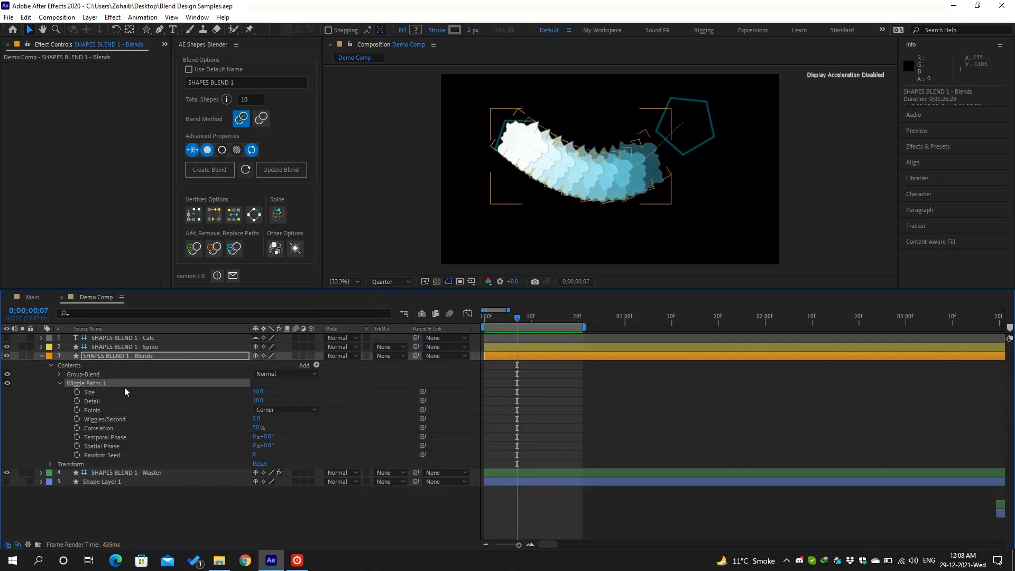
key("Delete")
Step: Add a Pucker & Bloat operator to the Blends layer's contents and set its Amount to 65
left_click(316, 364)
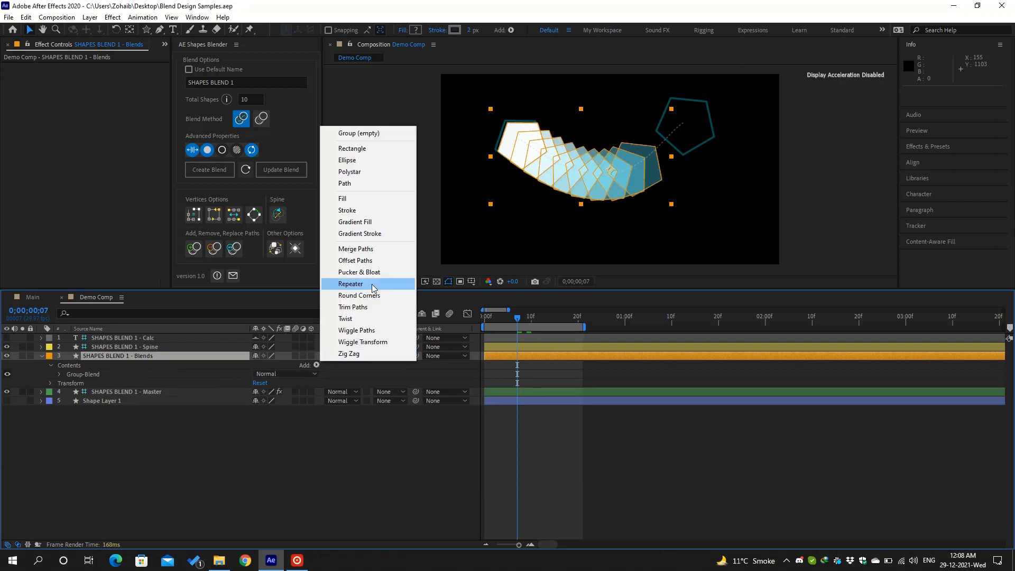
left_click(362, 272)
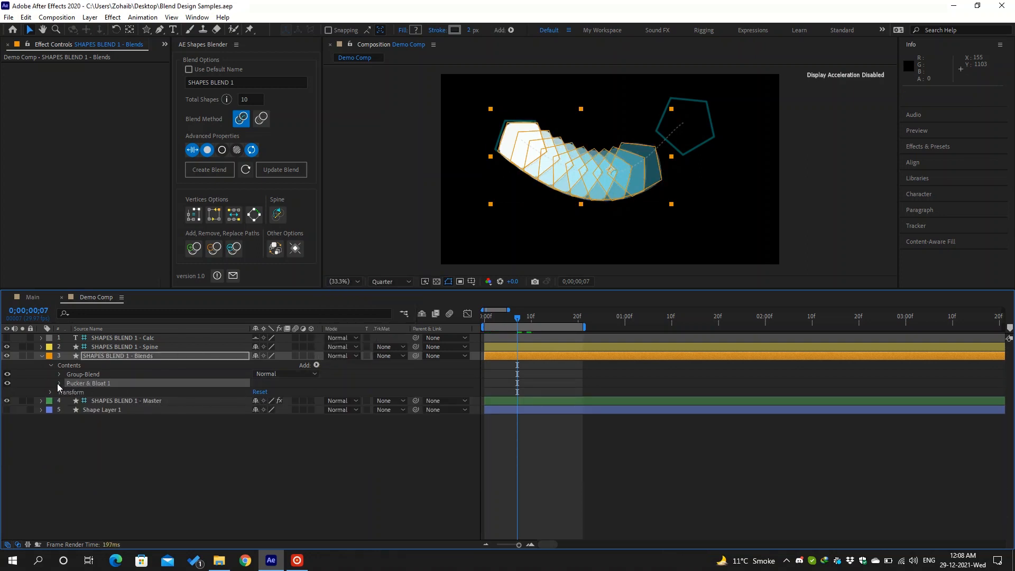
left_click(59, 383)
left_click_drag(258, 391, 285, 390)
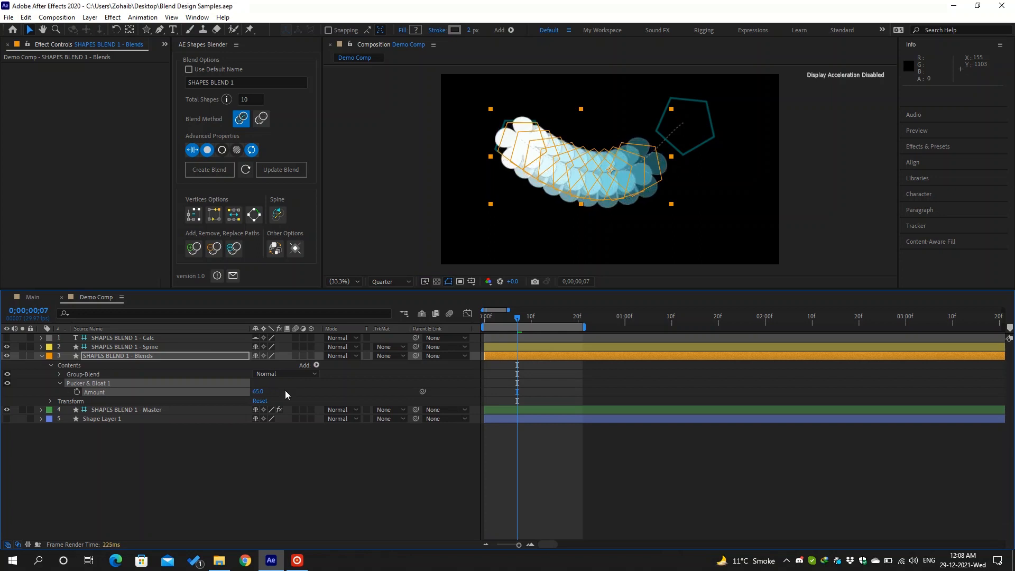
left_click(313, 464)
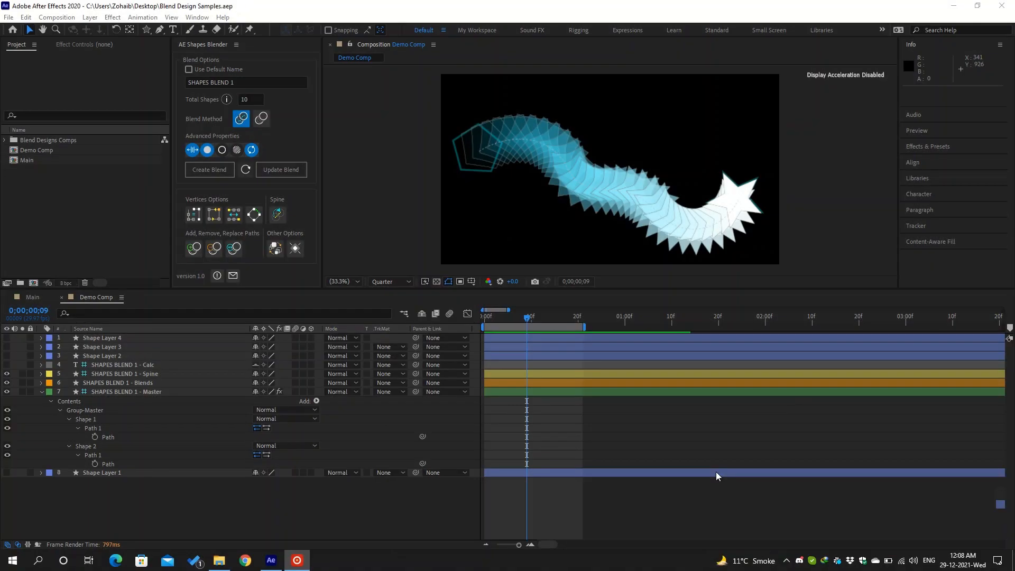
Step: Expand the Blend Designs Comps folder and open the Blend Design 01 - Flowers composition from the Main composition
left_click(6, 141)
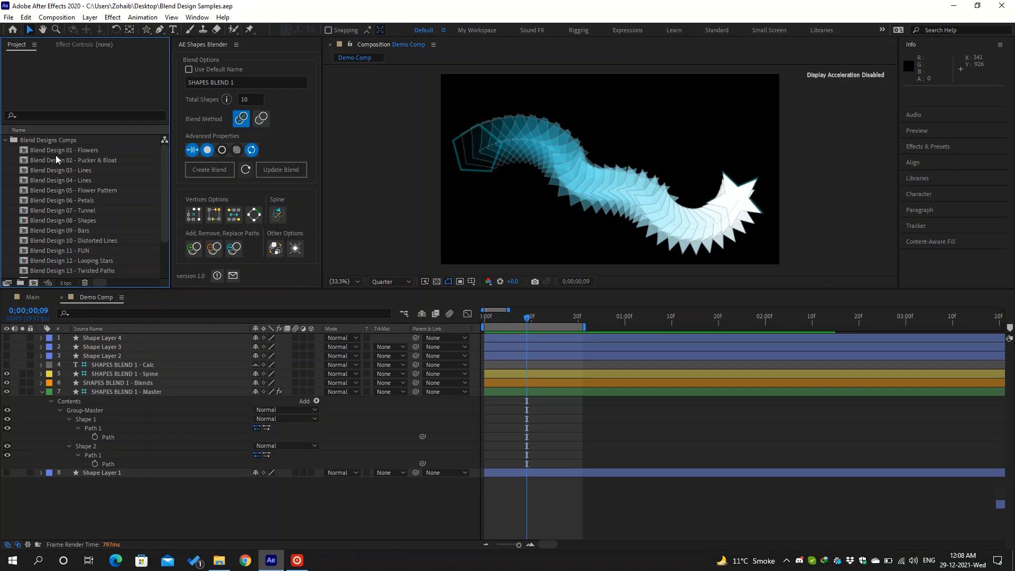
left_click(33, 297)
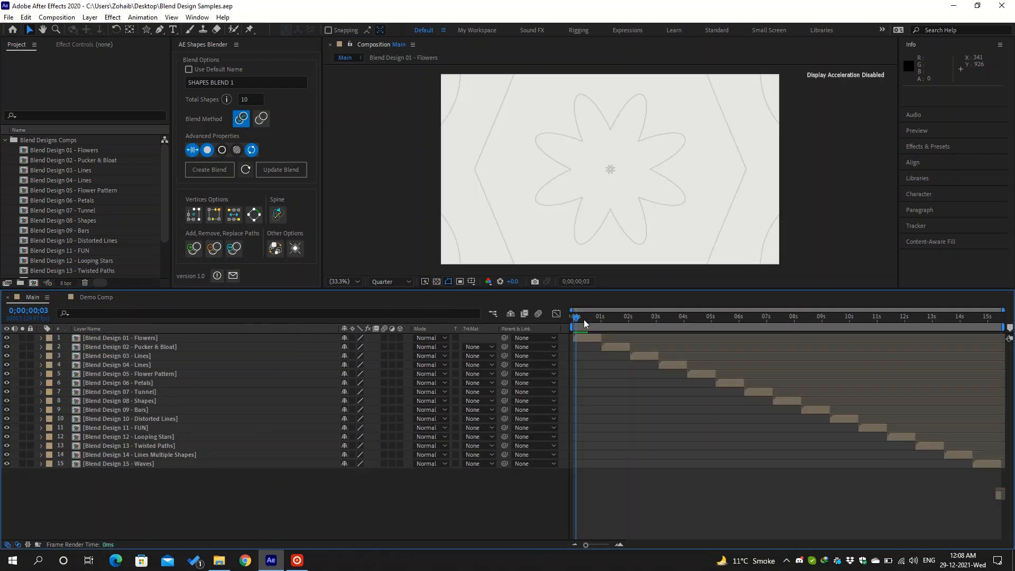
left_click_drag(583, 319, 590, 319)
double_click(591, 337)
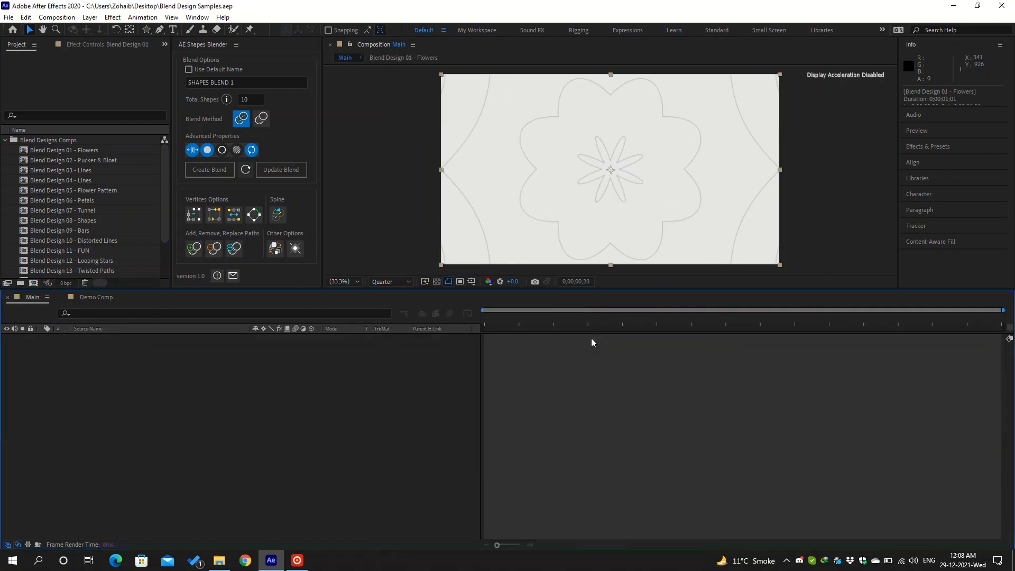
Step: Examine the full extent of the Flowers blend's Master layer and the individual shapes inside its Group-Master
left_click(175, 364)
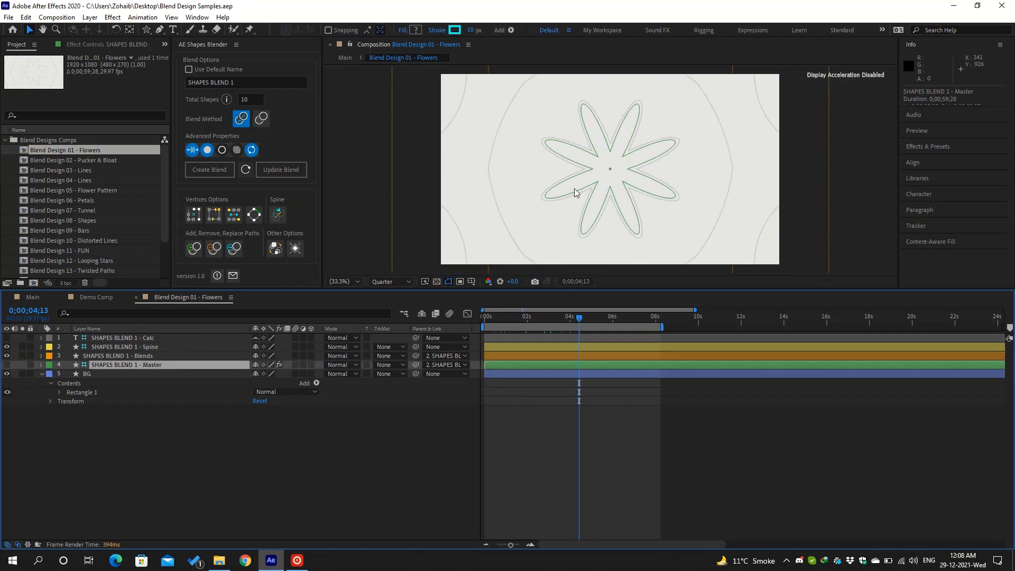
scroll(578, 193, "down", 4)
scroll(578, 193, "down", 2)
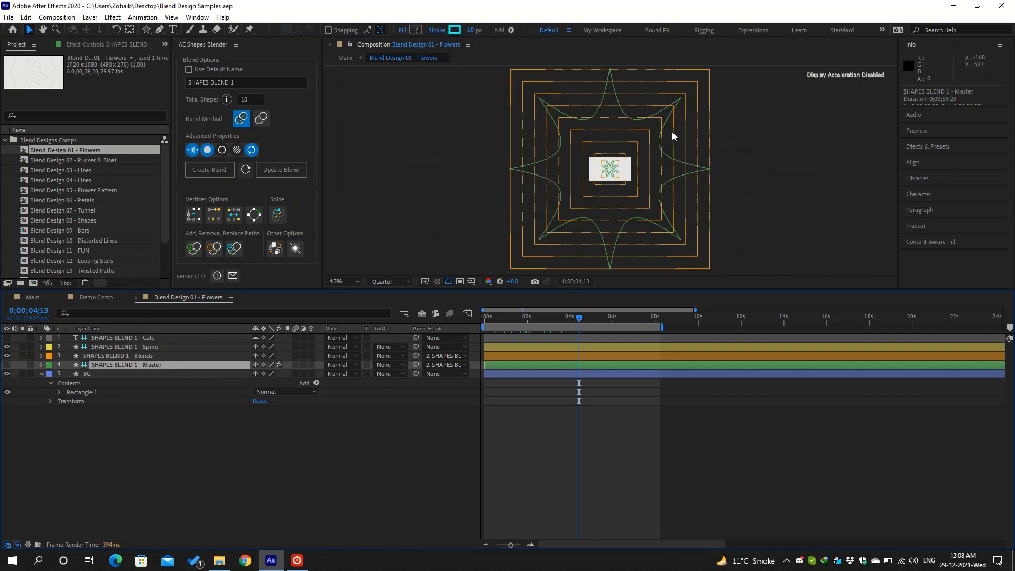
scroll(673, 134, "up", 4)
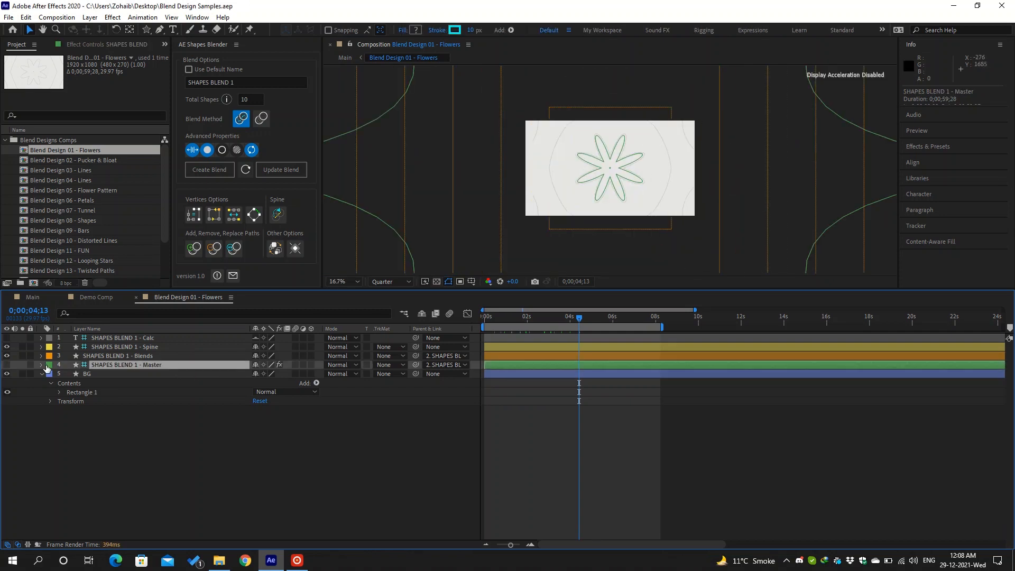
left_click(42, 364)
left_click(51, 374)
left_click(79, 383)
left_click(60, 383)
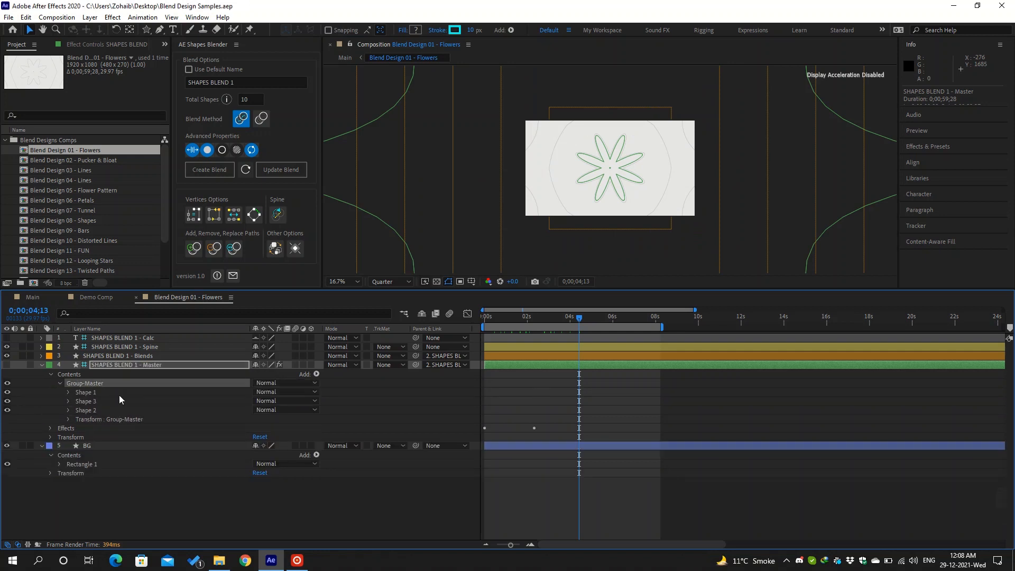
left_click(118, 400)
scroll(607, 185, "up", 2)
left_click(95, 409)
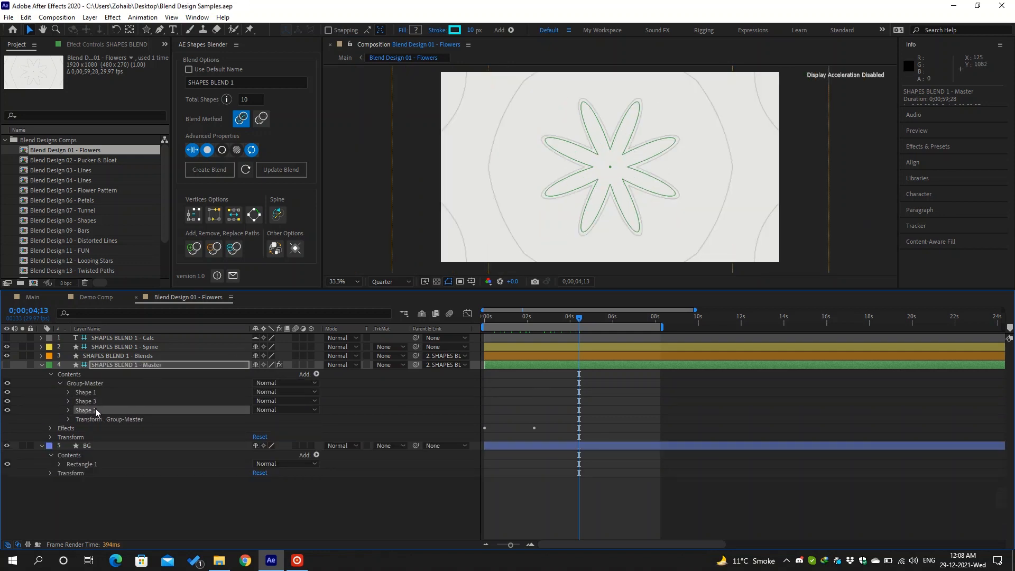
Step: Make the SHAPES BLEND 1 - Master layer visible and inspect the tiny flower path at the composition's center
left_click(7, 365)
scroll(612, 166, "up", 5)
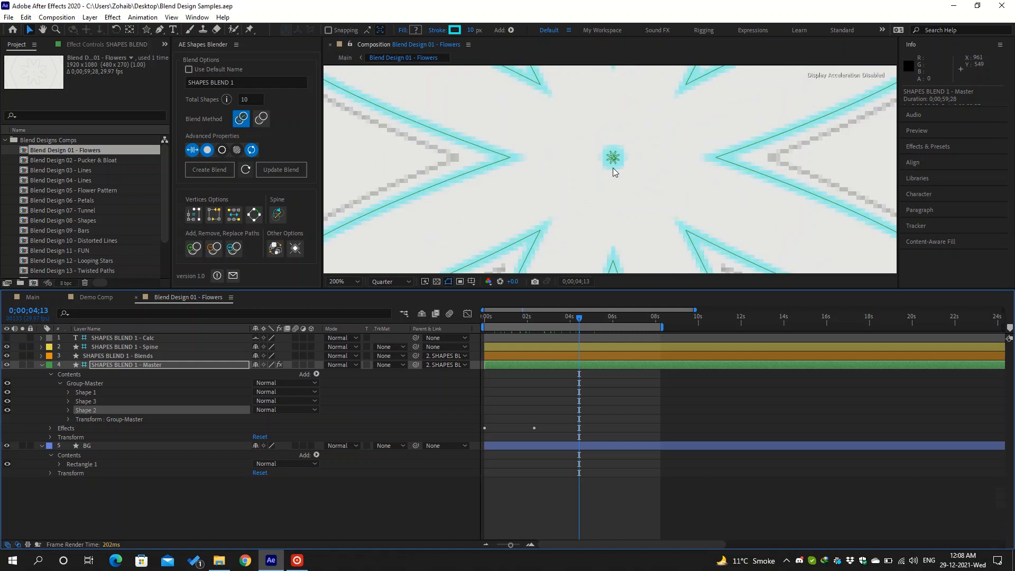
scroll(616, 158, "up", 2)
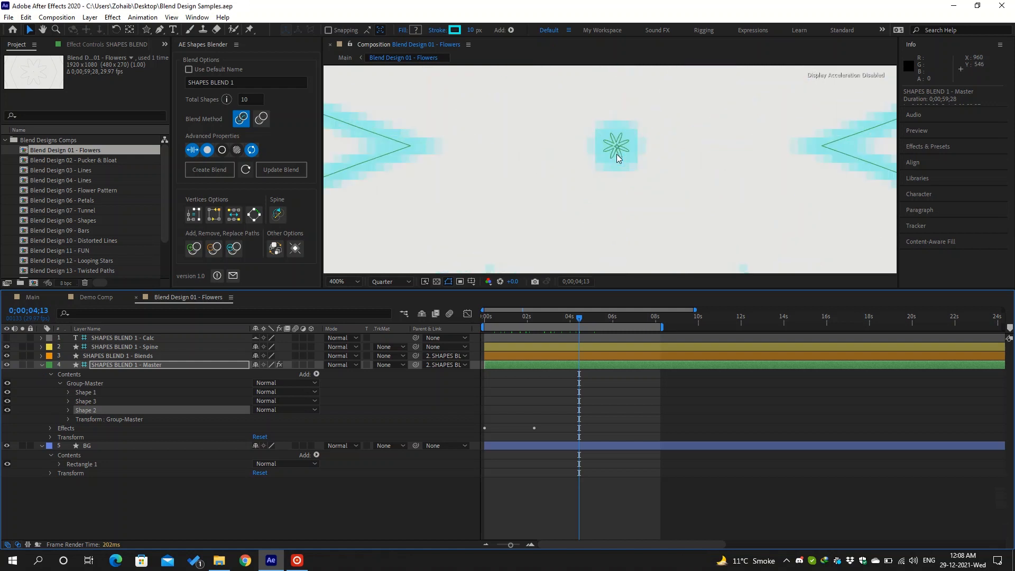
scroll(614, 158, "down", 6)
left_click(594, 385)
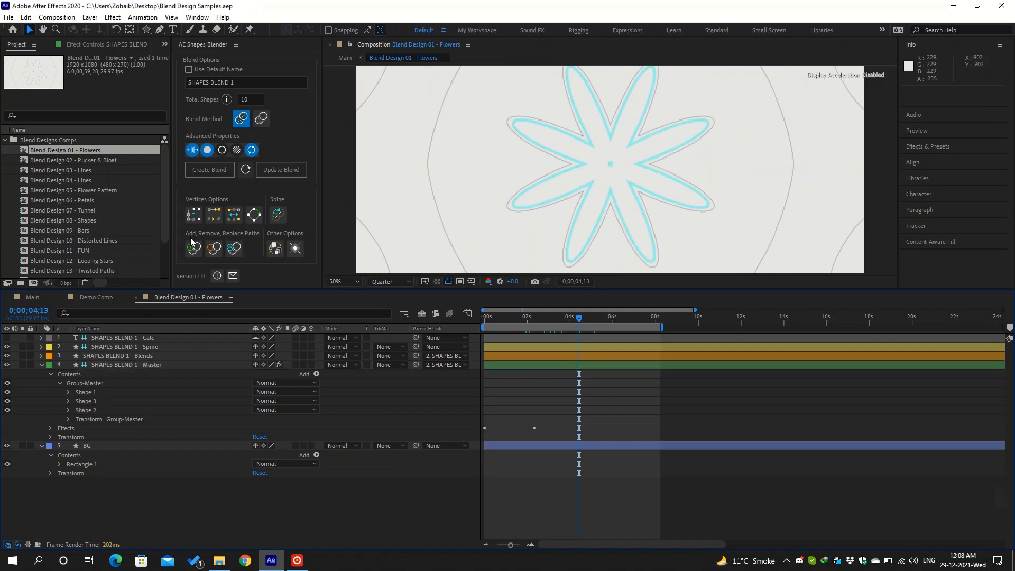
Step: Open the Blend Design 02 - Pucker & Bloat composition and view its design at 0;00;00;17
double_click(115, 160)
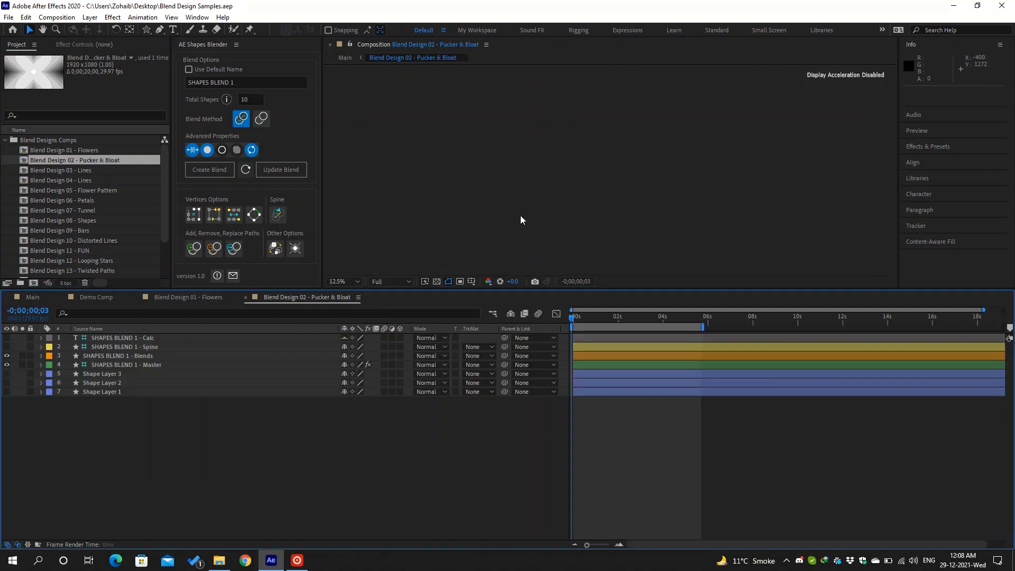
left_click(585, 316)
scroll(622, 169, "up", 1)
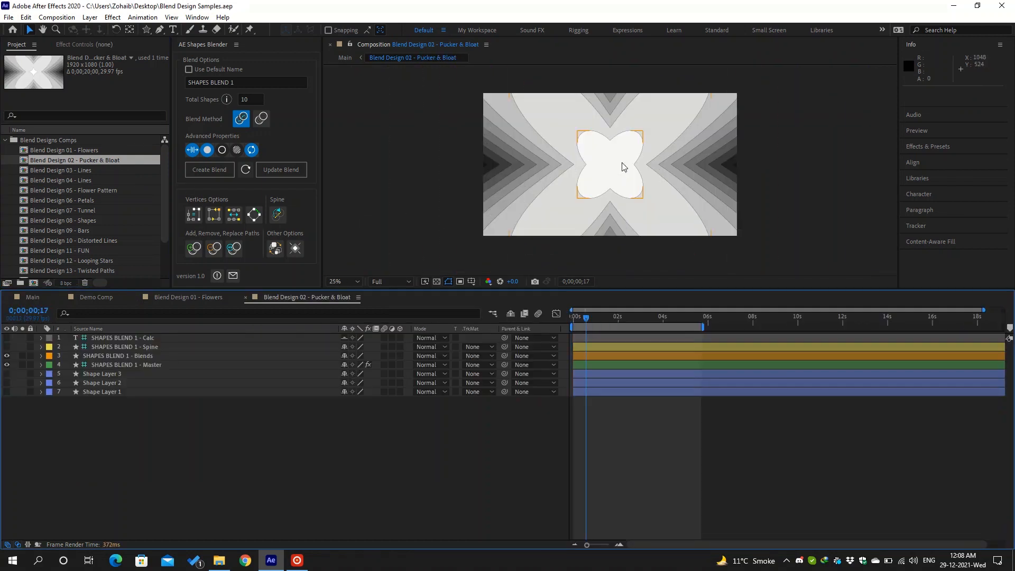